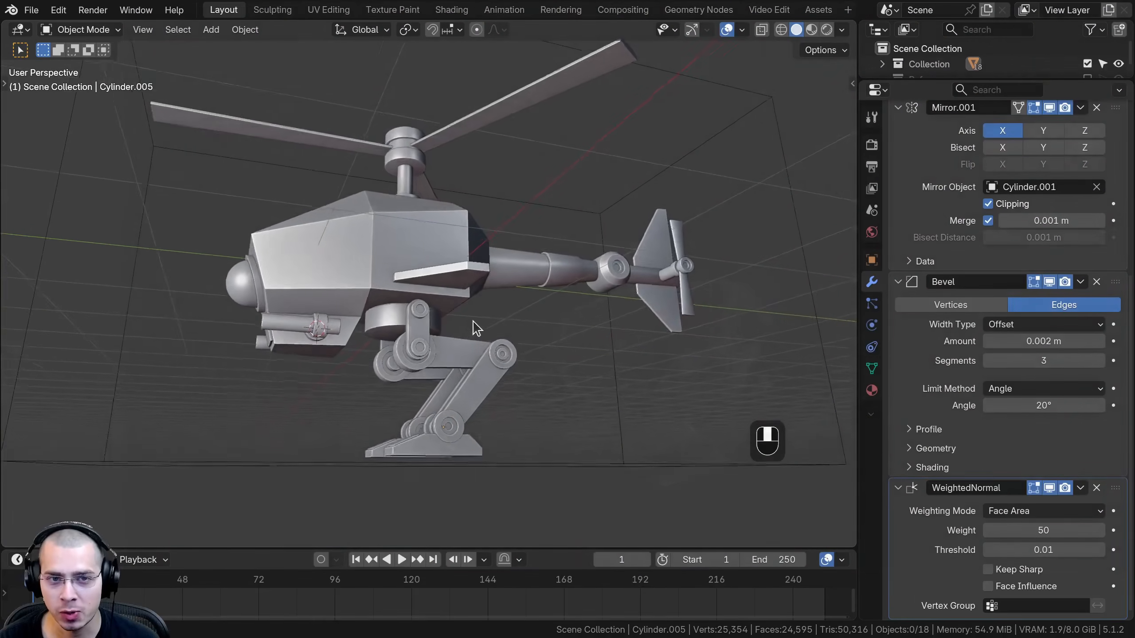
pyautogui.moveTo(471, 324)
pyautogui.mouseDown(button='middle')
pyautogui.moveTo(550, 303)
pyautogui.moveTo(674, 306)
pyautogui.moveTo(794, 348)
pyautogui.moveTo(755, 339)
pyautogui.mouseUp(button='middle')
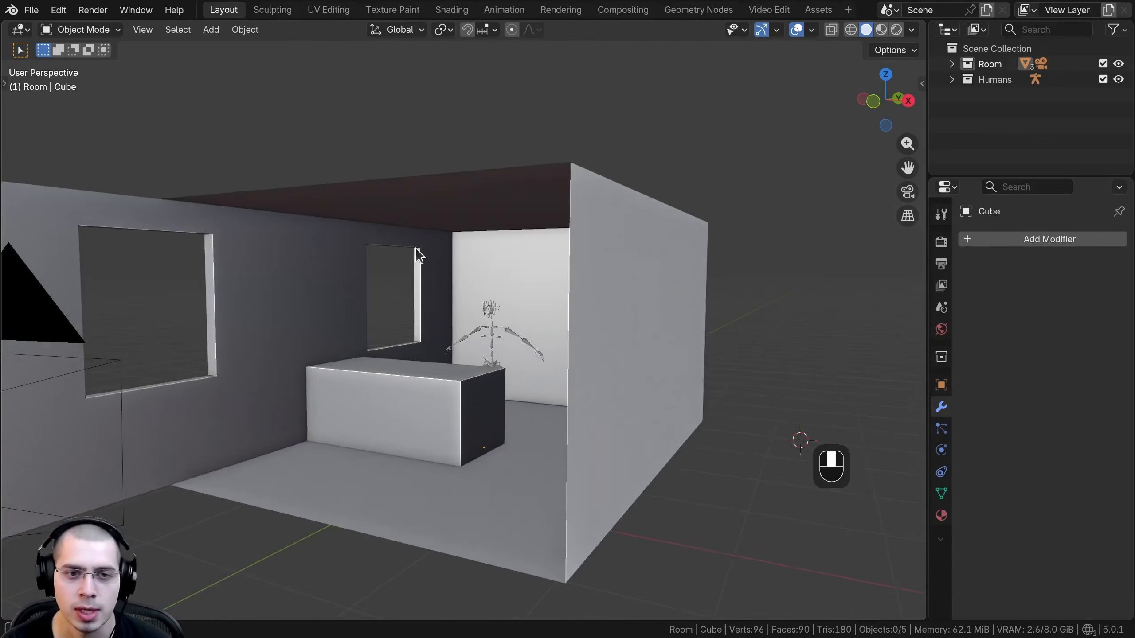
pyautogui.moveTo(418, 254); pyautogui.dragTo(465, 269, button='middle')
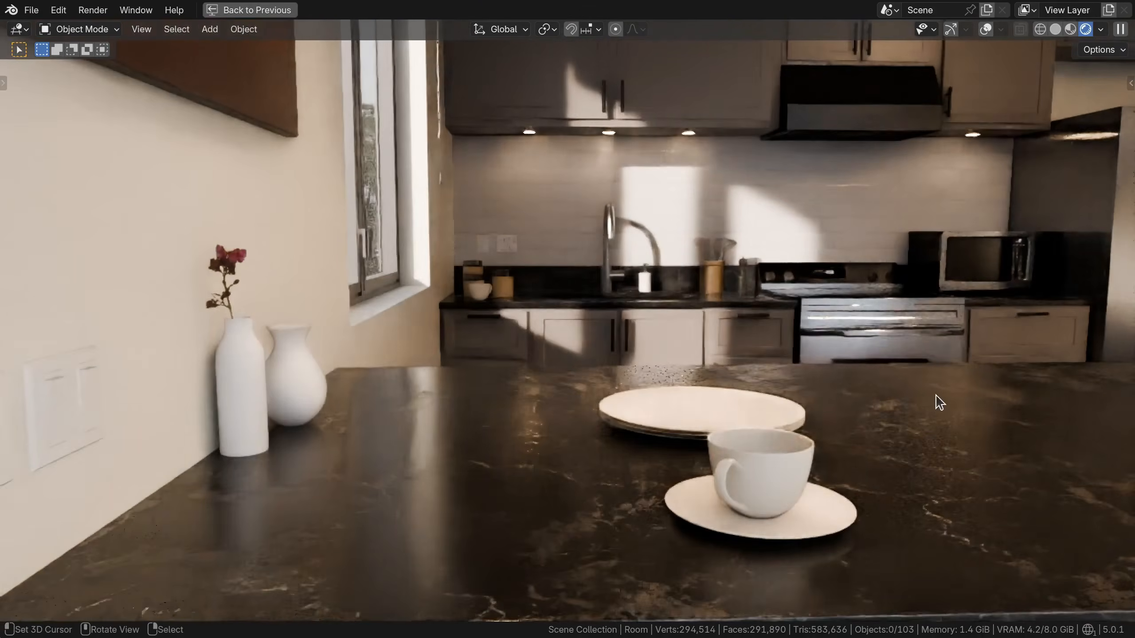
pyautogui.press('Tab')
pyautogui.press('a')
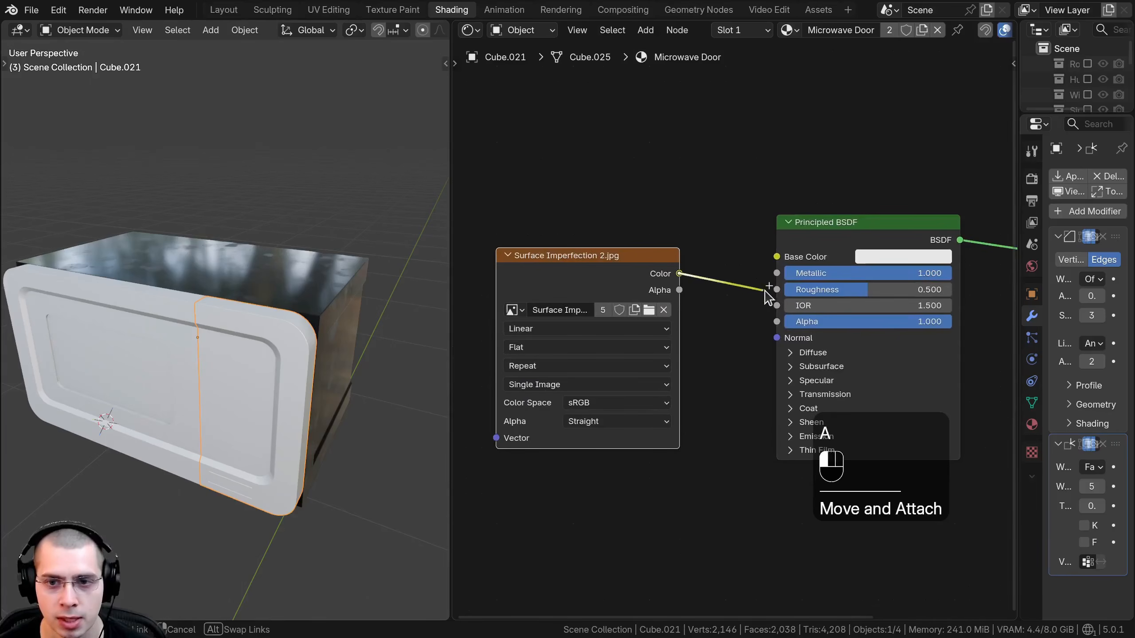
pyautogui.moveTo(775, 296); pyautogui.dragTo(781, 291)
pyautogui.moveTo(608, 291); pyautogui.dragTo(577, 291)
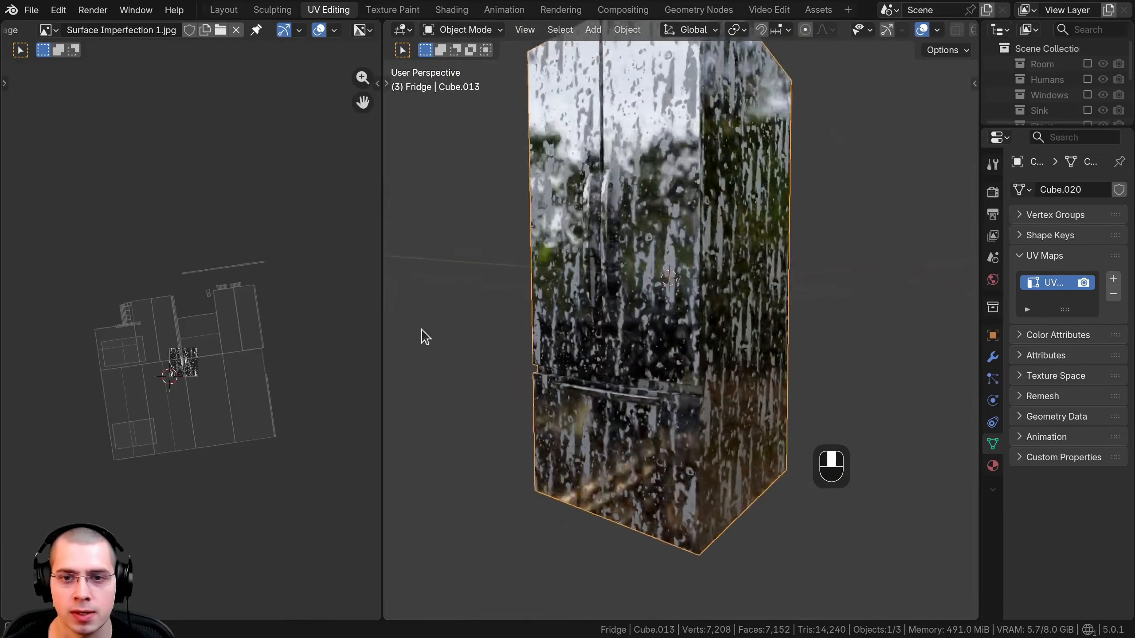
pyautogui.click(507, 329)
pyautogui.press('Tab')
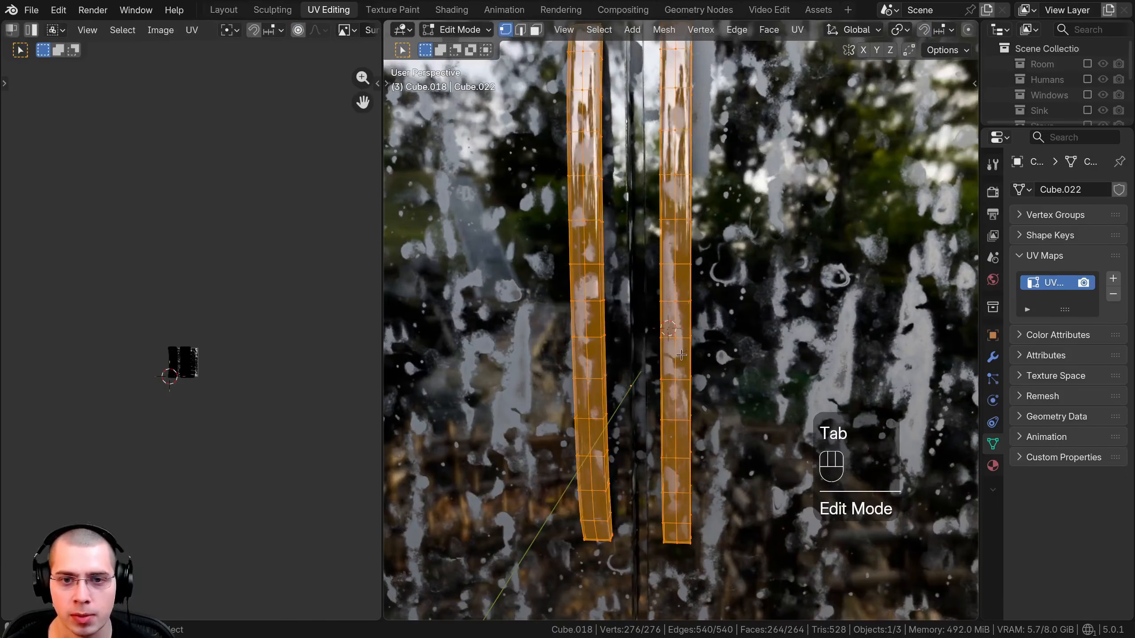
pyautogui.press('u')
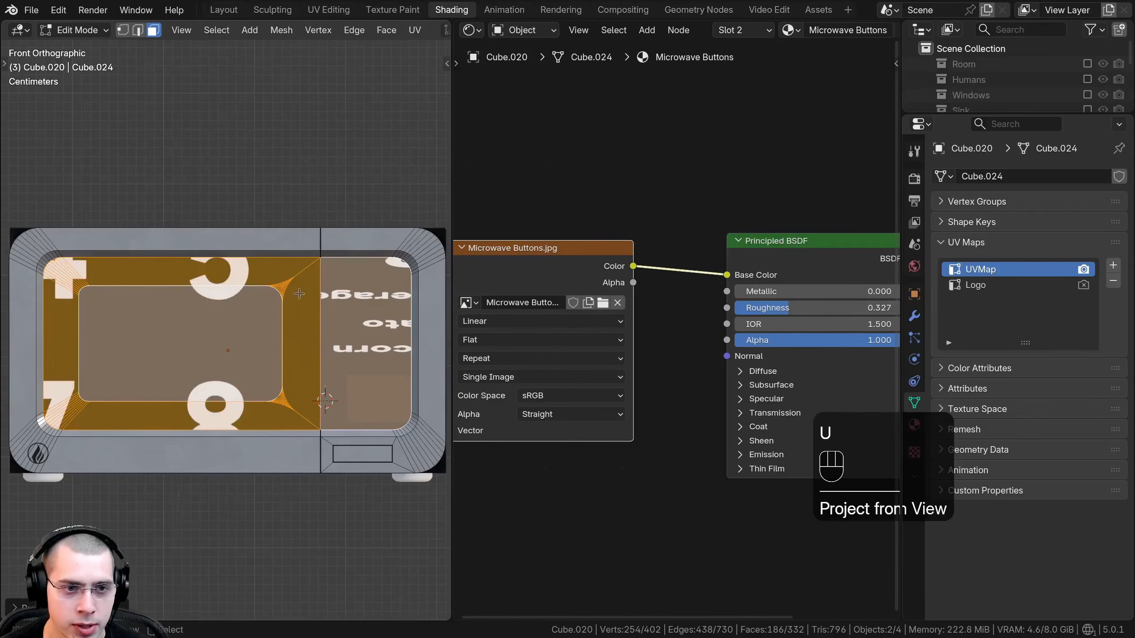
pyautogui.press('s')
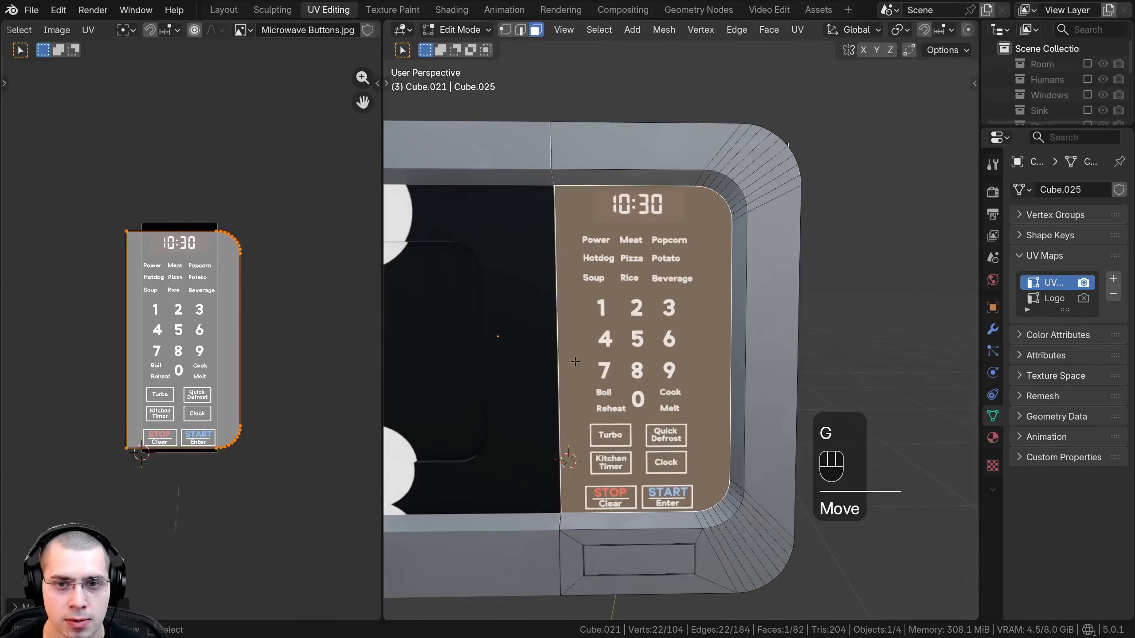
pyautogui.scroll(-3, 620, 347)
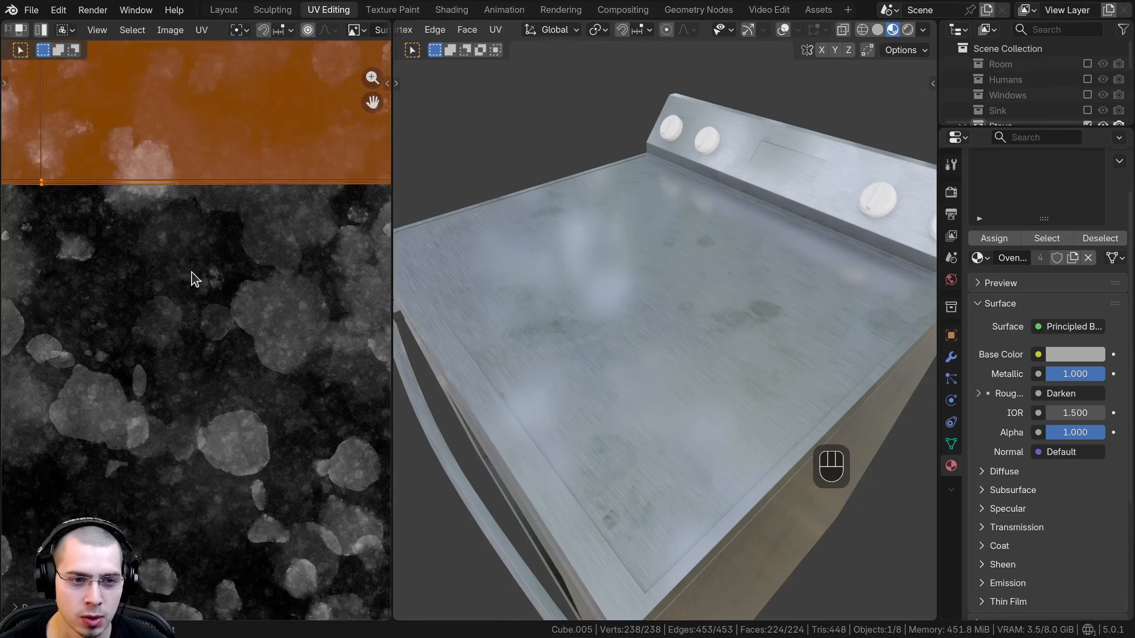
pyautogui.scroll(-3, 238, 429)
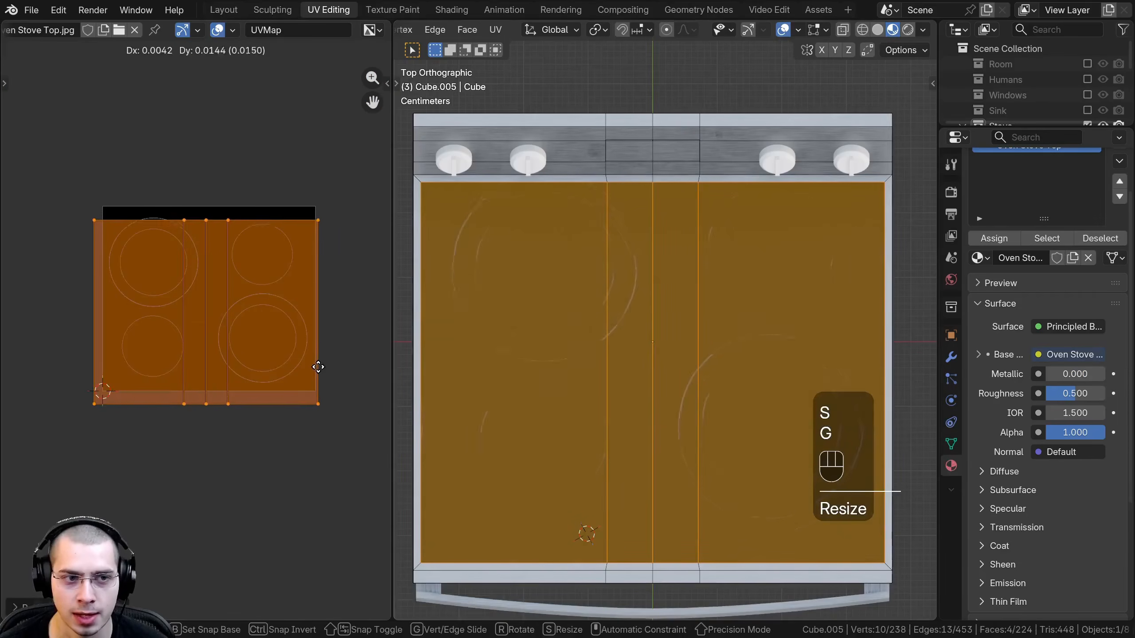
pyautogui.press('s')
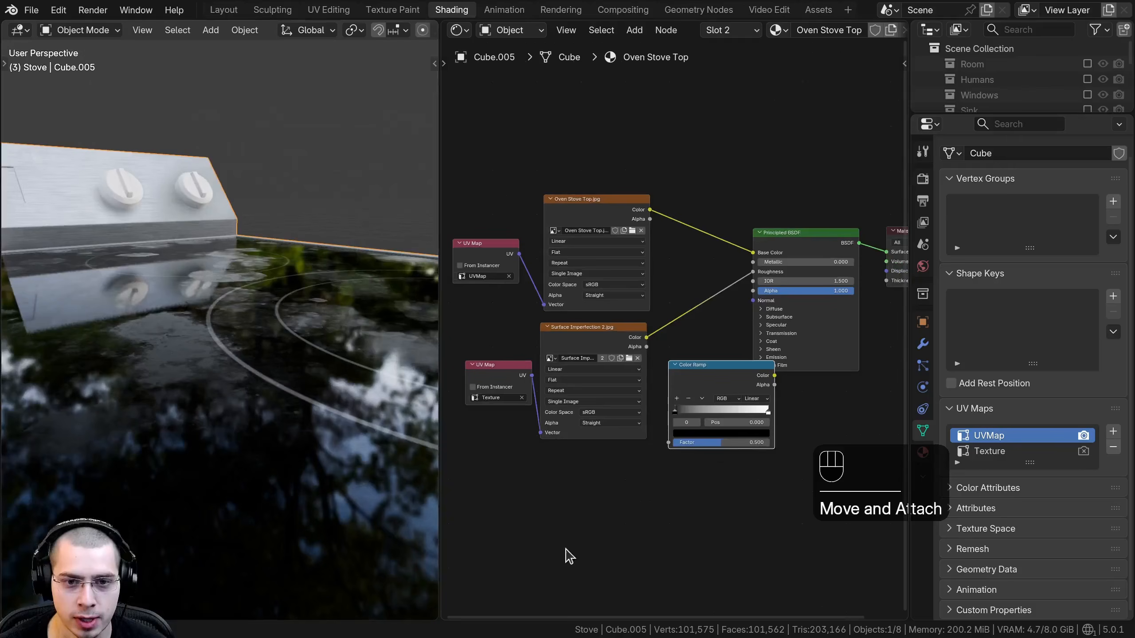
pyautogui.moveTo(658, 507); pyautogui.dragTo(494, 355)
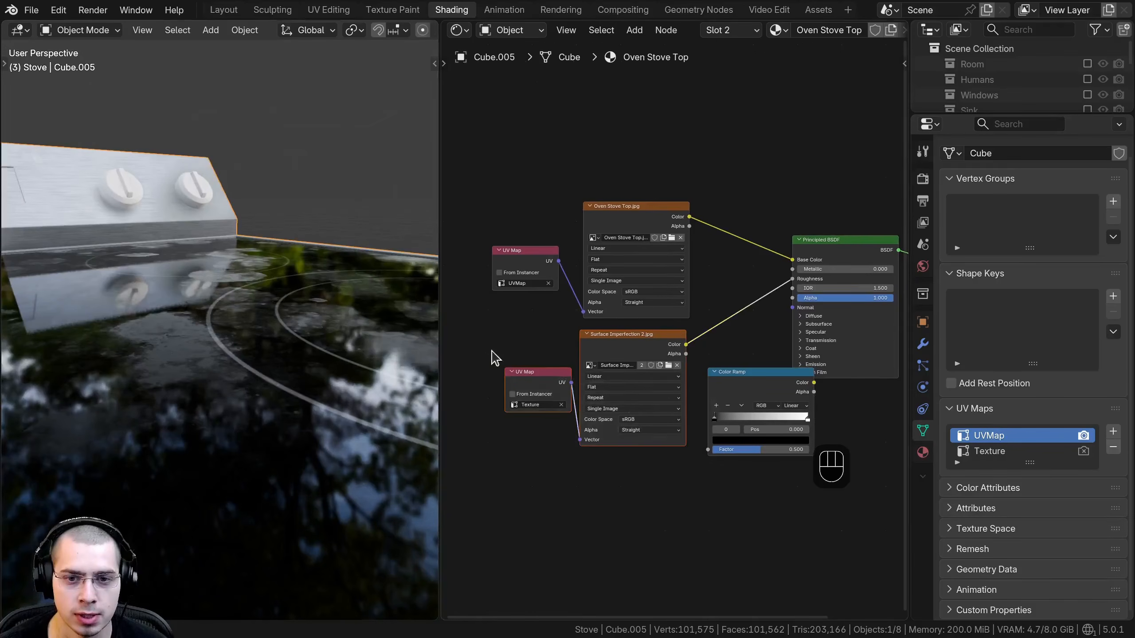
pyautogui.press('g')
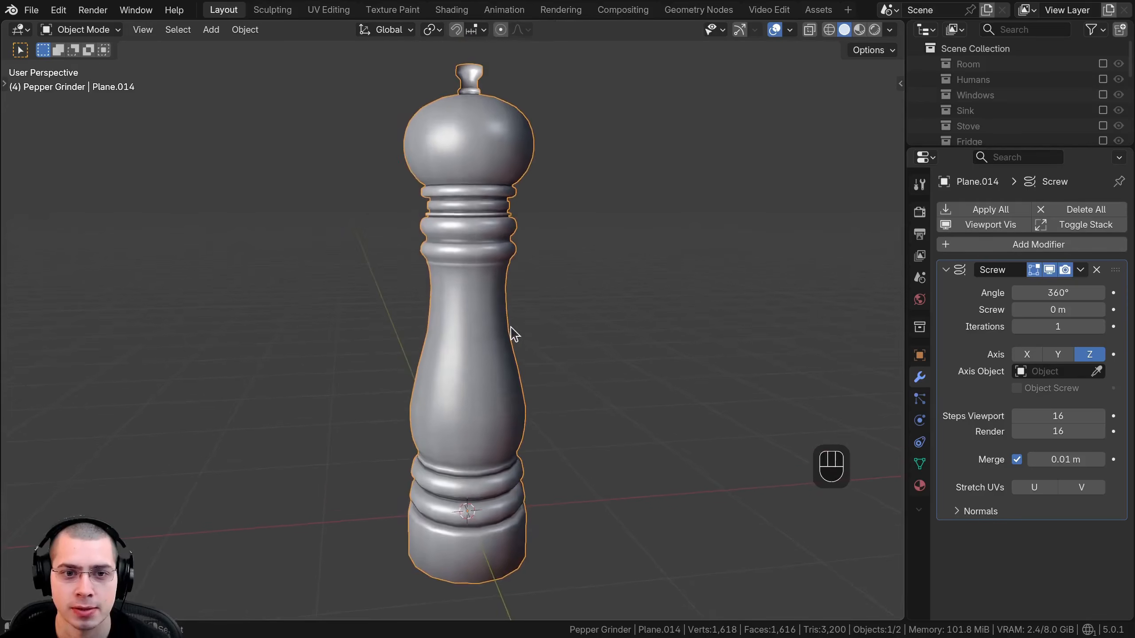
pyautogui.moveTo(526, 328); pyautogui.dragTo(518, 269, button='middle')
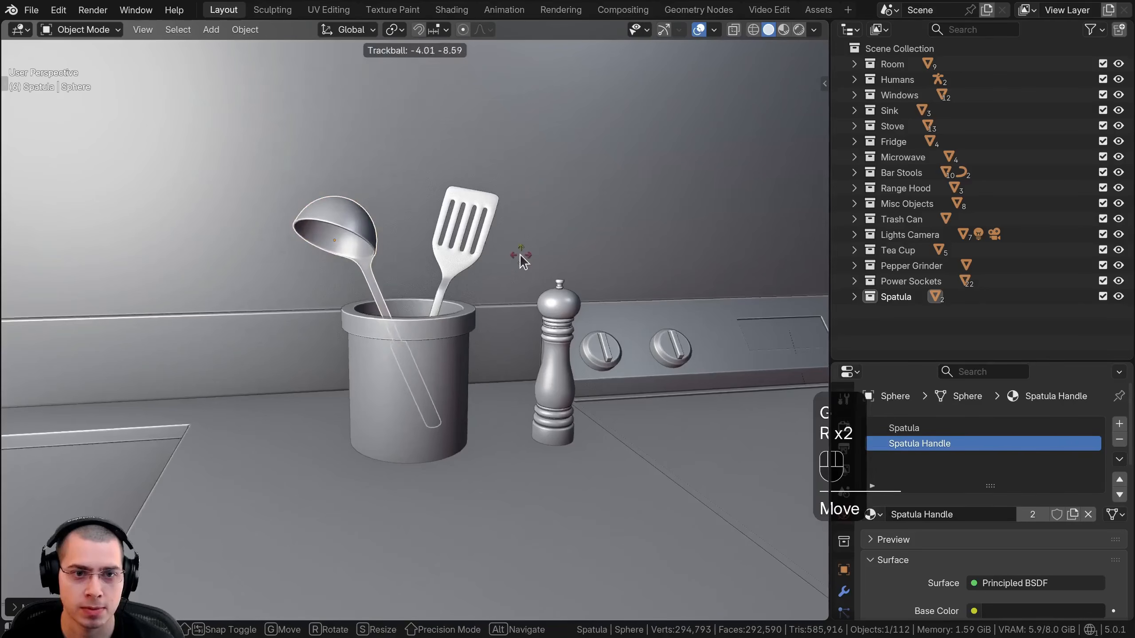
pyautogui.moveTo(520, 256); pyautogui.dragTo(449, 273, button='middle')
pyautogui.hotkey('shift', 'd')
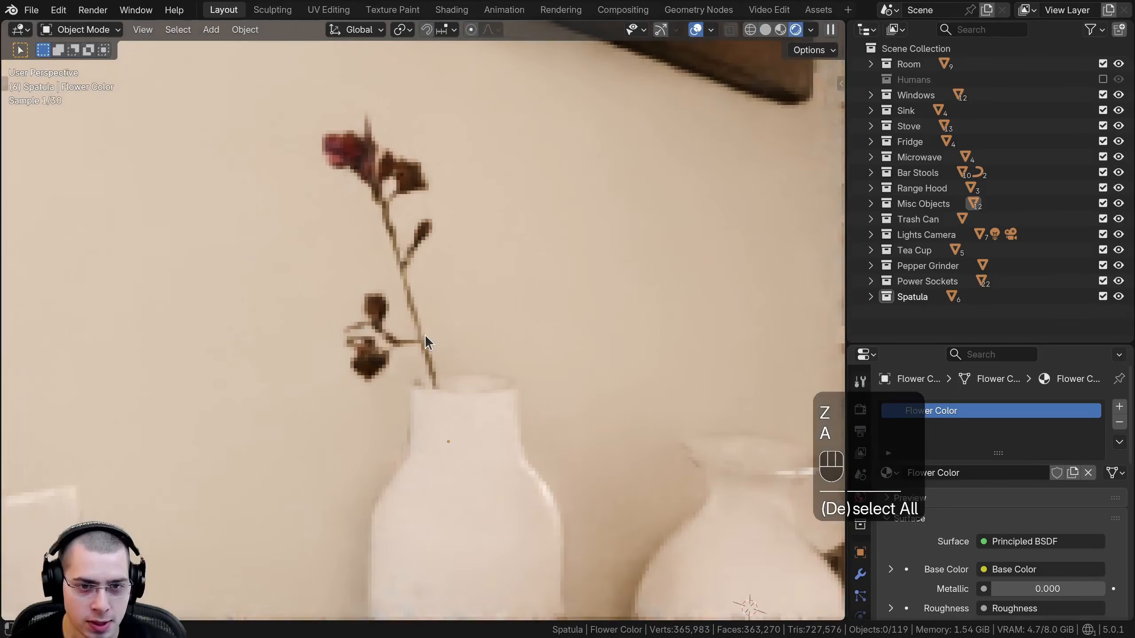
pyautogui.press('KP_0')
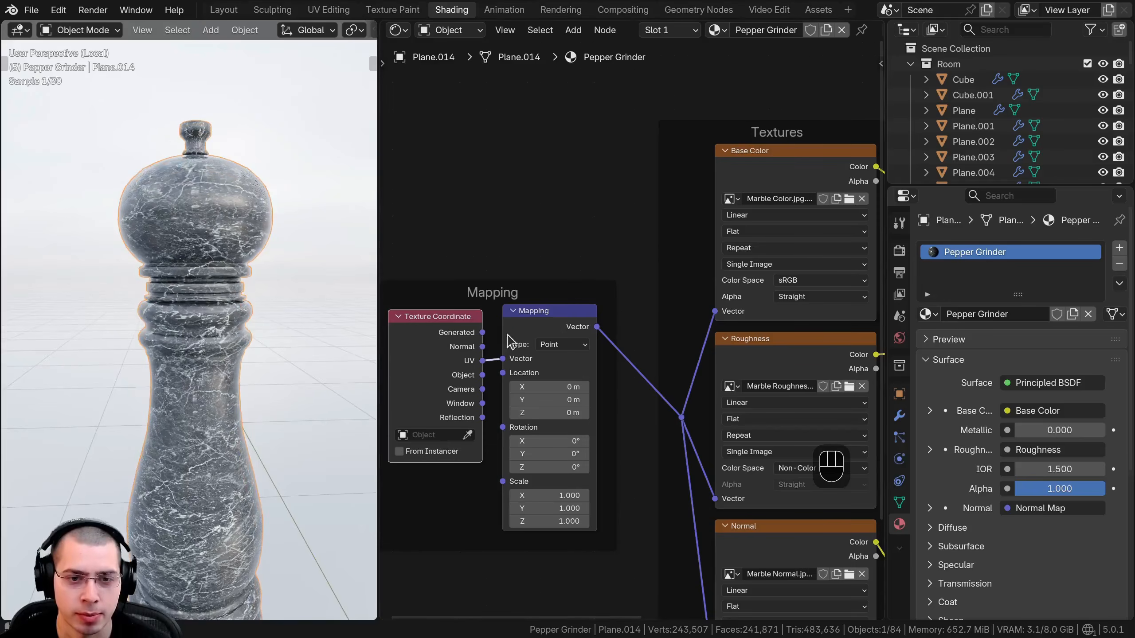
pyautogui.scroll(1, 501, 309)
pyautogui.moveTo(499, 313); pyautogui.dragTo(501, 308)
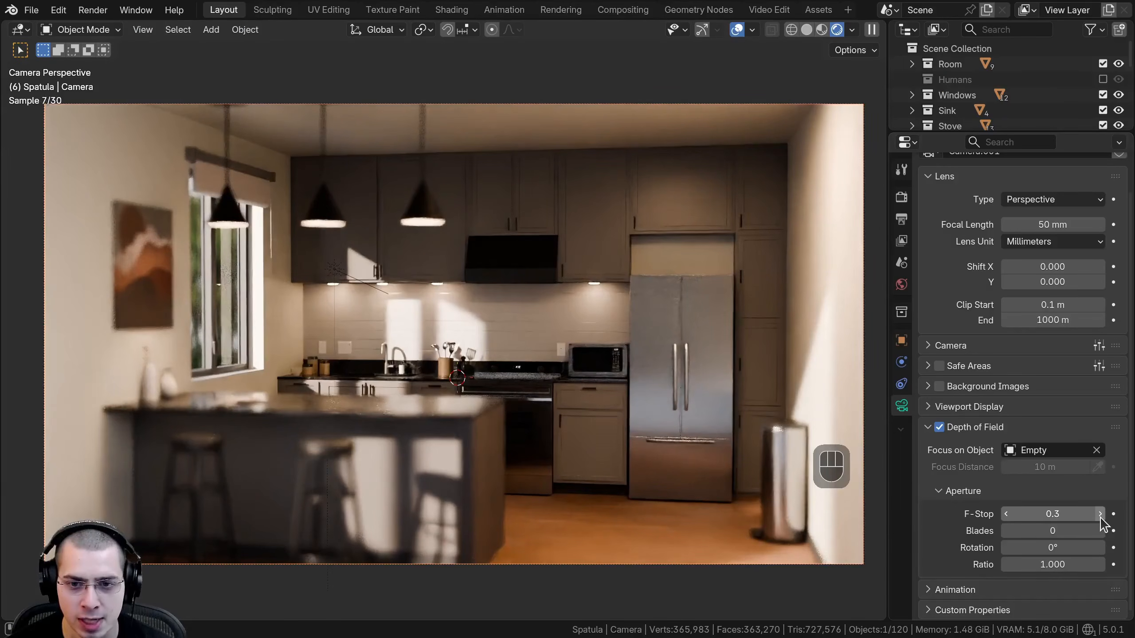
pyautogui.click(1100, 515)
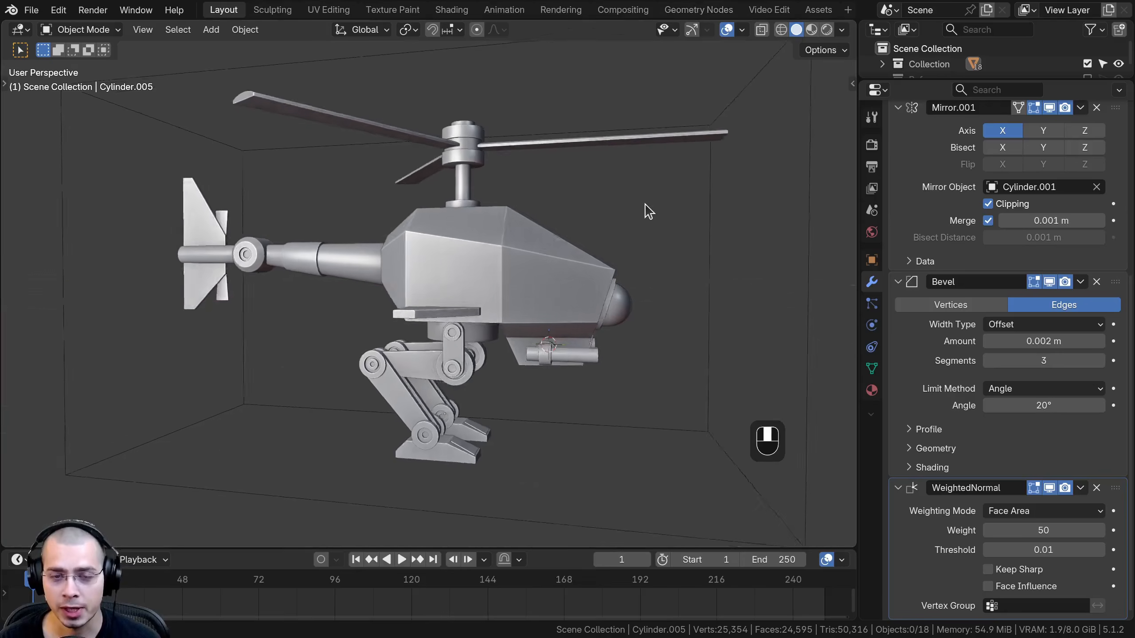
# - Set the scene's render engine to EEVEE
pyautogui.moveTo(646, 213); pyautogui.dragTo(618, 224, button='middle')
pyautogui.scroll(6, 985, 339)
pyautogui.scroll(5, 985, 332)
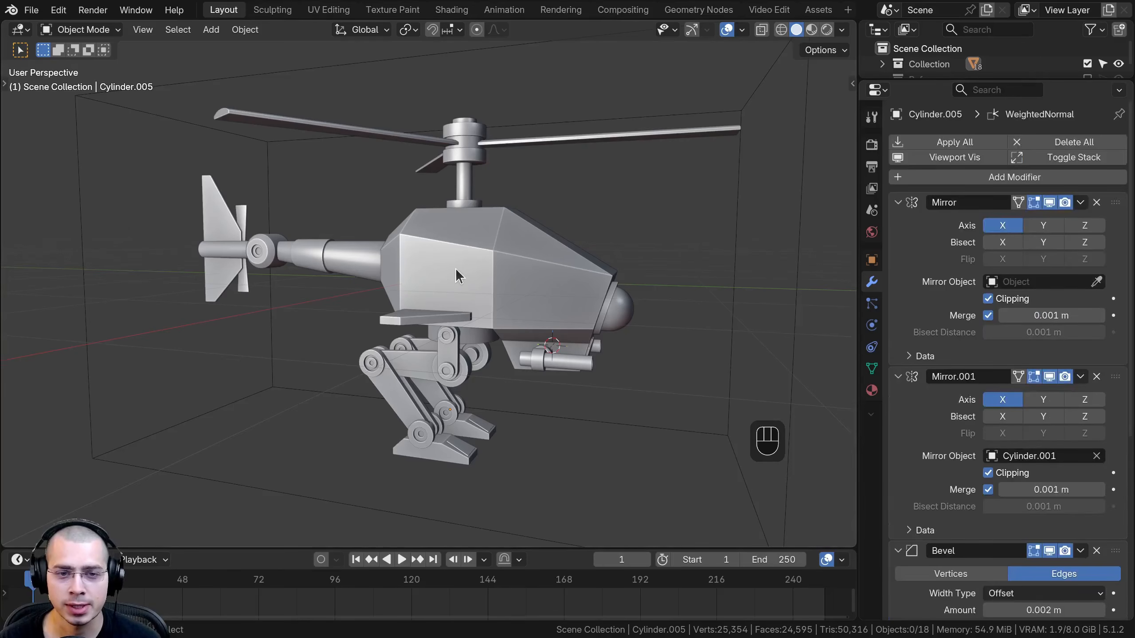
pyautogui.click(871, 148)
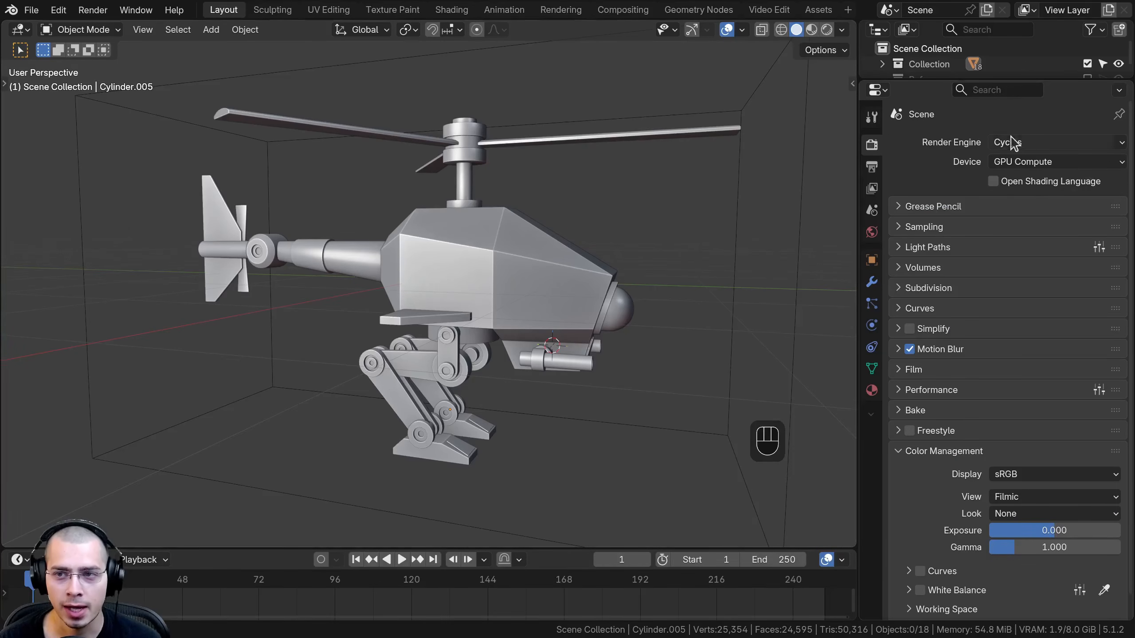
pyautogui.click(1023, 142)
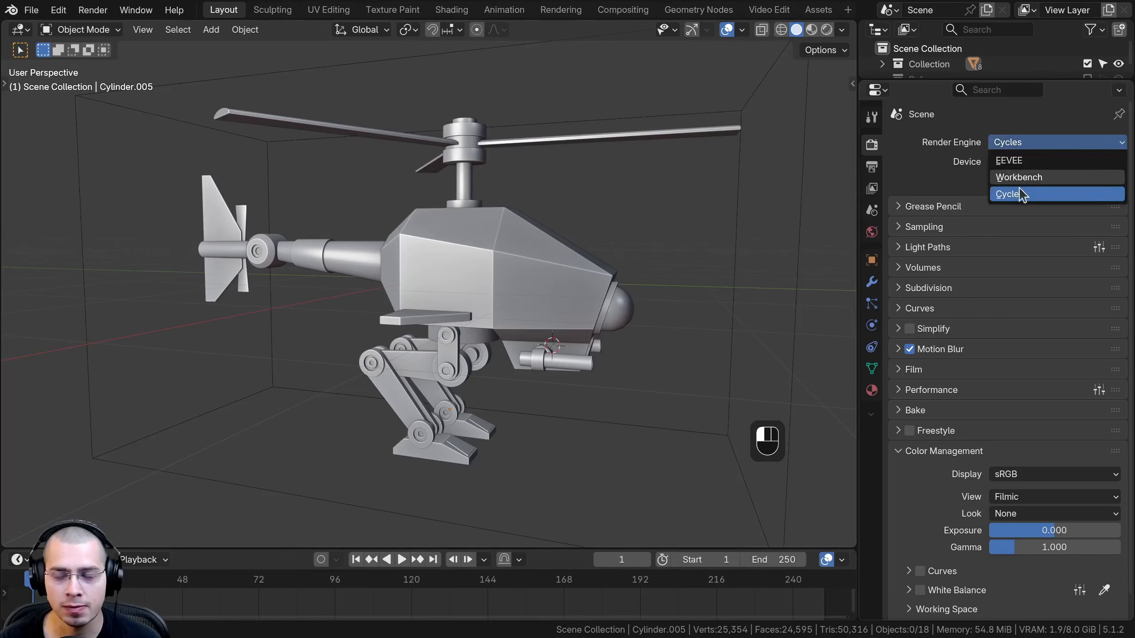
pyautogui.click(1024, 161)
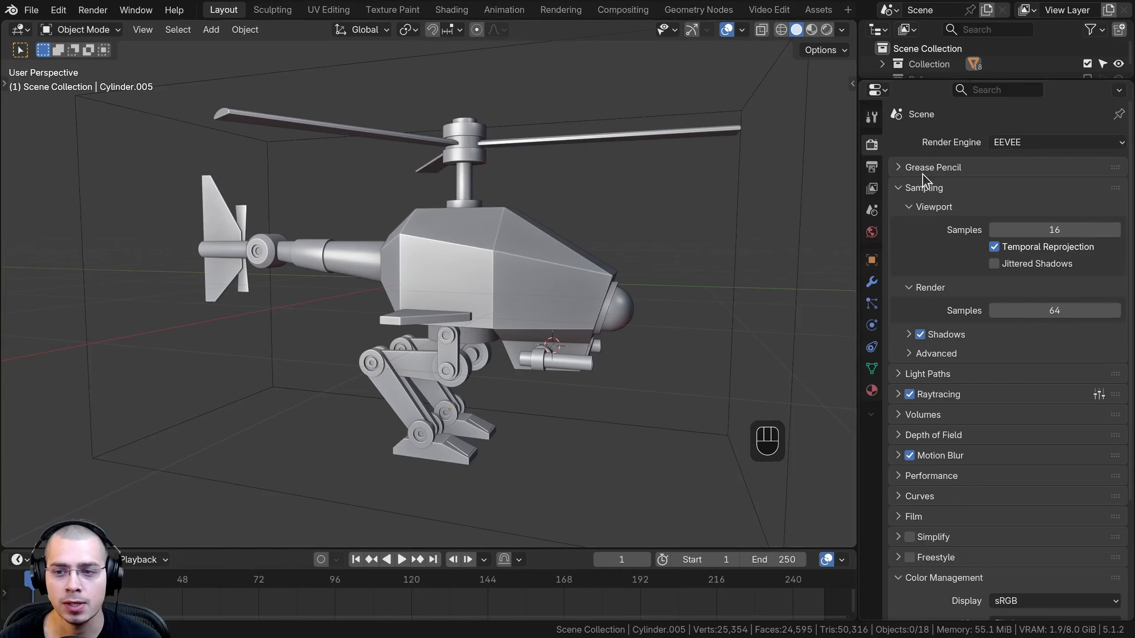
# - Turn motion blur off and back on in the EEVEE render settings
pyautogui.click(899, 459)
pyautogui.click(910, 456)
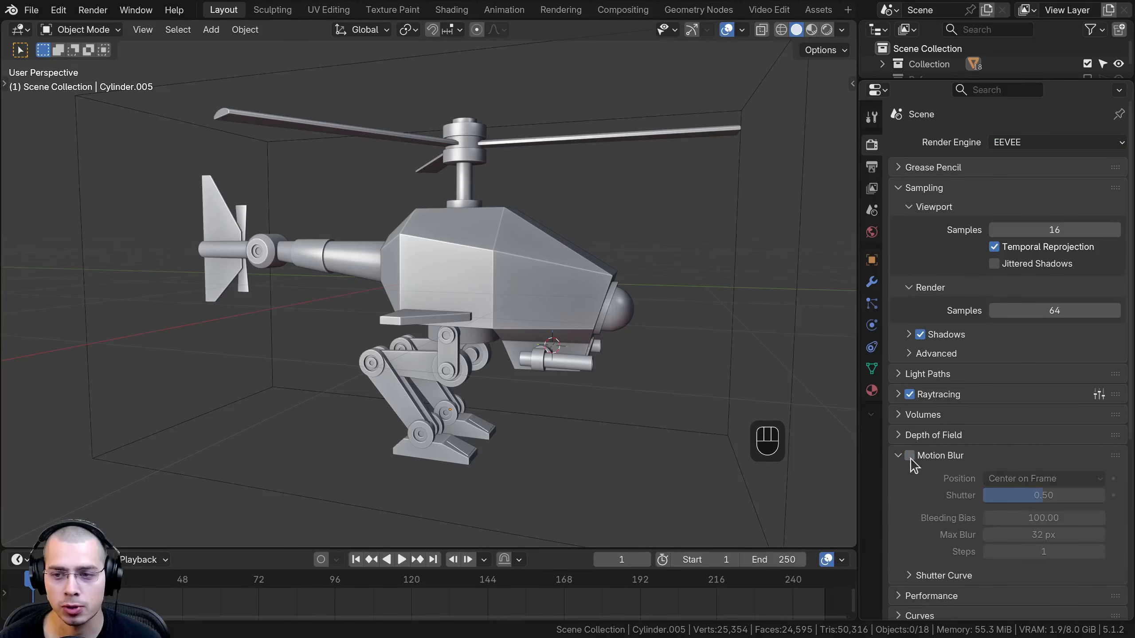
pyautogui.click(909, 456)
pyautogui.click(899, 457)
pyautogui.moveTo(536, 250); pyautogui.dragTo(554, 266, button='middle')
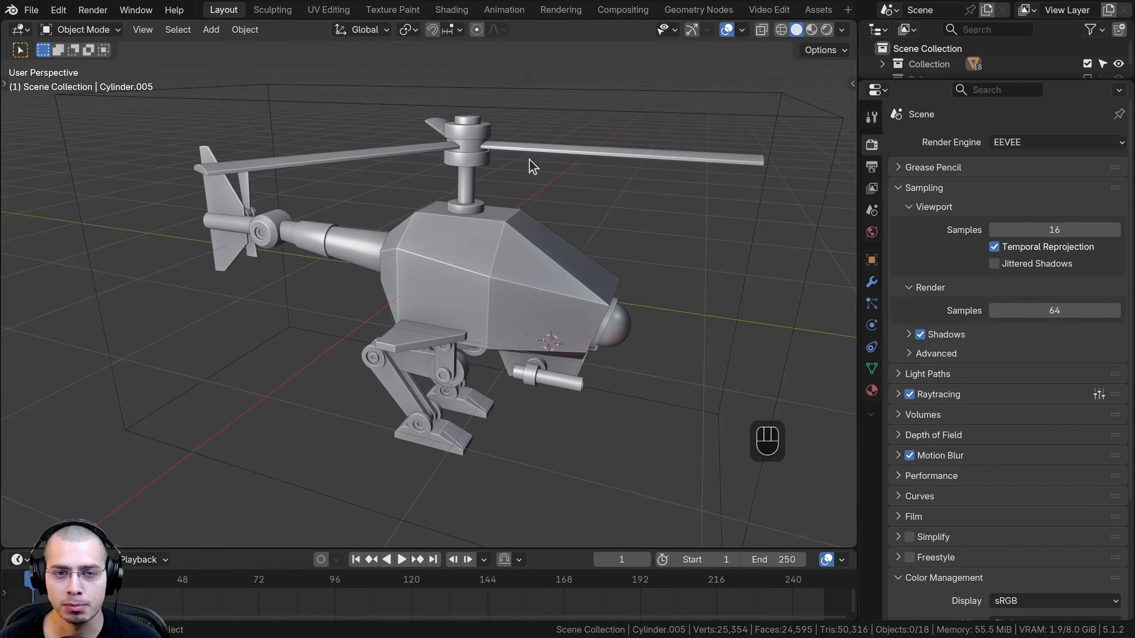
pyautogui.moveTo(532, 166); pyautogui.dragTo(679, 102, button='middle')
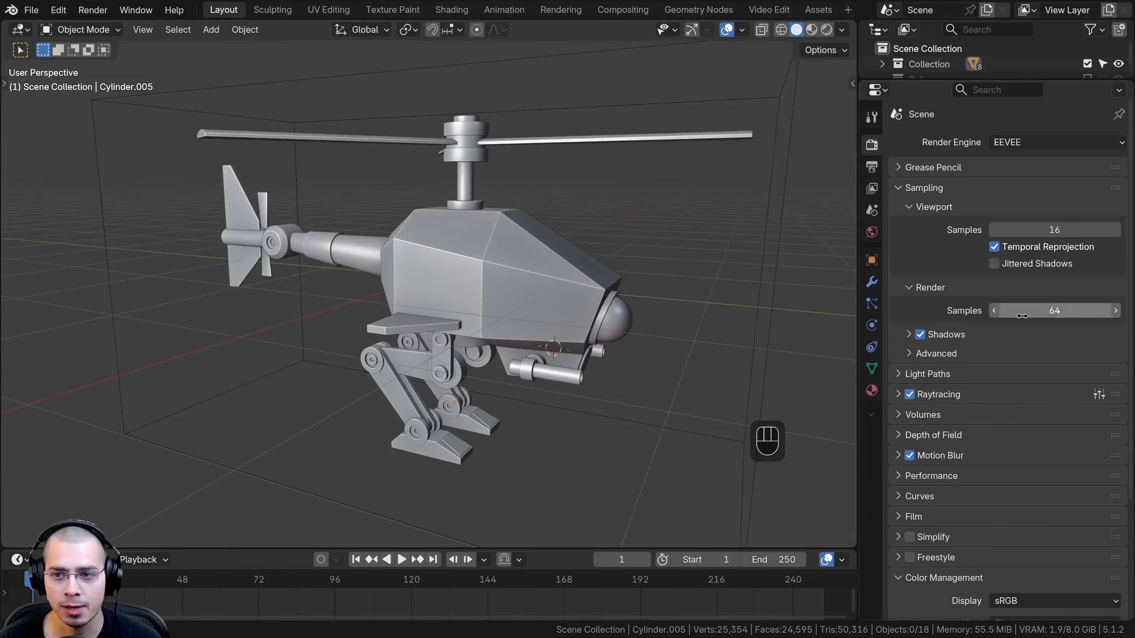
# - Turn raytracing off and back on in the EEVEE render settings
pyautogui.scroll(-5, 911, 322)
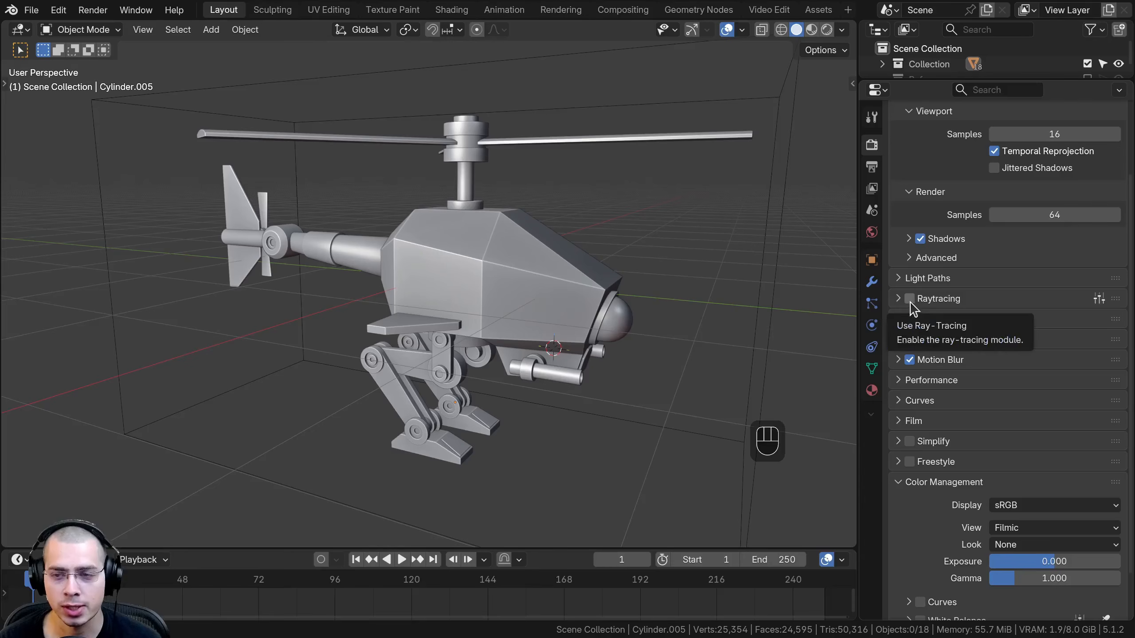
pyautogui.click(909, 301)
pyautogui.moveTo(587, 348); pyautogui.dragTo(923, 309, button='middle')
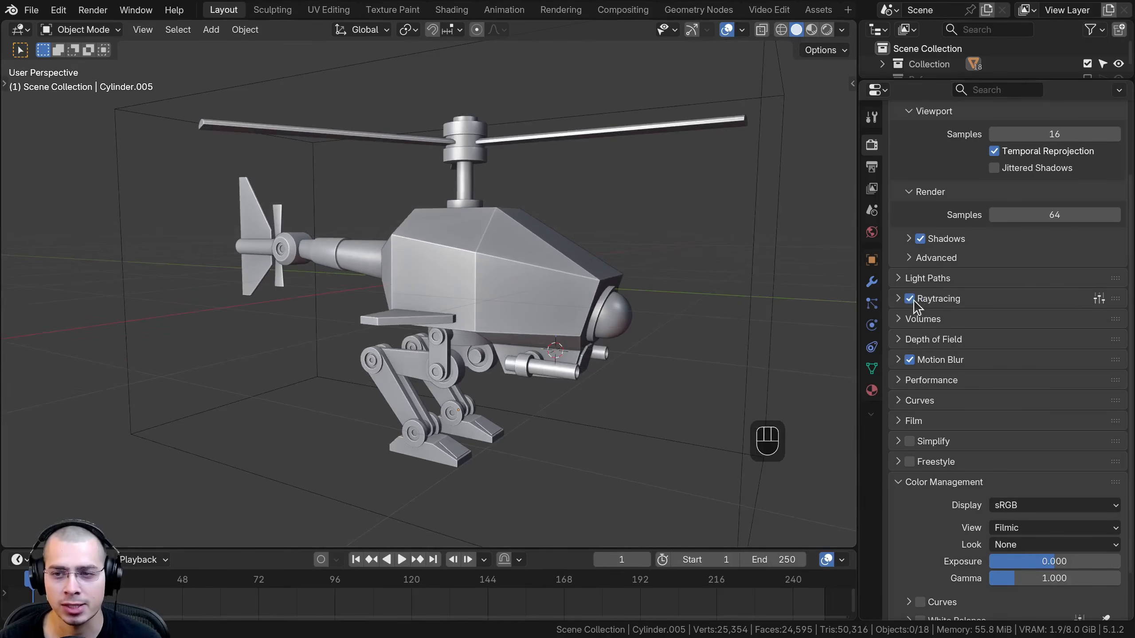
pyautogui.moveTo(629, 351); pyautogui.dragTo(618, 333, button='middle')
pyautogui.keyDown('shift'); pyautogui.moveTo(618, 333); pyautogui.dragTo(610, 336, button='middle'); pyautogui.keyUp('shift')
# - Set the colour management look to Very High Contrast, keeping the Filmic view transform
pyautogui.scroll(-3, 1030, 269)
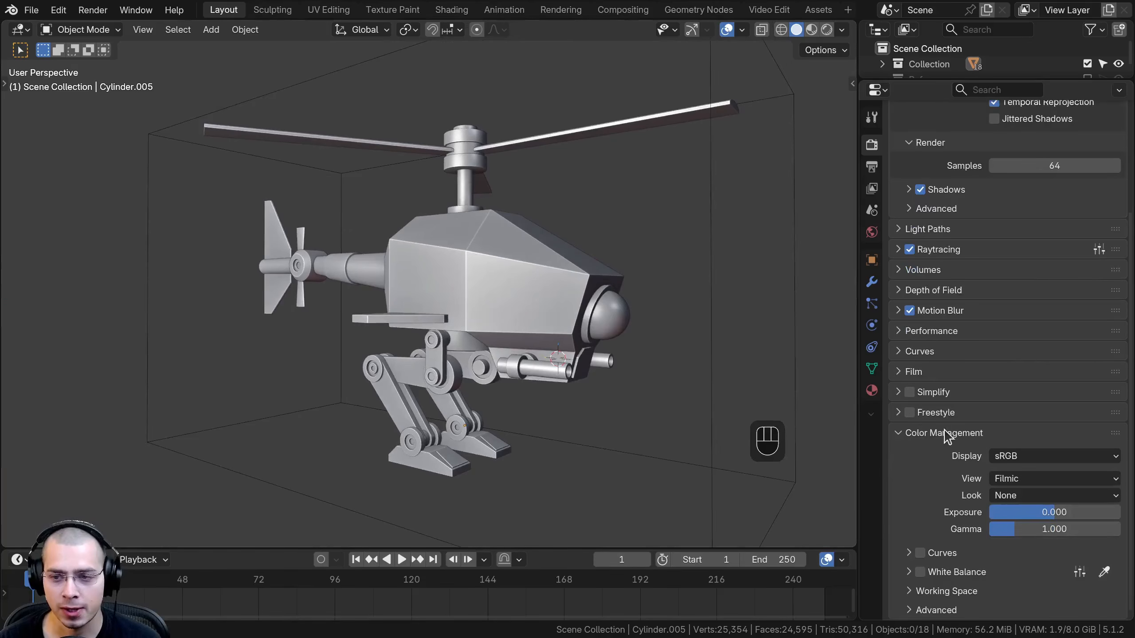
pyautogui.click(1012, 479)
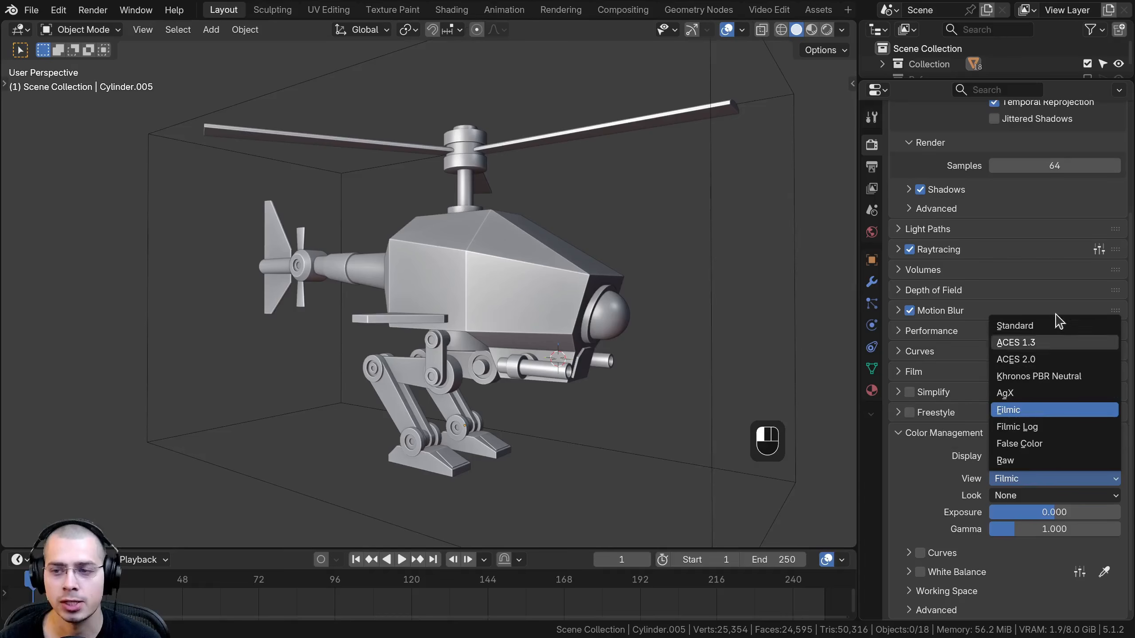
pyautogui.click(1013, 496)
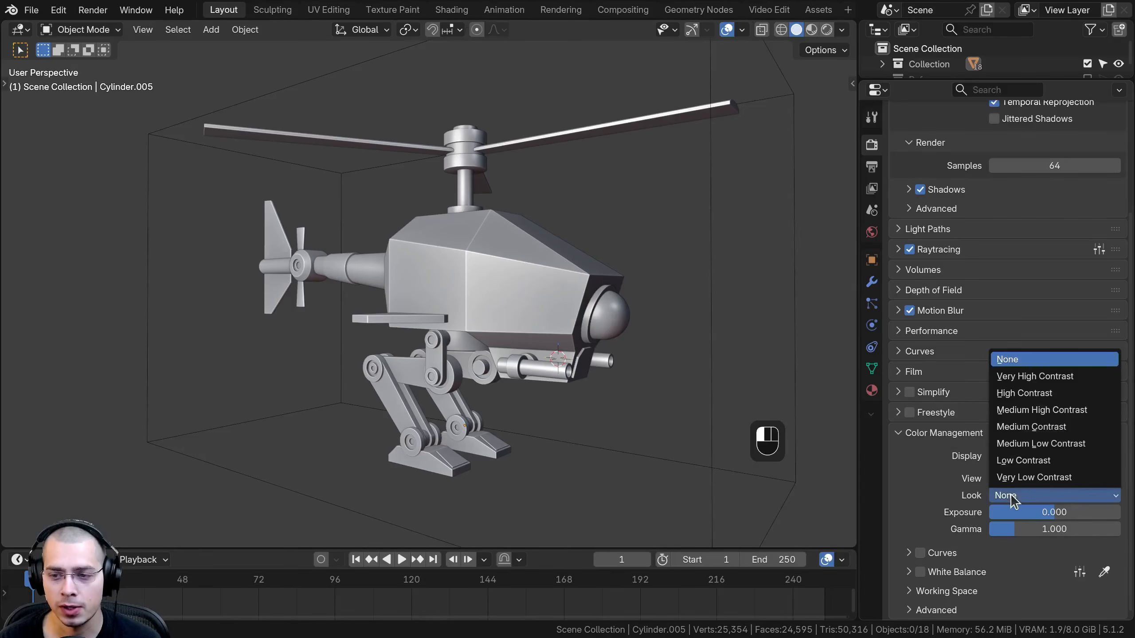
pyautogui.click(1021, 378)
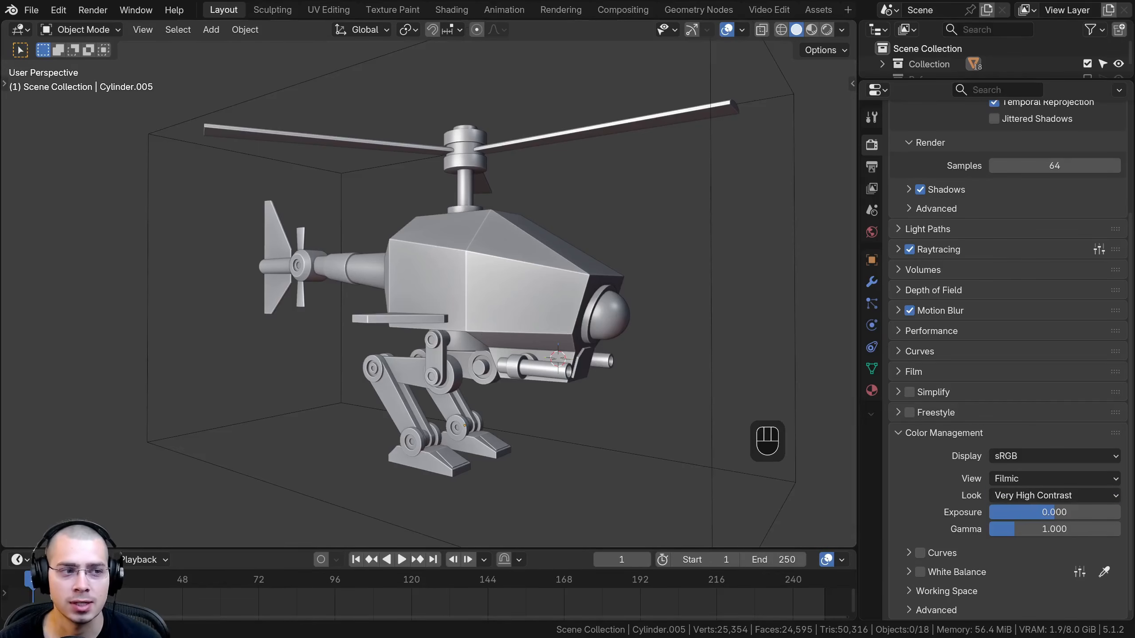
# - Select the helicopter's main body and open the Shading workspace
pyautogui.click(531, 276)
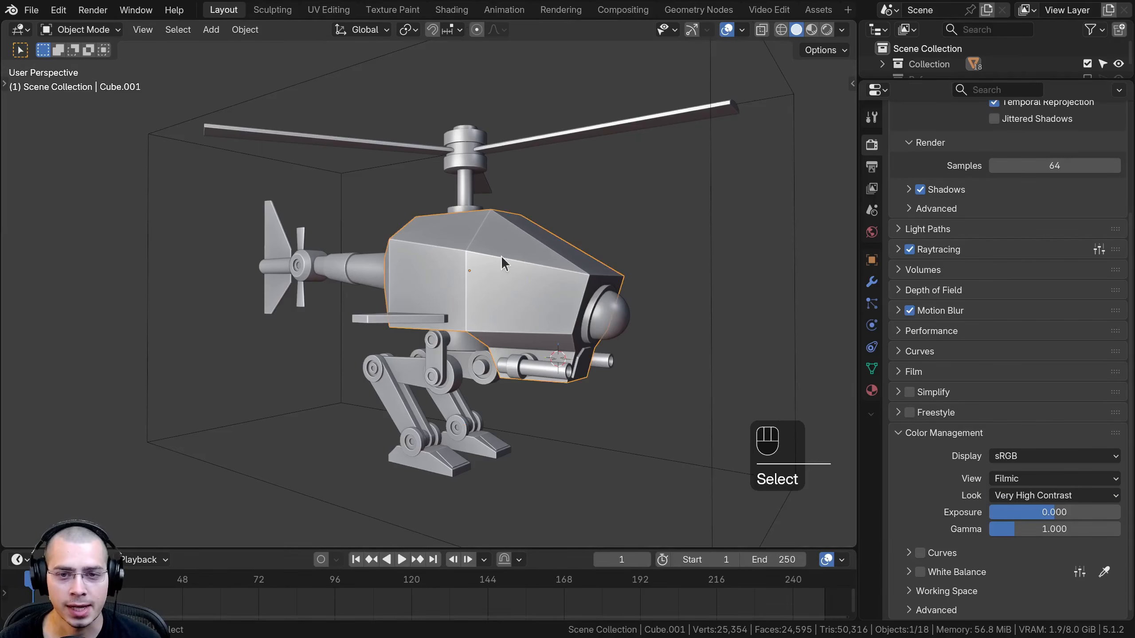
pyautogui.moveTo(501, 256); pyautogui.dragTo(299, 265, button='middle')
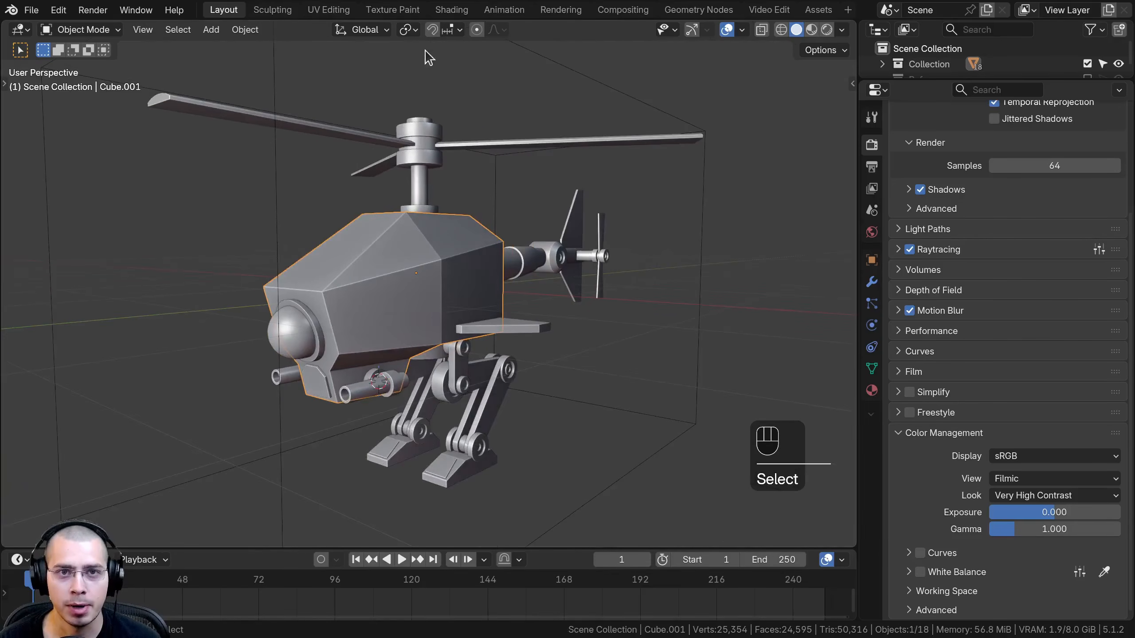
pyautogui.click(445, 14)
pyautogui.moveTo(258, 334); pyautogui.dragTo(214, 277, button='middle')
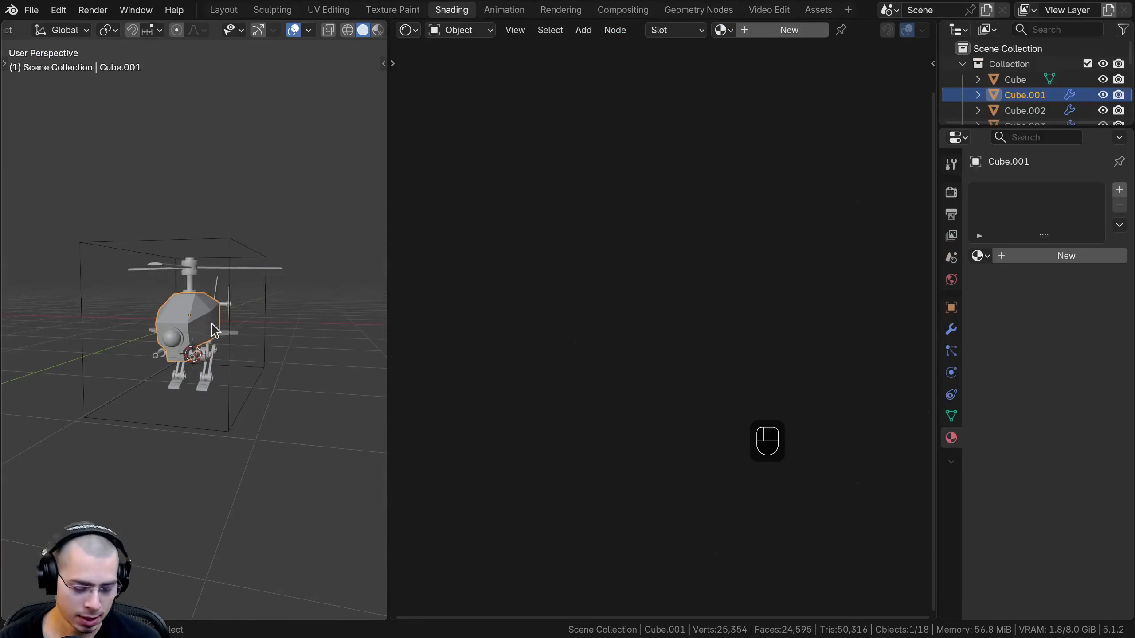
# - Show the helicopter with Material Preview shading in the 3D viewport
pyautogui.press('z')
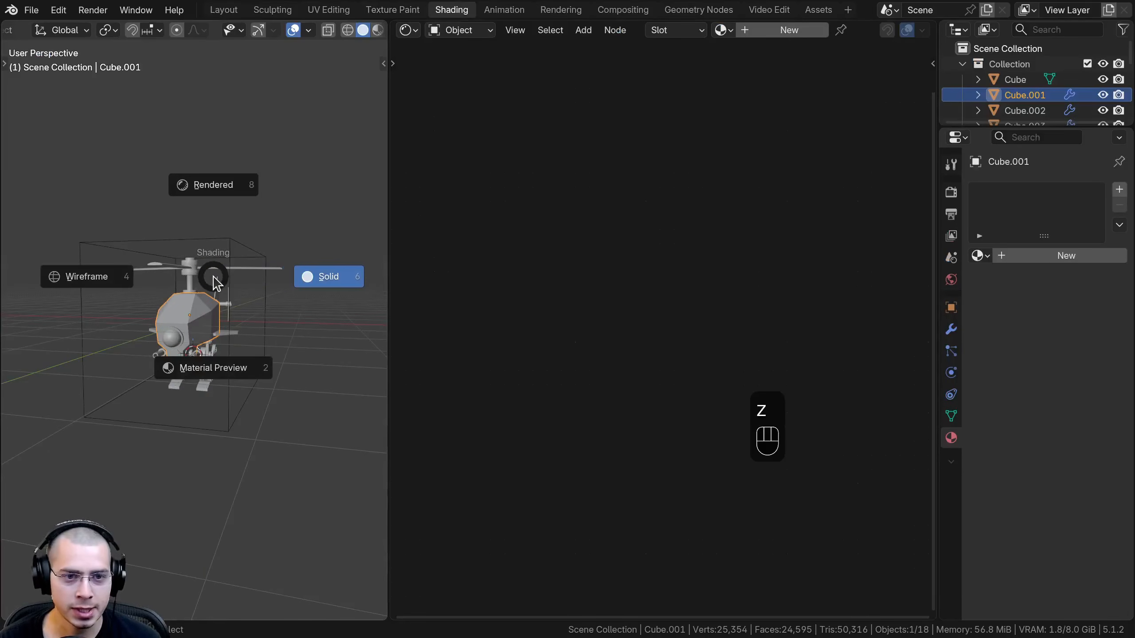
pyautogui.click(208, 368)
pyautogui.scroll(5, 133, 338)
pyautogui.moveTo(212, 357); pyautogui.dragTo(226, 313, button='middle')
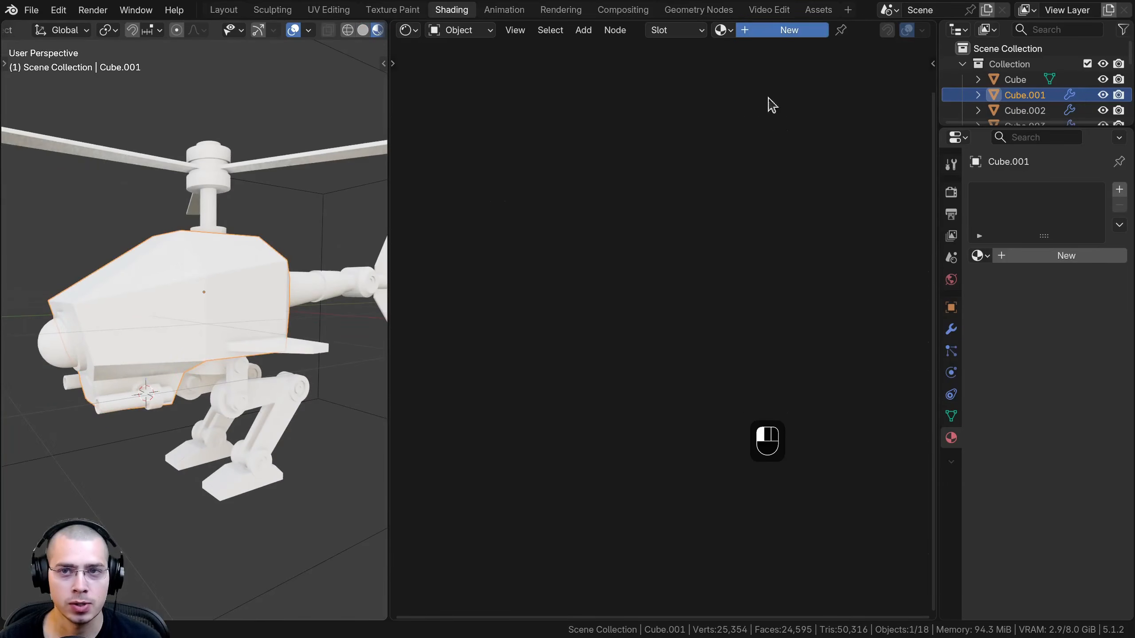
# - Create a new material named Base Grey for the helicopter's main body
pyautogui.click(776, 30)
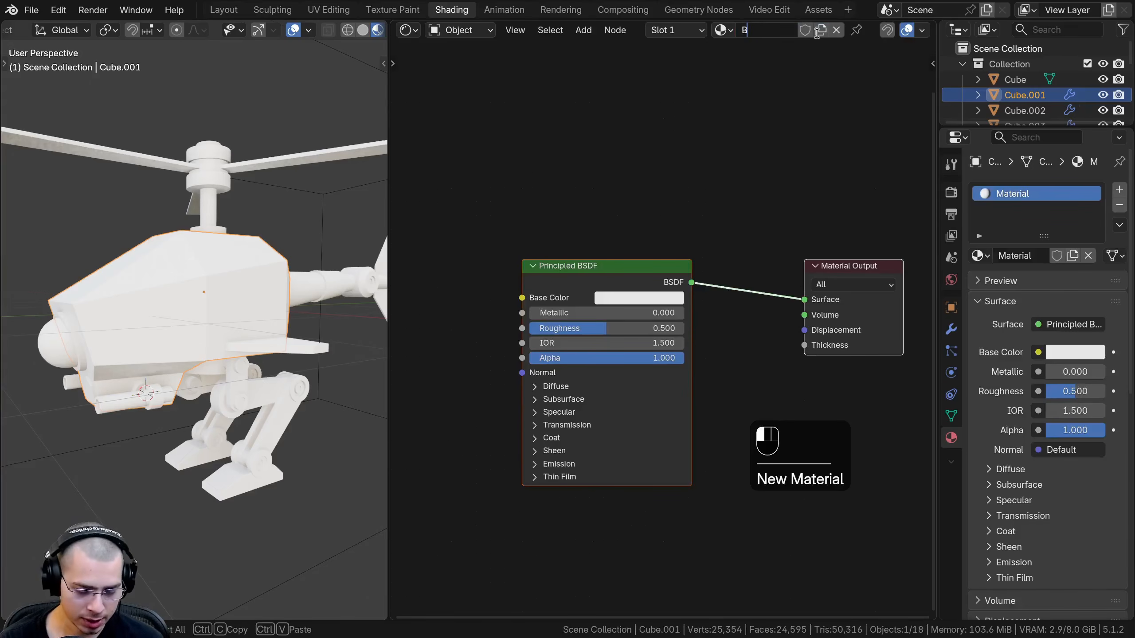
pyautogui.write('ray')
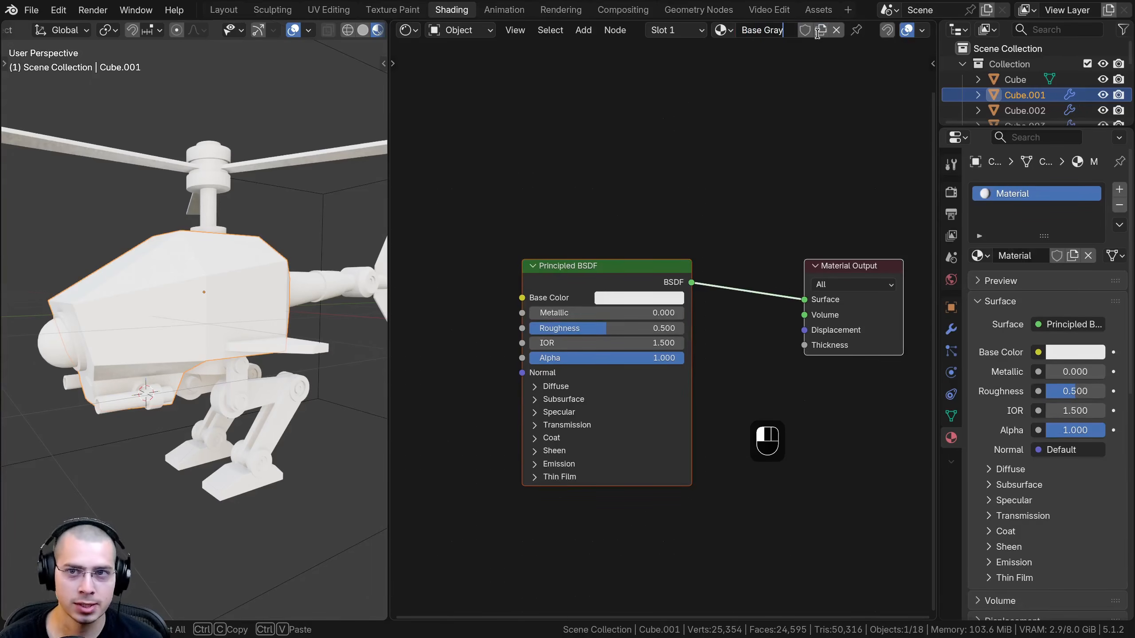
pyautogui.scroll(-1, 710, 225)
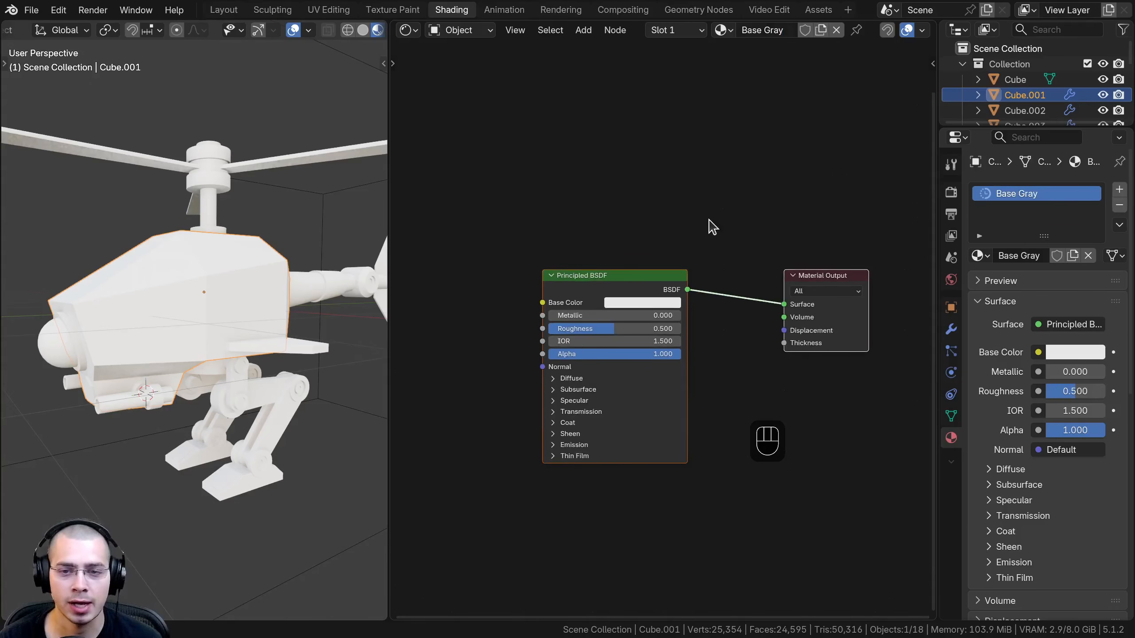
pyautogui.moveTo(621, 286); pyautogui.dragTo(673, 288)
# - Add an Ambient Occlusion node and connect its Color output to the Base Color of the Principled BSDF
pyautogui.hotkey('shift', 'a')
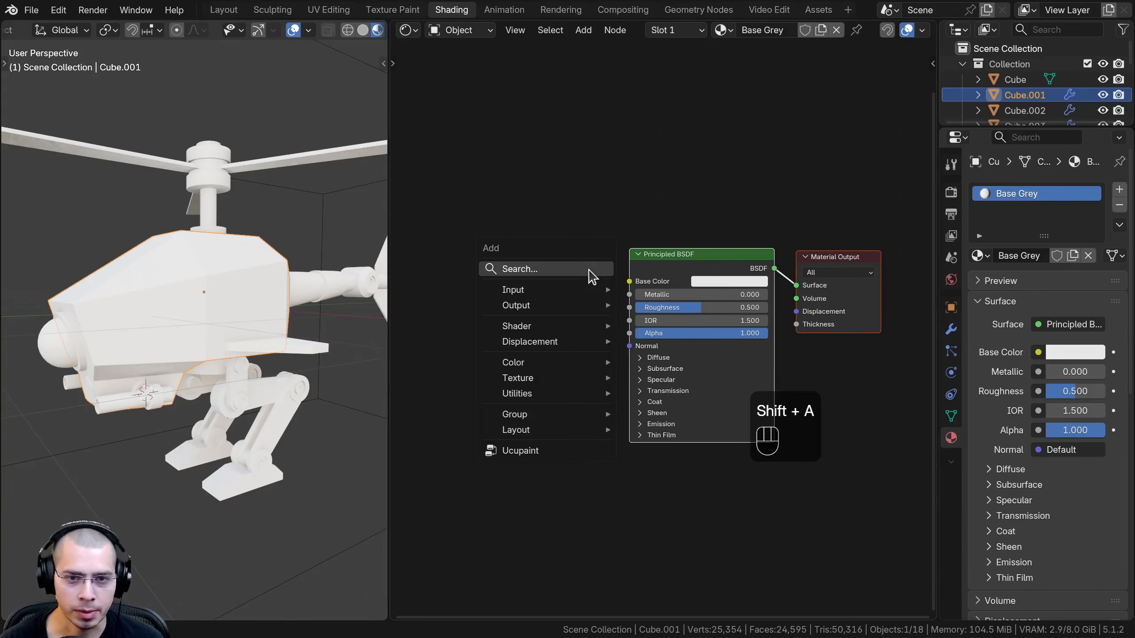
pyautogui.click(591, 270)
pyautogui.write('amb')
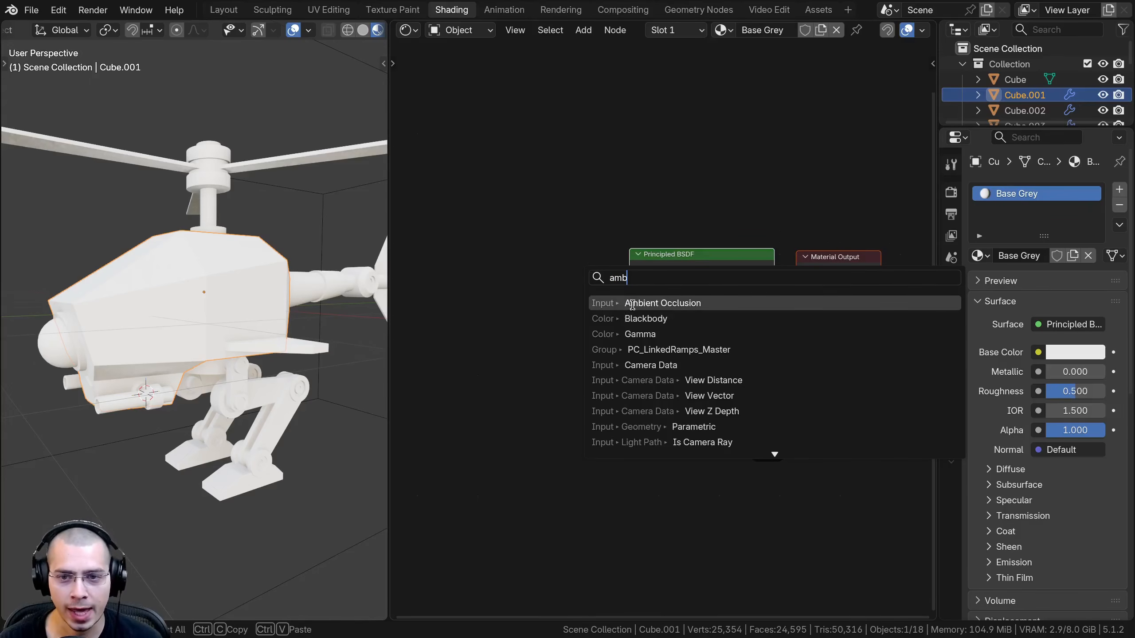
pyautogui.press('Return')
pyautogui.click(478, 249)
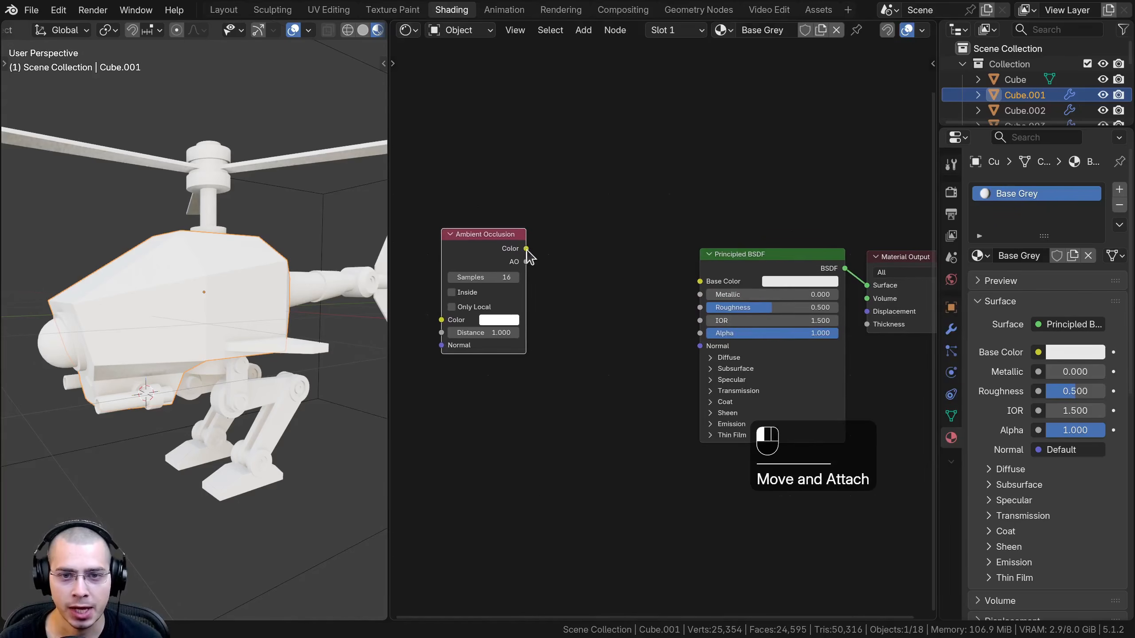
pyautogui.moveTo(708, 272); pyautogui.dragTo(700, 282)
pyautogui.moveTo(500, 260); pyautogui.dragTo(500, 225)
# - Preview the Ambient Occlusion node directly on the material output and examine the shading around the body and guns
pyautogui.moveTo(192, 349); pyautogui.dragTo(279, 302, button='middle')
pyautogui.scroll(2, 279, 302)
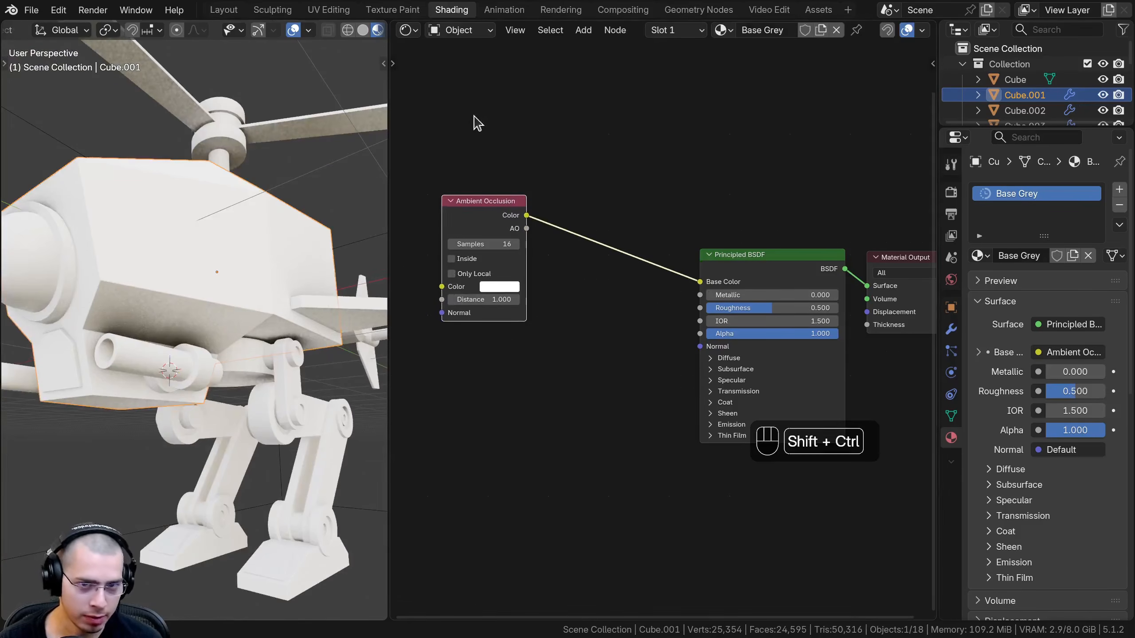
pyautogui.keyDown('ctrl'); pyautogui.keyDown('shift'); pyautogui.click(484, 217); pyautogui.keyUp('shift'); pyautogui.keyUp('ctrl')
pyautogui.moveTo(192, 277); pyautogui.dragTo(223, 268, button='middle')
pyautogui.moveTo(722, 260); pyautogui.dragTo(701, 318)
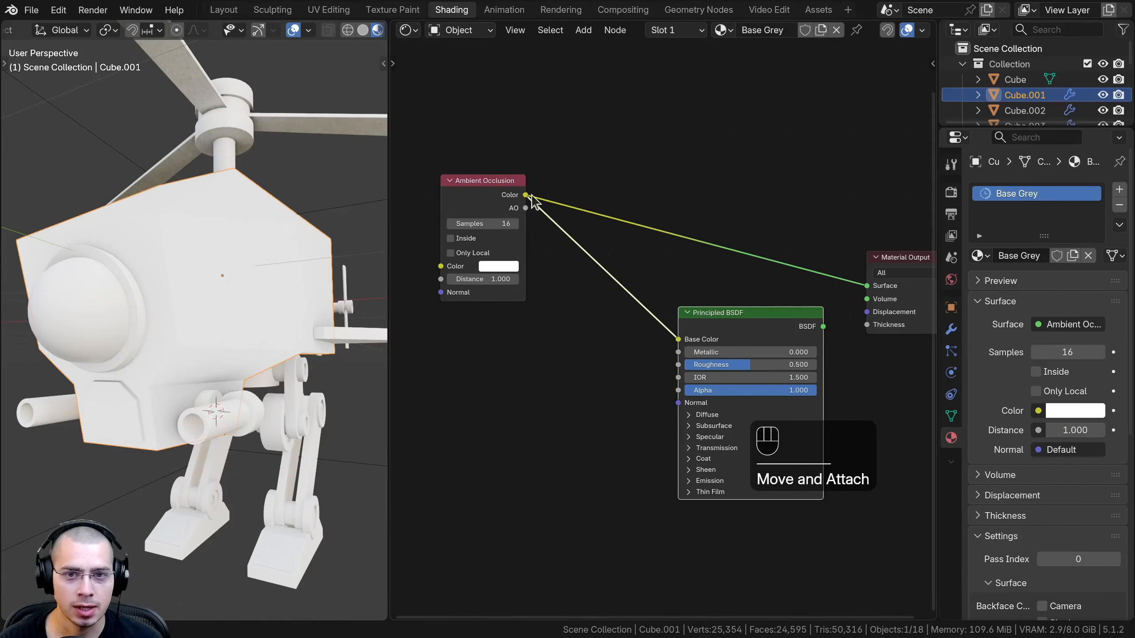
pyautogui.moveTo(865, 284); pyautogui.dragTo(808, 279, button='middle')
pyautogui.moveTo(192, 342); pyautogui.dragTo(166, 298, button='middle')
pyautogui.scroll(1, 167, 298)
pyautogui.scroll(3, 166, 299)
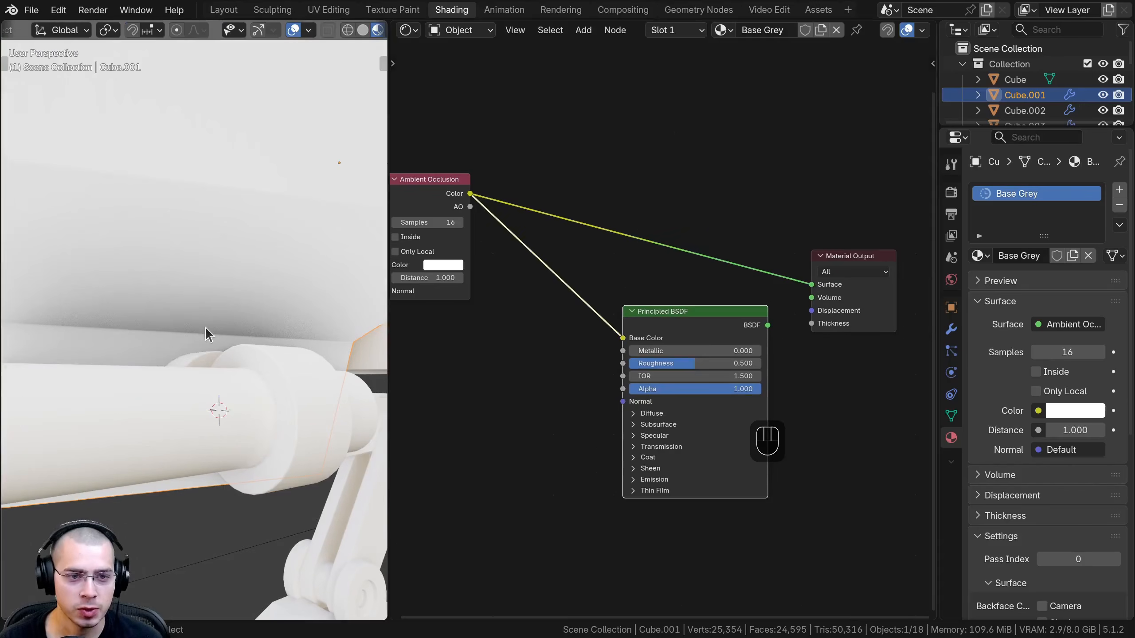
pyautogui.scroll(-5, 206, 330)
pyautogui.moveTo(206, 330); pyautogui.dragTo(268, 349, button='middle')
pyautogui.moveTo(642, 304); pyautogui.dragTo(645, 317, button='middle')
# - Insert a Color Ramp node on the link between the Ambient Occlusion node and the Base Color
pyautogui.hotkey('shift', 'a')
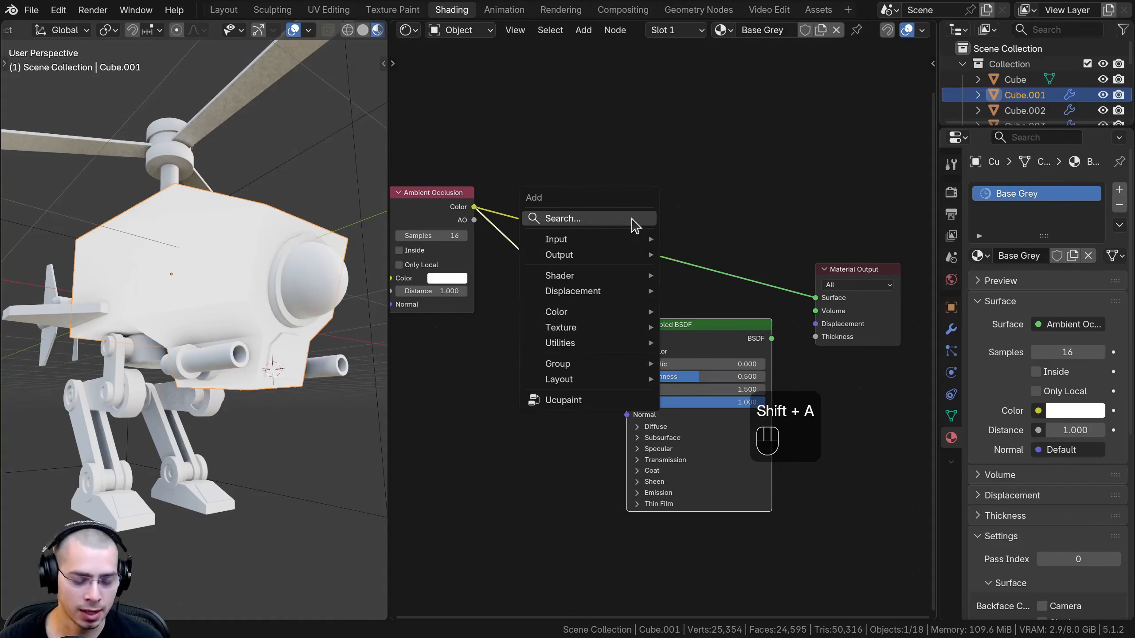
pyautogui.click(632, 218)
pyautogui.write('ram')
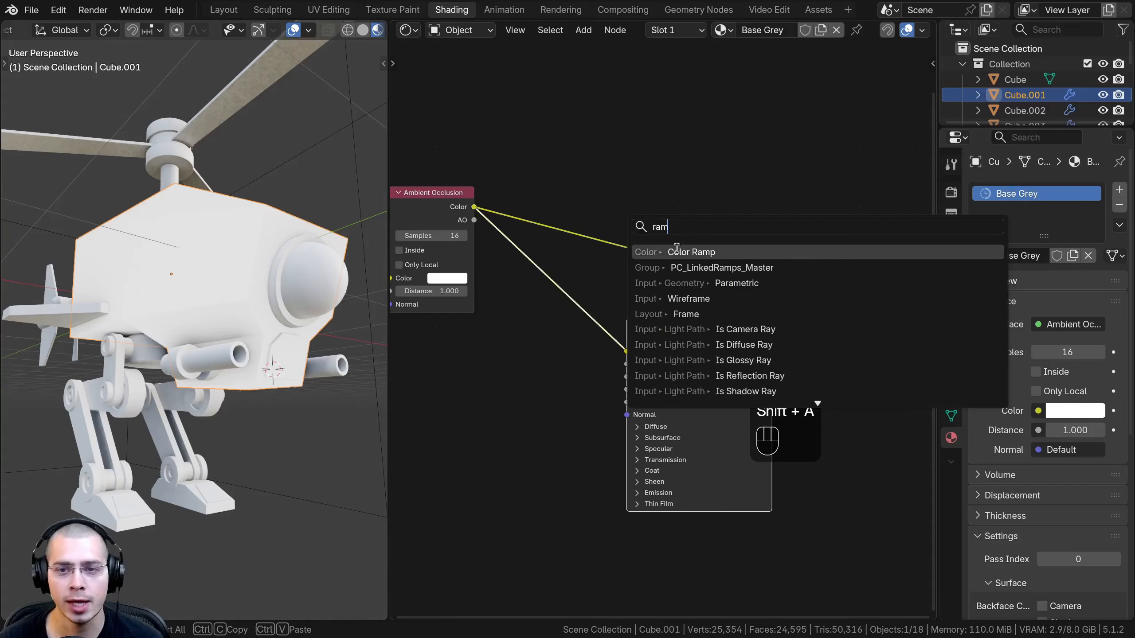
pyautogui.click(689, 253)
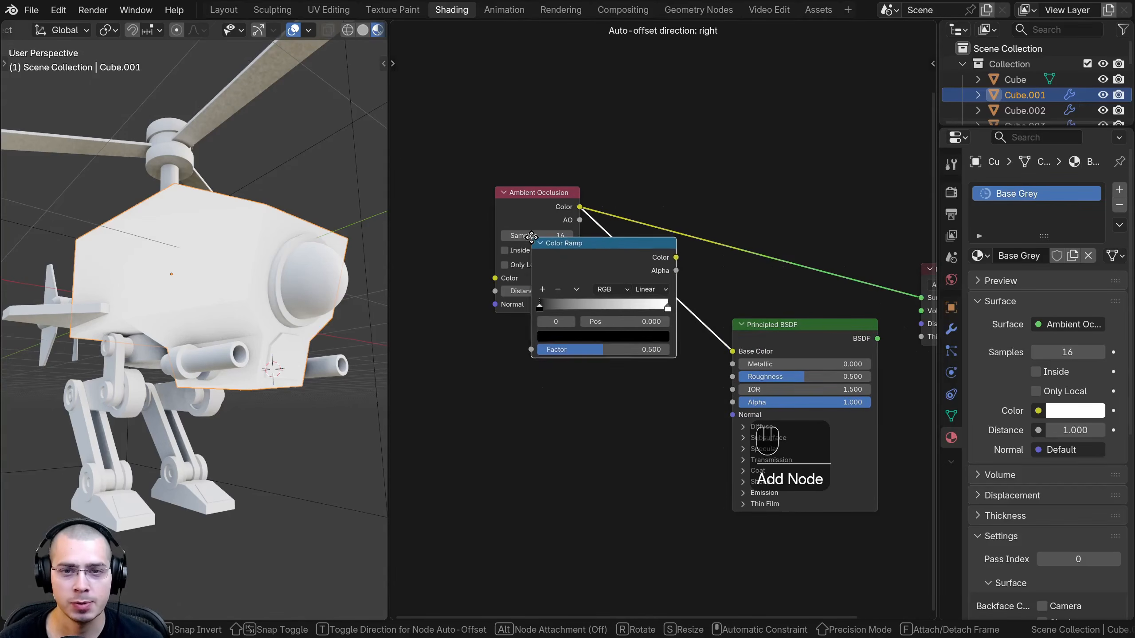
pyautogui.click(593, 270)
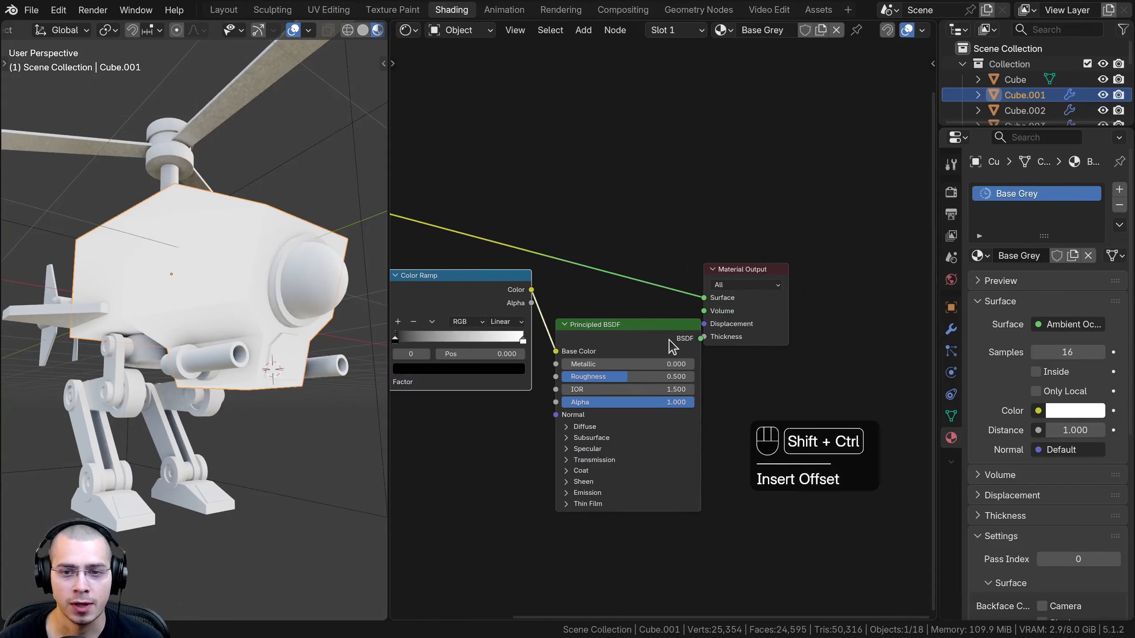
# - Reconnect the Principled BSDF to the material output and arrange the nodes in a row with space between them
pyautogui.keyDown('ctrl'); pyautogui.keyDown('shift'); pyautogui.click(647, 339); pyautogui.keyUp('shift'); pyautogui.keyUp('ctrl')
pyautogui.moveTo(646, 323); pyautogui.dragTo(638, 271)
pyautogui.moveTo(639, 223); pyautogui.dragTo(783, 342)
pyautogui.press('g')
pyautogui.click(804, 340)
pyautogui.scroll(1, 670, 338)
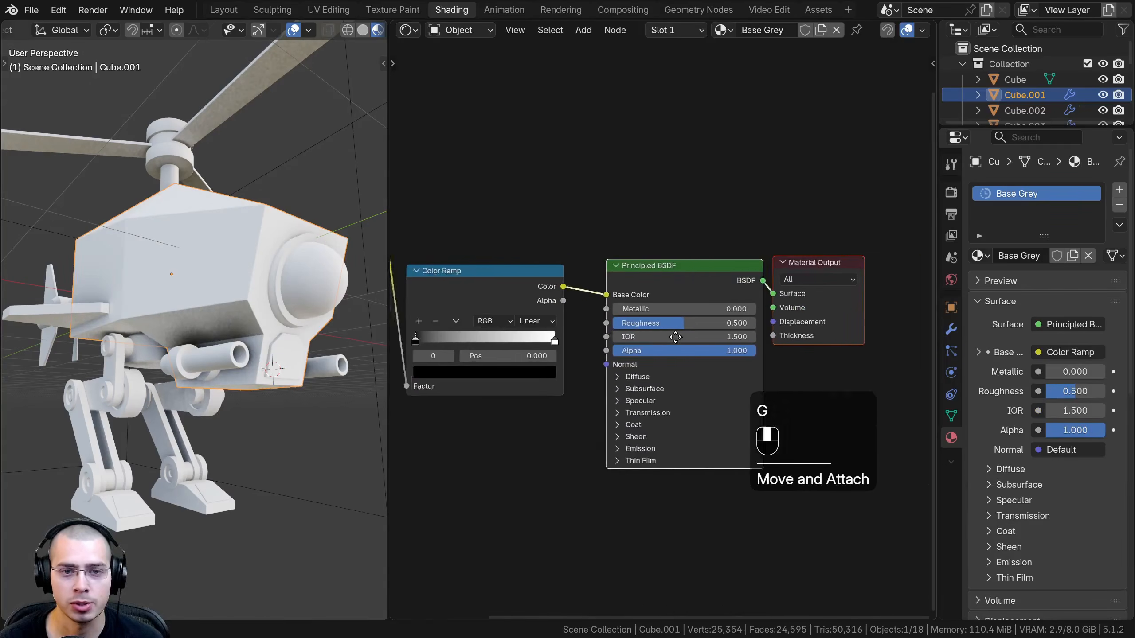
pyautogui.moveTo(676, 337); pyautogui.dragTo(877, 335, button='middle')
pyautogui.press('a')
pyautogui.click(631, 224)
pyautogui.press('a')
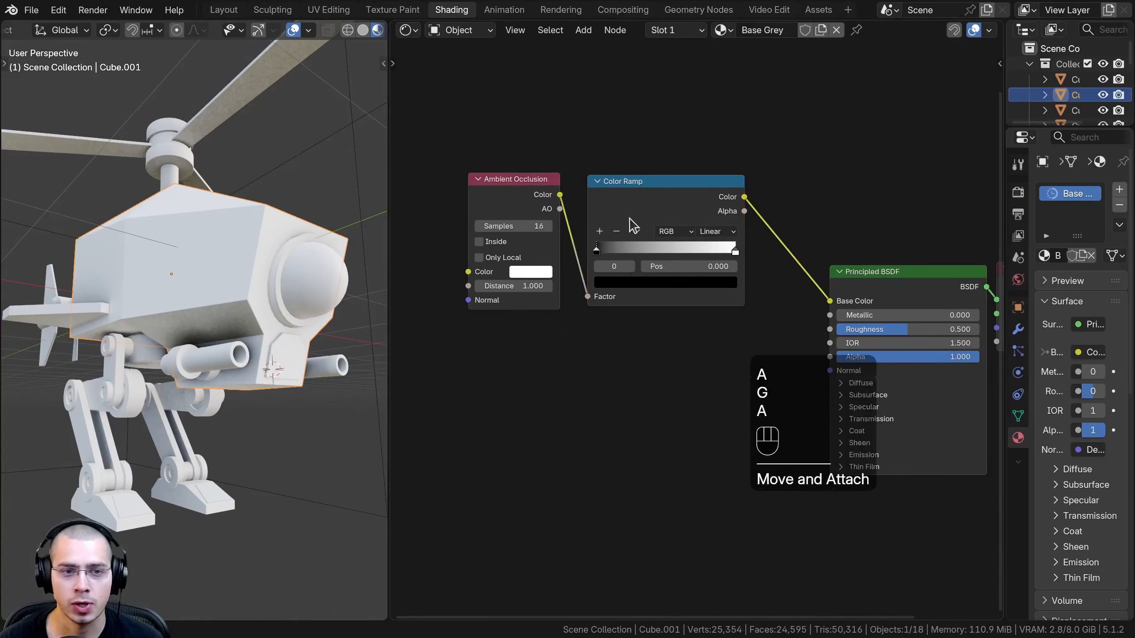
# - Move the Color Ramp's black stop to about 0.889 and examine the occlusion shadows on the body
pyautogui.moveTo(630, 224); pyautogui.dragTo(623, 218, button='middle')
pyautogui.moveTo(245, 329); pyautogui.dragTo(219, 330, button='middle')
pyautogui.scroll(3, 697, 326)
pyautogui.moveTo(540, 216); pyautogui.dragTo(726, 210)
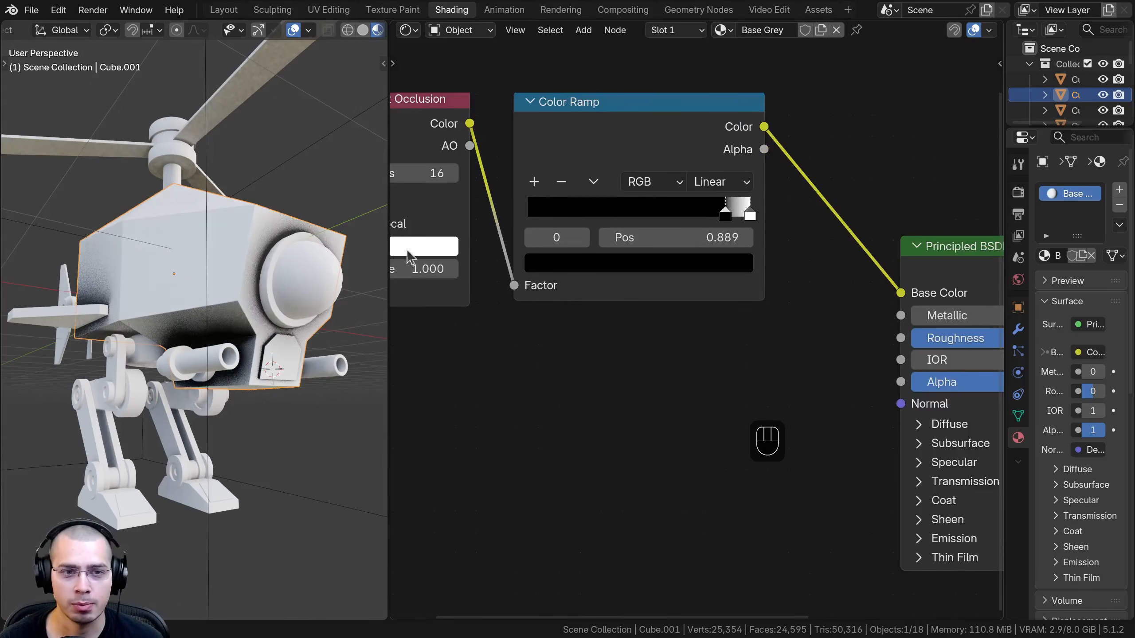
pyautogui.moveTo(339, 251); pyautogui.dragTo(240, 247, button='middle')
pyautogui.moveTo(47, 337); pyautogui.dragTo(141, 279, button='middle')
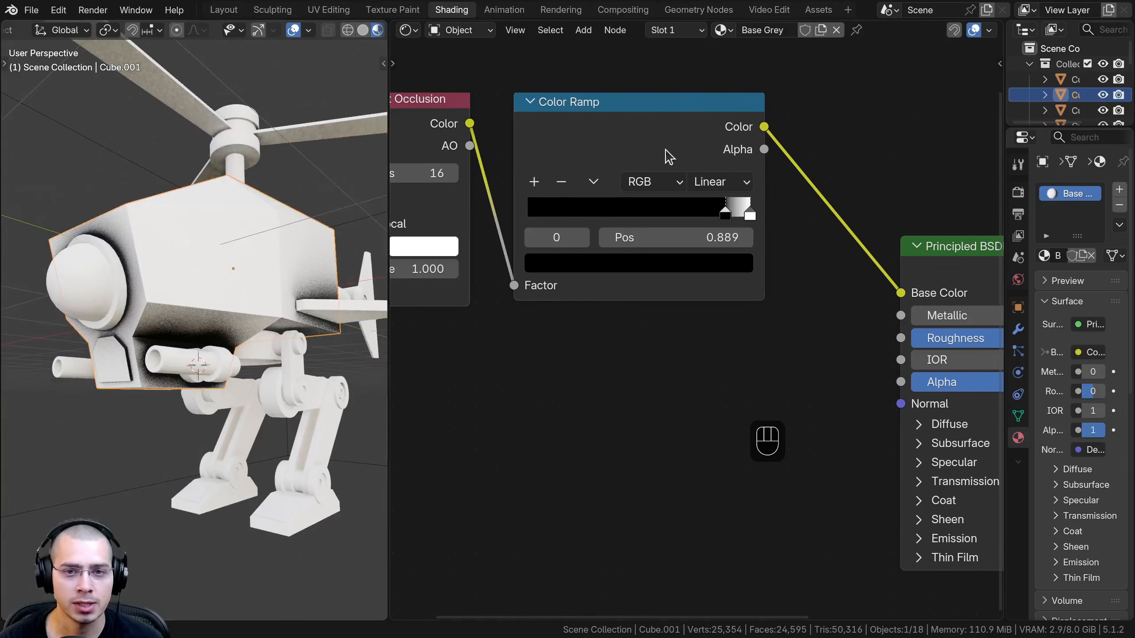
# - Move the Color Ramp's black stop to about 0.219
pyautogui.moveTo(692, 149); pyautogui.dragTo(738, 179)
pyautogui.moveTo(751, 235); pyautogui.dragTo(618, 238)
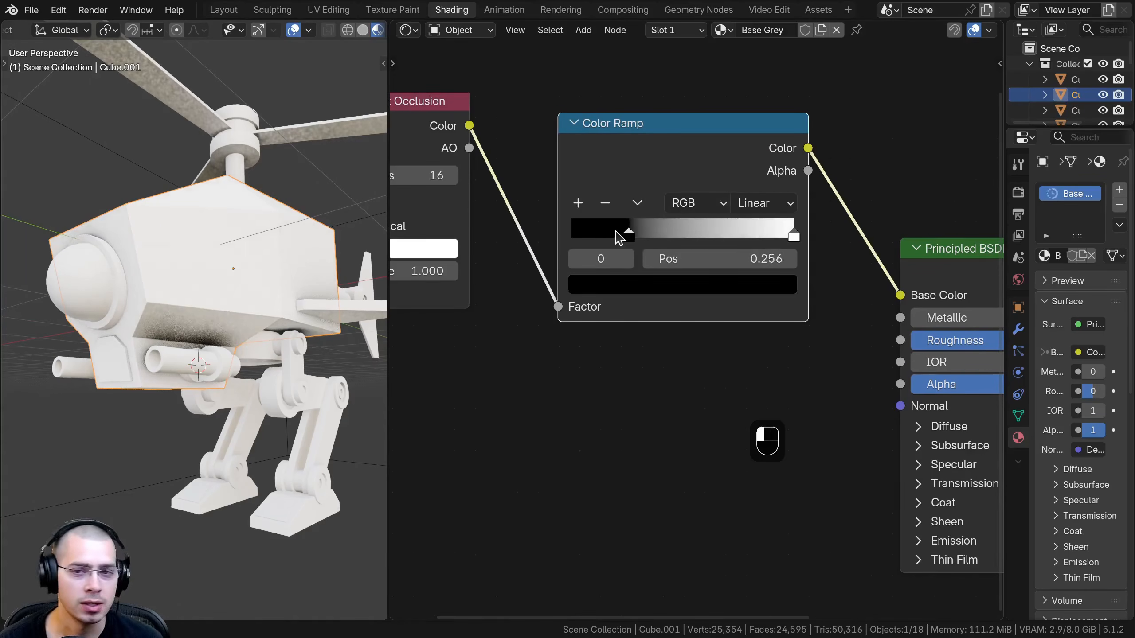
pyautogui.scroll(2, 202, 364)
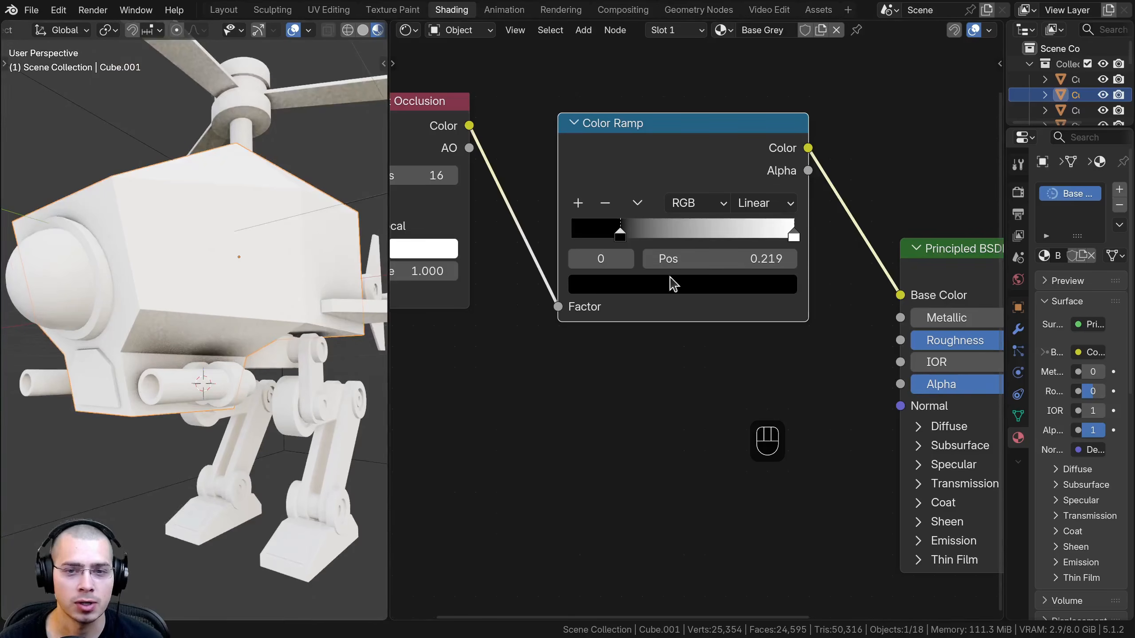
# - Set the colour of the Color Ramp's white stop to the grey #676767
pyautogui.click(793, 236)
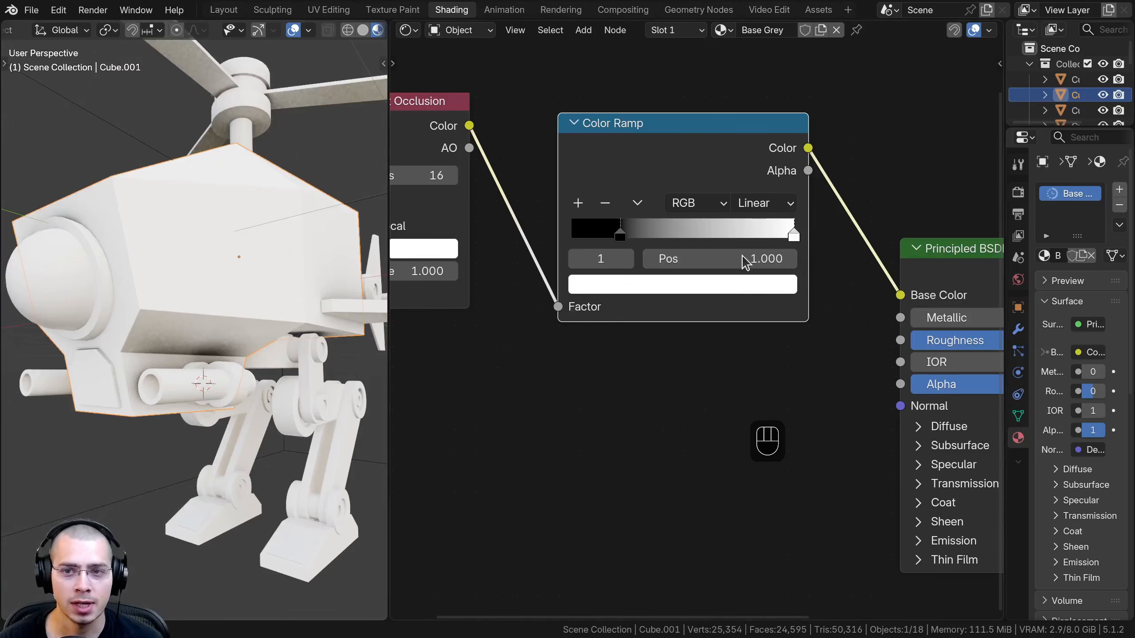
pyautogui.click(733, 285)
pyautogui.moveTo(760, 341); pyautogui.dragTo(759, 397)
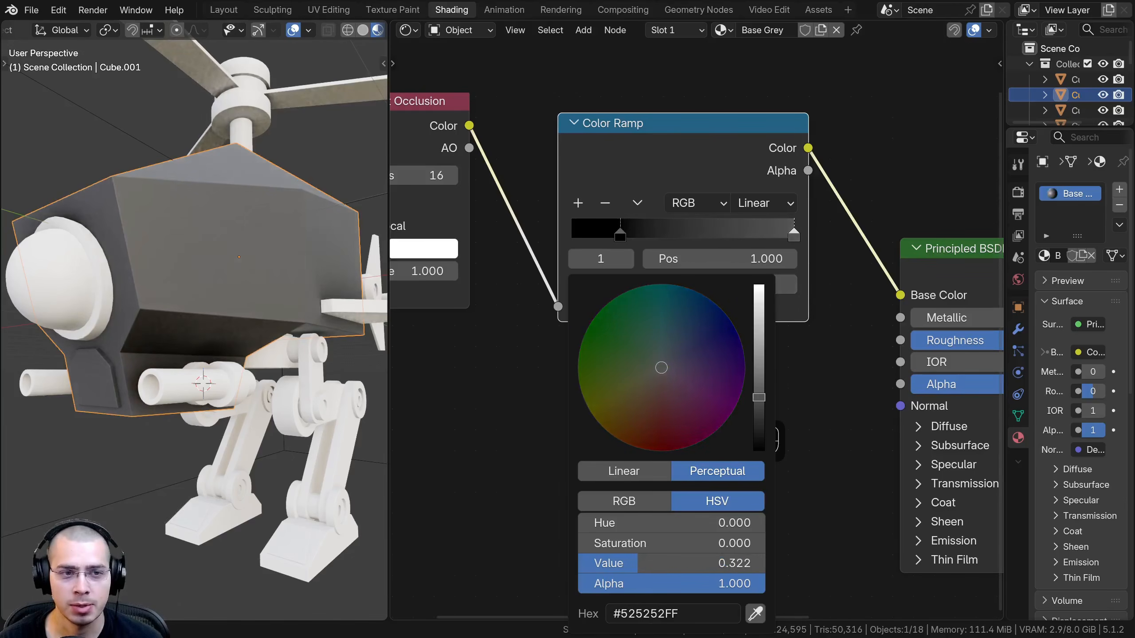
pyautogui.hotkey('ctrl', 'v')
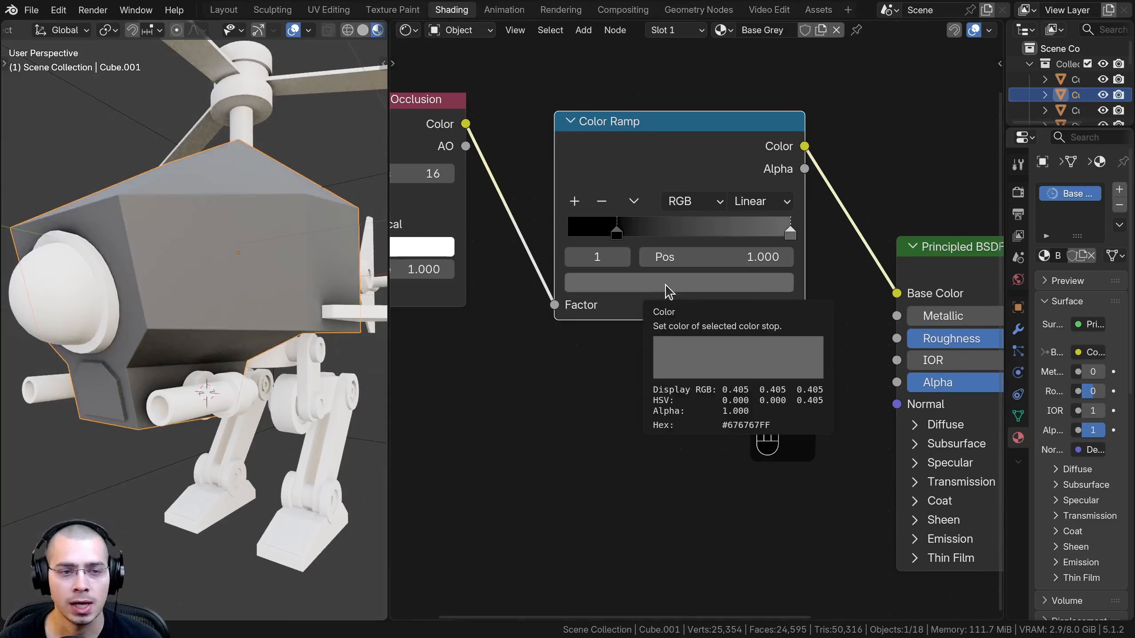
pyautogui.click(667, 288)
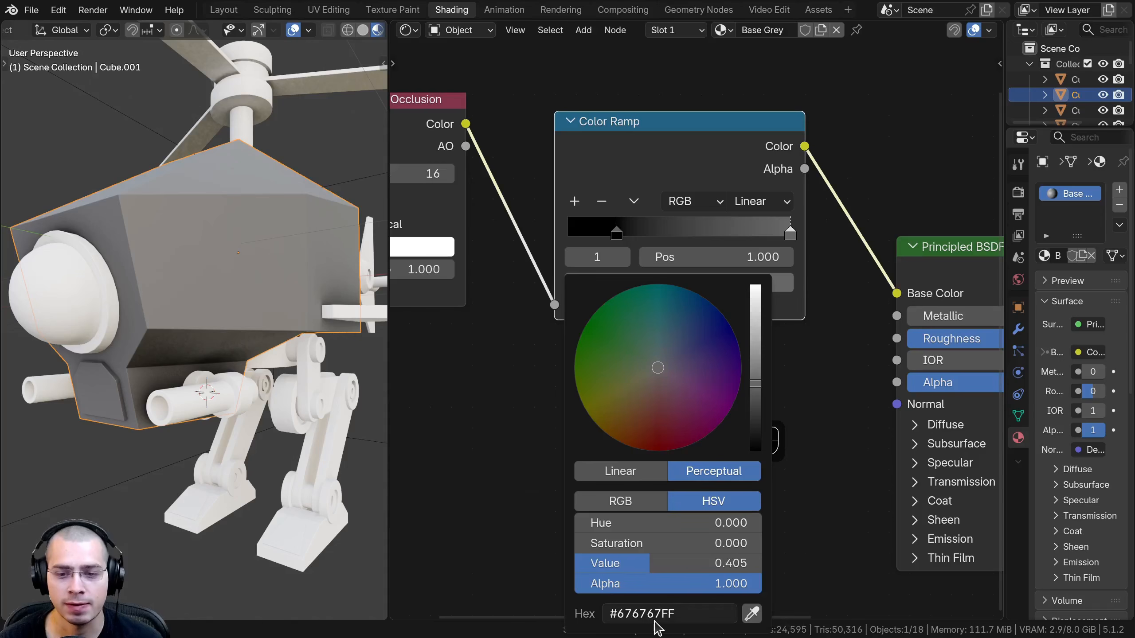
pyautogui.click(685, 620)
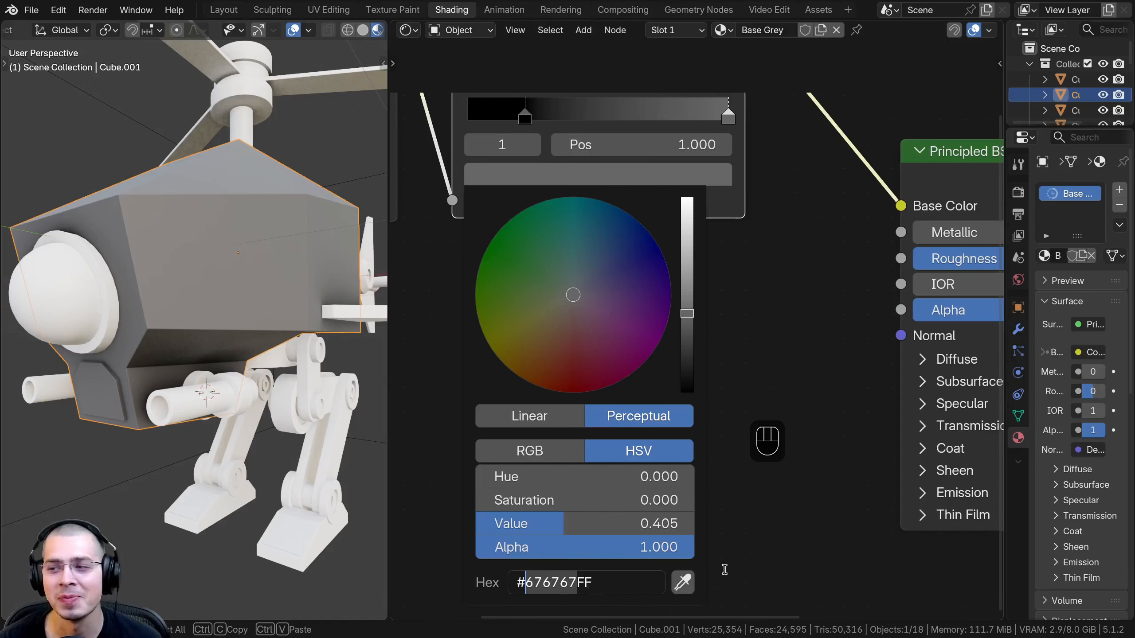
pyautogui.press('Return')
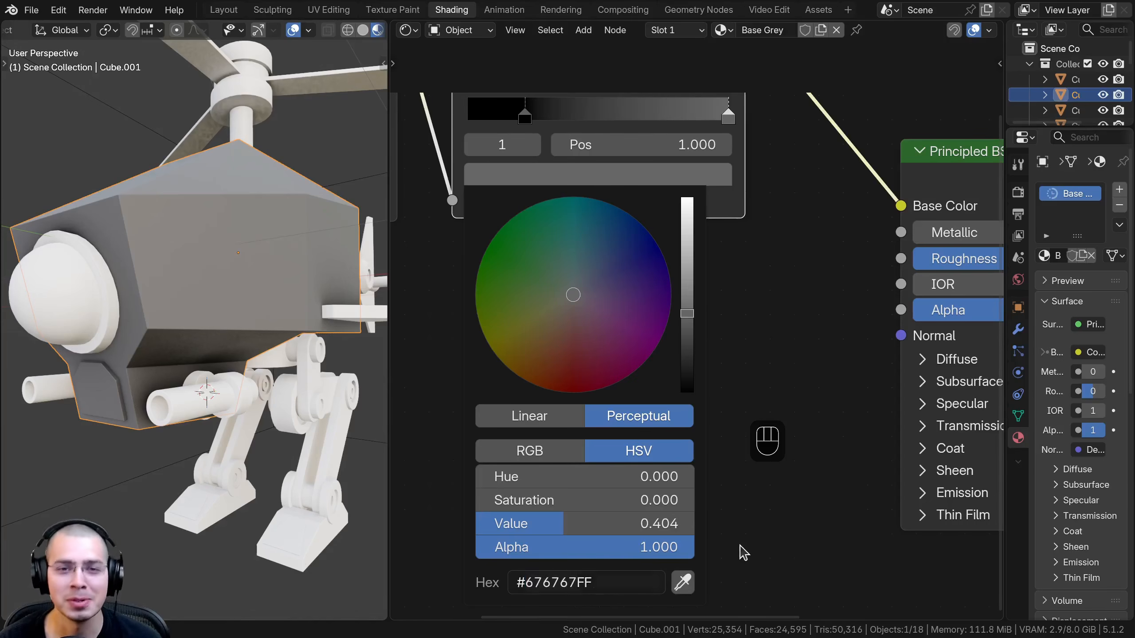
pyautogui.scroll(-6, 768, 332)
pyautogui.moveTo(625, 242); pyautogui.dragTo(618, 229)
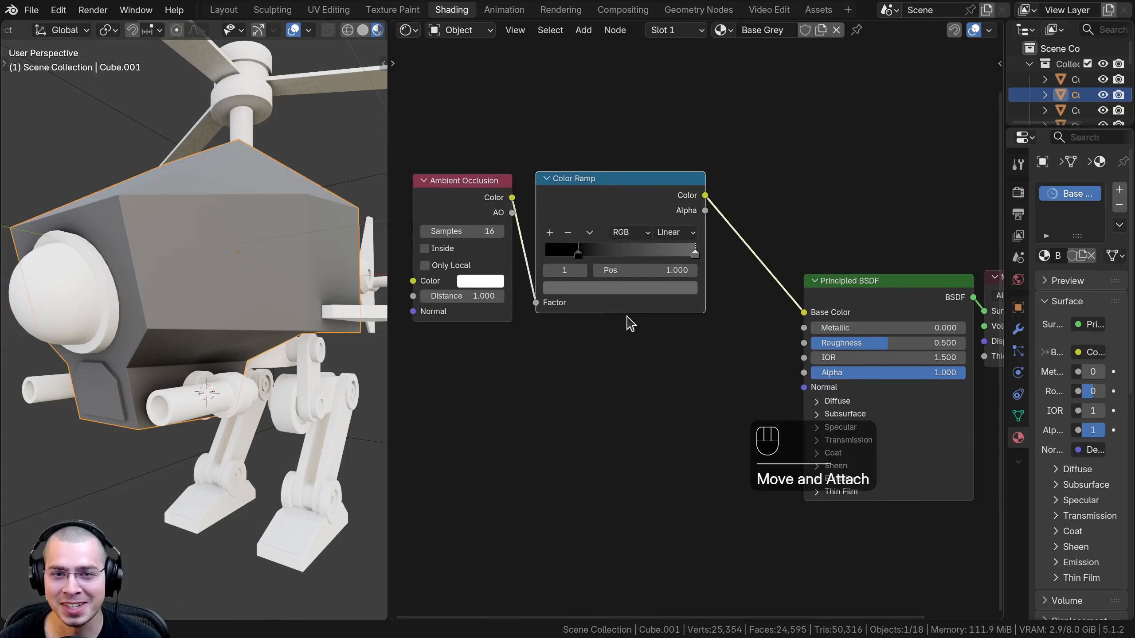
# - Set the Principled BSDF's Metallic value to 1.000 and inspect the body's surface up close
pyautogui.scroll(1, 628, 321)
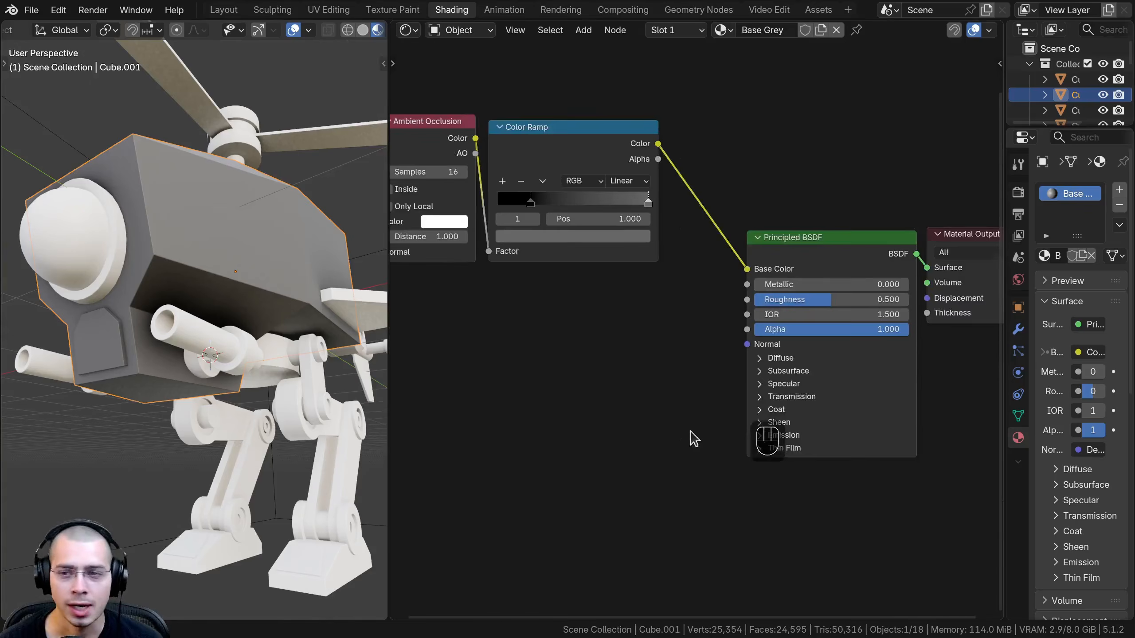
pyautogui.scroll(2, 784, 309)
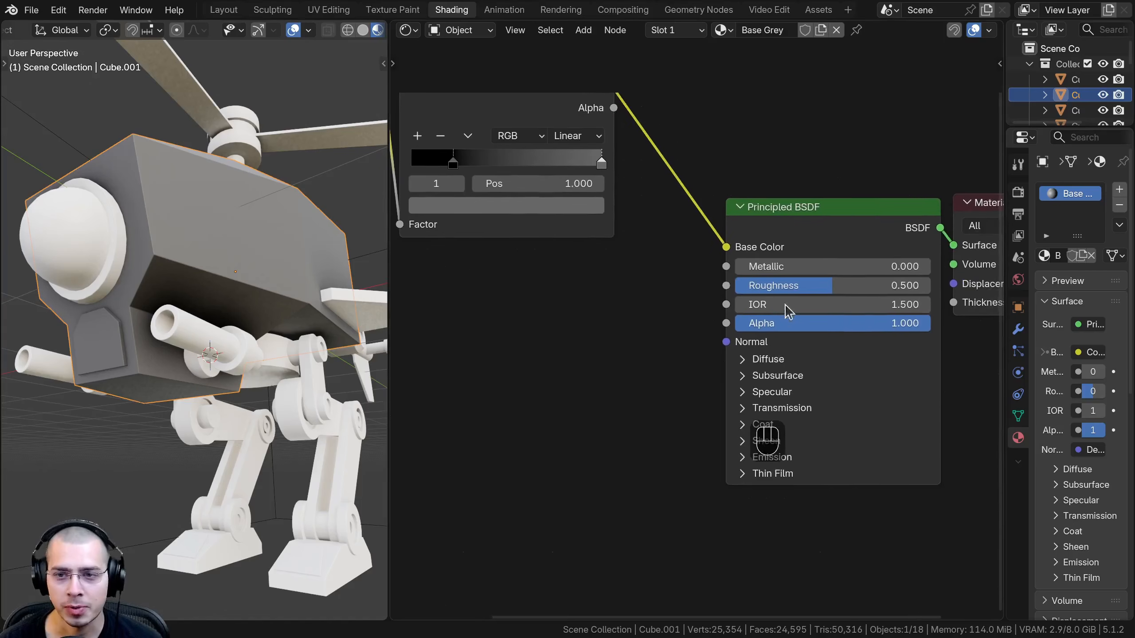
pyautogui.moveTo(784, 265); pyautogui.dragTo(927, 266)
pyautogui.moveTo(301, 261); pyautogui.dragTo(311, 307, button='middle')
pyautogui.moveTo(395, 337); pyautogui.dragTo(418, 333, button='middle')
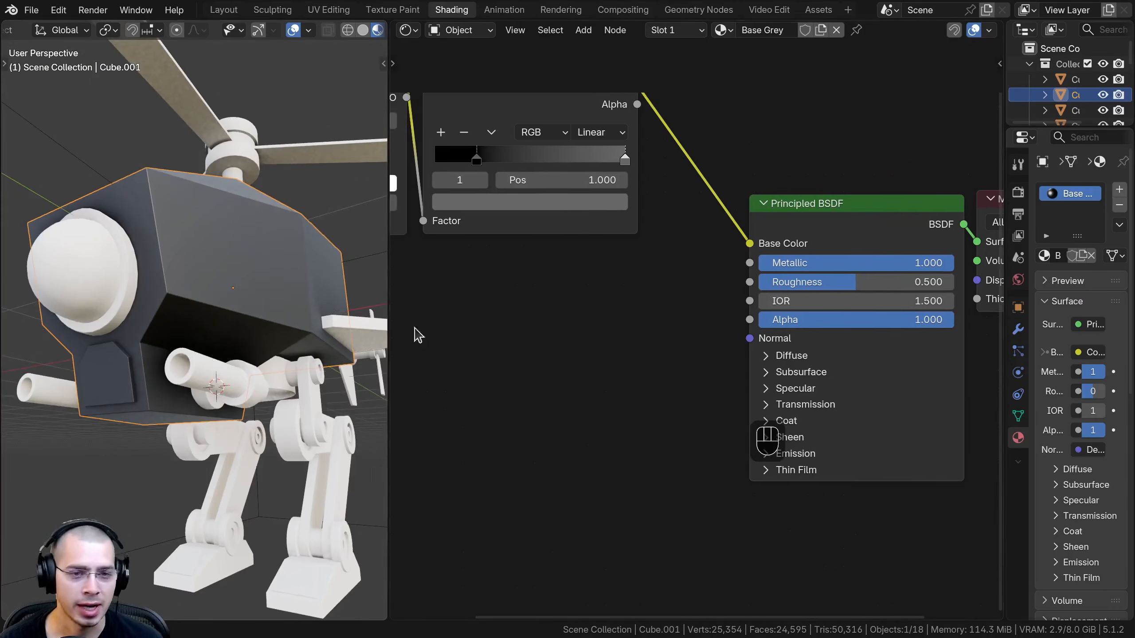
pyautogui.scroll(6, 223, 279)
pyautogui.scroll(-2, 631, 314)
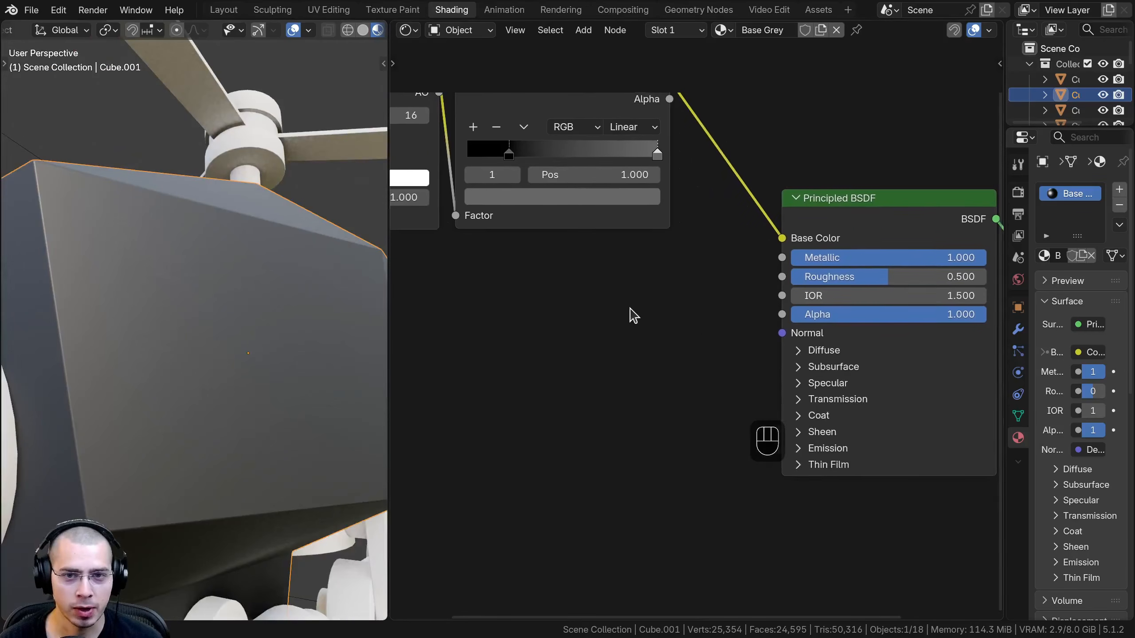
# - Add a Noise Texture node below the Color Ramp and select it
pyautogui.hotkey('shift', 'a')
pyautogui.write('nois')
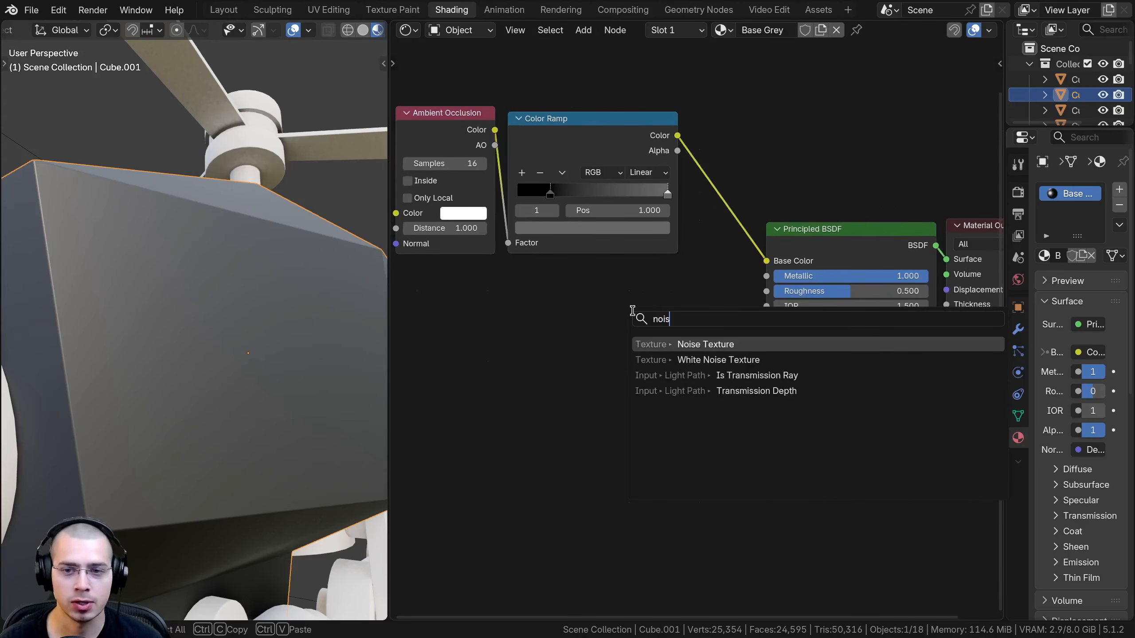
pyautogui.press('Return')
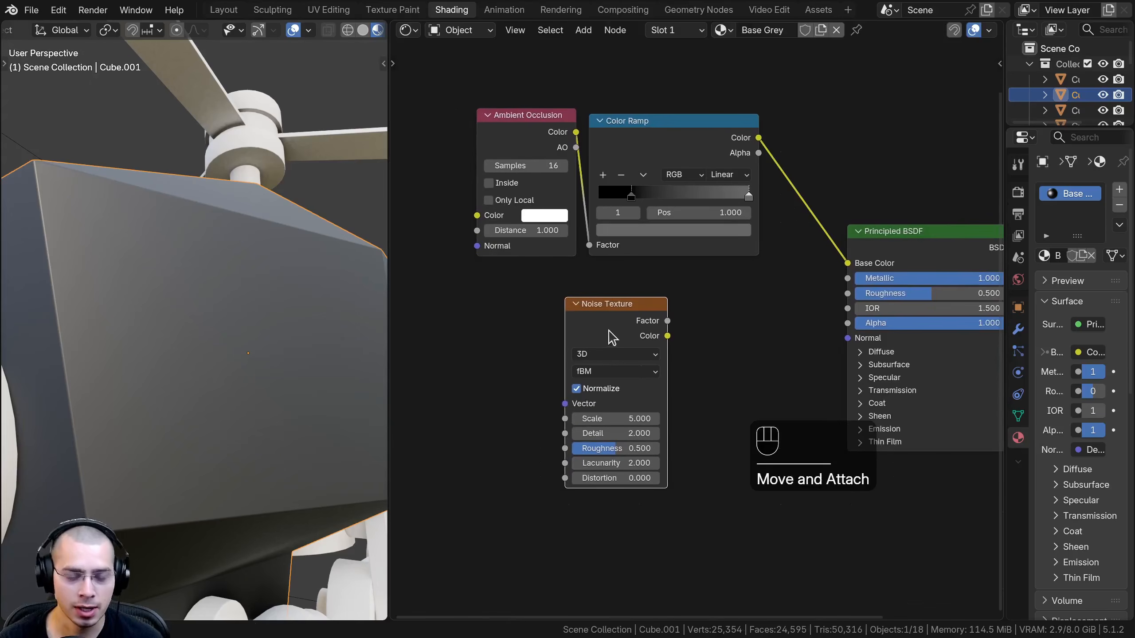
pyautogui.click(610, 332)
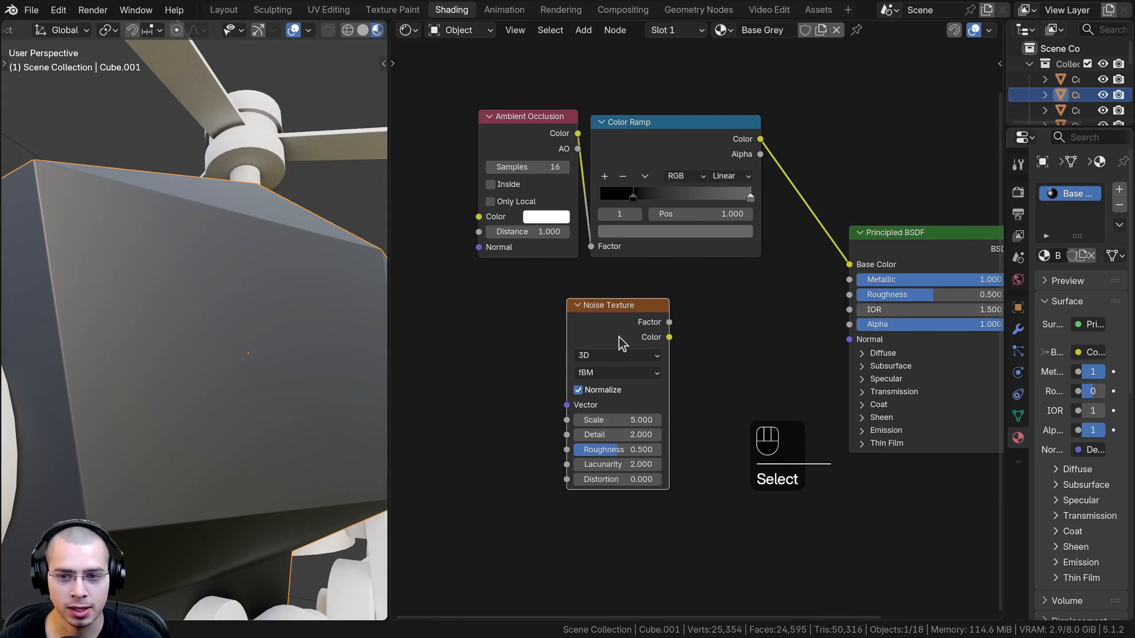
# - Try adding Texture Coordinate and Mapping nodes to the Noise Texture, and undo the addition
pyautogui.hotkey('ctrl', 't')
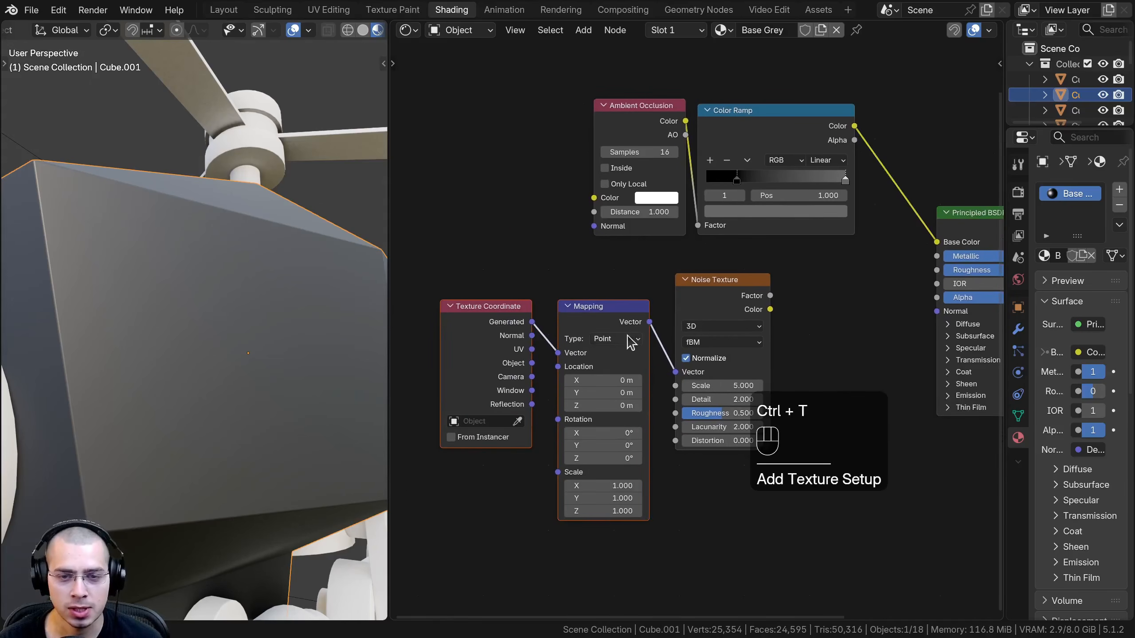
pyautogui.hotkey('ctrl', 'z')
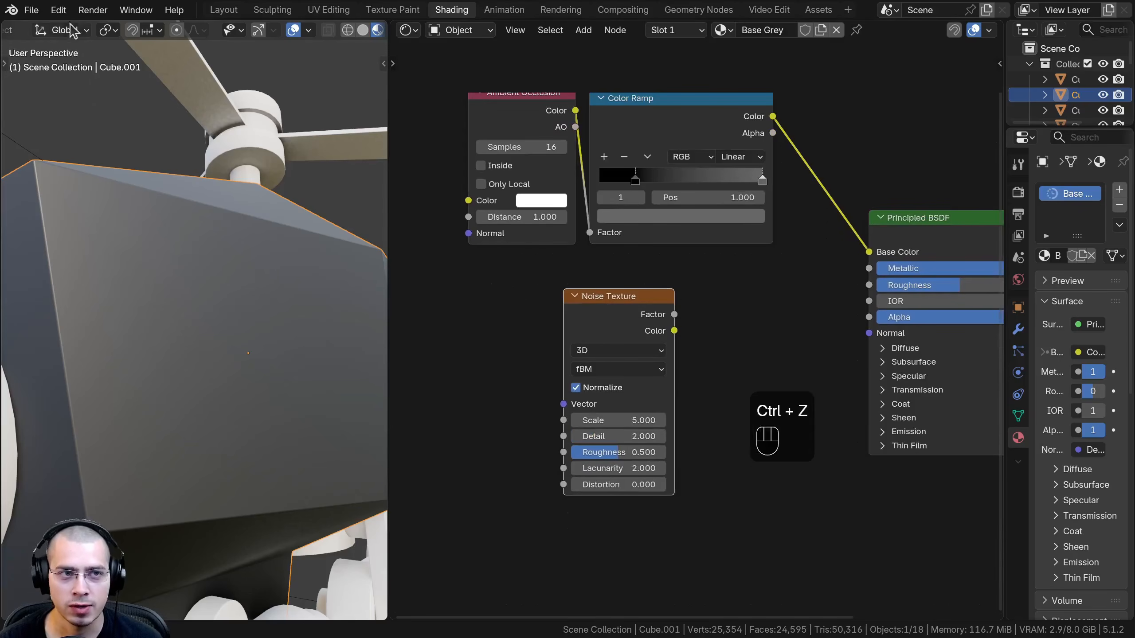
# - Search the add-ons in Preferences for "node" and view the details of the Node Wrangler add-on
pyautogui.click(67, 14)
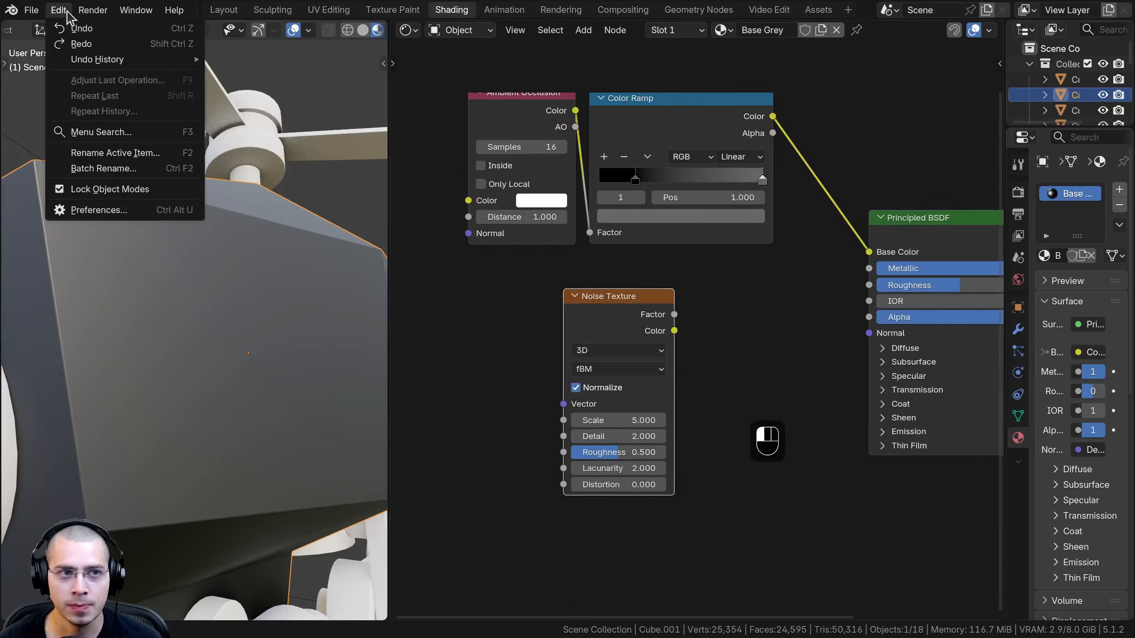
pyautogui.click(166, 213)
pyautogui.moveTo(650, 5); pyautogui.dragTo(489, 65)
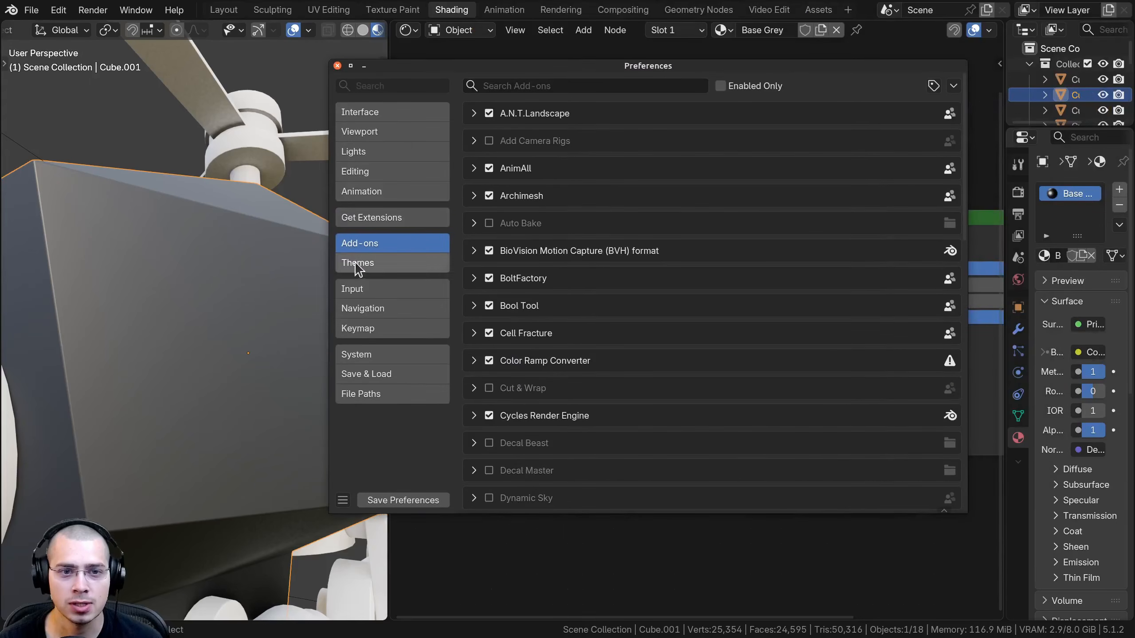
pyautogui.click(543, 86)
pyautogui.write('node')
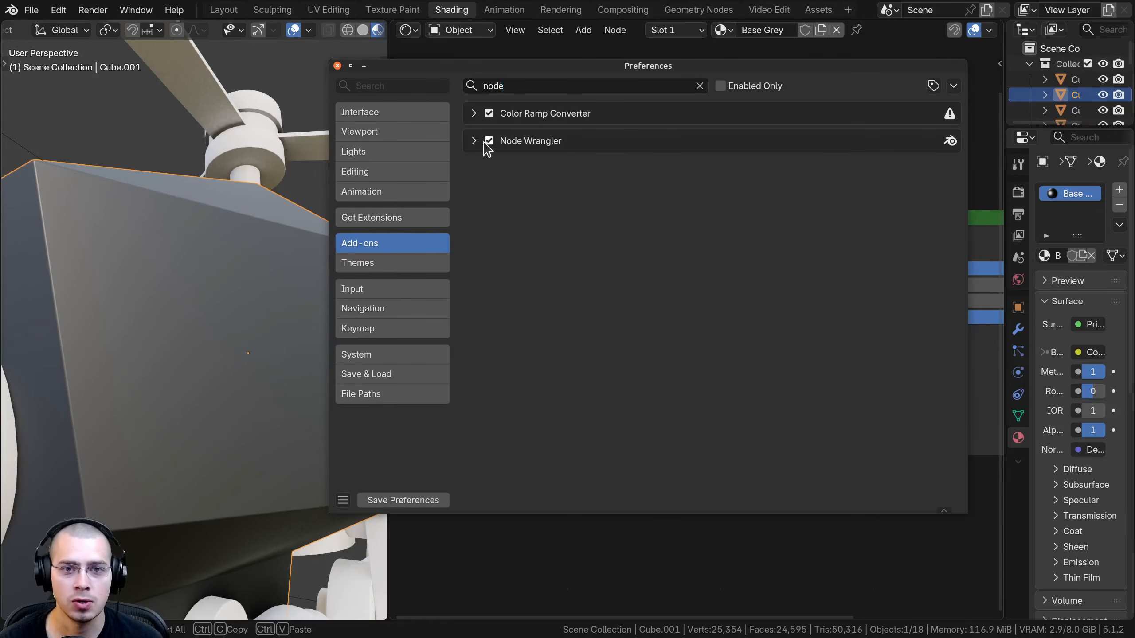
pyautogui.click(512, 140)
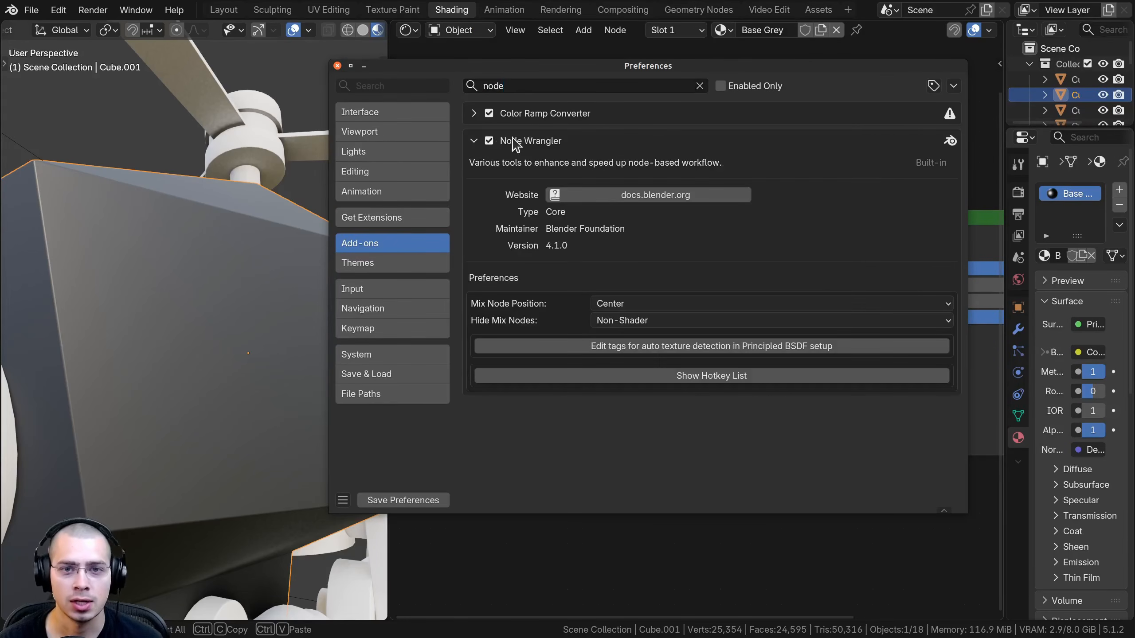
pyautogui.click(338, 66)
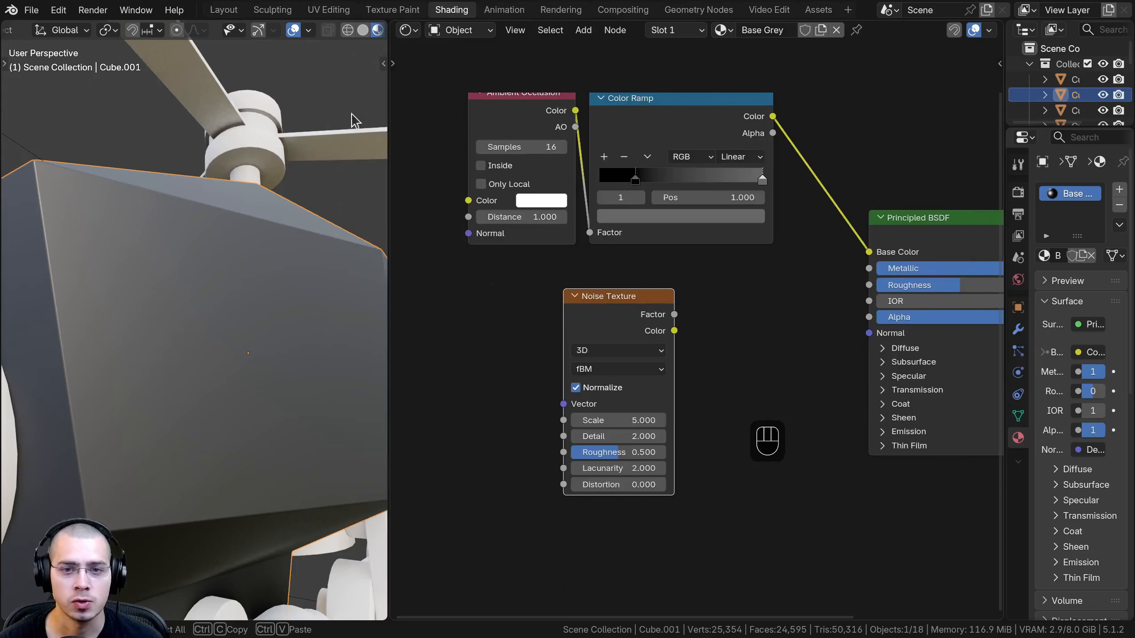
# - Add Texture Coordinate and Mapping nodes to the Noise Texture and link the Object output to the Mapping's Vector input
pyautogui.click(637, 328)
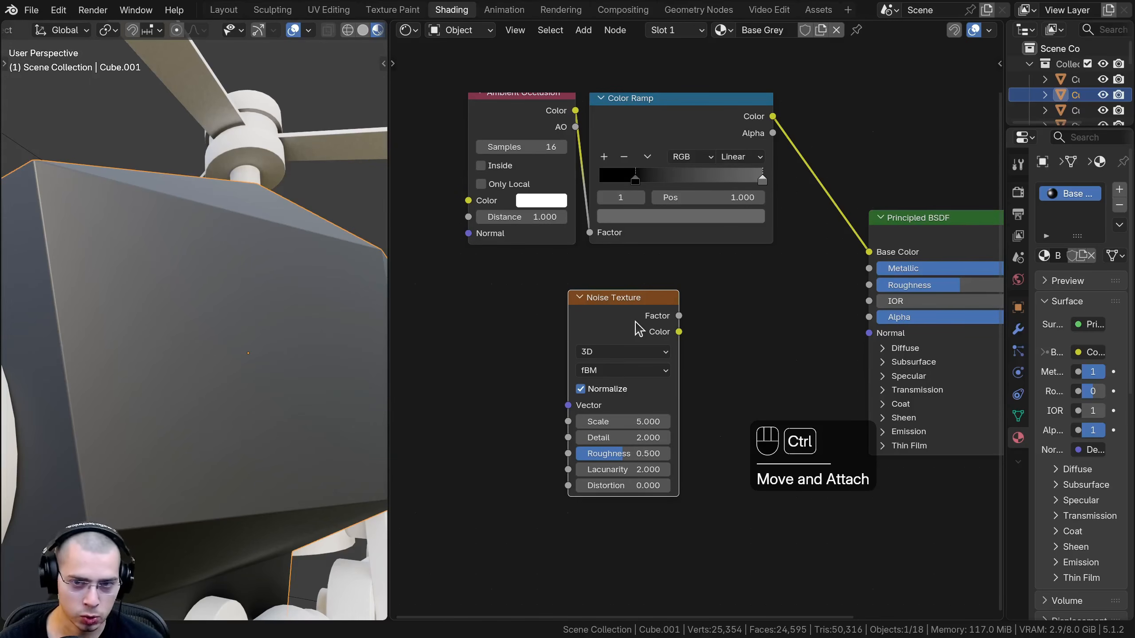
pyautogui.hotkey('ctrl', 't')
pyautogui.press('a')
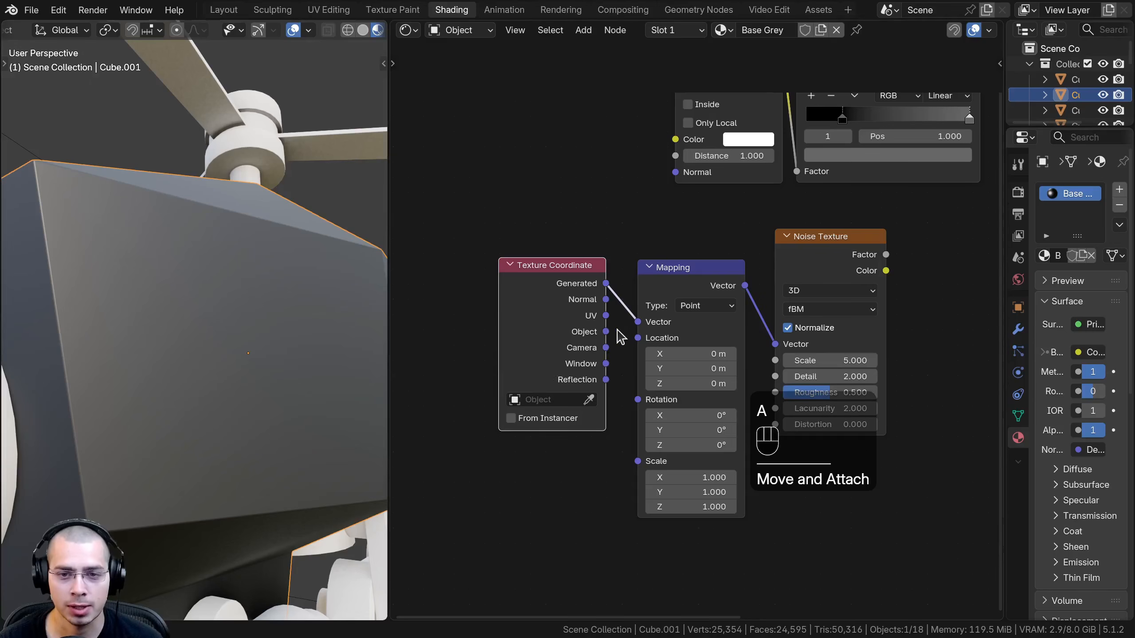
pyautogui.moveTo(608, 334); pyautogui.dragTo(637, 322)
# - Arrange the Texture Coordinate, Mapping and Noise Texture nodes close together in a row below the ambient occlusion nodes
pyautogui.moveTo(558, 265); pyautogui.dragTo(578, 263)
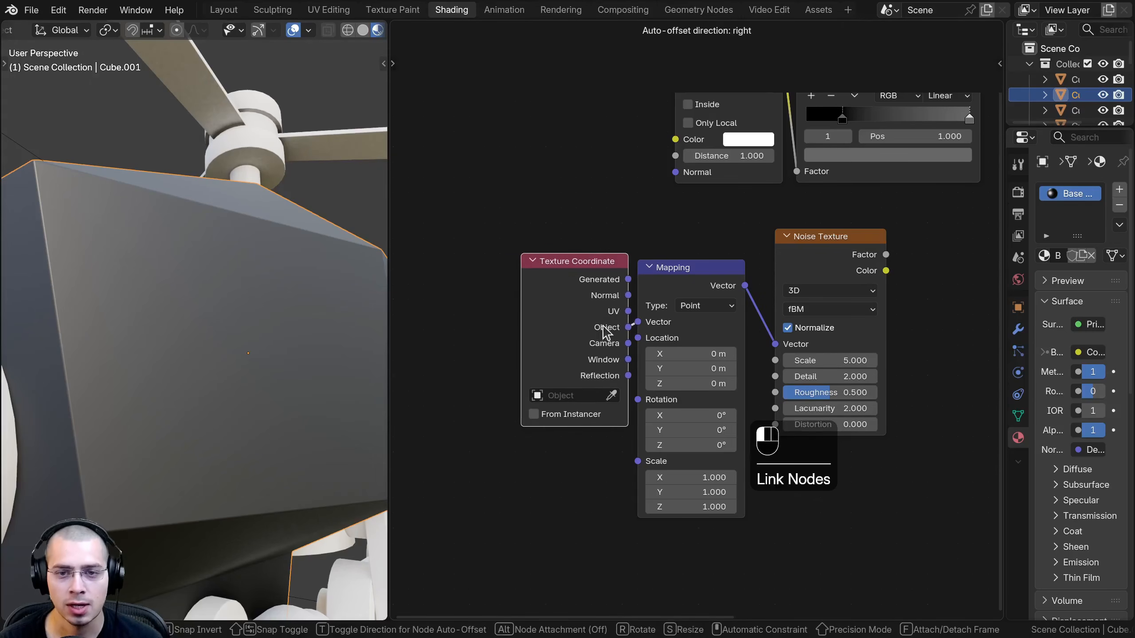
pyautogui.moveTo(581, 179); pyautogui.dragTo(694, 271)
pyautogui.press('g')
pyautogui.click(722, 259)
pyautogui.press('a')
pyautogui.press('g')
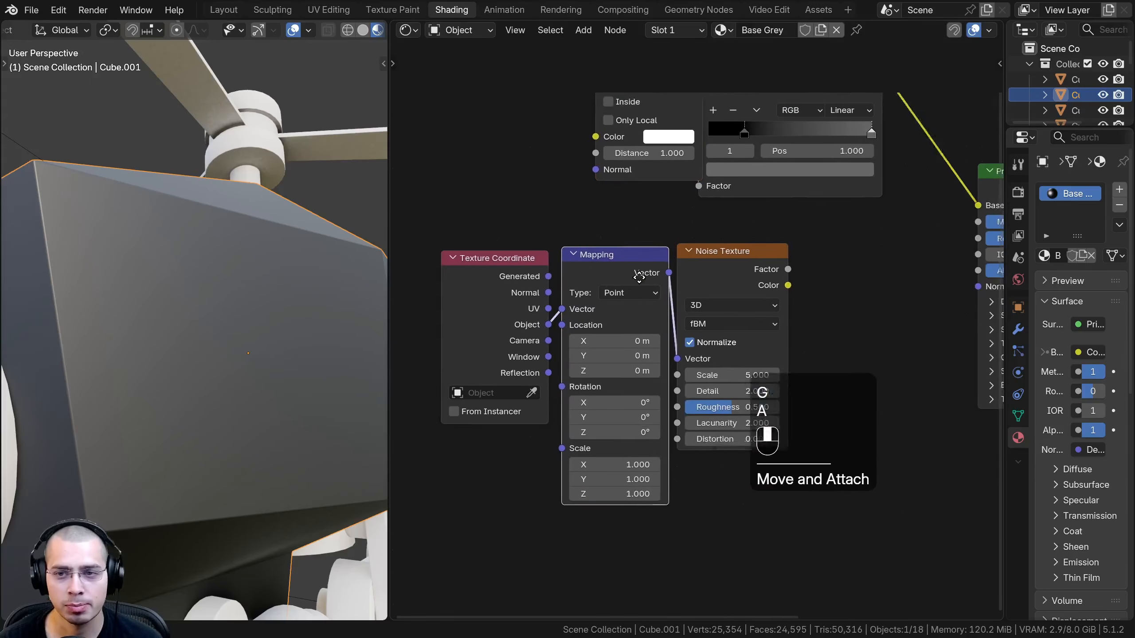
pyautogui.click(608, 188)
pyautogui.press('g')
pyautogui.press('g')
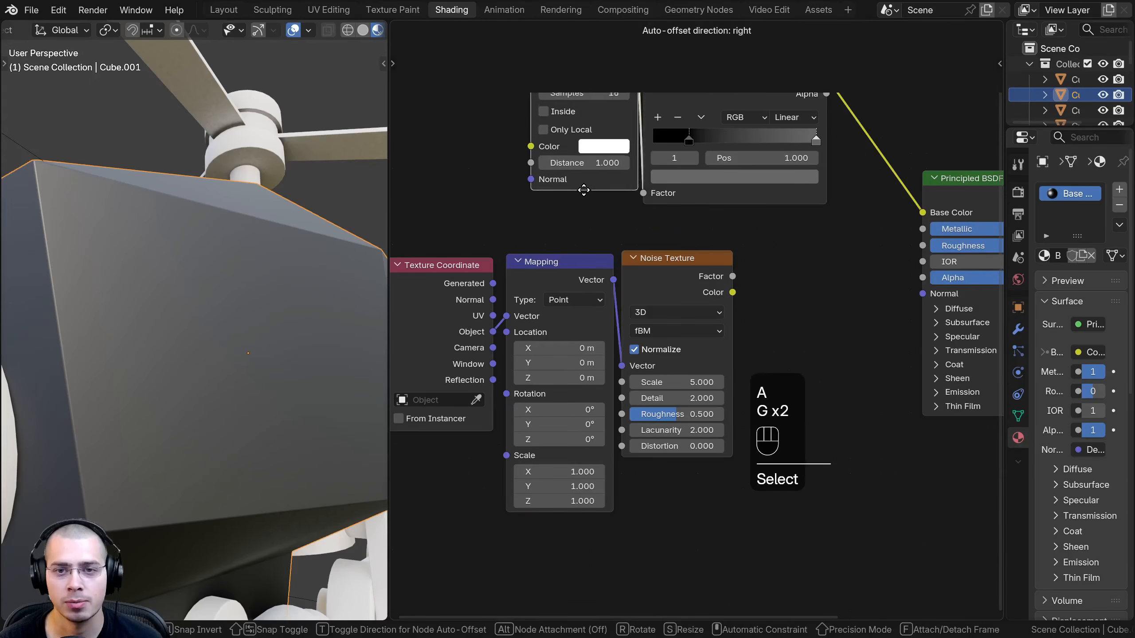
pyautogui.press('a')
# - Link the Noise Texture's Factor output to the Principled BSDF's Roughness input and inspect the body's surface
pyautogui.moveTo(690, 275); pyautogui.dragTo(486, 271)
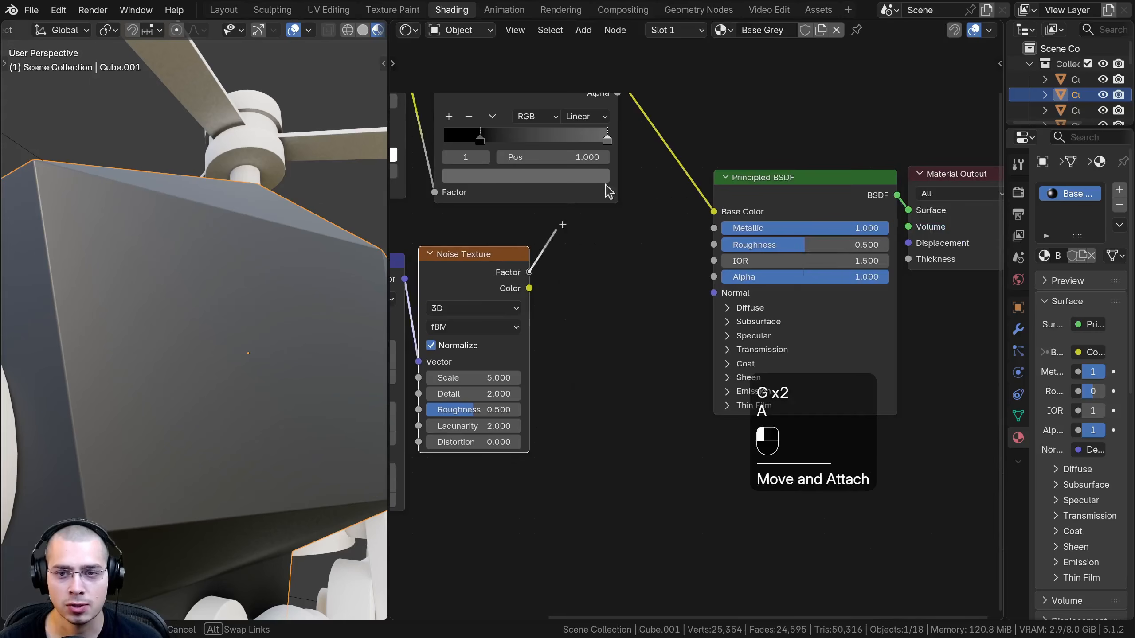
pyautogui.moveTo(562, 224); pyautogui.dragTo(714, 245)
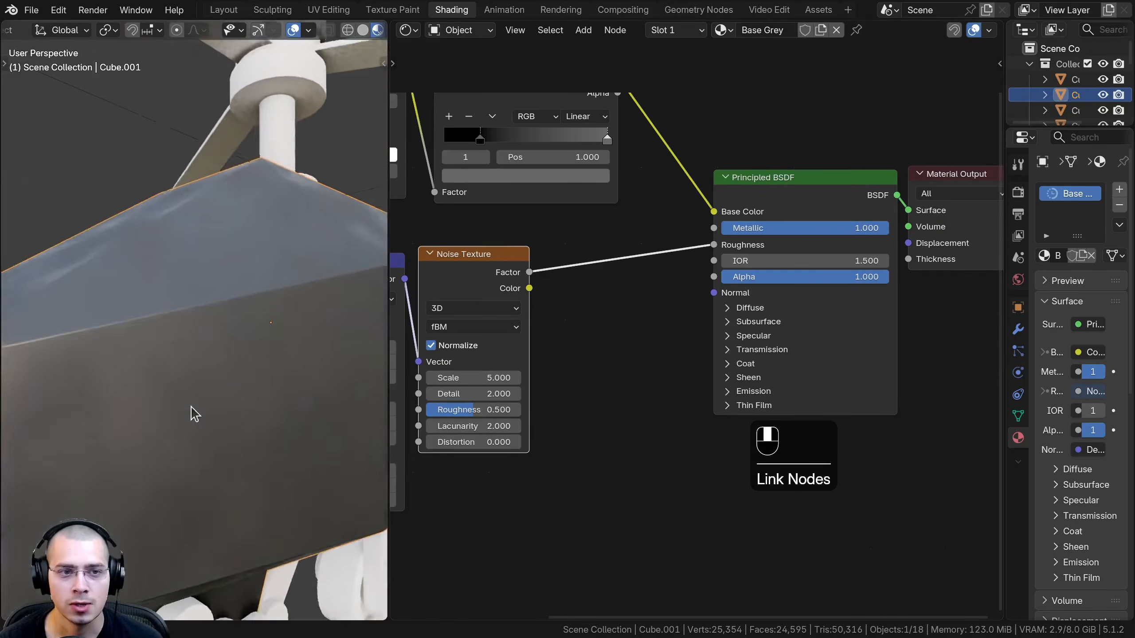
pyautogui.moveTo(192, 408); pyautogui.dragTo(125, 298, button='middle')
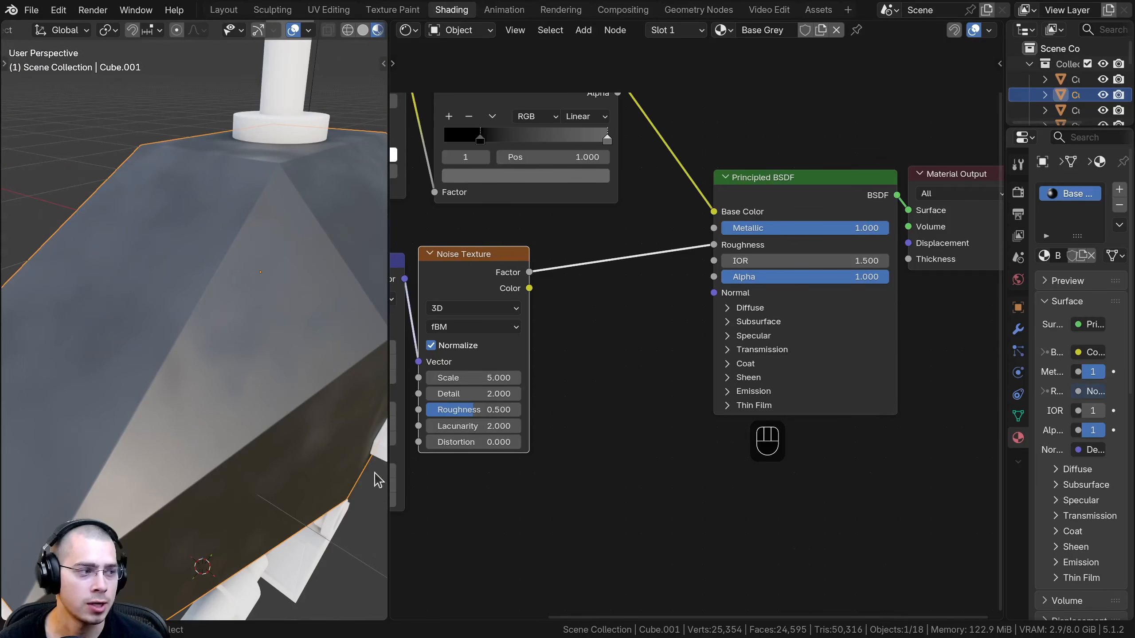
# - Set the Noise Texture's Scale to 10, Detail to 15 and Roughness to 1.000
pyautogui.scroll(3, 626, 371)
pyautogui.doubleClick(631, 368)
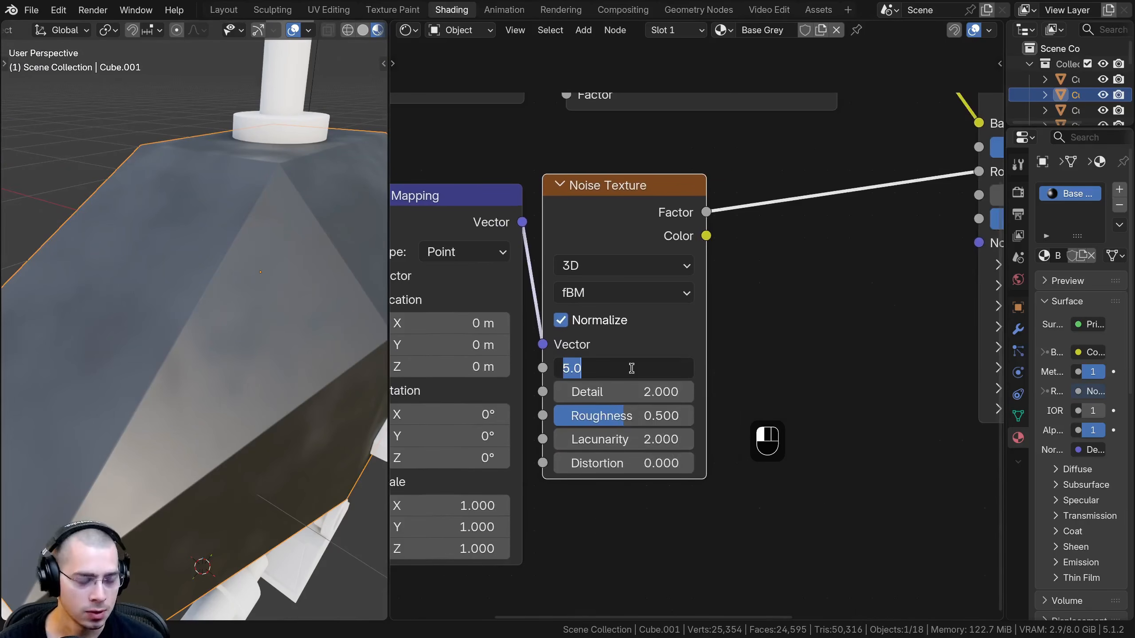
pyautogui.write('10')
pyautogui.press('Return')
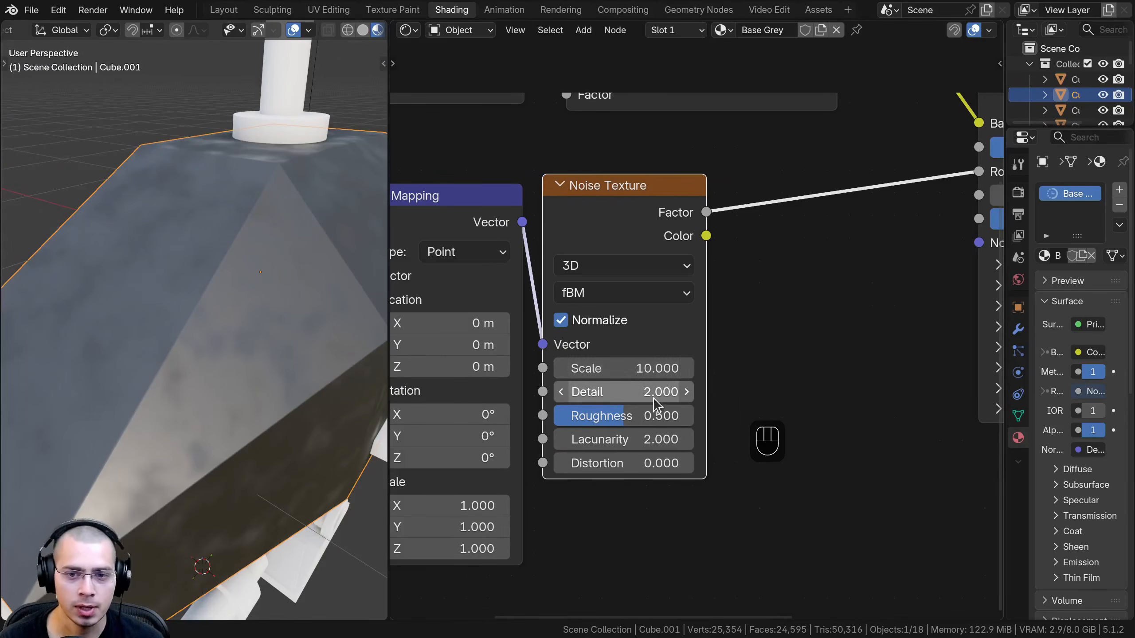
pyautogui.moveTo(664, 392); pyautogui.dragTo(701, 393)
pyautogui.moveTo(700, 541); pyautogui.dragTo(677, 528, button='middle')
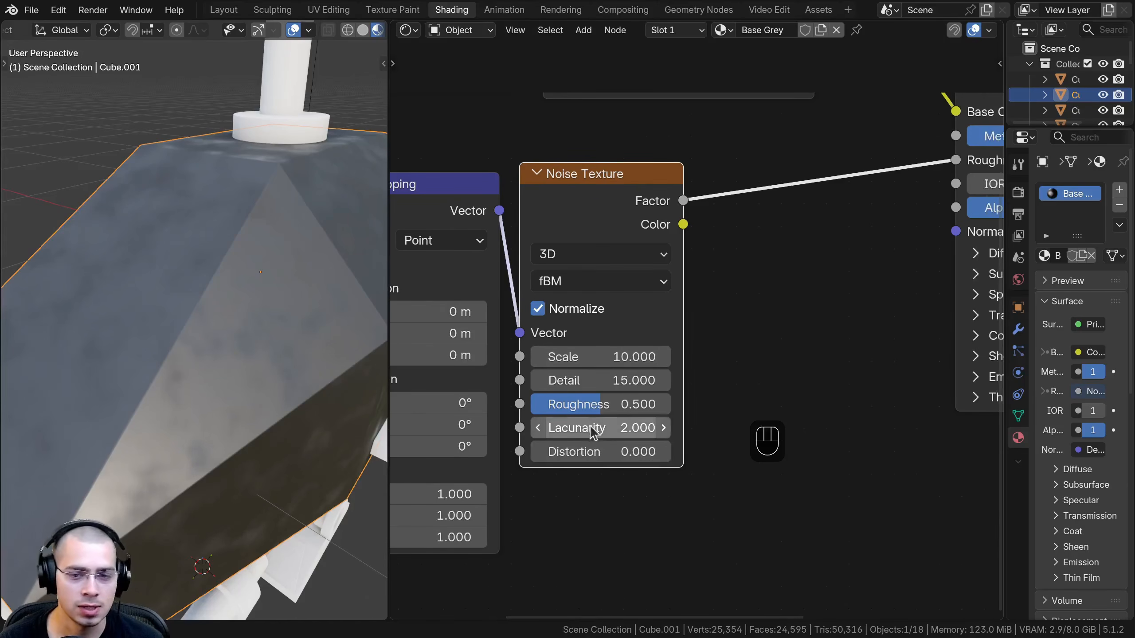
pyautogui.click(598, 405)
pyautogui.moveTo(598, 405); pyautogui.dragTo(669, 404)
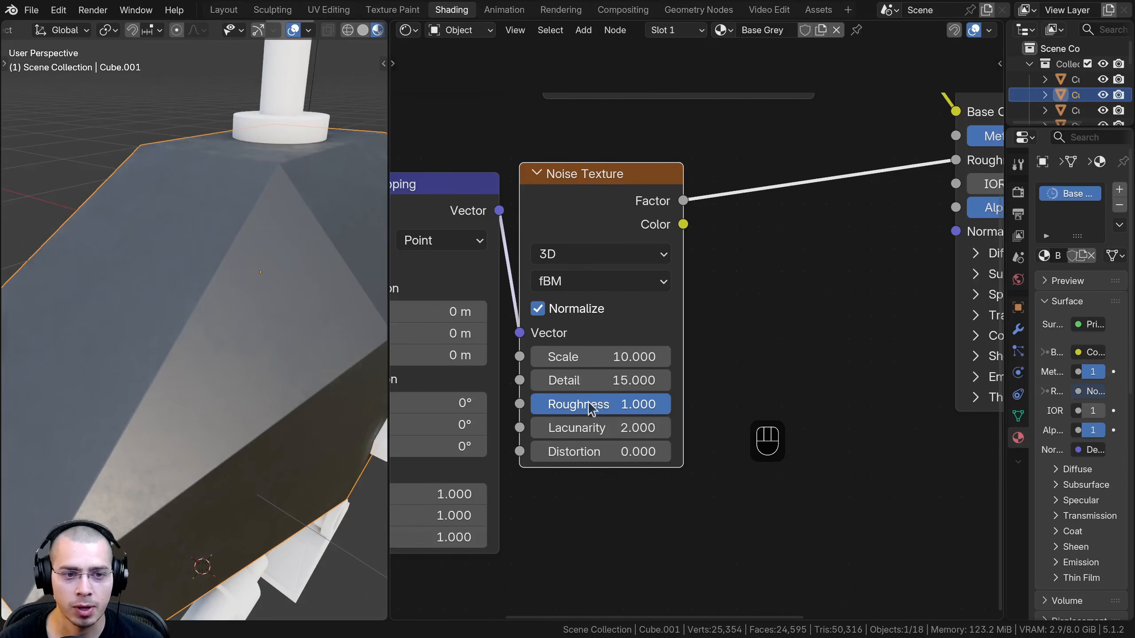
pyautogui.moveTo(134, 313); pyautogui.dragTo(257, 364, button='middle')
# - Insert a Color Ramp node into the link between the Noise Texture's Factor and the Principled BSDF's Roughness
pyautogui.scroll(-4, 773, 305)
pyautogui.moveTo(693, 282); pyautogui.dragTo(601, 322, button='middle')
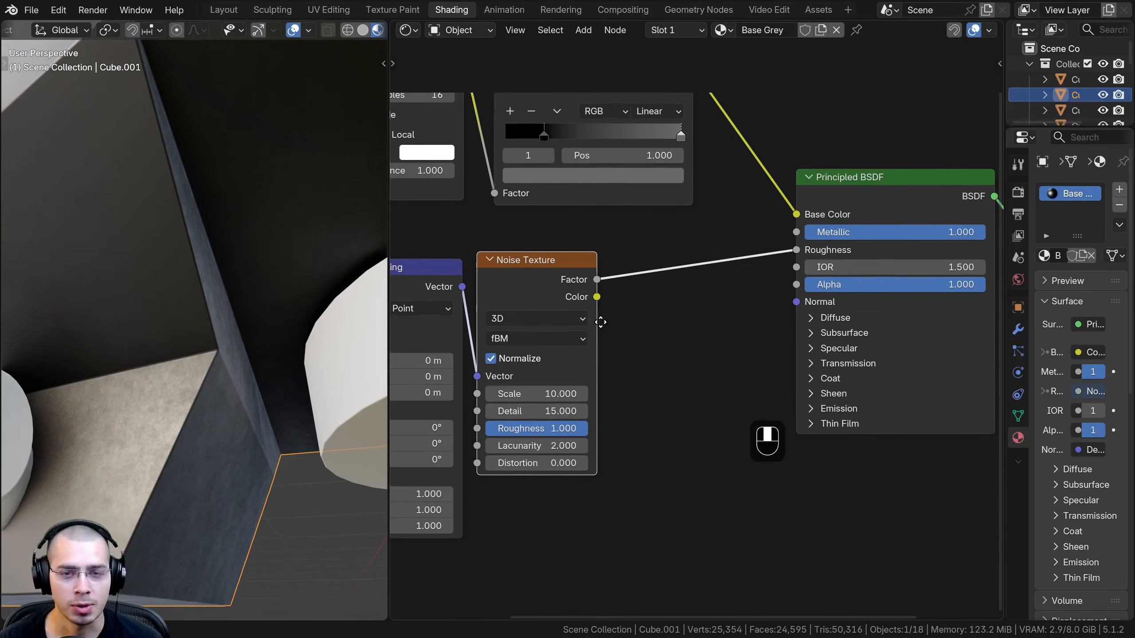
pyautogui.hotkey('shift', 'a')
pyautogui.write('ram')
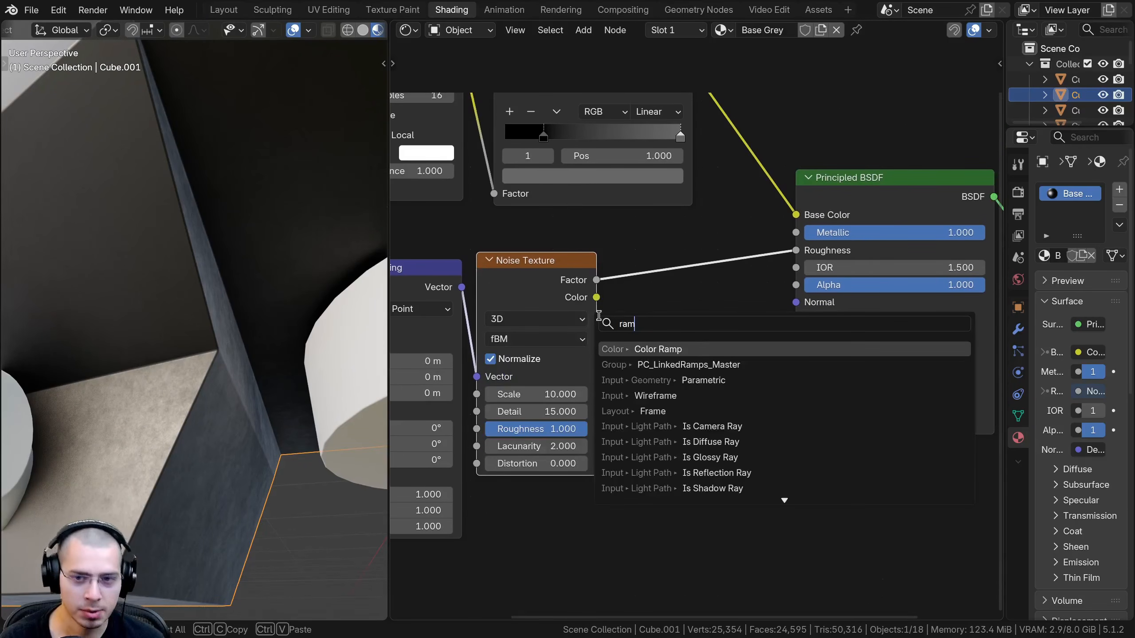
pyautogui.click(657, 349)
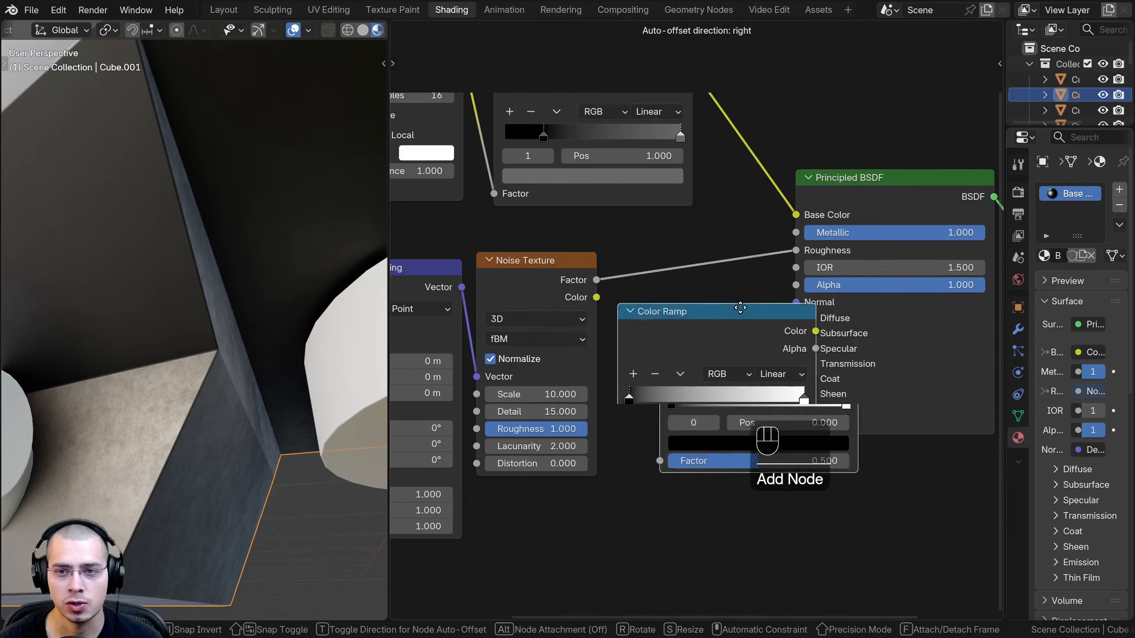
pyautogui.click(685, 269)
pyautogui.moveTo(685, 268); pyautogui.dragTo(684, 265)
pyautogui.moveTo(605, 440); pyautogui.dragTo(570, 456, button='middle')
pyautogui.scroll(3, 570, 456)
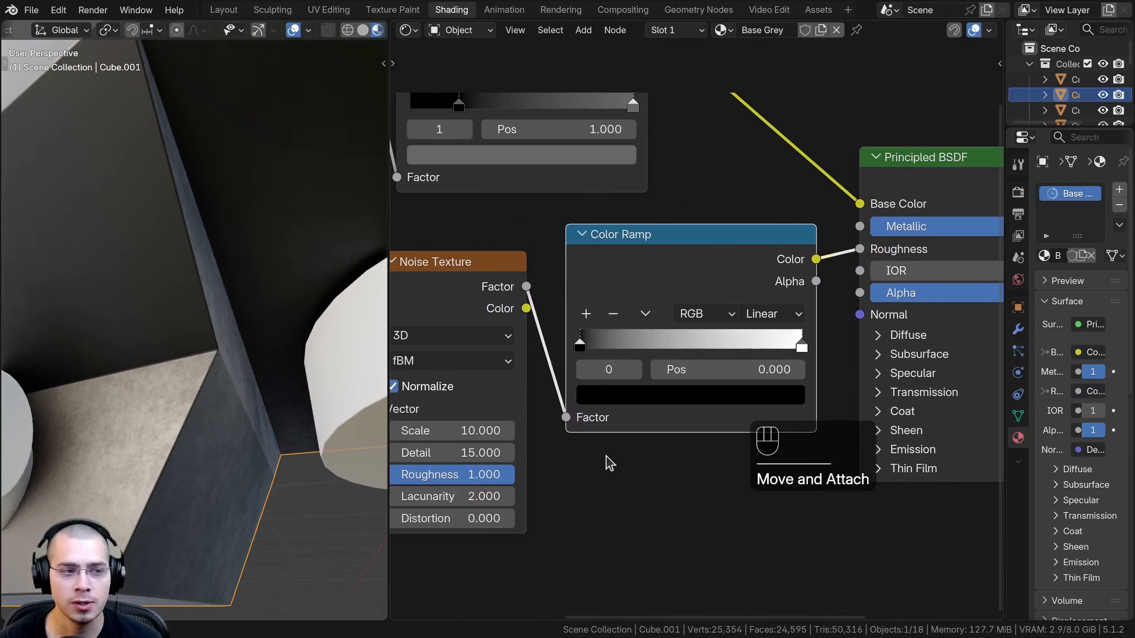
# - Try adjusting the roughness Color Ramp's black stop, and darken its white stop to a light grey
pyautogui.click(677, 395)
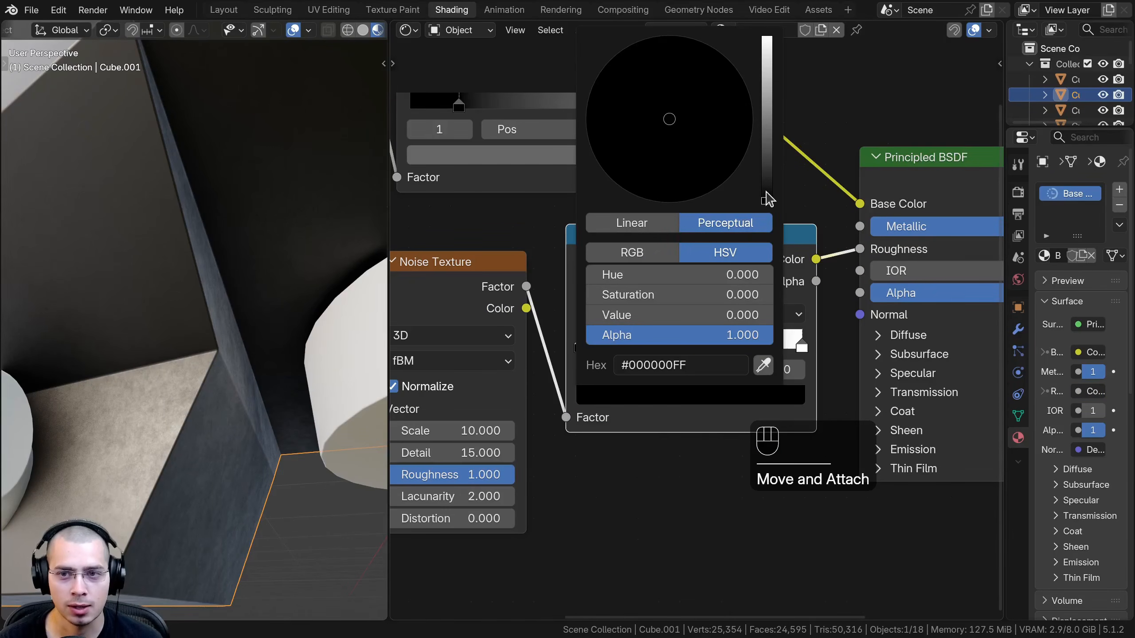
pyautogui.moveTo(768, 199)
pyautogui.mouseDown()
pyautogui.moveTo(767, 54)
pyautogui.moveTo(767, 203)
pyautogui.mouseUp()
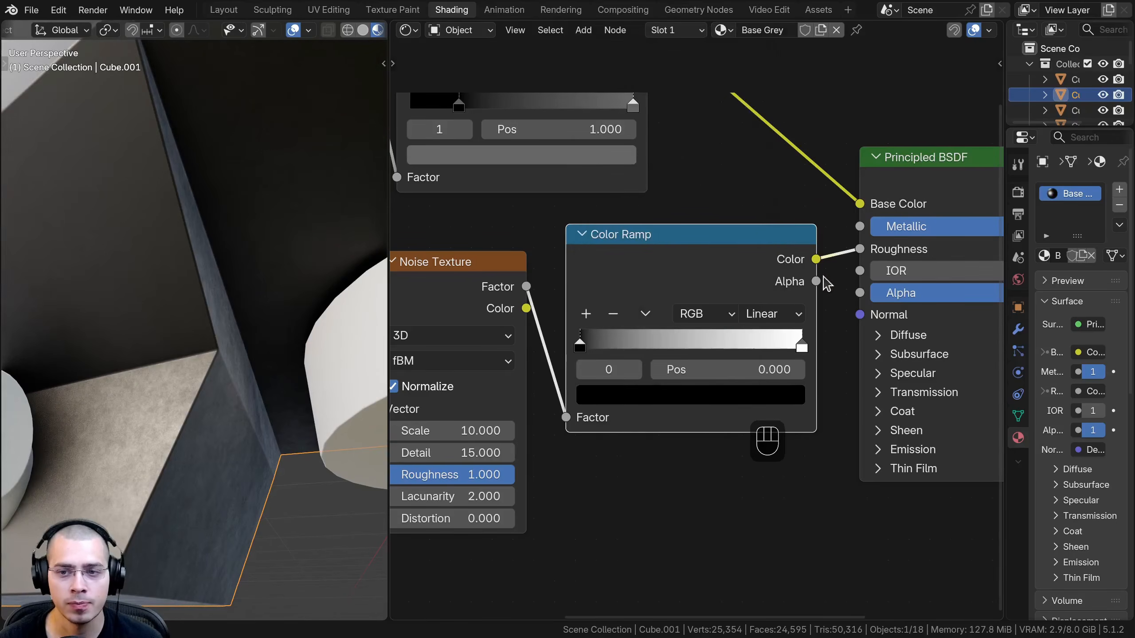
pyautogui.click(802, 348)
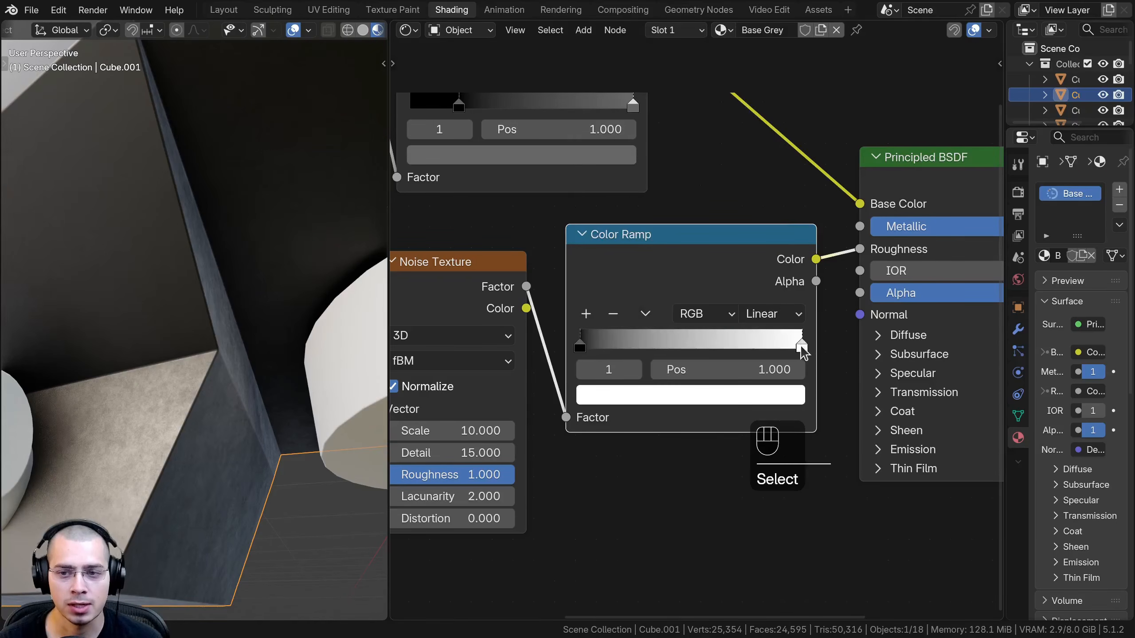
pyautogui.click(737, 395)
pyautogui.moveTo(767, 40); pyautogui.dragTo(767, 137)
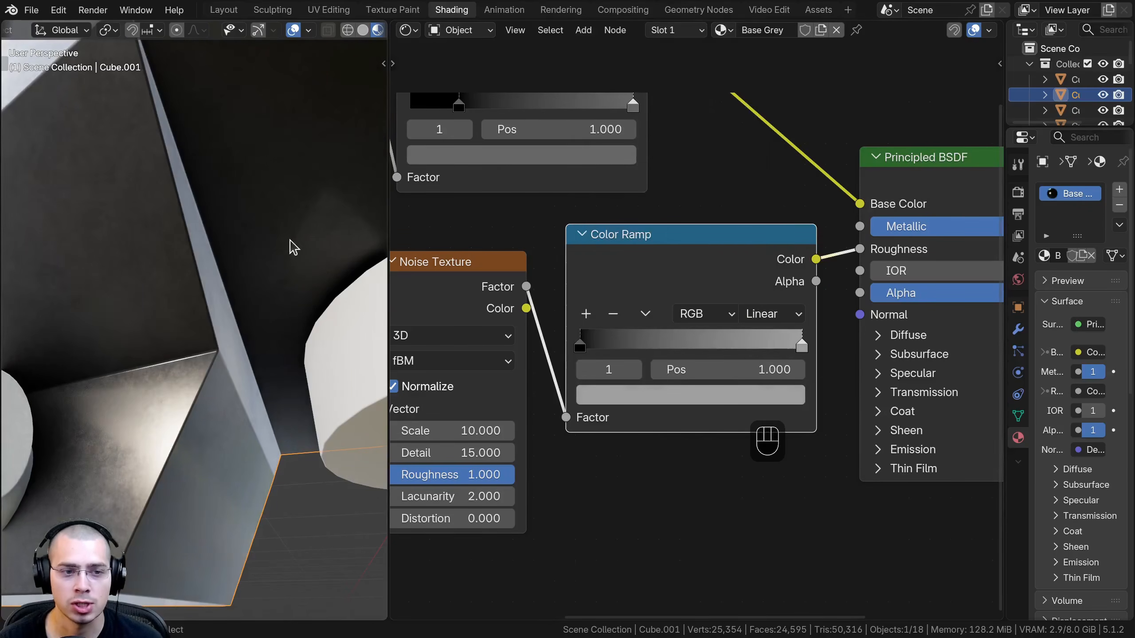
# - Set the roughness Color Ramp's black stop to the dark grey #363636 and inspect the body's surface from several sides
pyautogui.scroll(-2, 242, 308)
pyautogui.hotkey('ctrl', 'v')
pyautogui.hotkey('ctrl', 'v')
pyautogui.hotkey('ctrl', 'v')
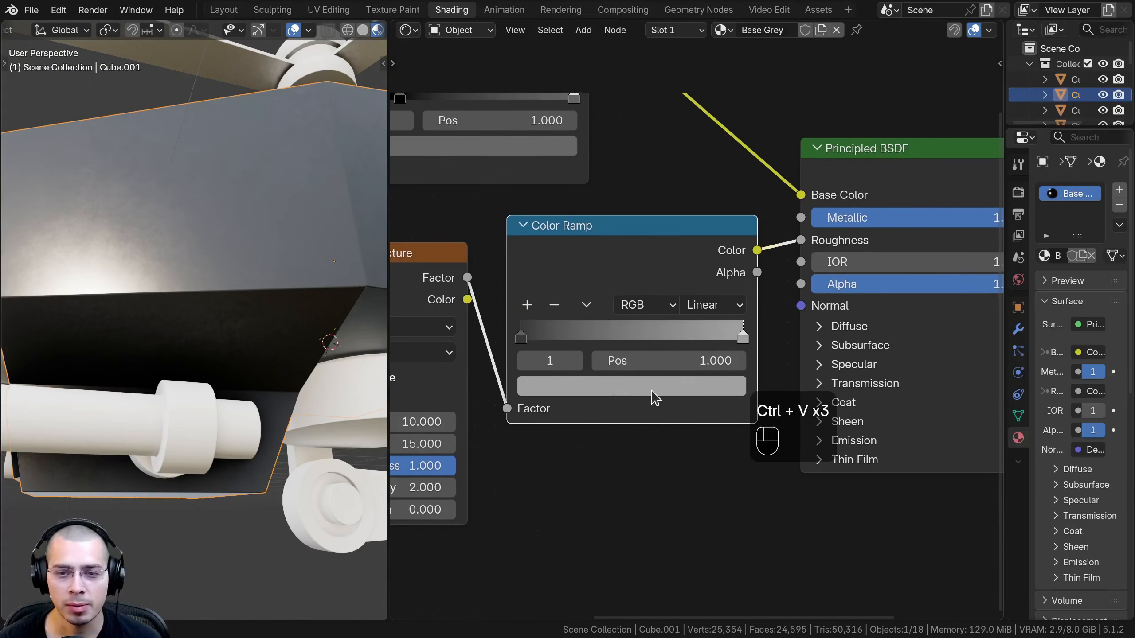
pyautogui.moveTo(651, 397); pyautogui.dragTo(689, 377, button='middle')
pyautogui.scroll(-1, 689, 377)
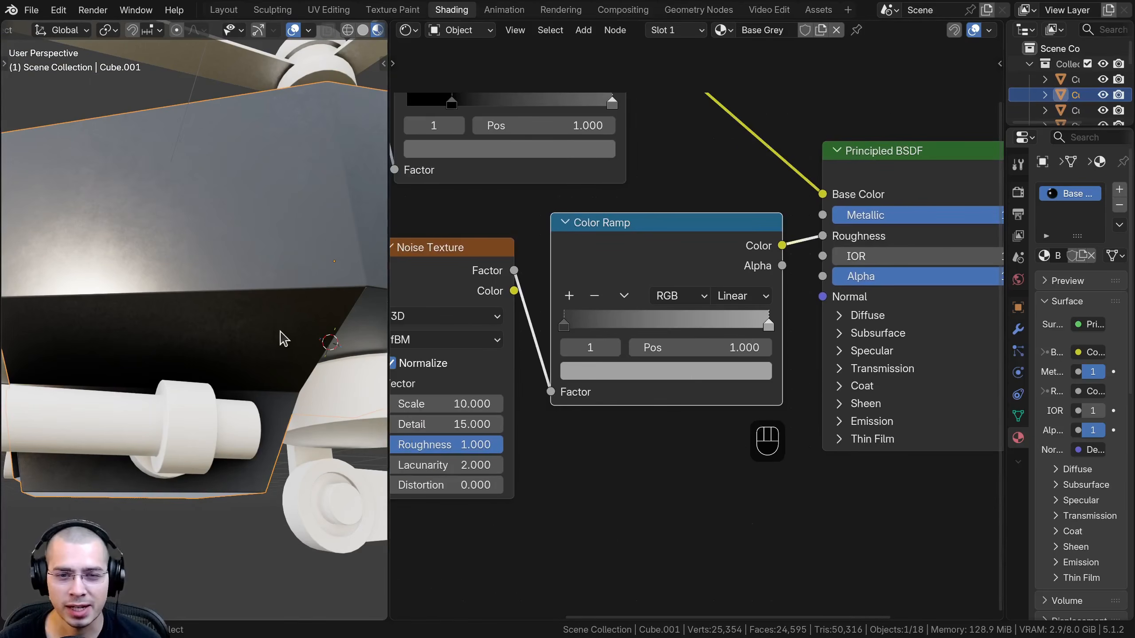
pyautogui.moveTo(279, 335); pyautogui.dragTo(214, 312, button='middle')
pyautogui.moveTo(214, 312)
pyautogui.keyDown('shift'); pyautogui.mouseDown(button='middle')
pyautogui.moveTo(150, 327)
pyautogui.moveTo(215, 326)
pyautogui.mouseUp(button='middle'); pyautogui.keyUp('shift')
pyautogui.keyDown('shift'); pyautogui.moveTo(214, 325); pyautogui.dragTo(577, 329, button='middle'); pyautogui.keyUp('shift')
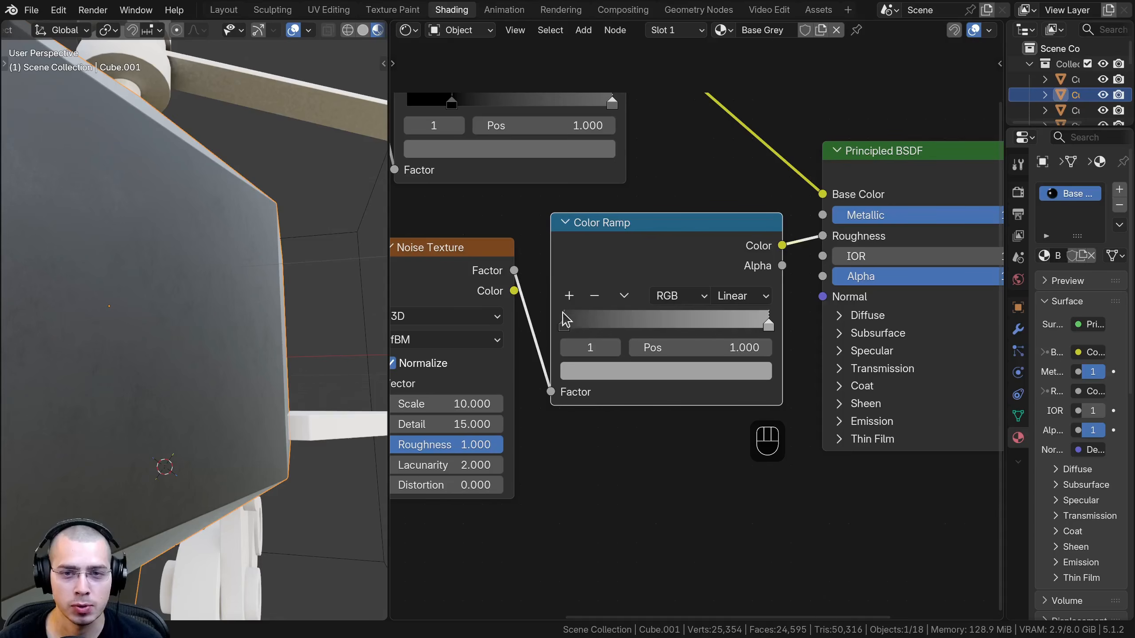
pyautogui.moveTo(211, 290); pyautogui.dragTo(253, 339, button='middle')
# - View the colour values of the roughness Color Ramp's dark and light stops
pyautogui.click(564, 324)
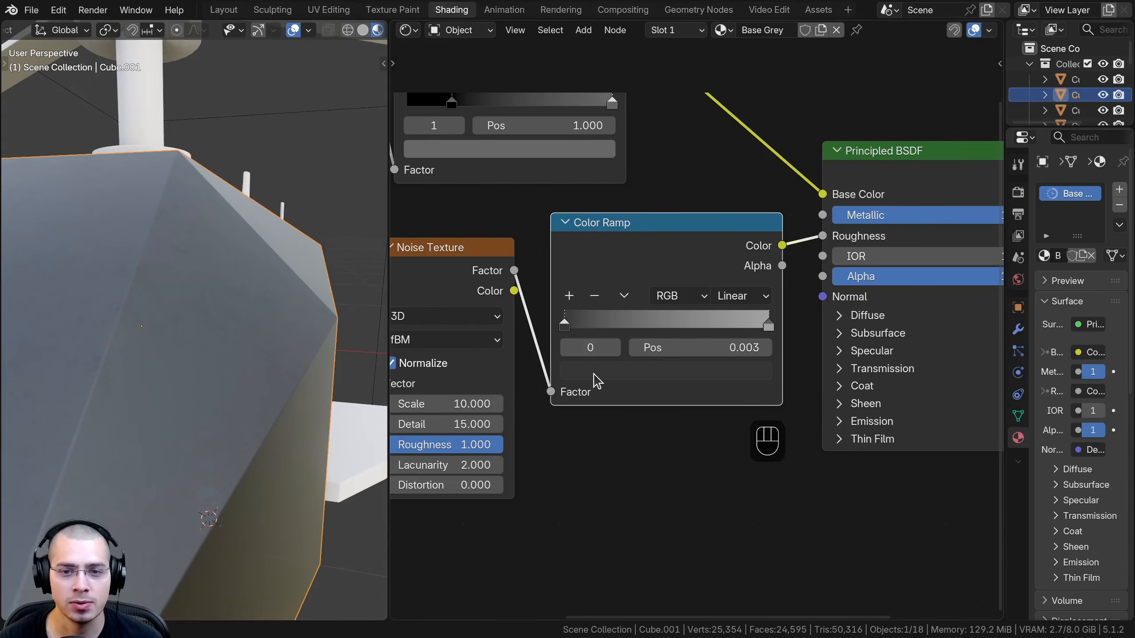
pyautogui.click(597, 374)
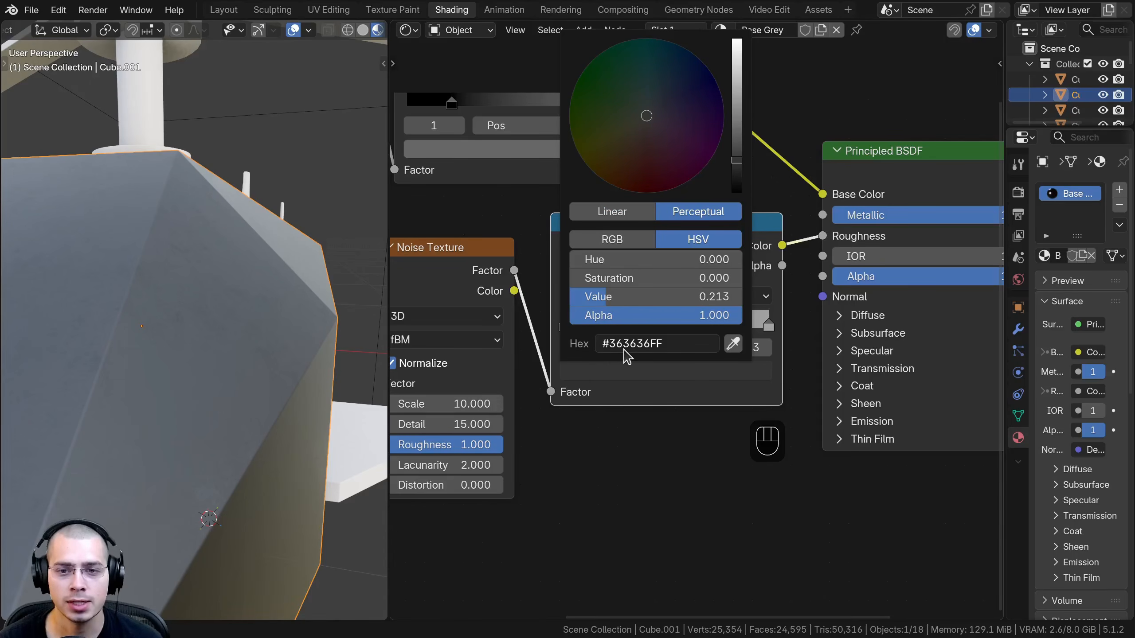
pyautogui.click(769, 325)
pyautogui.click(682, 369)
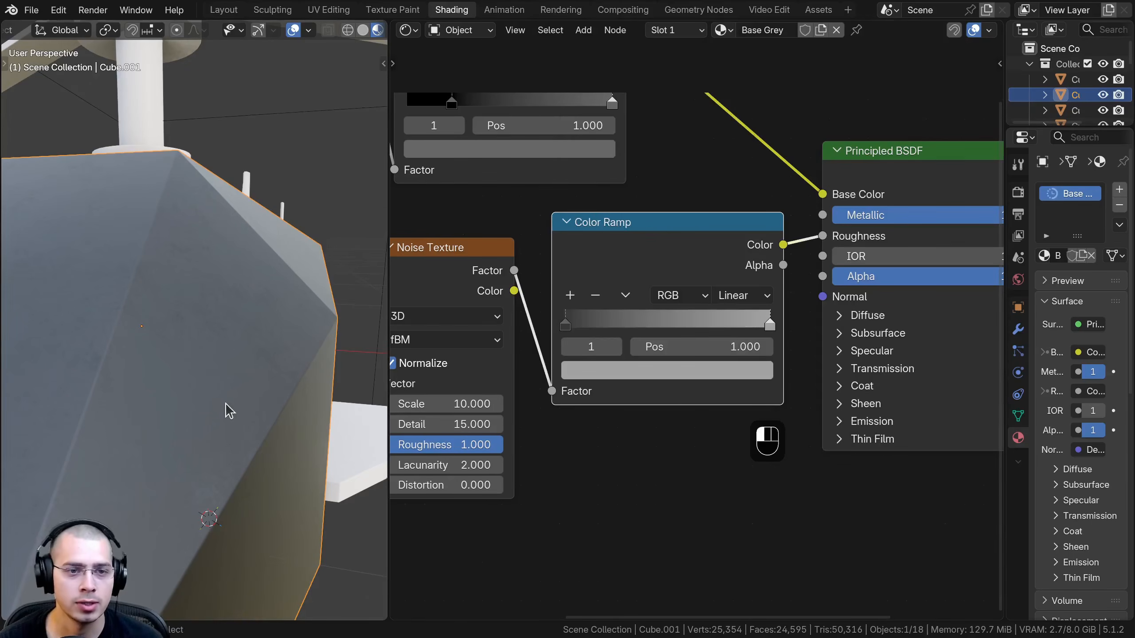
# - Examine the grey metallic material on the body within the whole helicopter
pyautogui.moveTo(229, 410)
pyautogui.mouseDown(button='middle')
pyautogui.moveTo(139, 355)
pyautogui.moveTo(145, 324)
pyautogui.moveTo(126, 322)
pyautogui.moveTo(221, 348)
pyautogui.moveTo(216, 406)
pyautogui.mouseUp(button='middle')
pyautogui.scroll(-2, 697, 330)
pyautogui.press('g')
pyautogui.rightClick(235, 337)
pyautogui.moveTo(236, 337); pyautogui.dragTo(163, 303, button='middle')
pyautogui.scroll(-3, 187, 371)
pyautogui.scroll(2, 162, 322)
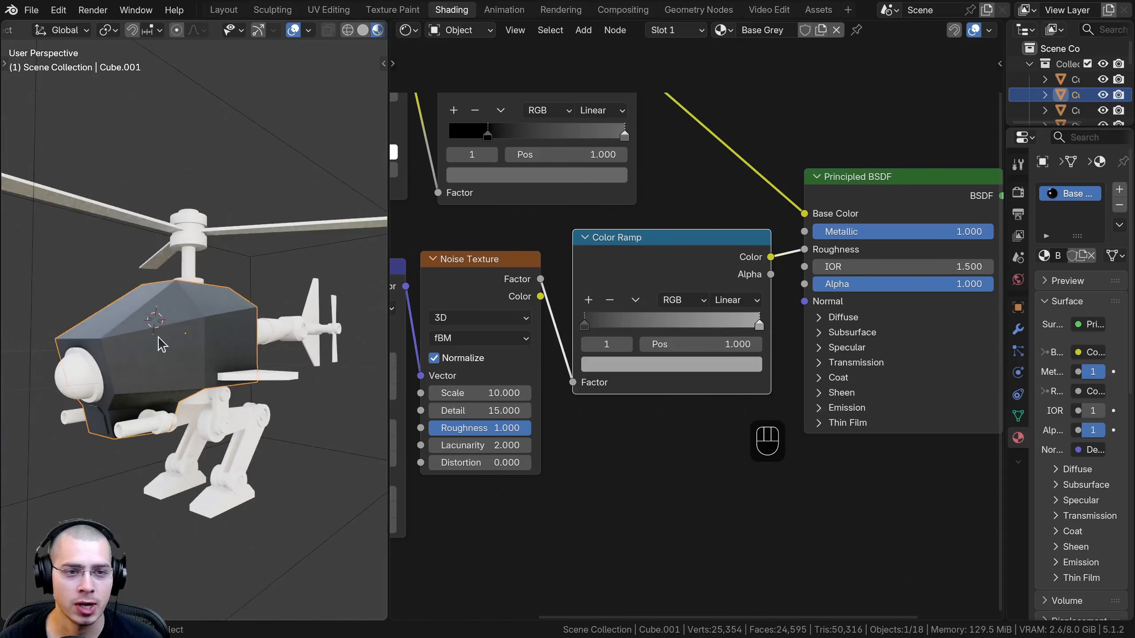
# - Select all helicopter parts with the body as active object, link its Base Grey material to them, and clear the selection
pyautogui.scroll(-3, 162, 344)
pyautogui.hotkey('shift', 'b')
pyautogui.moveTo(50, 96); pyautogui.dragTo(348, 443)
pyautogui.scroll(4, 117, 301)
pyautogui.keyDown('shift'); pyautogui.click(113, 299); pyautogui.keyUp('shift')
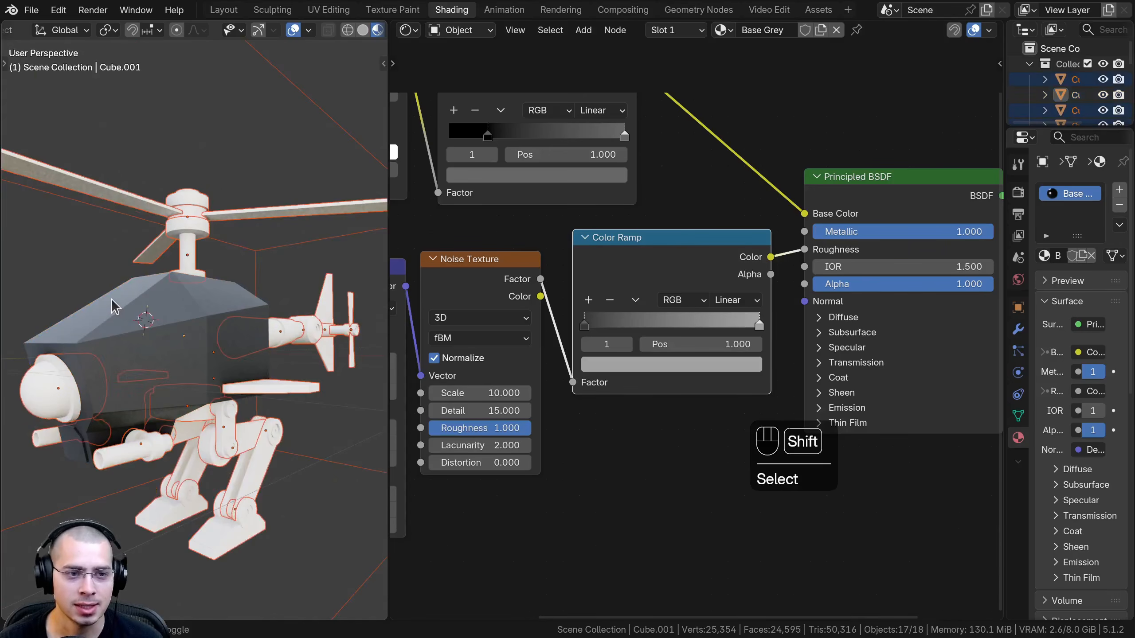
pyautogui.keyDown('shift'); pyautogui.click(114, 303); pyautogui.keyUp('shift')
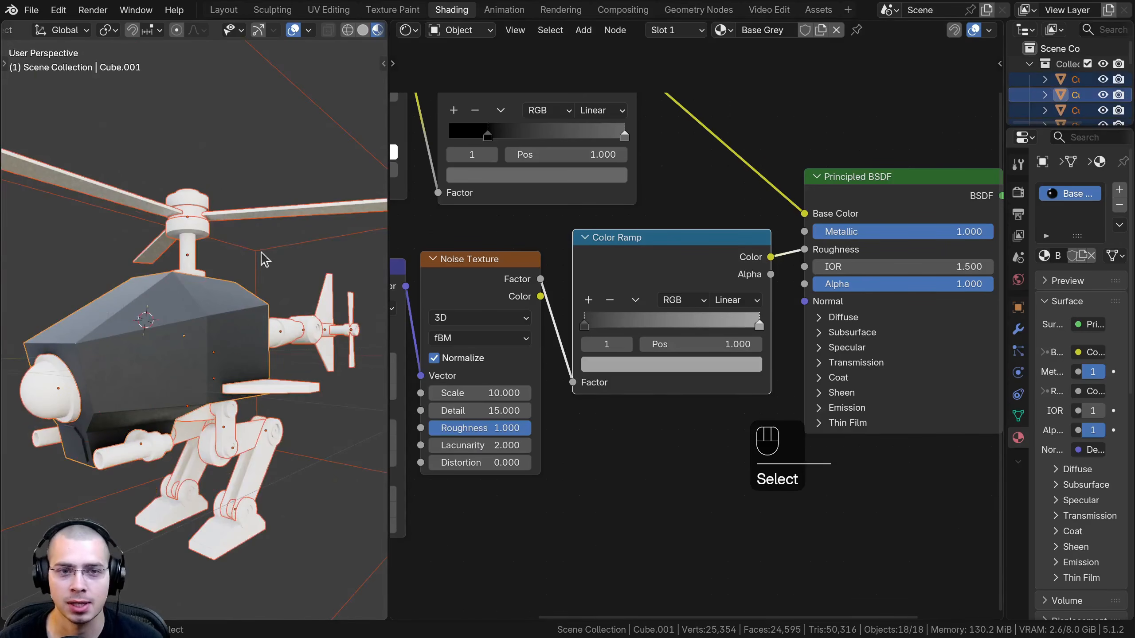
pyautogui.hotkey('ctrl', 'l')
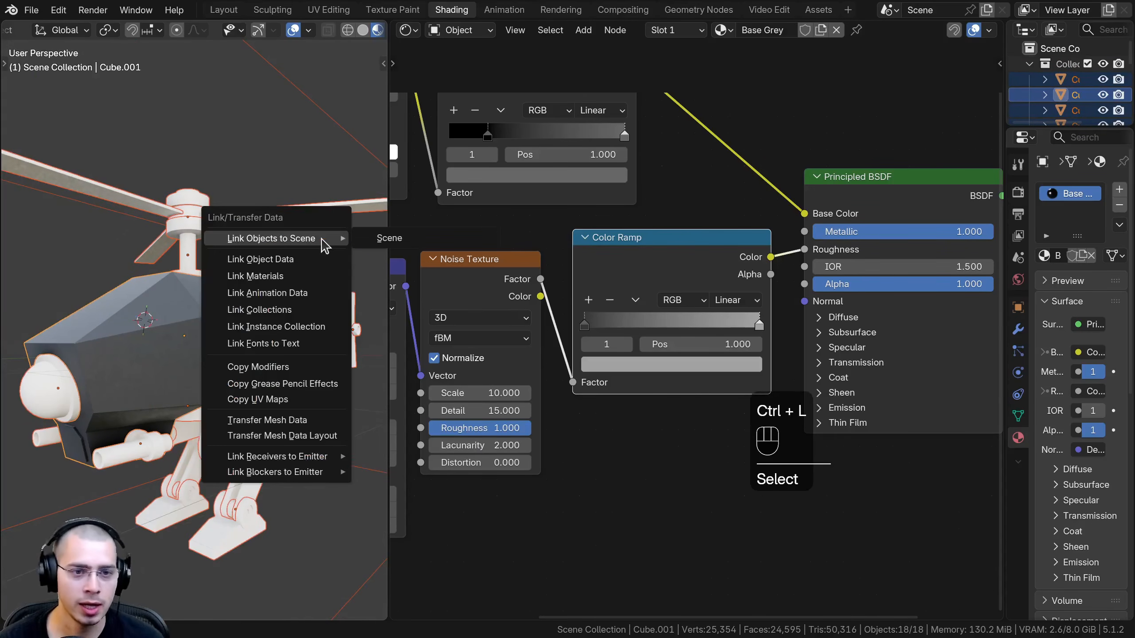
pyautogui.click(269, 276)
pyautogui.press('a')
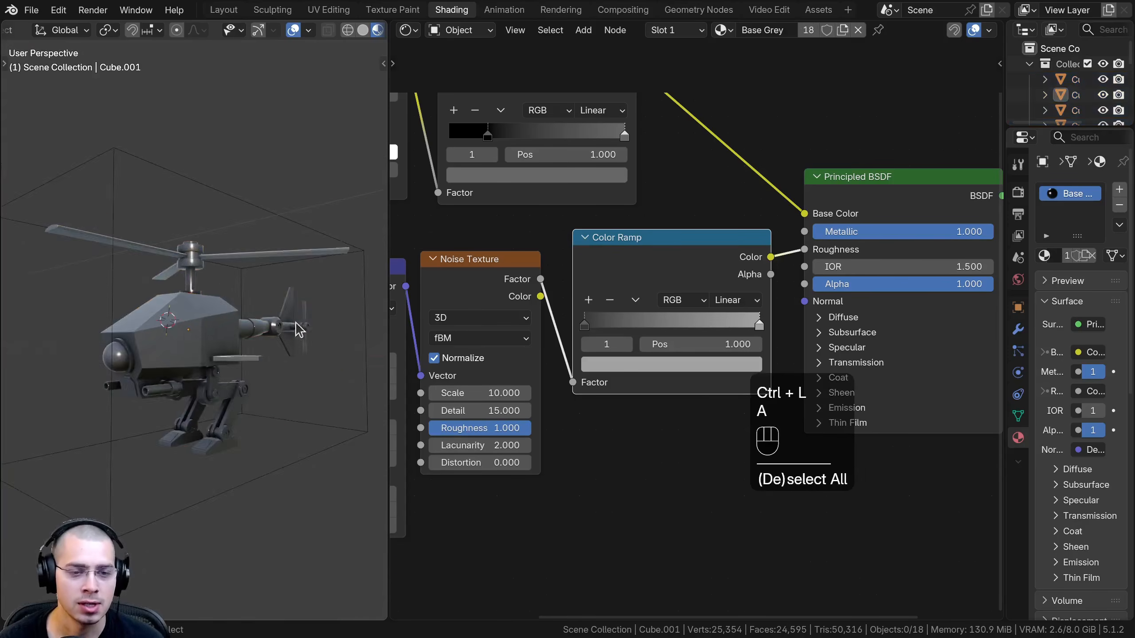
# - Examine the shared grey metallic material on the body, front dome, guns and the whole helicopter
pyautogui.moveTo(271, 284); pyautogui.dragTo(160, 241, button='middle')
pyautogui.scroll(8, 215, 290)
pyautogui.scroll(-2, 161, 207)
pyautogui.scroll(-4, 170, 221)
pyautogui.scroll(4, 104, 258)
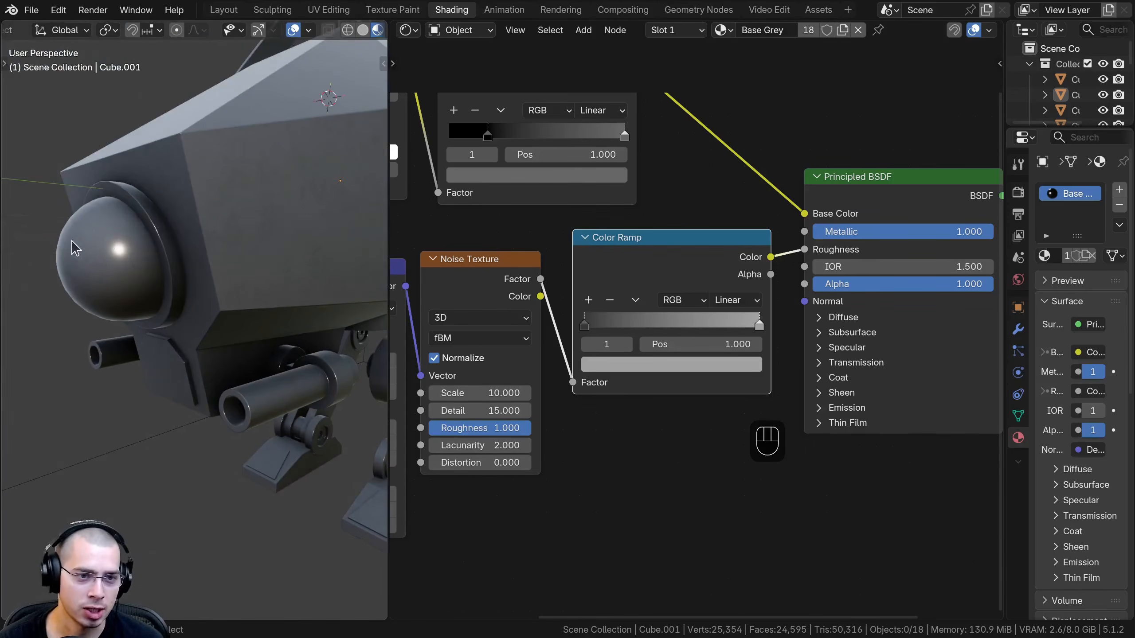
pyautogui.scroll(-1, 115, 266)
pyautogui.keyDown('shift'); pyautogui.moveTo(83, 290); pyautogui.dragTo(96, 364, button='middle'); pyautogui.keyUp('shift')
pyautogui.scroll(-4, 246, 291)
pyautogui.keyDown('shift'); pyautogui.moveTo(246, 291); pyautogui.dragTo(179, 341, button='middle'); pyautogui.keyUp('shift')
pyautogui.scroll(-3, 205, 351)
pyautogui.keyDown('shift'); pyautogui.moveTo(179, 342); pyautogui.dragTo(241, 300, button='middle'); pyautogui.keyUp('shift')
pyautogui.moveTo(241, 300)
pyautogui.mouseDown(button='middle')
pyautogui.moveTo(132, 263)
pyautogui.moveTo(243, 286)
pyautogui.mouseUp(button='middle')
# - Widen the 3D view around the whole helicopter and save the file
pyautogui.moveTo(387, 288); pyautogui.dragTo(571, 288)
pyautogui.keyDown('shift'); pyautogui.moveTo(306, 323); pyautogui.dragTo(462, 321, button='middle'); pyautogui.keyUp('shift')
pyautogui.scroll(1, 461, 321)
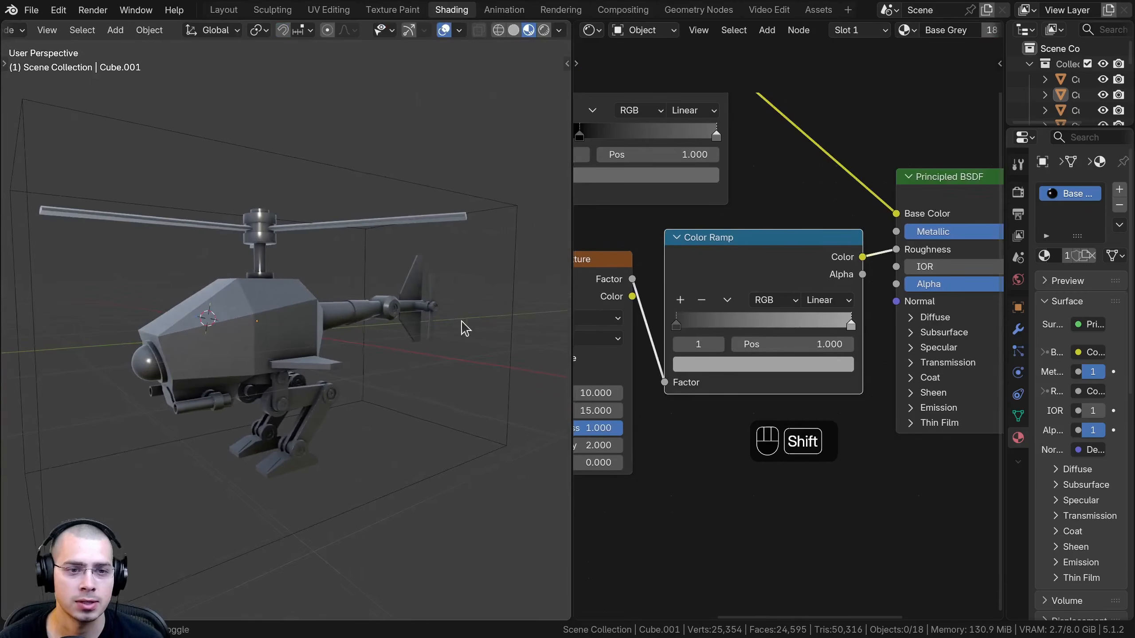
pyautogui.scroll(3, 322, 324)
pyautogui.hotkey('ctrl', 's')
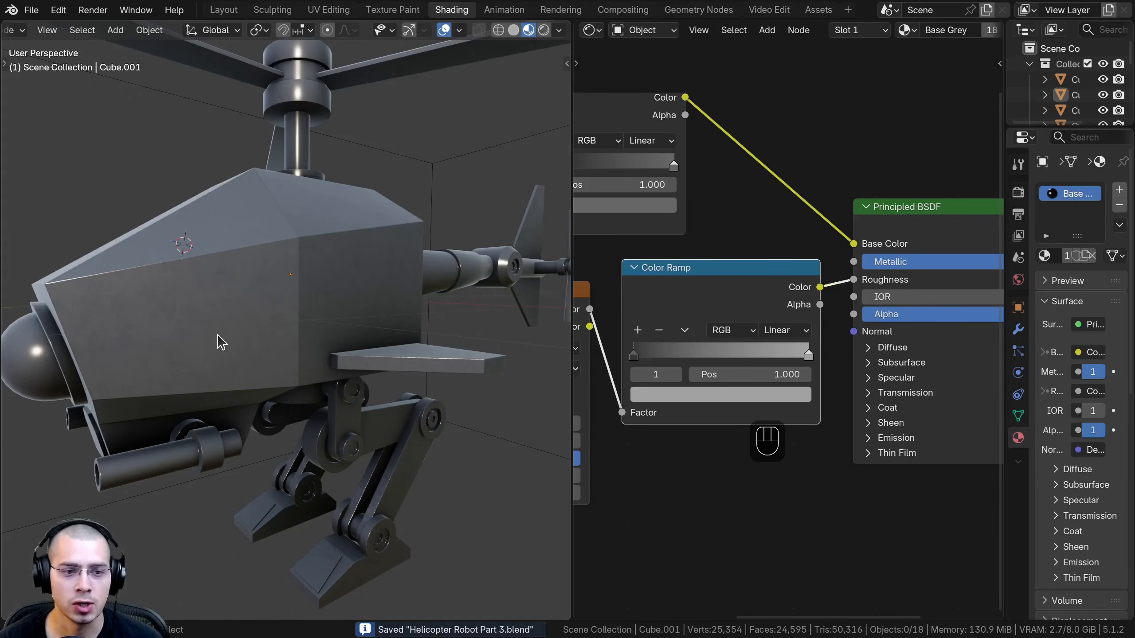
# - In Edit Mode on the body, select only the linked faces of the raised front panel below the dome
pyautogui.moveTo(192, 418); pyautogui.dragTo(339, 358, button='middle')
pyautogui.keyDown('shift'); pyautogui.moveTo(339, 357); pyautogui.dragTo(402, 277, button='middle'); pyautogui.keyUp('shift')
pyautogui.scroll(2, 279, 269)
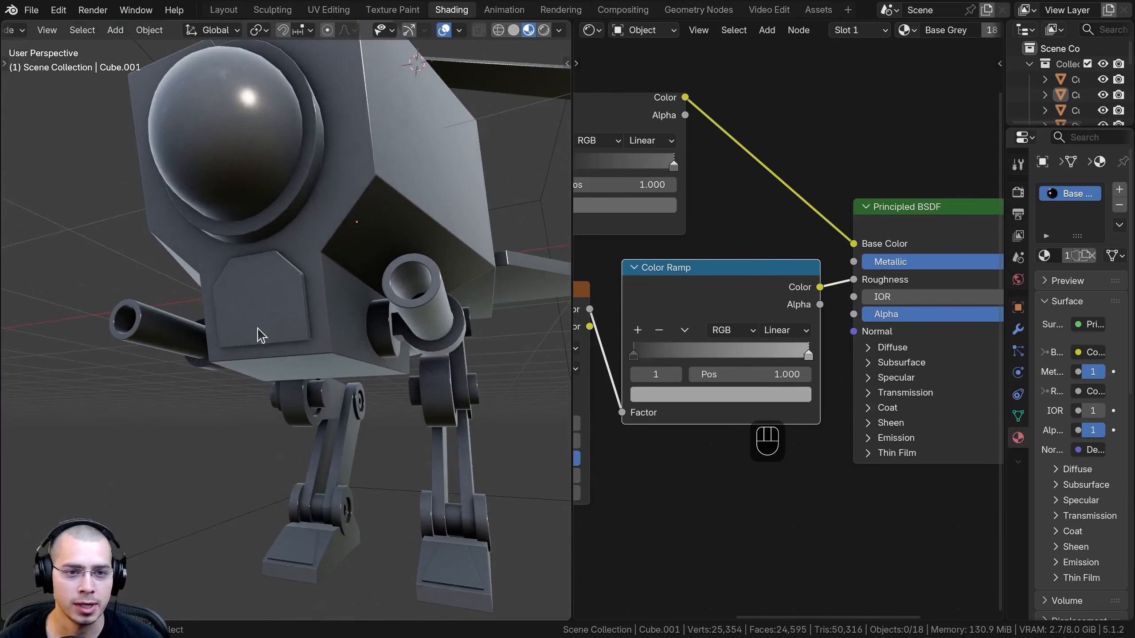
pyautogui.scroll(2, 268, 277)
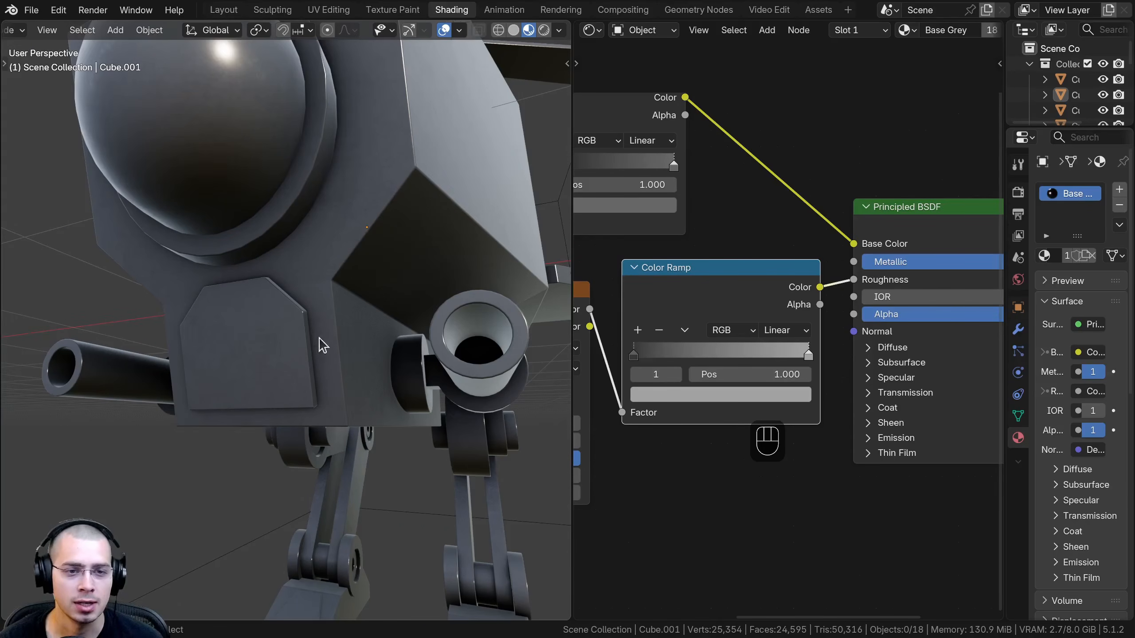
pyautogui.click(338, 300)
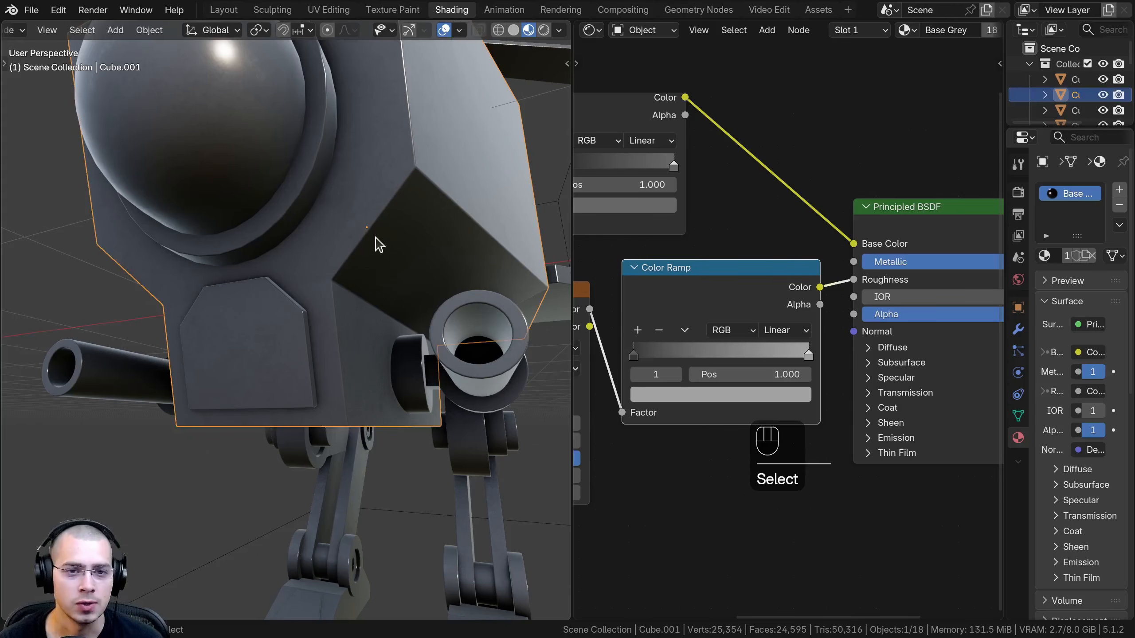
pyautogui.moveTo(380, 244); pyautogui.dragTo(359, 261, button='middle')
pyautogui.press('Tab')
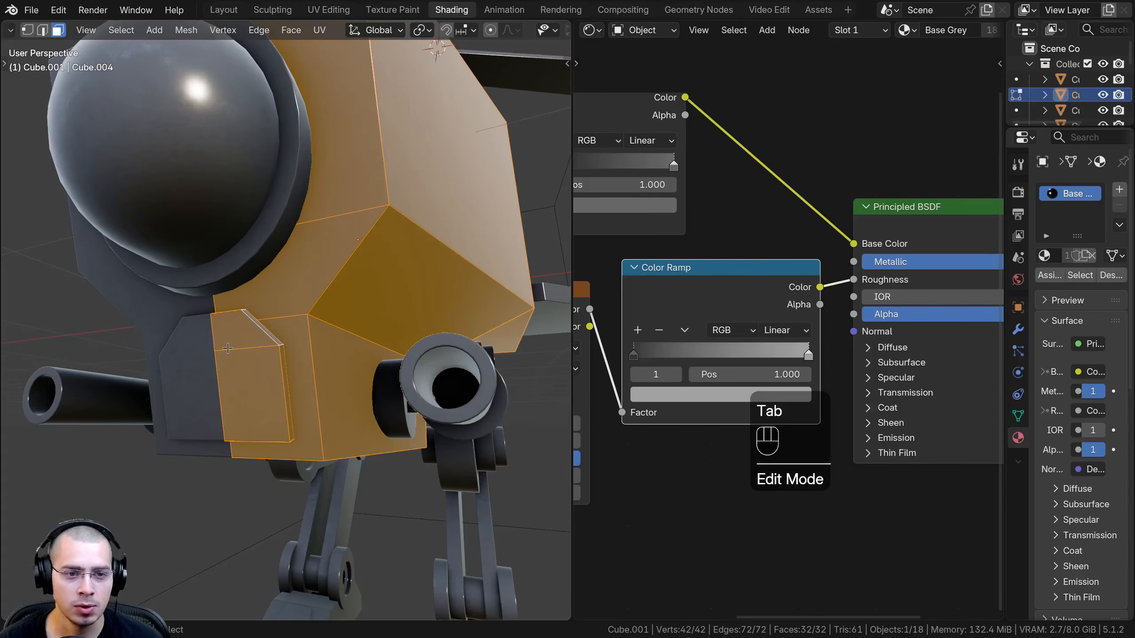
pyautogui.press('a')
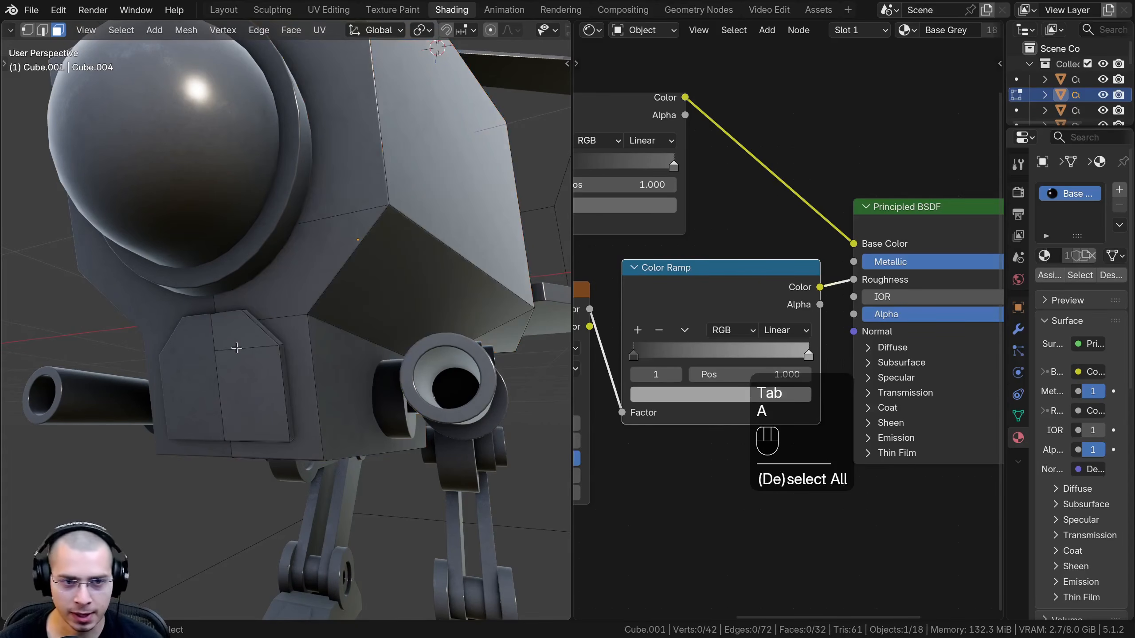
pyautogui.press('l')
pyautogui.moveTo(237, 319); pyautogui.dragTo(268, 320, button='middle')
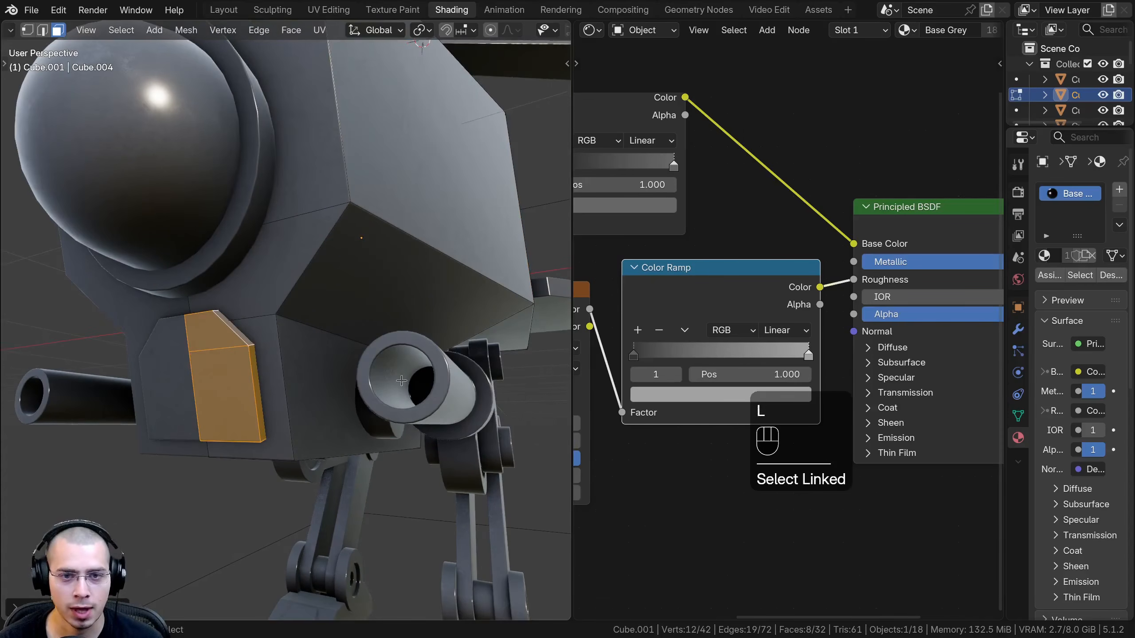
# - Add a second material slot to the body, put Base Grey in it and make that material an independent copy
pyautogui.moveTo(1005, 245); pyautogui.dragTo(868, 245)
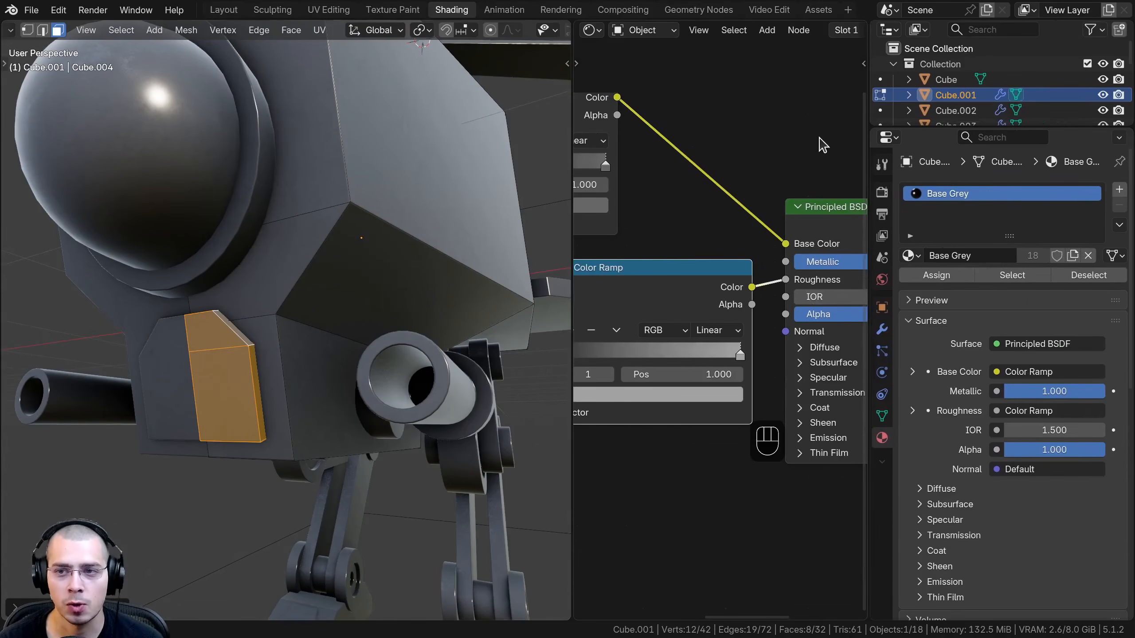
pyautogui.click(1120, 190)
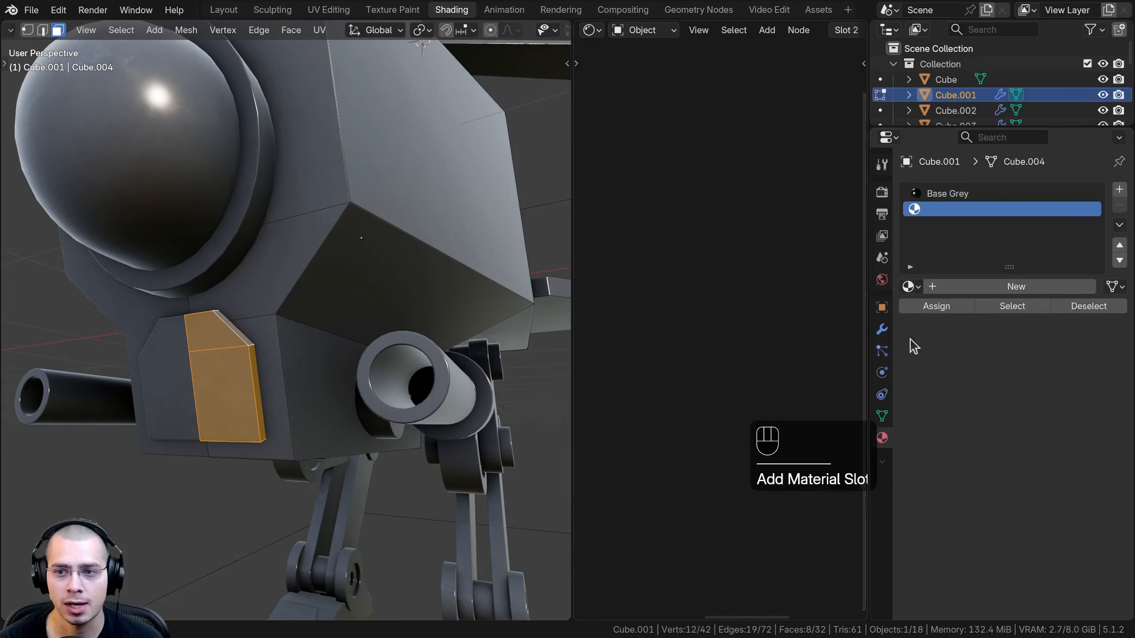
pyautogui.click(908, 286)
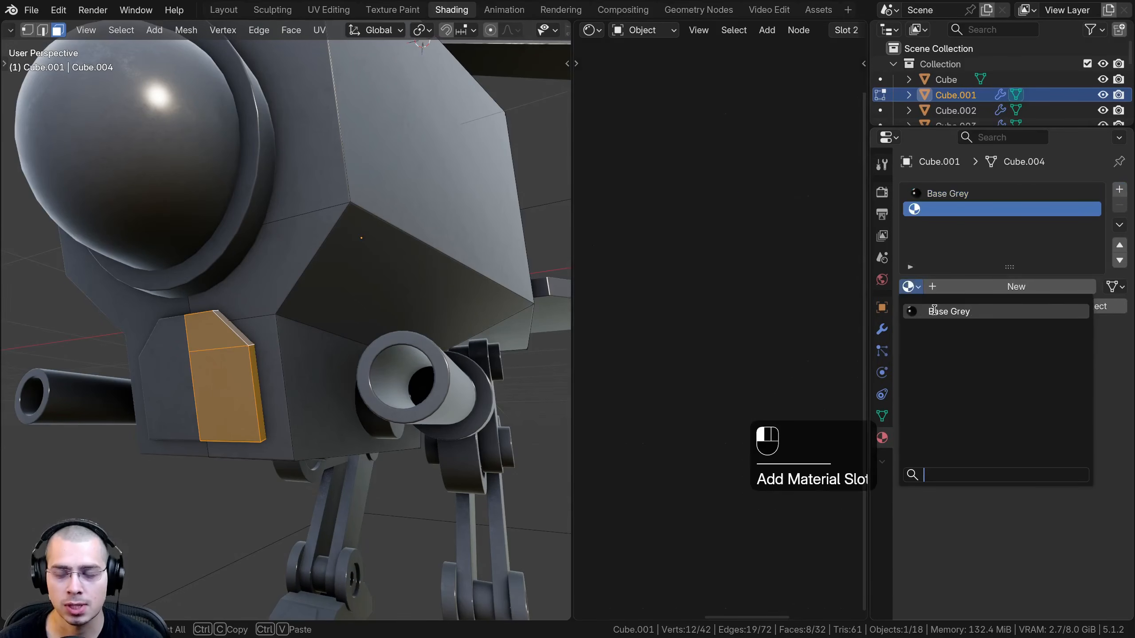
pyautogui.click(933, 311)
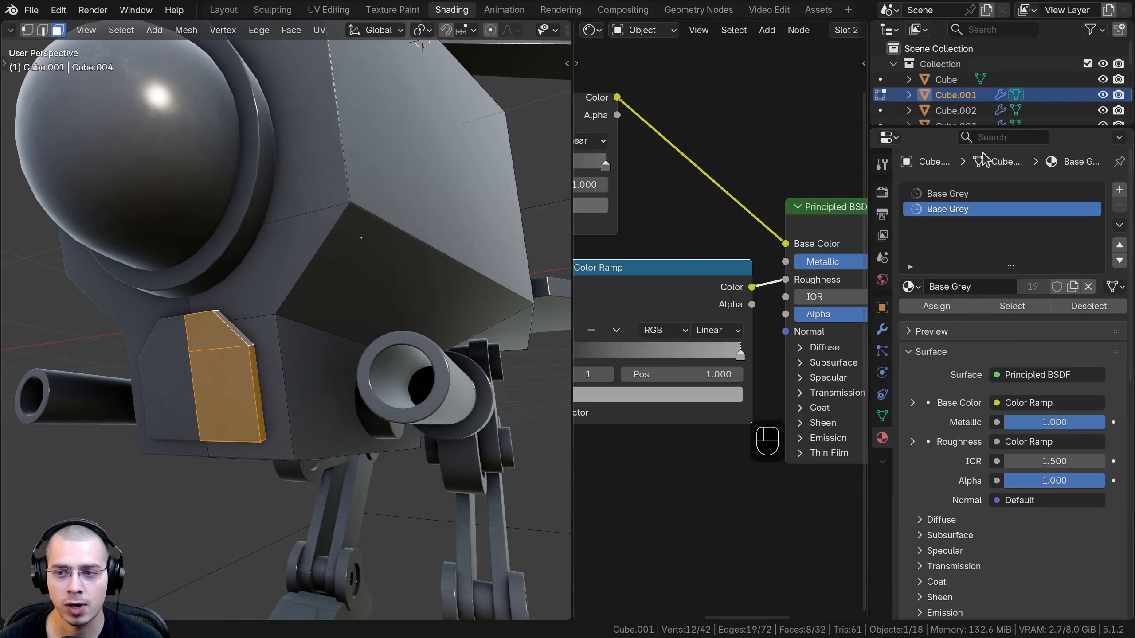
pyautogui.click(1073, 286)
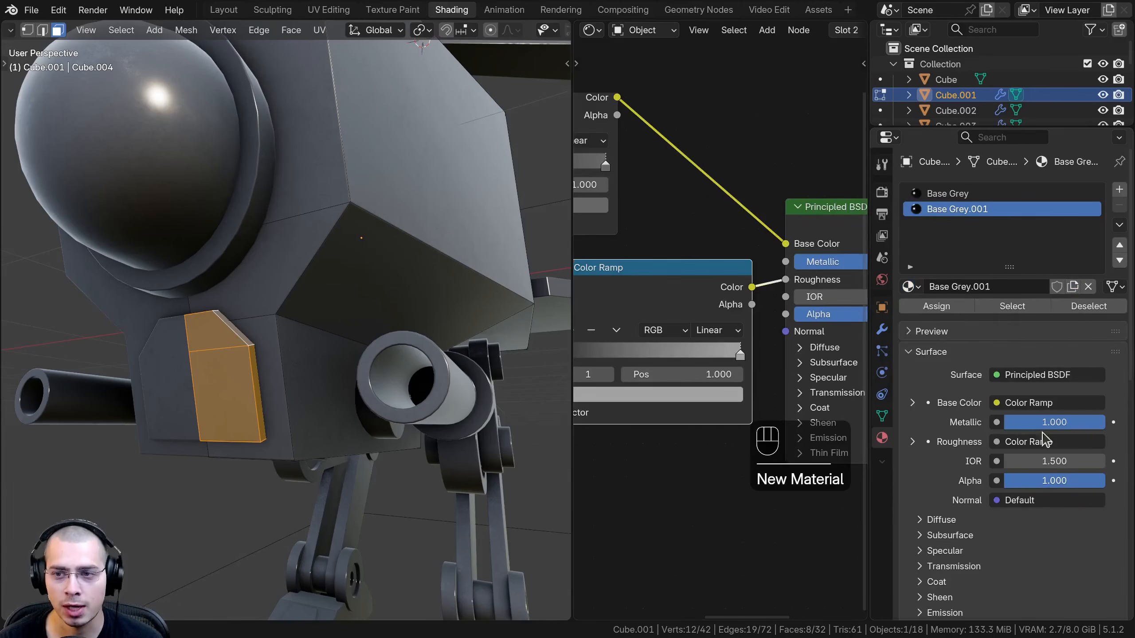
# - Rename the copied material in the body's second slot as Base Black
pyautogui.scroll(-3, 866, 267)
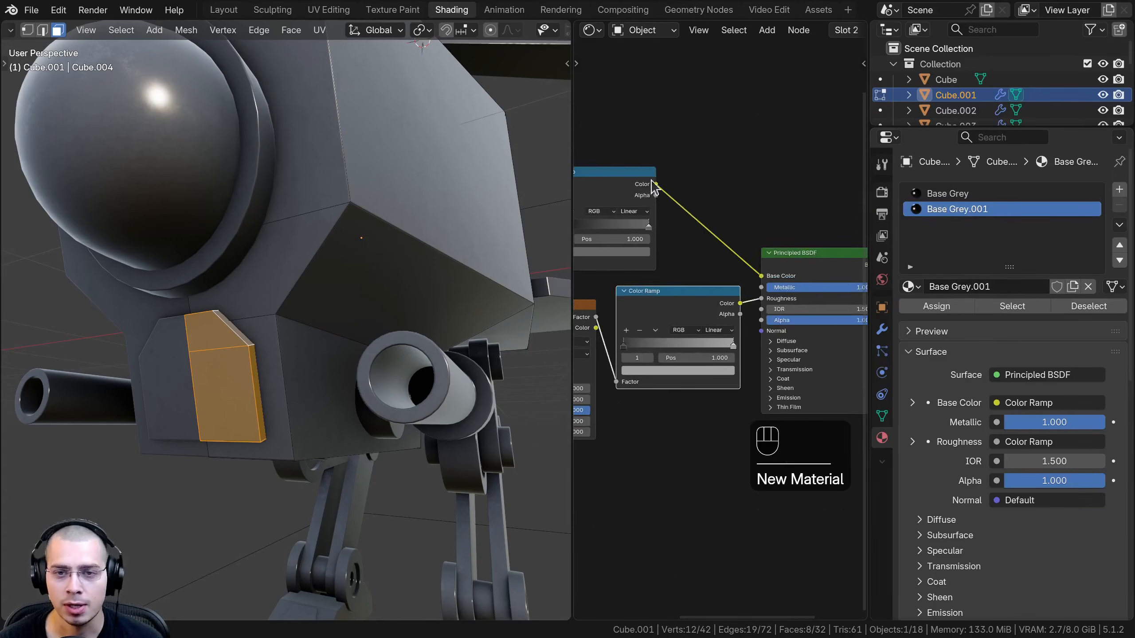
pyautogui.doubleClick(947, 209)
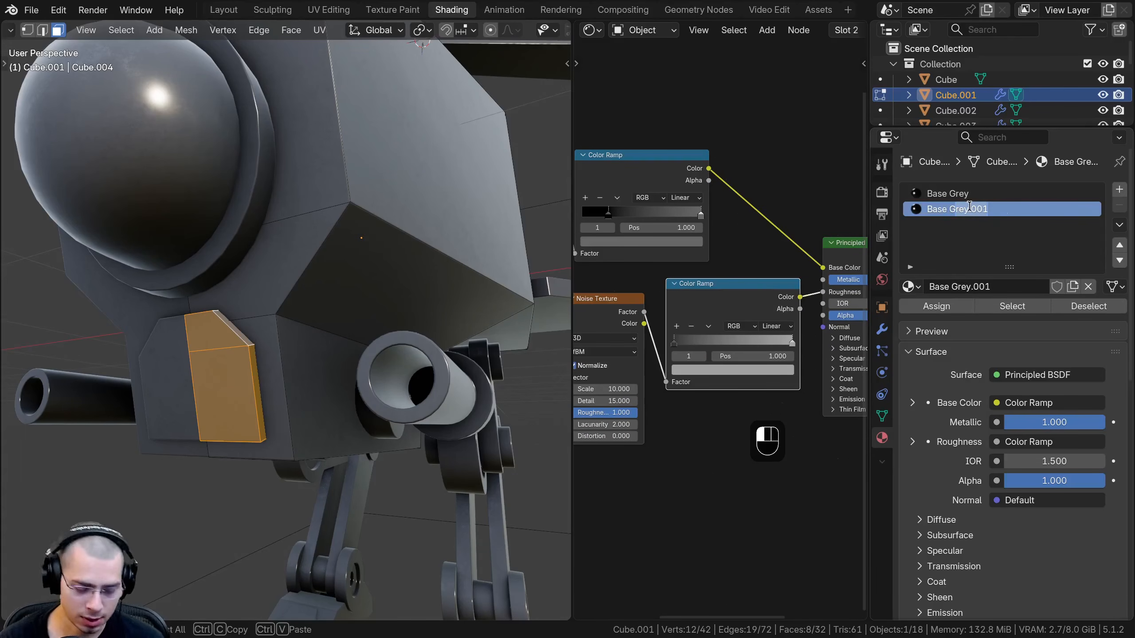
pyautogui.press('BackSpace')
pyautogui.write('Black')
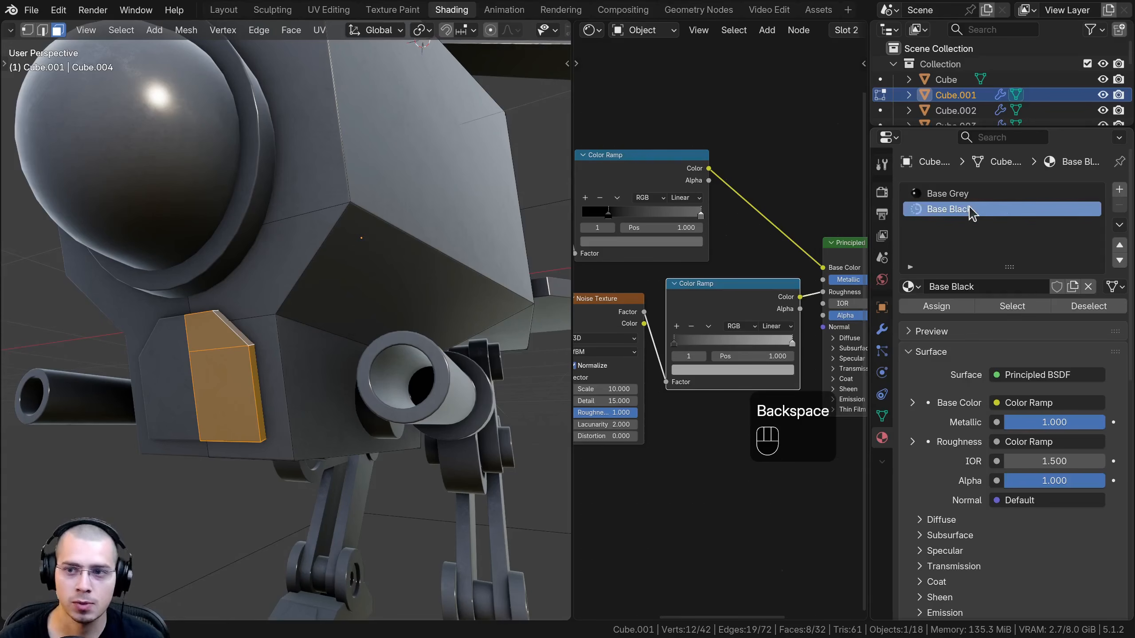
pyautogui.press('Return')
# - Assign Base Black to the selected front panel faces and return to Object Mode
pyautogui.click(937, 306)
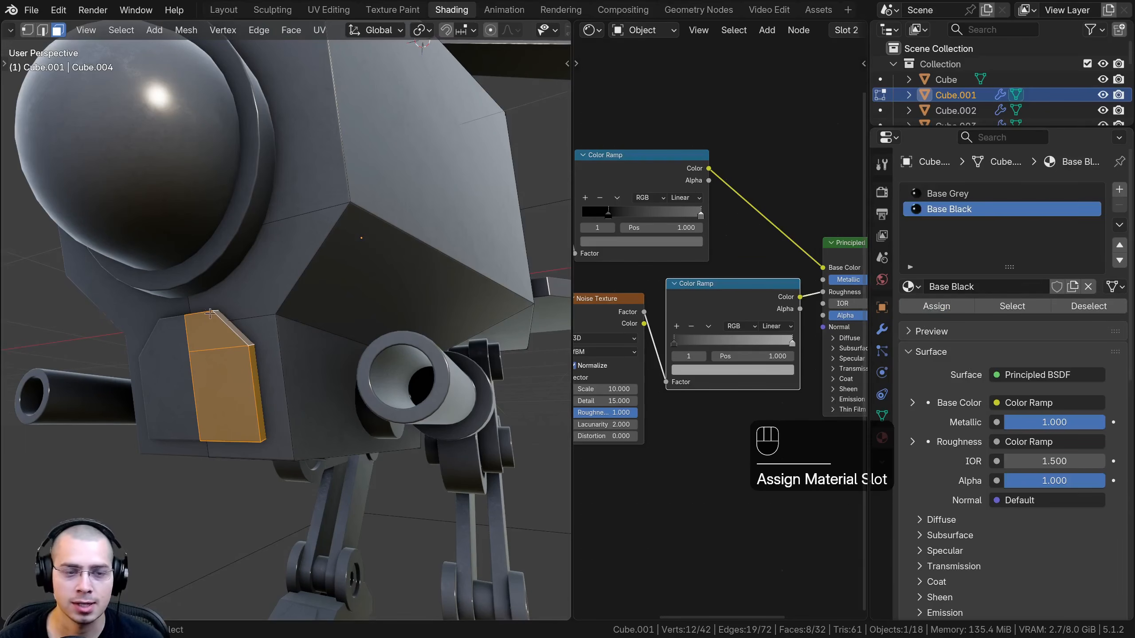
pyautogui.scroll(5, 210, 314)
pyautogui.scroll(-5, 217, 332)
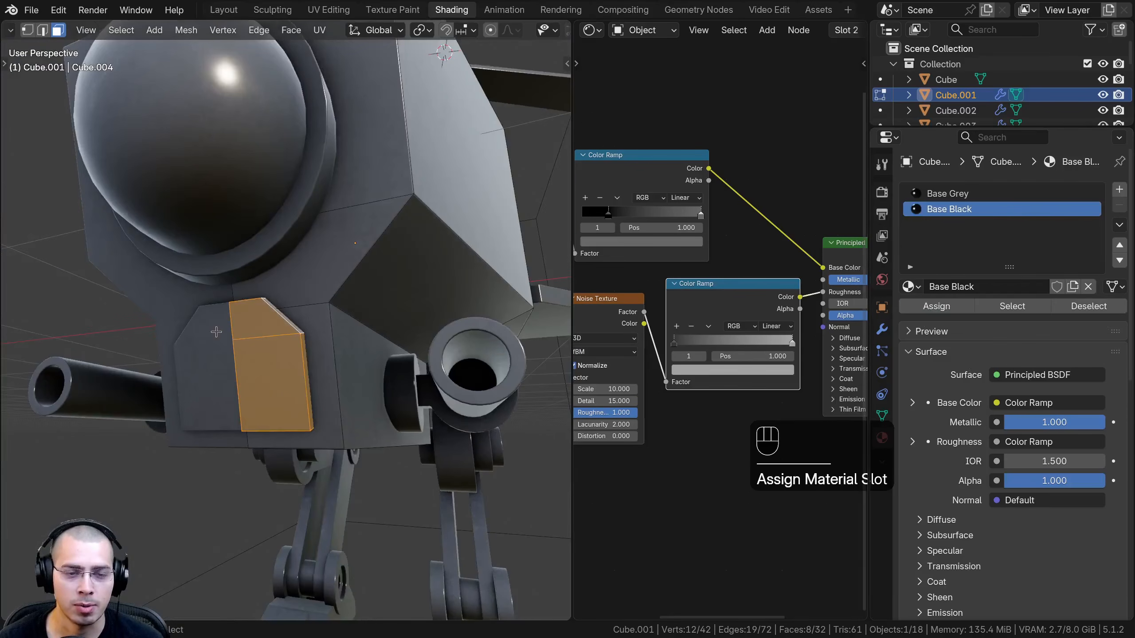
pyautogui.press('Tab')
pyautogui.scroll(6, 221, 337)
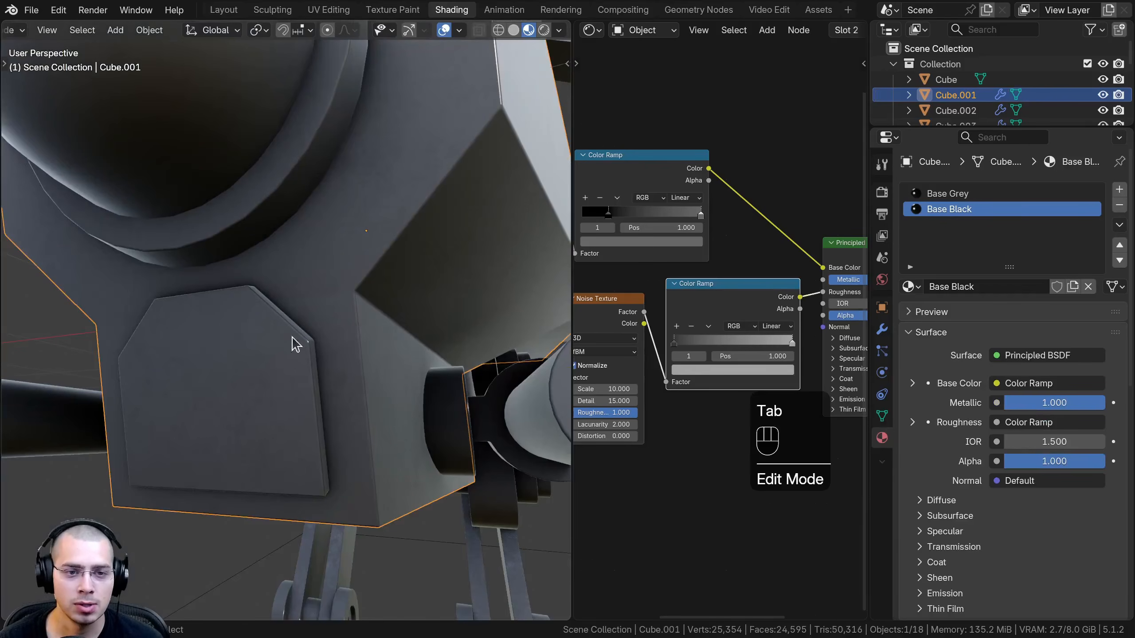
# - Darken the light stop of Base Black's ambient occlusion Color Ramp to #3C3C3C
pyautogui.moveTo(572, 331); pyautogui.dragTo(410, 331)
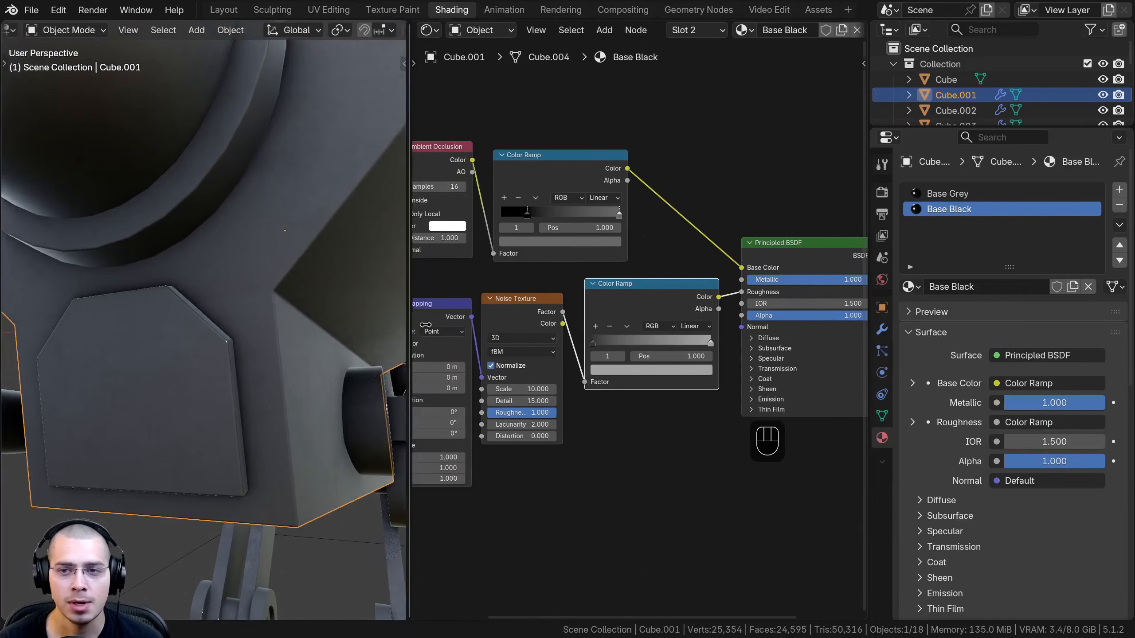
pyautogui.click(956, 194)
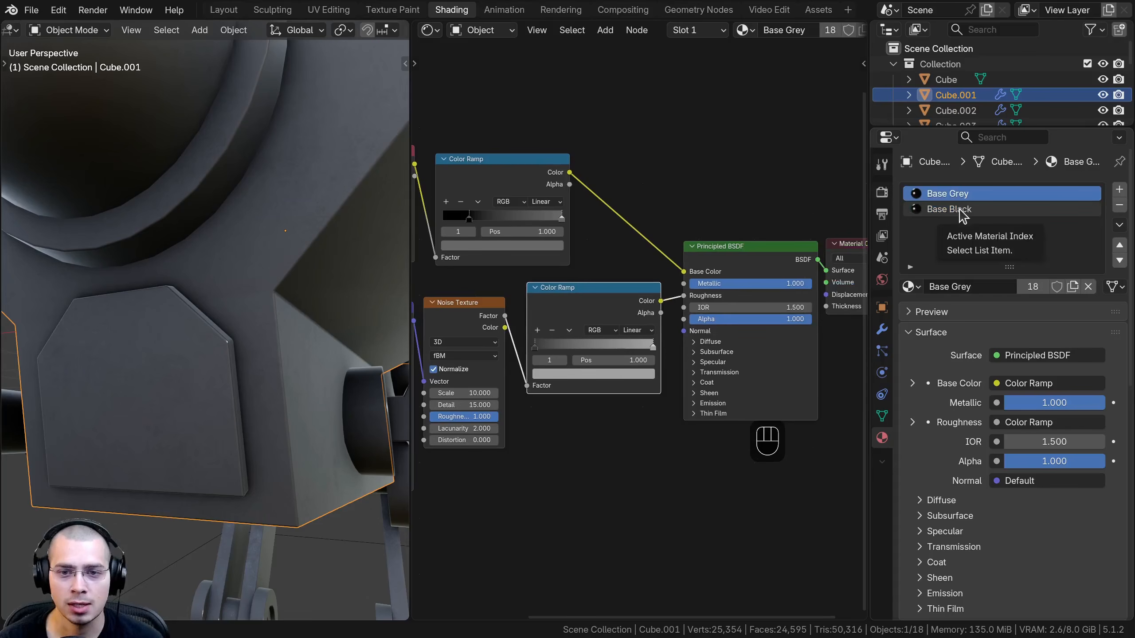
pyautogui.click(962, 209)
pyautogui.moveTo(556, 389); pyautogui.dragTo(688, 471, button='middle')
pyautogui.scroll(2, 626, 286)
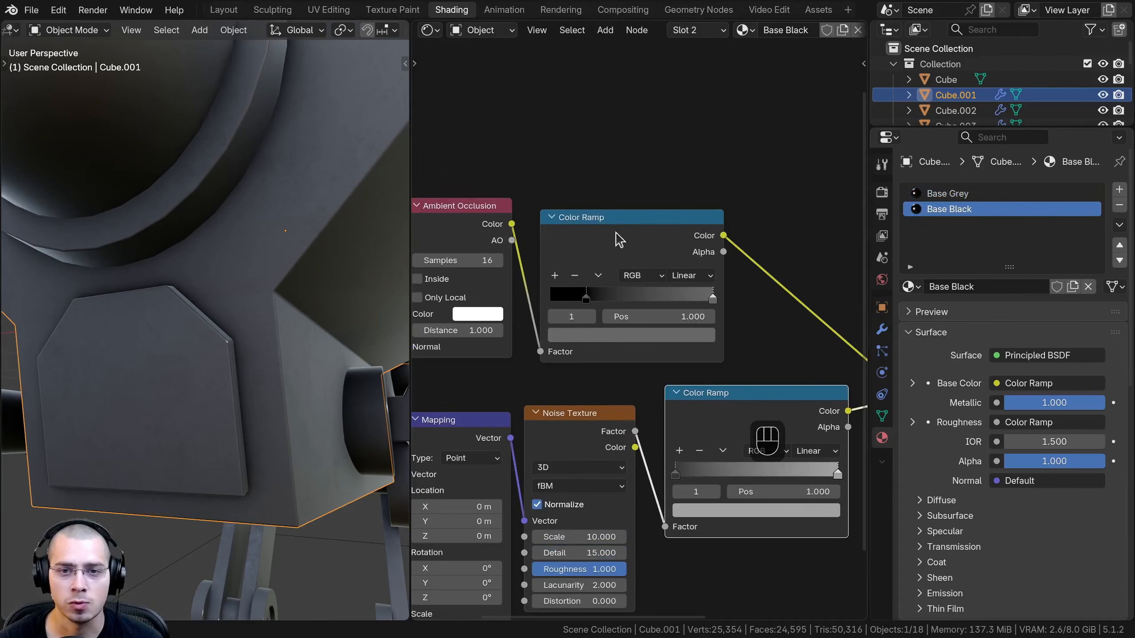
pyautogui.click(621, 240)
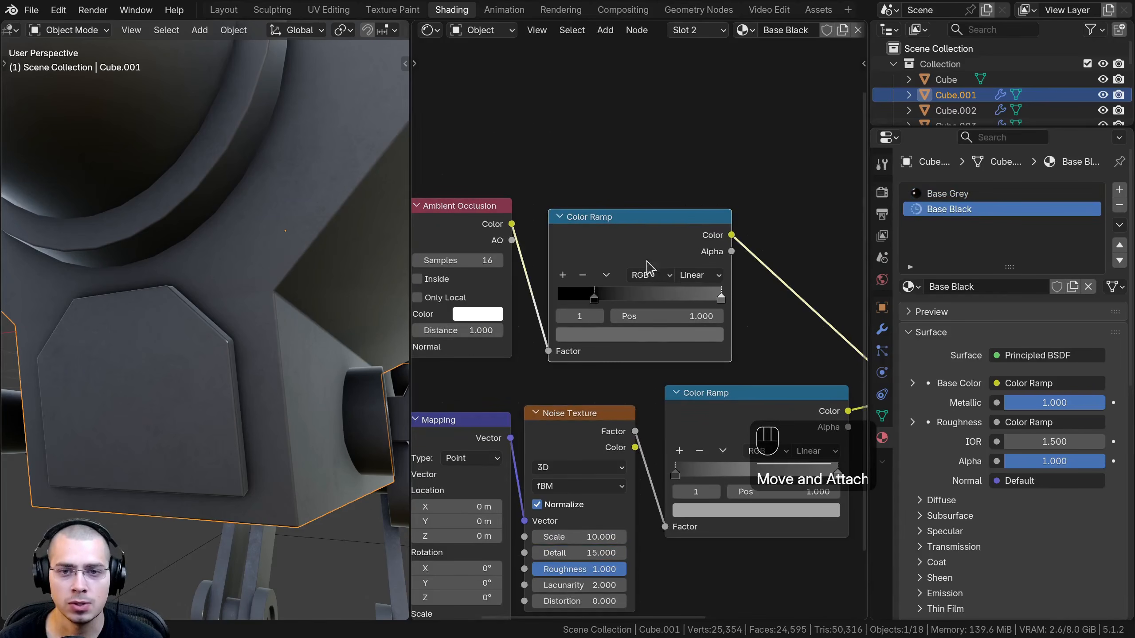
pyautogui.click(618, 335)
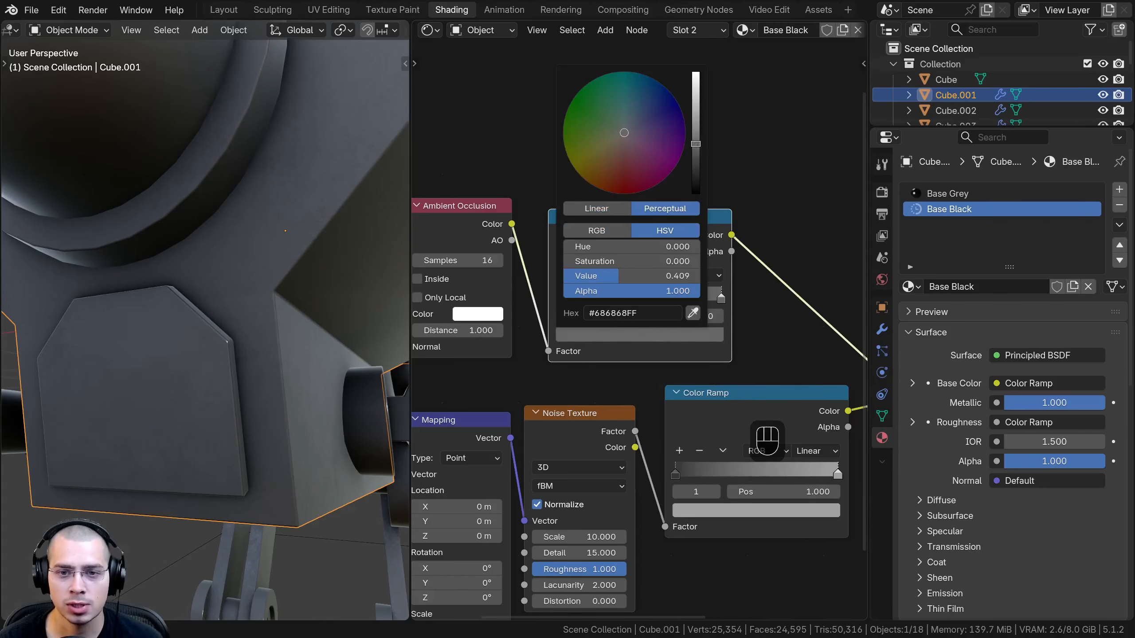
pyautogui.moveTo(696, 144); pyautogui.dragTo(696, 168)
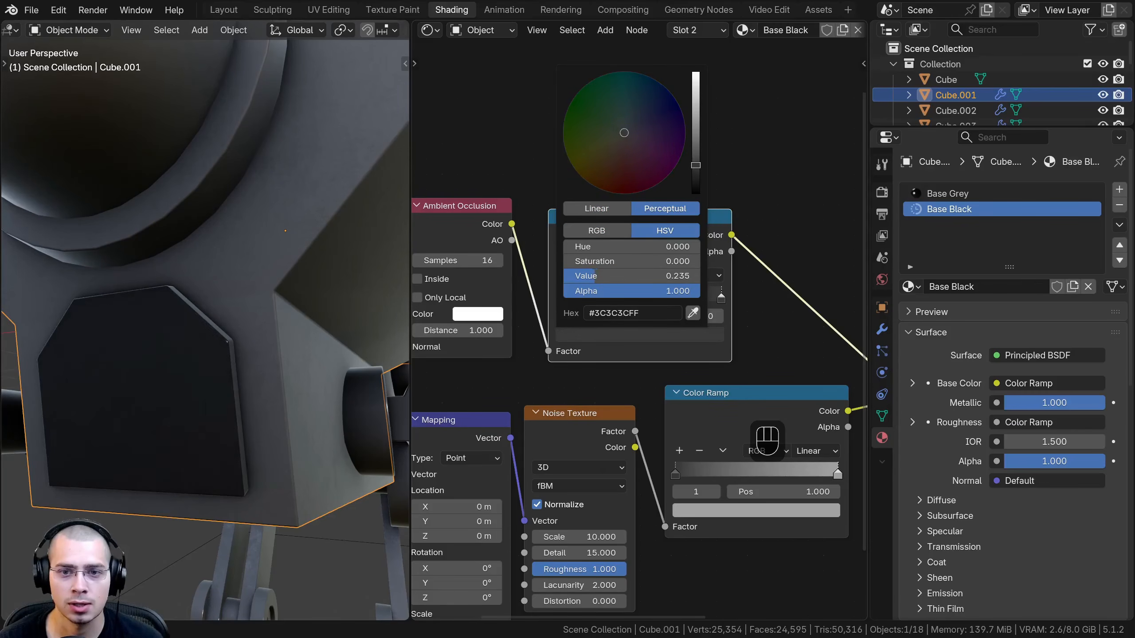
# - Check the Base Black colour value and examine the dark front panel on the whole helicopter
pyautogui.scroll(4, 684, 323)
pyautogui.scroll(-5, 175, 363)
pyautogui.click(579, 339)
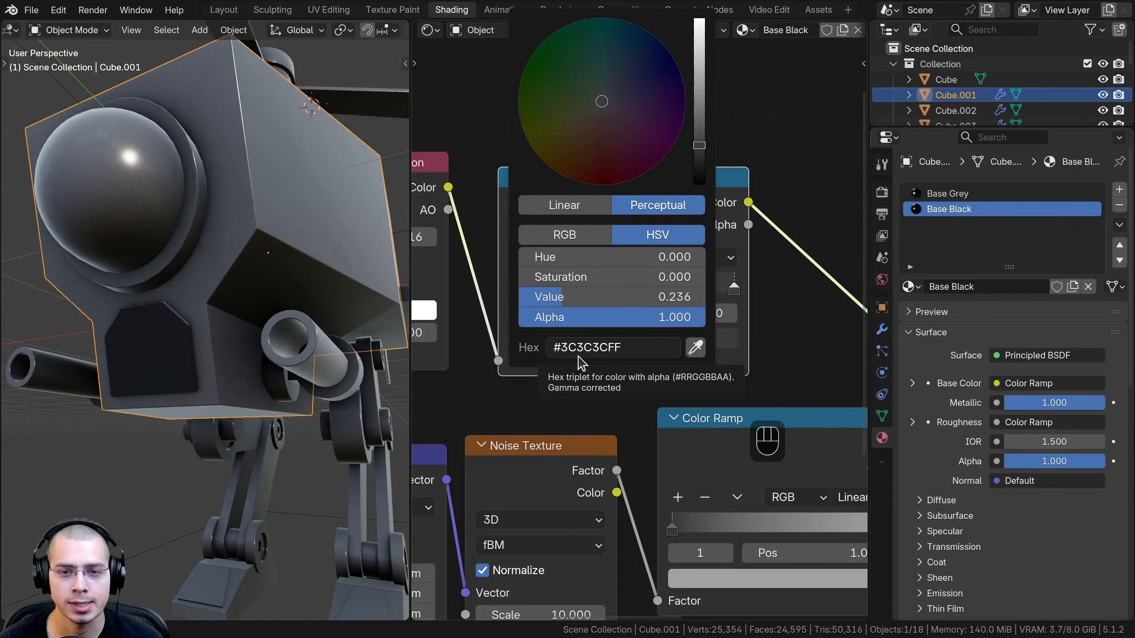
pyautogui.moveTo(313, 389); pyautogui.dragTo(210, 308, button='middle')
pyautogui.hotkey('alt', 'a')
pyautogui.scroll(-5, 186, 257)
pyautogui.scroll(-2, 672, 300)
pyautogui.scroll(7, 154, 268)
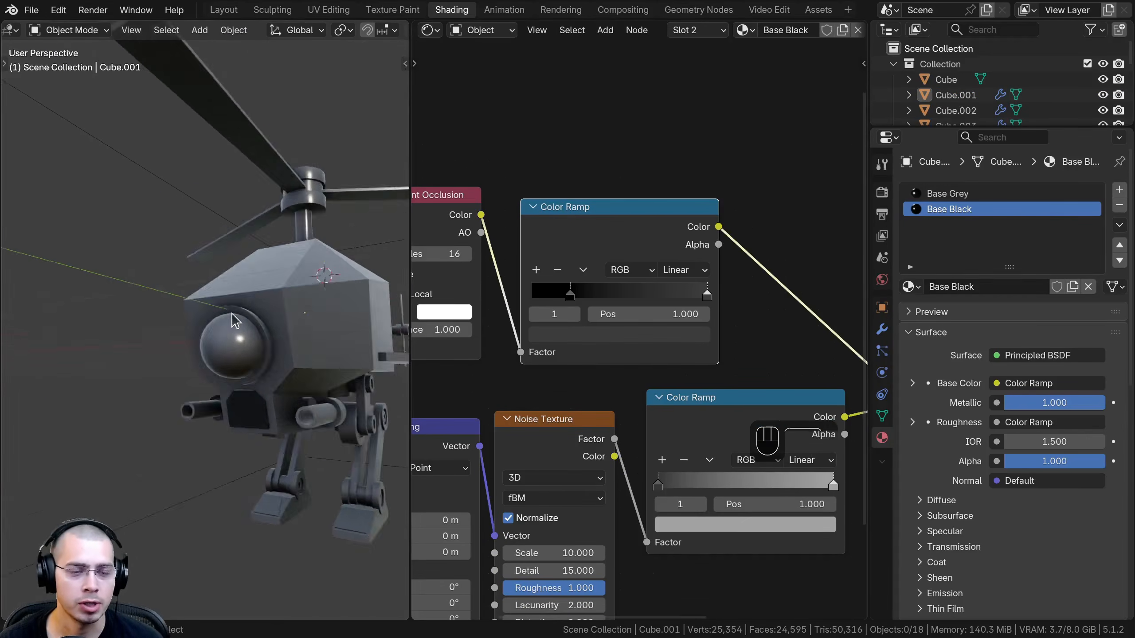
# - Add a second material slot containing a new material to the front dome object
pyautogui.click(195, 321)
pyautogui.press('g')
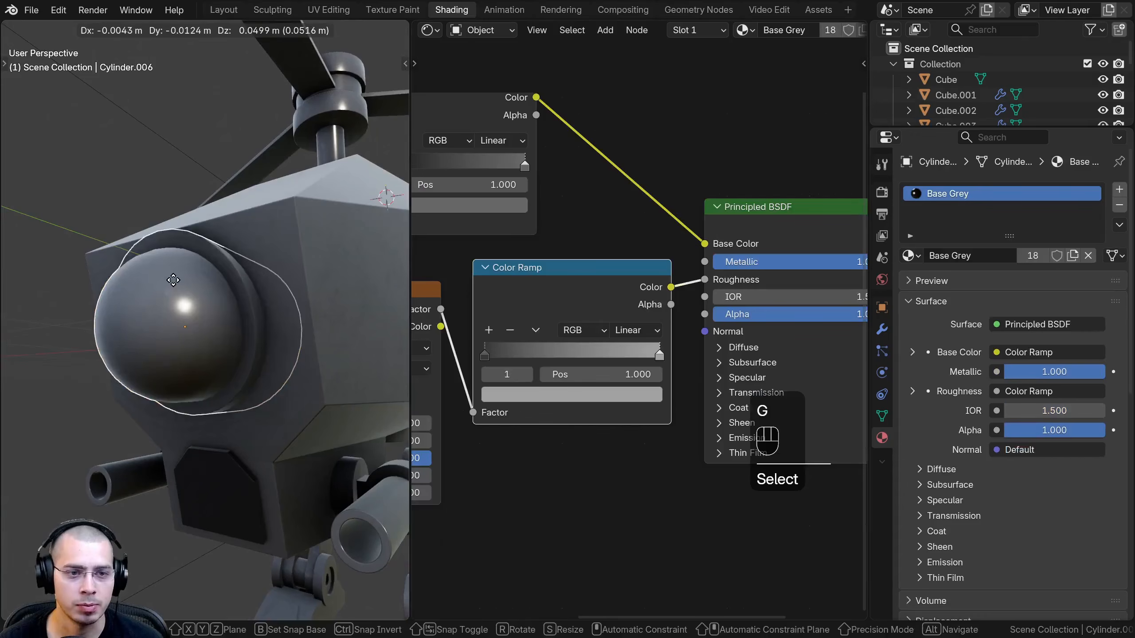
pyautogui.click(1119, 194)
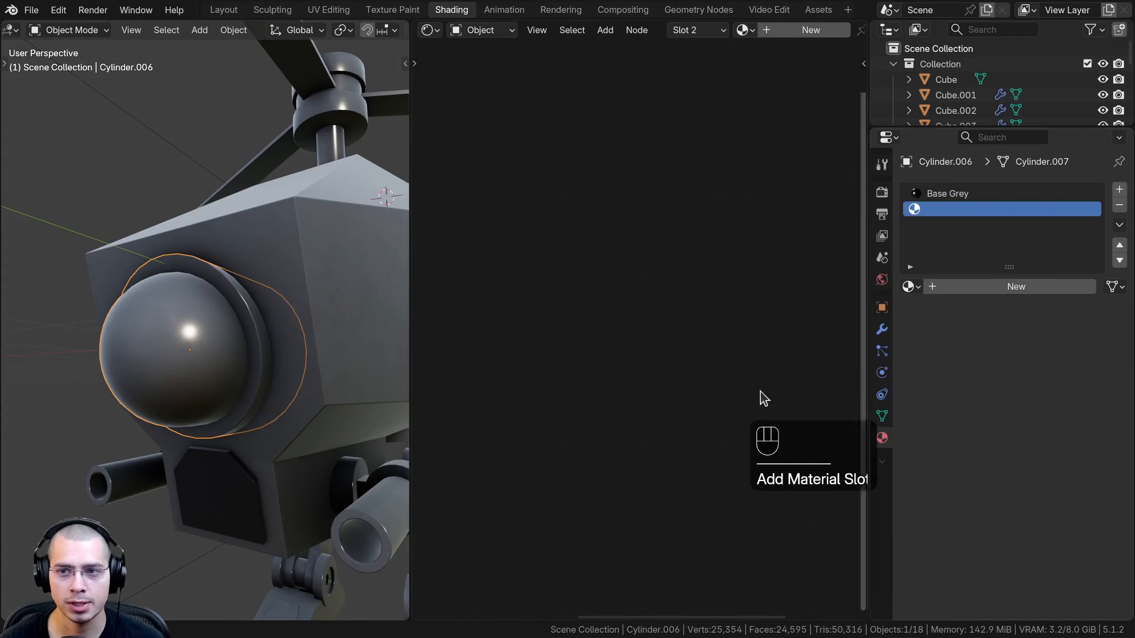
pyautogui.click(988, 291)
pyautogui.press('g')
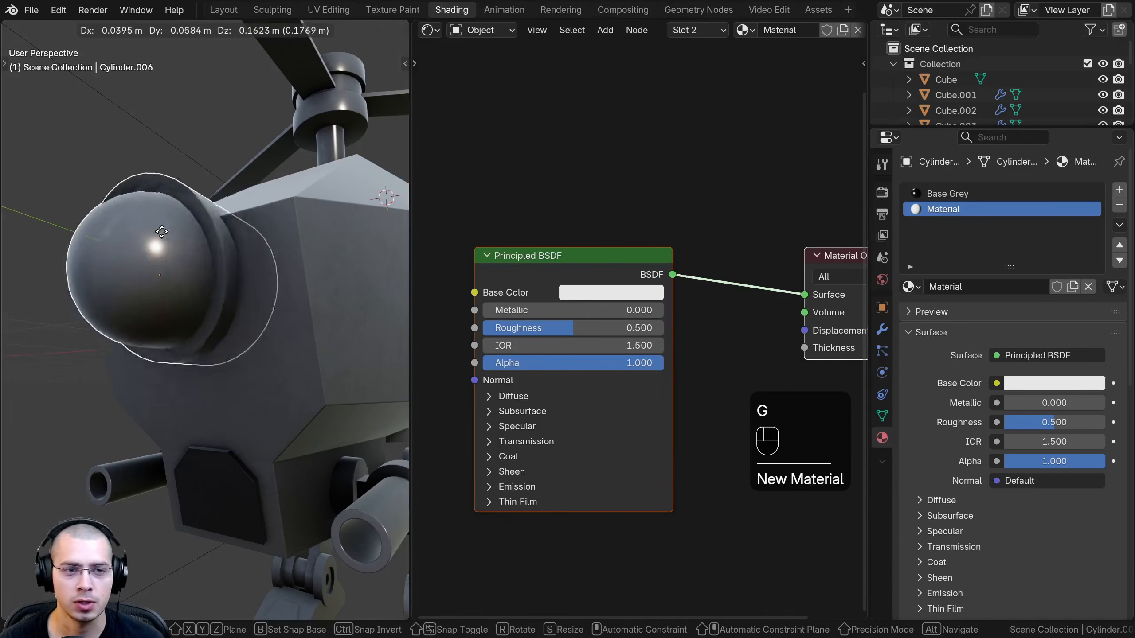
pyautogui.click(290, 313)
# - Rename the dome's new material as Glass Eye
pyautogui.click(955, 285)
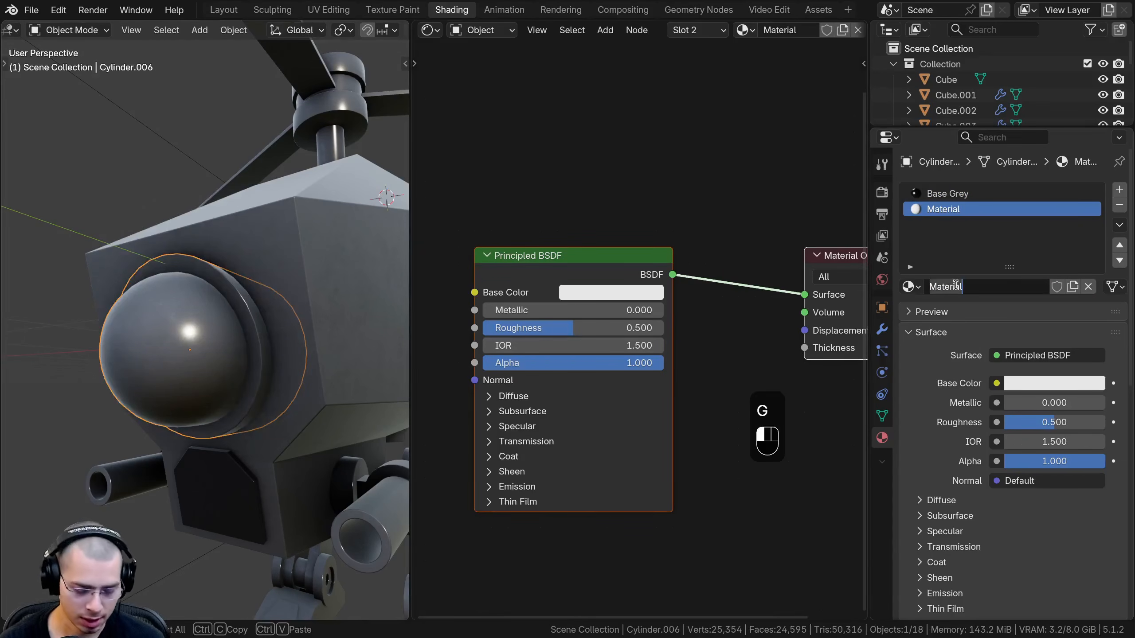
pyautogui.write('Glass Cut')
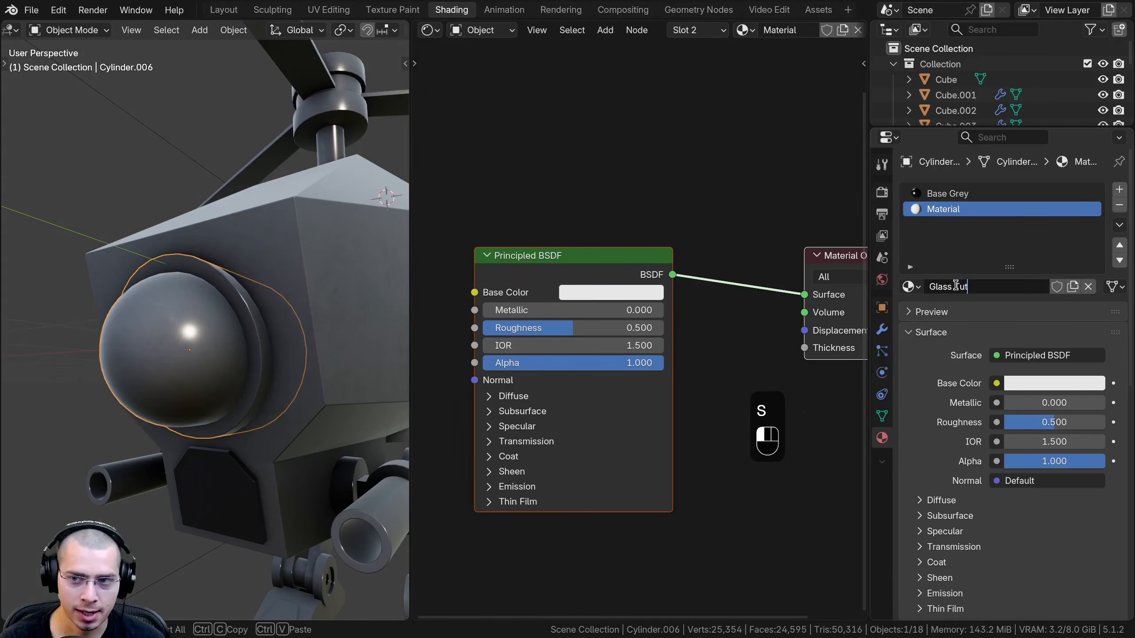
pyautogui.press('BackSpace')
pyautogui.press('BackSpace')
pyautogui.press('Return')
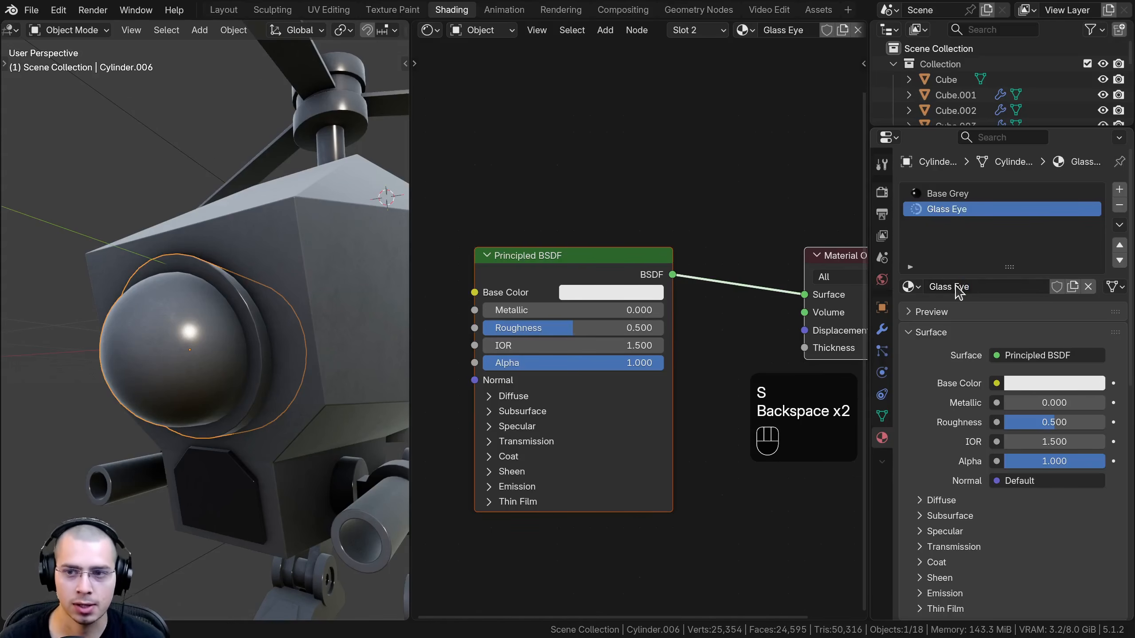
# - Set Glass Eye's Base Color to black and its Roughness to 0.1
pyautogui.scroll(2, 619, 325)
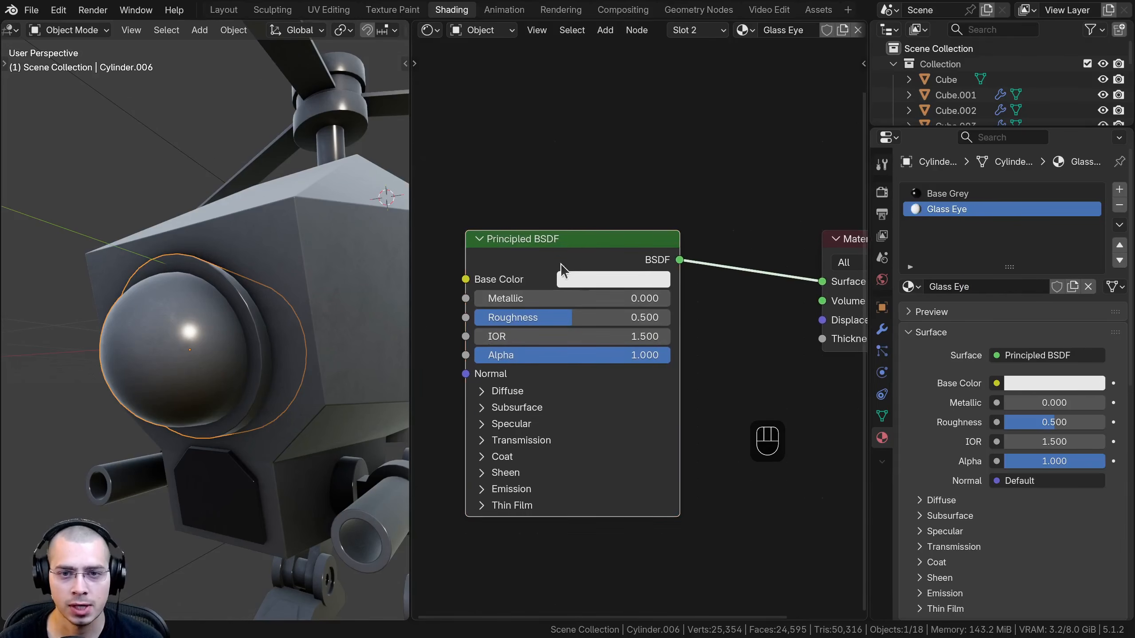
pyautogui.click(584, 281)
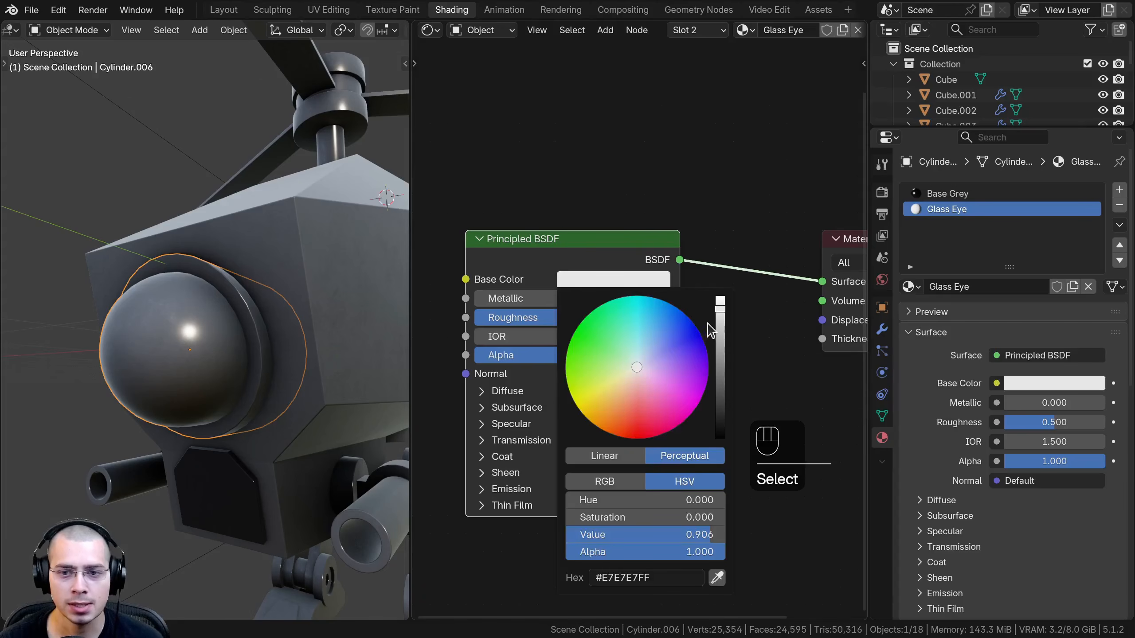
pyautogui.moveTo(720, 331); pyautogui.dragTo(720, 437)
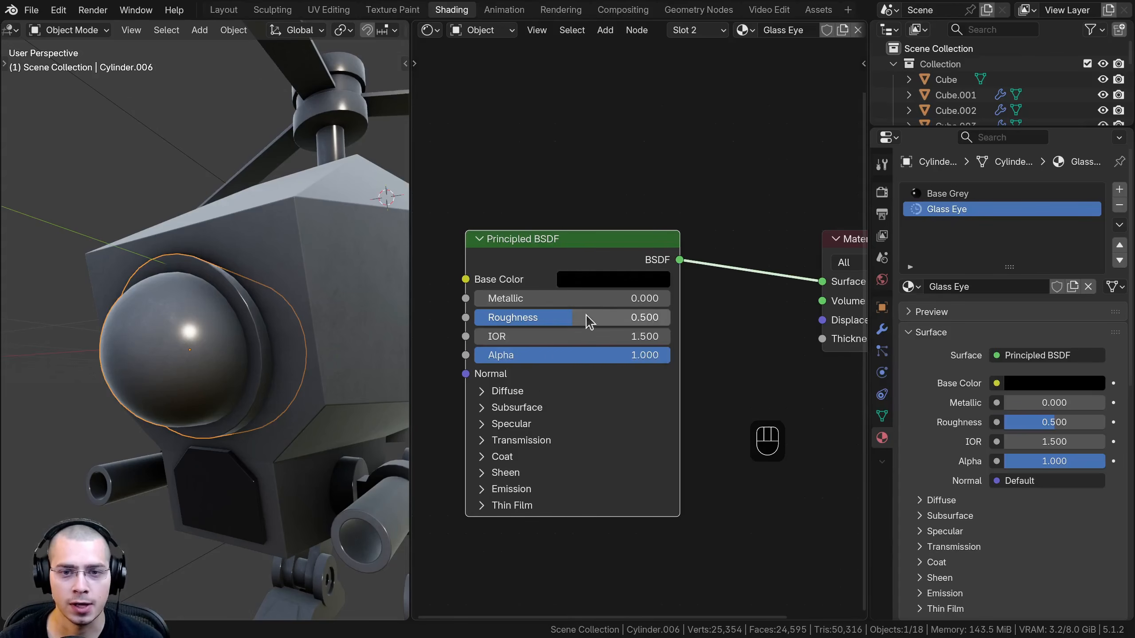
pyautogui.click(588, 317)
pyautogui.write('.1')
pyautogui.press('Return')
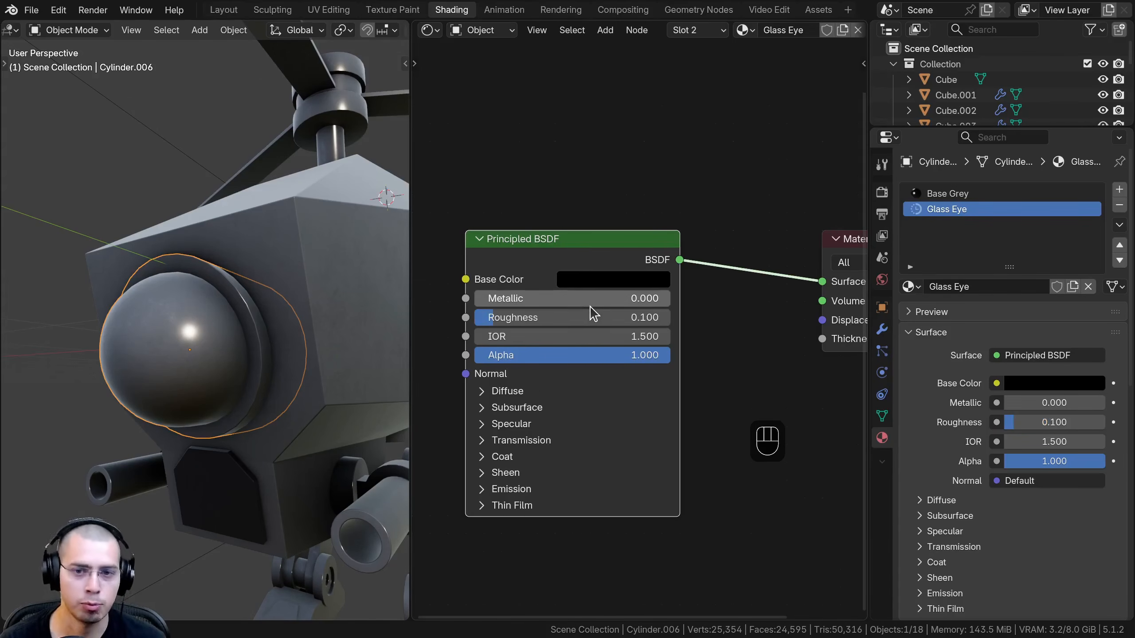
pyautogui.moveTo(617, 264); pyautogui.dragTo(702, 262)
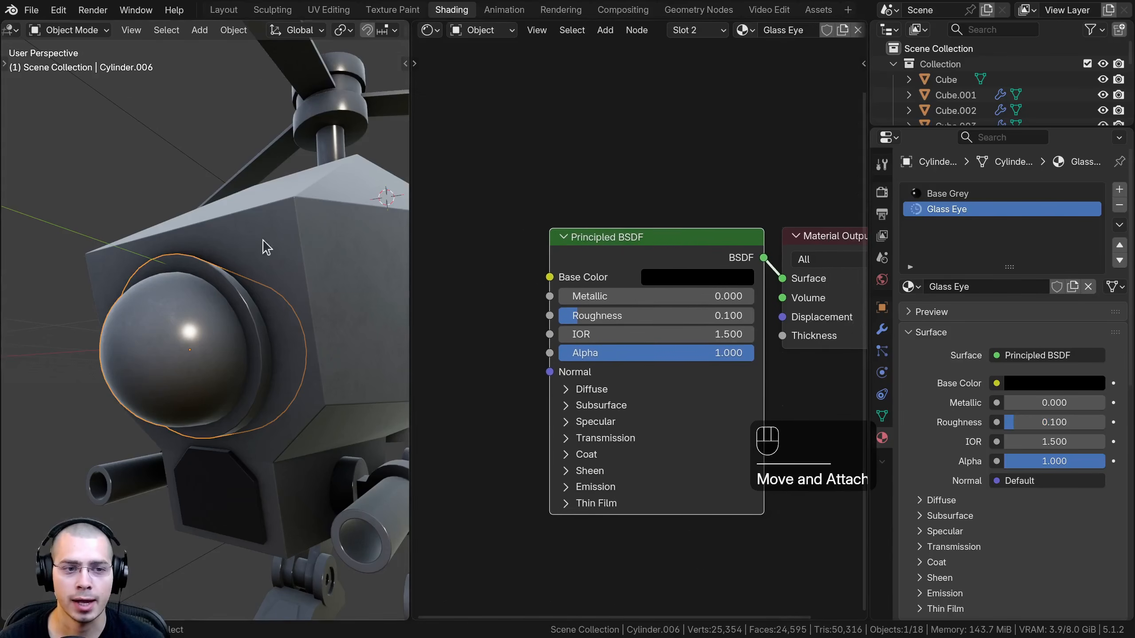
# - Enter Edit Mode on the dome object and select all linked faces of the sphere without its surrounding ring
pyautogui.moveTo(266, 246); pyautogui.dragTo(150, 299, button='middle')
pyautogui.scroll(2, 246, 375)
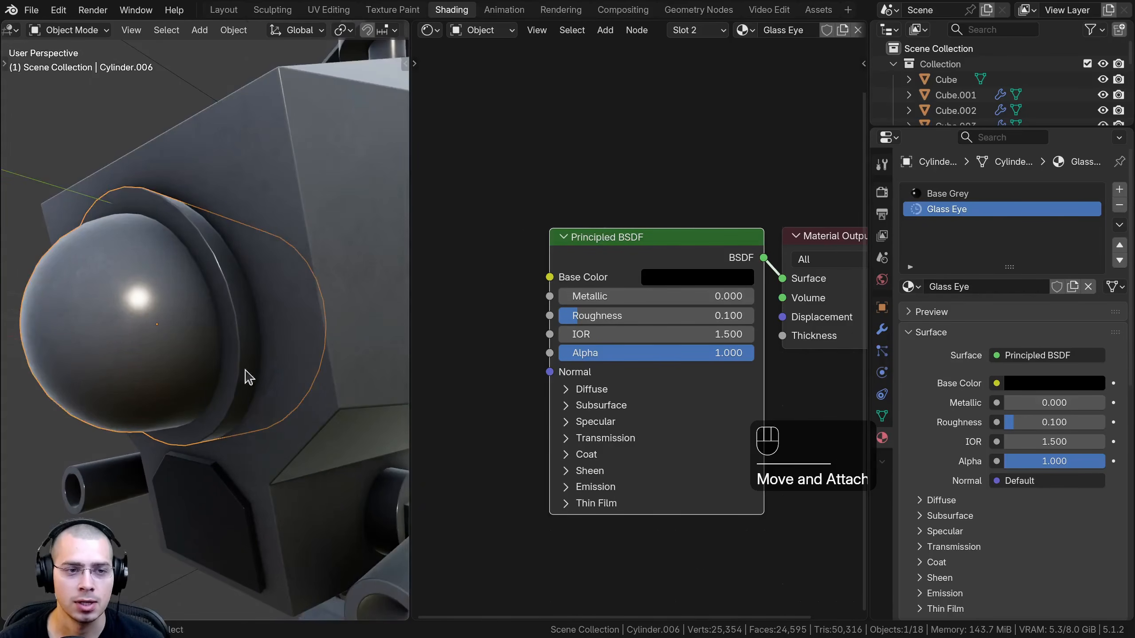
pyautogui.scroll(2, 213, 310)
pyautogui.click(209, 309)
pyautogui.press('Tab')
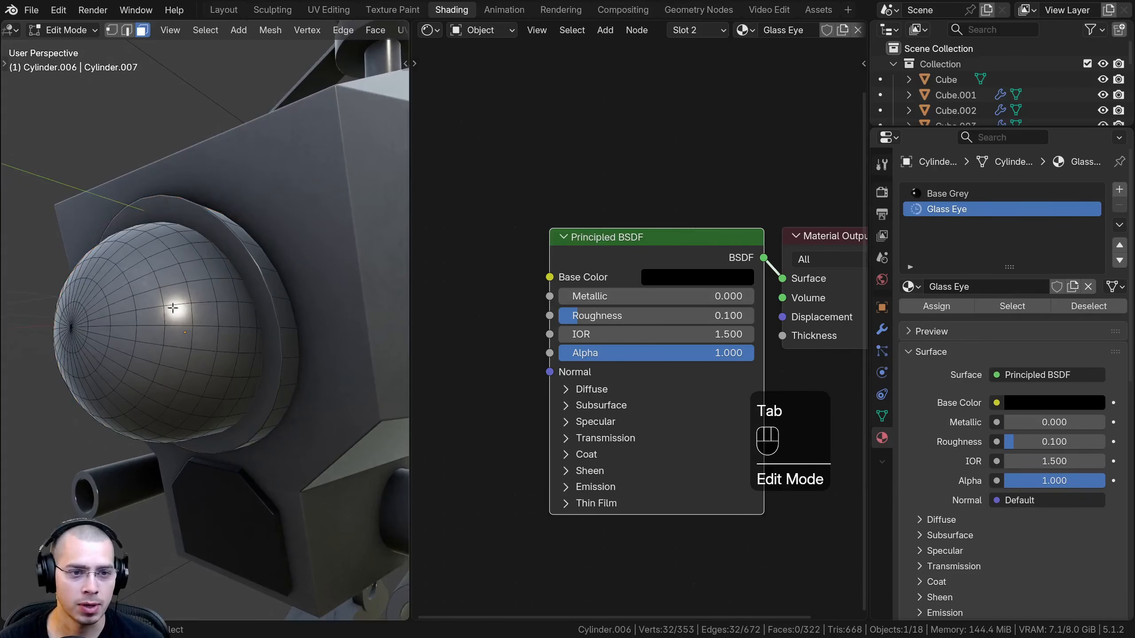
pyautogui.click(150, 312)
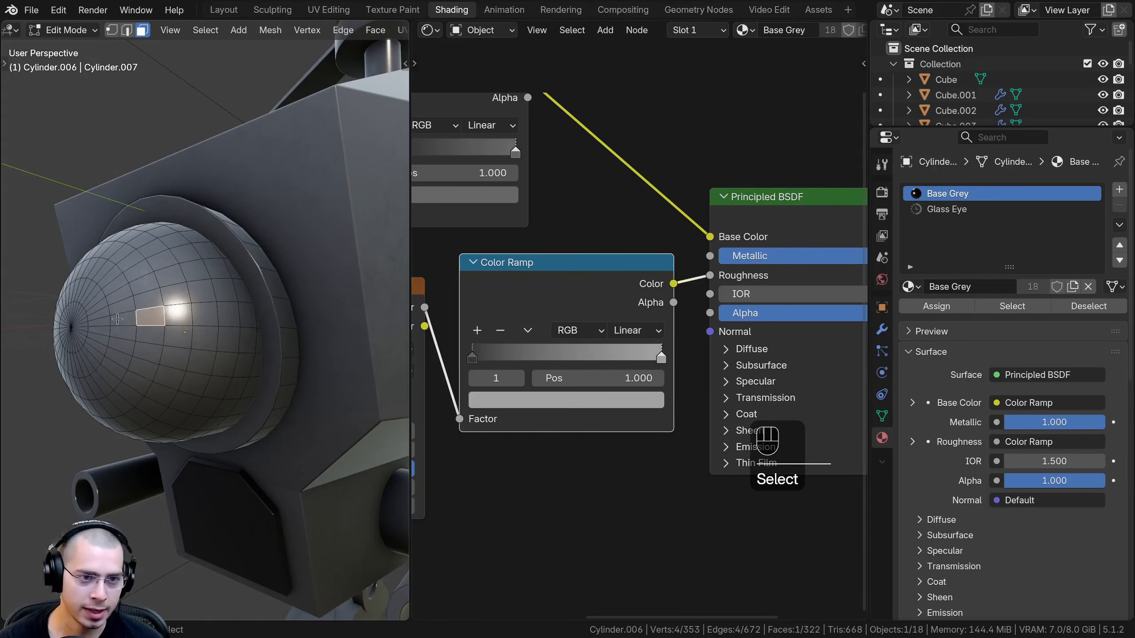
pyautogui.press('l')
pyautogui.moveTo(140, 192); pyautogui.dragTo(215, 203, button='middle')
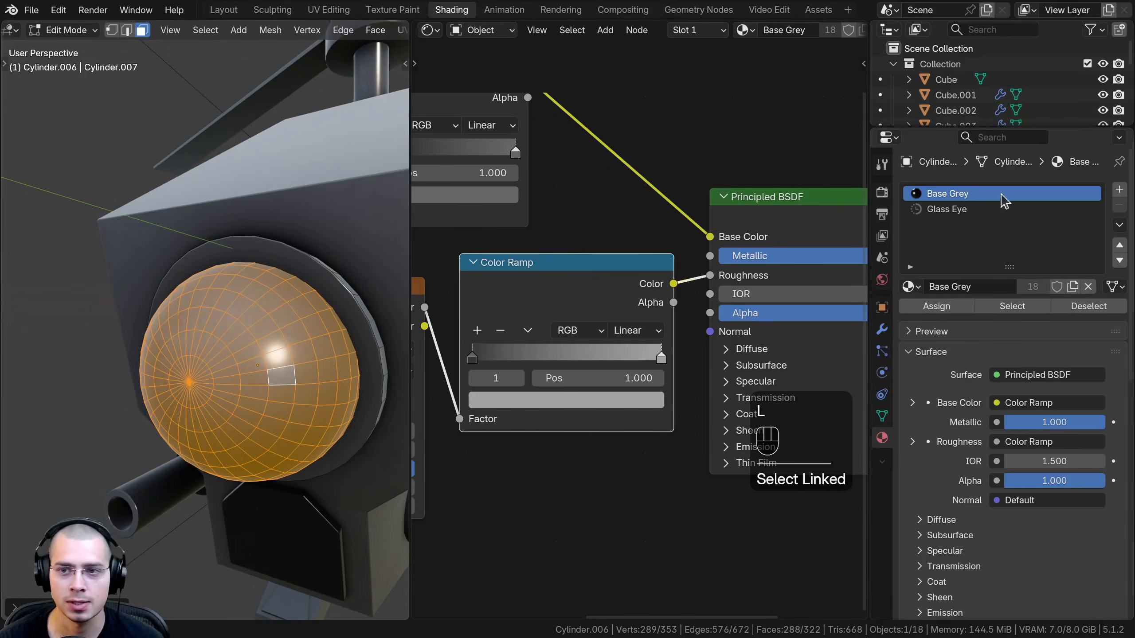
# - Assign Glass Eye to the selected sphere faces and return to Object Mode to inspect the dome
pyautogui.click(947, 211)
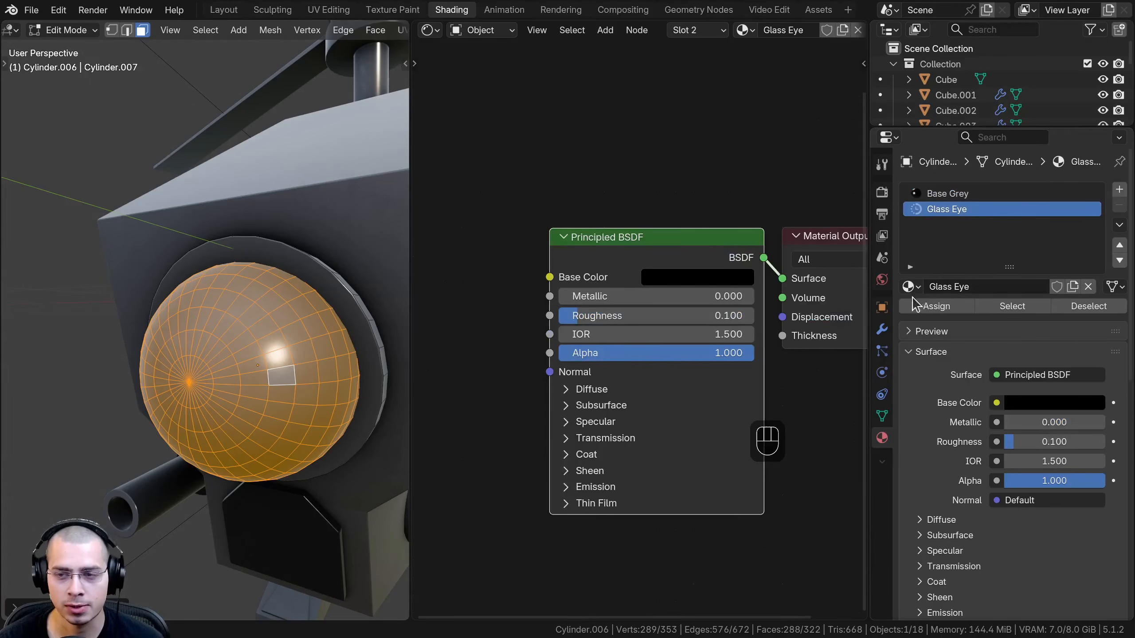
pyautogui.click(925, 308)
pyautogui.scroll(-5, 250, 336)
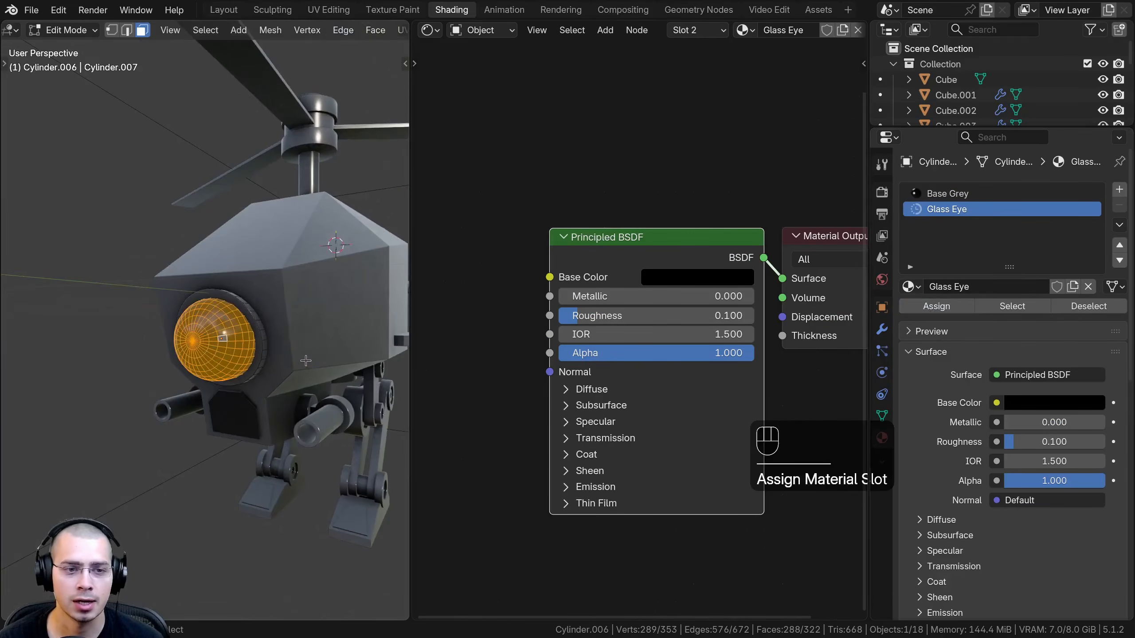
pyautogui.press('Tab')
pyautogui.keyDown('shift'); pyautogui.moveTo(286, 304); pyautogui.dragTo(279, 264, button='middle'); pyautogui.keyUp('shift')
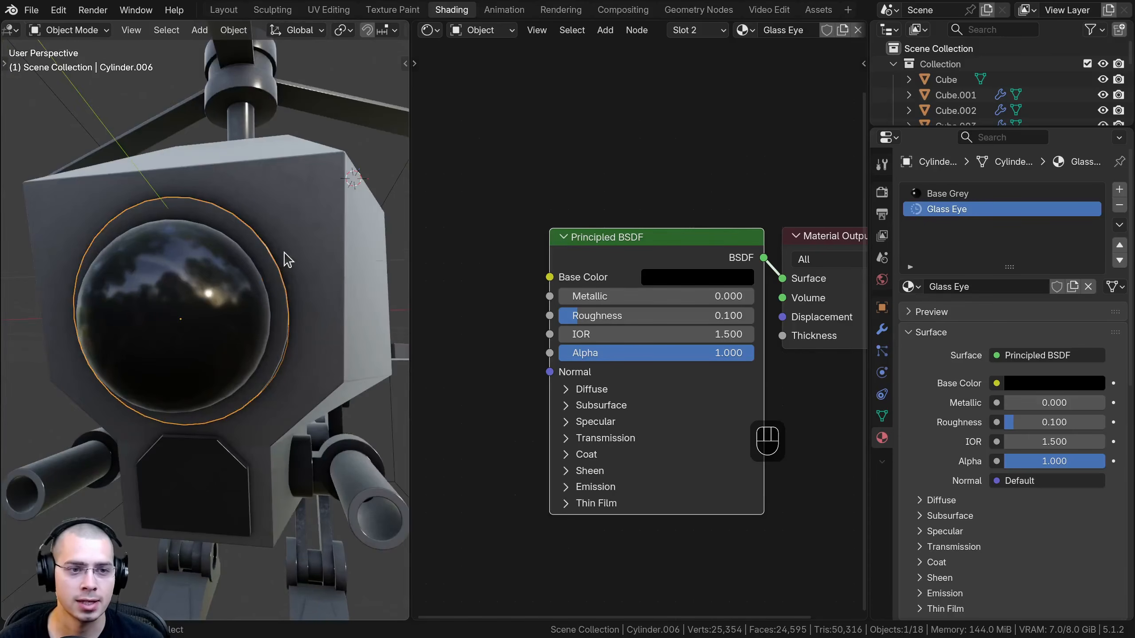
pyautogui.press('KP_Decimal')
pyautogui.scroll(-8, 325, 314)
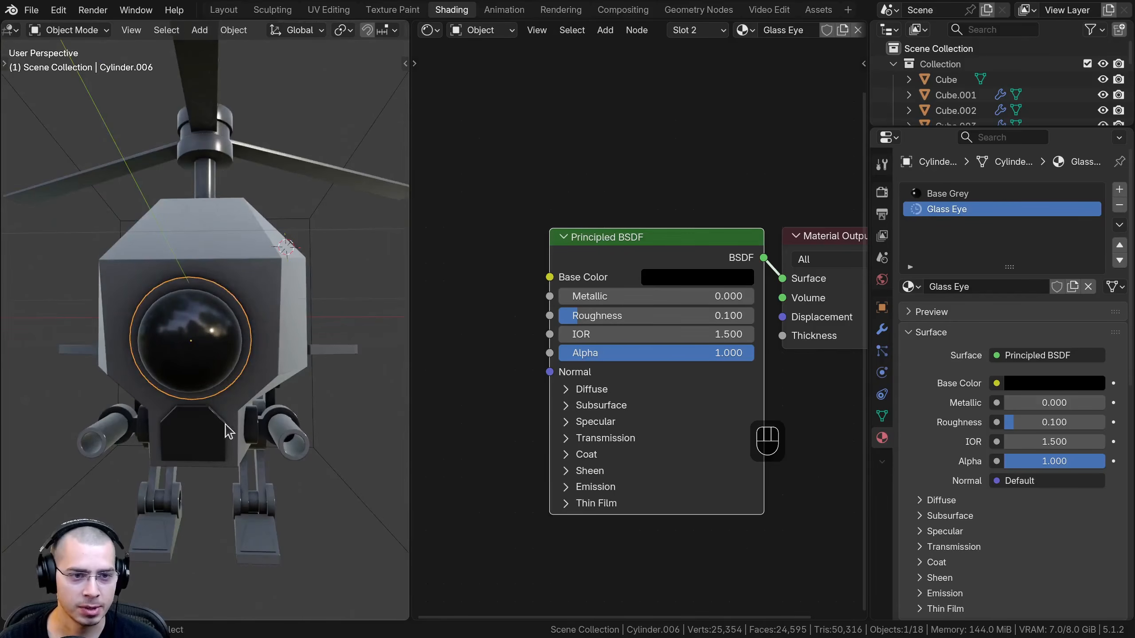
# - Hide the front dome object and the helicopter's main body
pyautogui.moveTo(224, 423); pyautogui.dragTo(284, 325, button='middle')
pyautogui.press('h')
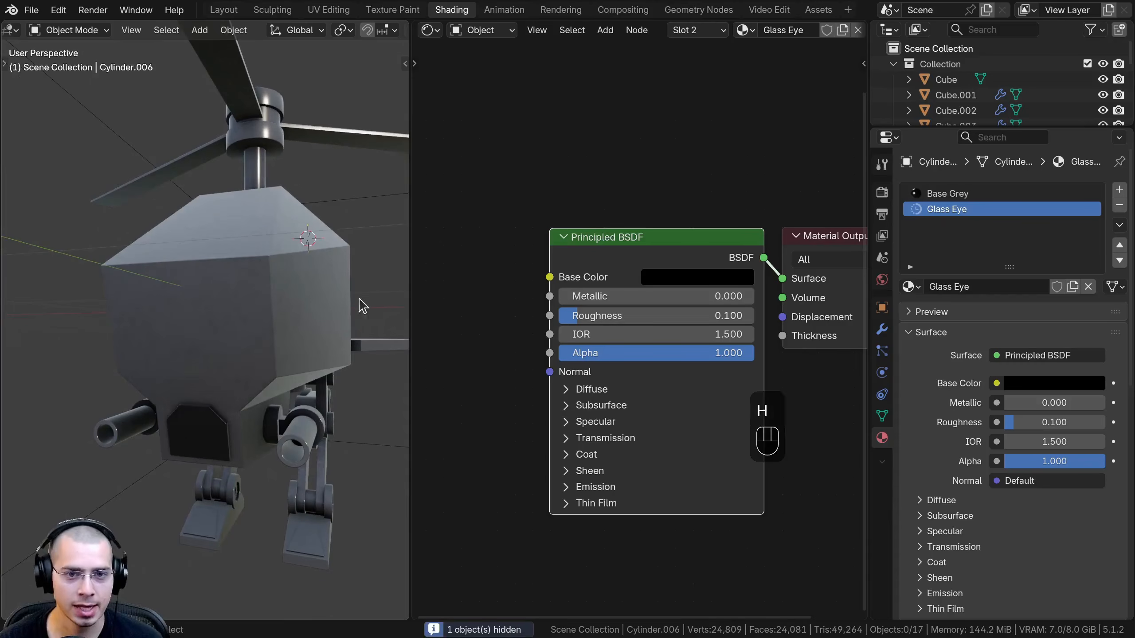
pyautogui.moveTo(411, 304); pyautogui.dragTo(614, 286)
pyautogui.click(382, 275)
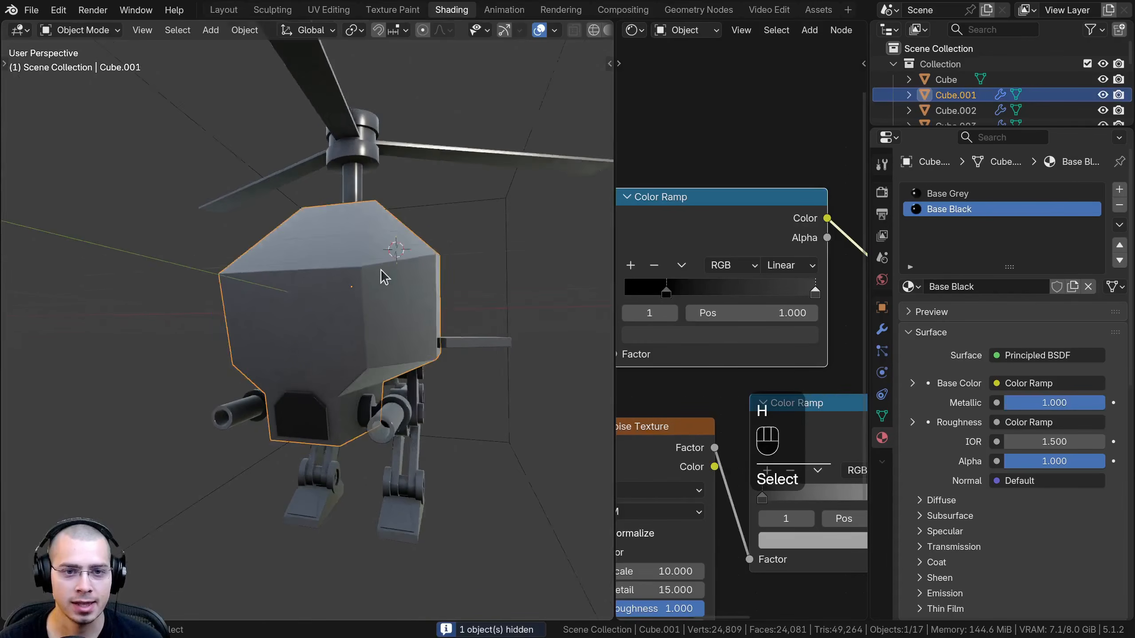
pyautogui.moveTo(385, 274); pyautogui.dragTo(228, 309, button='middle')
pyautogui.press('h')
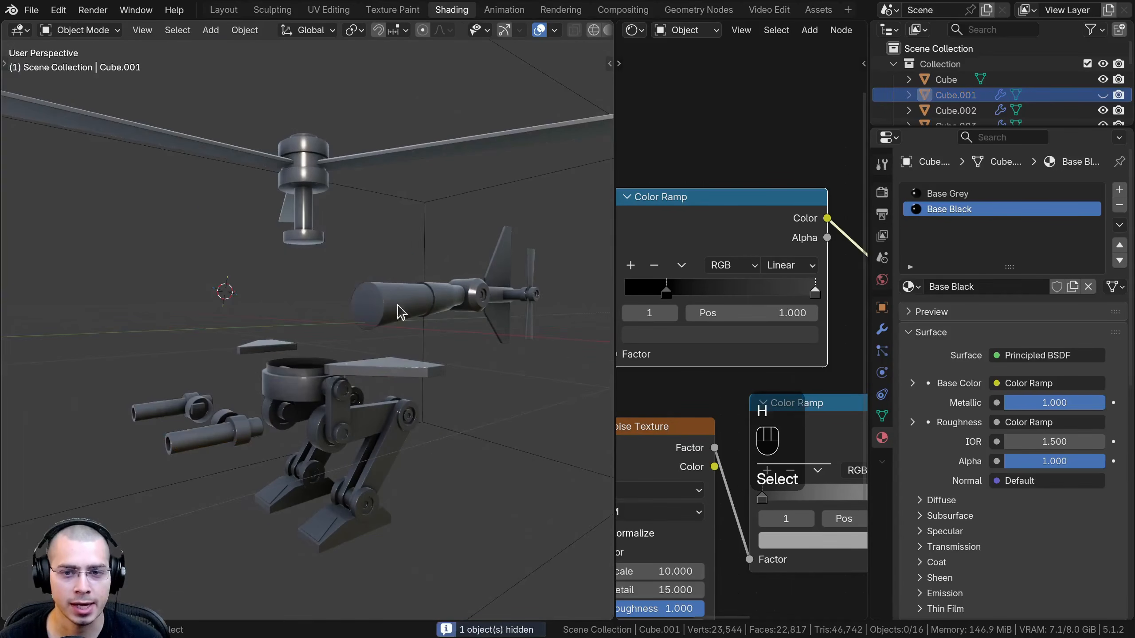
# - Replace the main rotor blades' material with the existing Base Black
pyautogui.moveTo(616, 309); pyautogui.dragTo(554, 310)
pyautogui.moveTo(275, 207); pyautogui.dragTo(219, 255, button='middle')
pyautogui.keyDown('shift'); pyautogui.moveTo(219, 255); pyautogui.dragTo(286, 331, button='middle'); pyautogui.keyUp('shift')
pyautogui.click(265, 306)
pyautogui.click(909, 256)
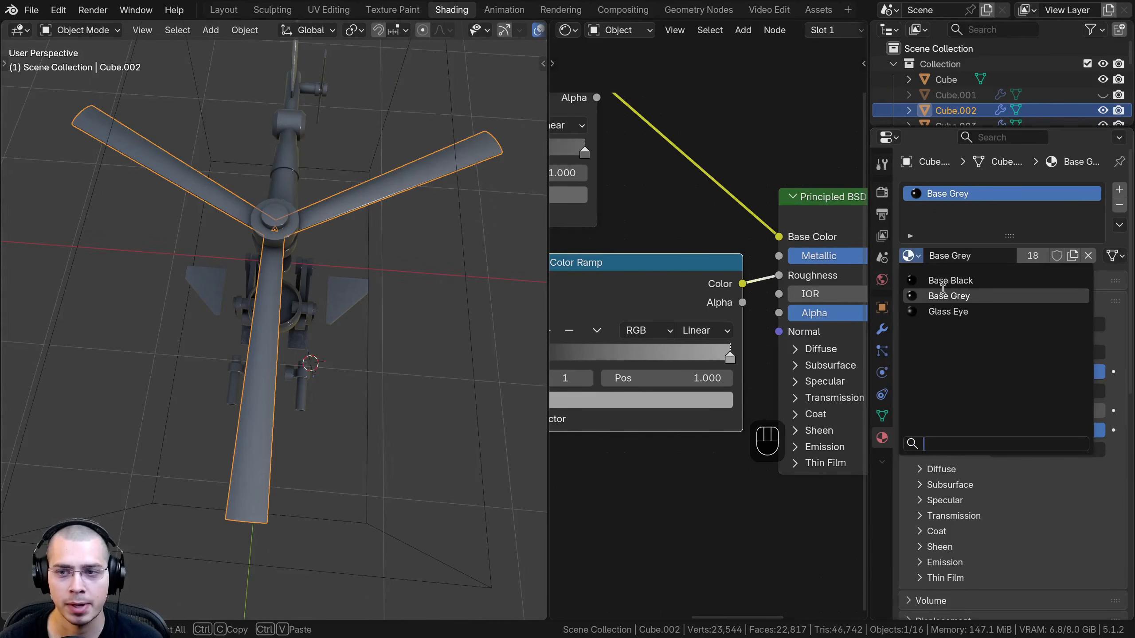
pyautogui.click(919, 282)
pyautogui.moveTo(400, 370); pyautogui.dragTo(329, 333, button='middle')
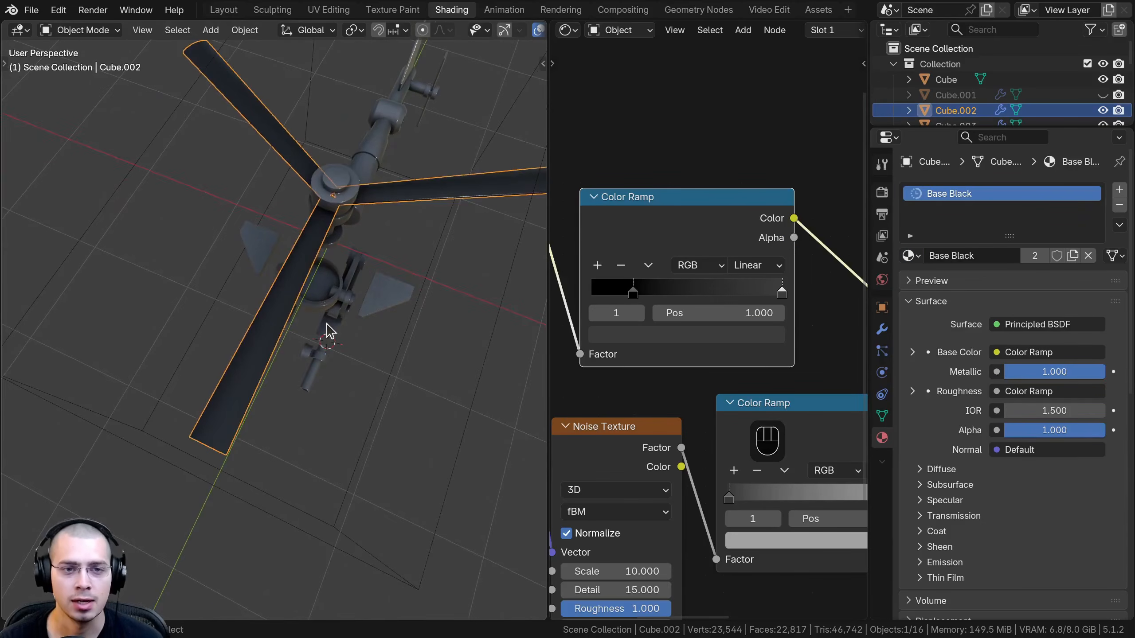
# - Select the face loop around the rotor blade's outer section together with all its end cap faces in Edit Mode
pyautogui.press('Tab')
pyautogui.moveTo(327, 265); pyautogui.dragTo(229, 252, button='middle')
pyautogui.scroll(2, 289, 263)
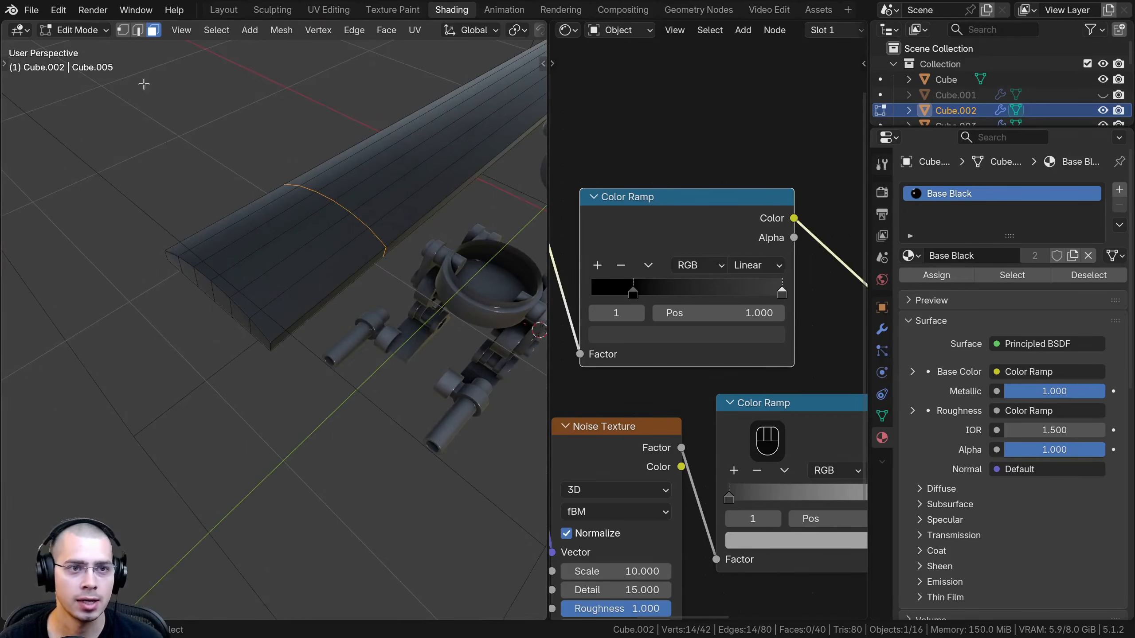
pyautogui.keyDown('alt'); pyautogui.click(297, 224); pyautogui.keyUp('alt')
pyautogui.scroll(2, 306, 293)
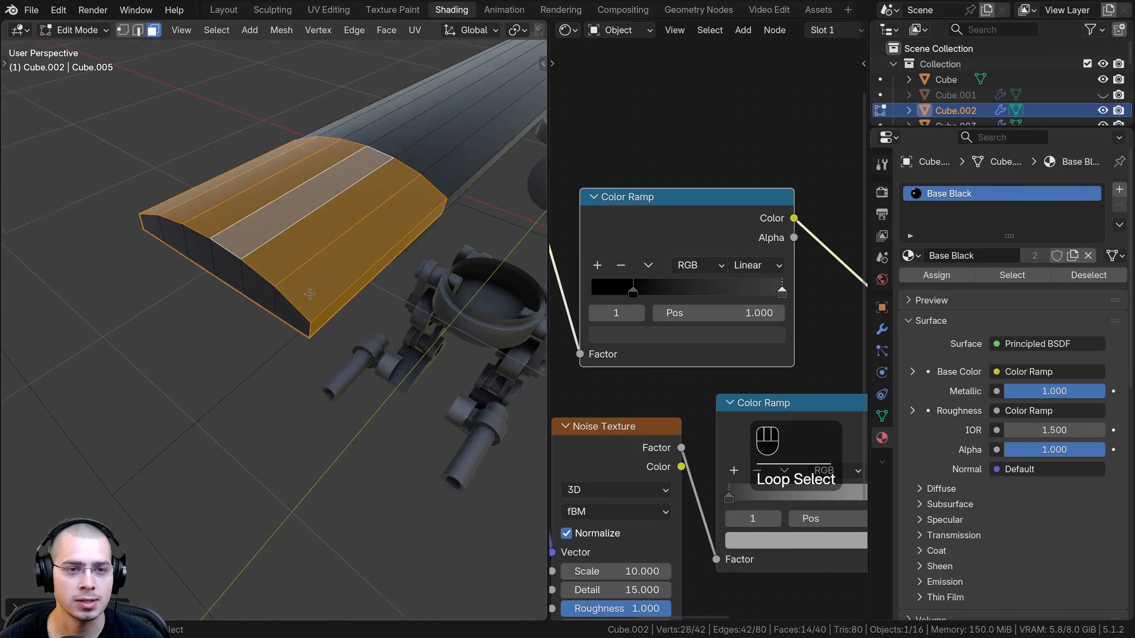
pyautogui.keyDown('shift'); pyautogui.click(286, 308); pyautogui.keyUp('shift')
pyautogui.keyDown('shift'); pyautogui.click(258, 284); pyautogui.keyUp('shift')
pyautogui.keyDown('shift'); pyautogui.click(226, 266); pyautogui.keyUp('shift')
pyautogui.keyDown('shift'); pyautogui.click(197, 250); pyautogui.keyUp('shift')
pyautogui.keyDown('shift'); pyautogui.click(162, 234); pyautogui.keyUp('shift')
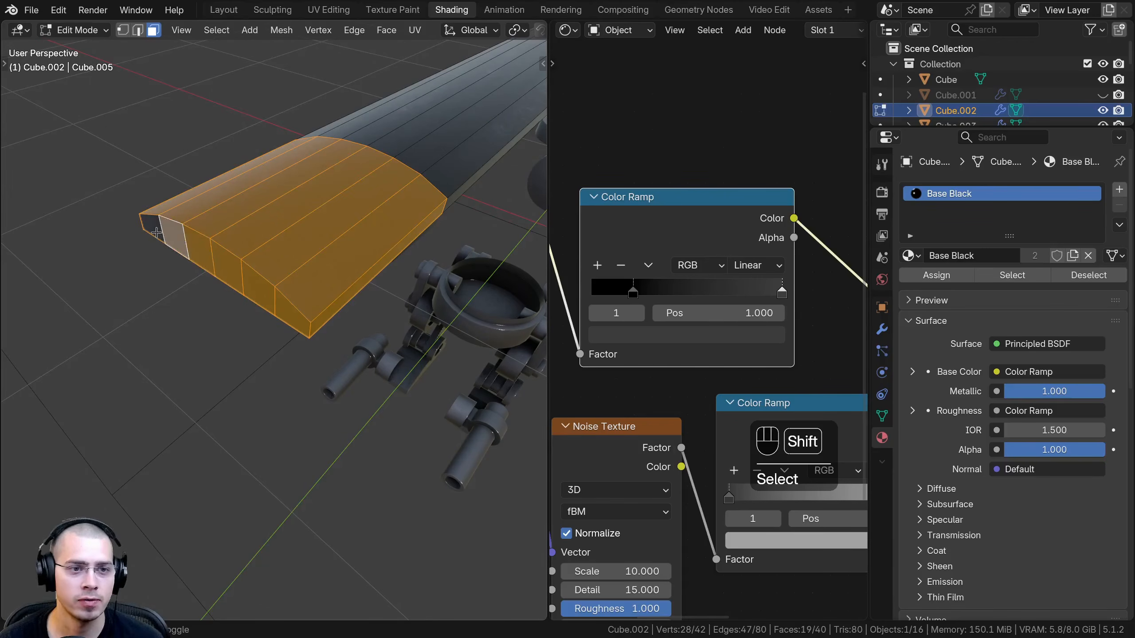
pyautogui.keyDown('shift'); pyautogui.click(156, 233); pyautogui.keyUp('shift')
pyautogui.keyDown('shift'); pyautogui.moveTo(304, 193); pyautogui.dragTo(284, 231, button='middle'); pyautogui.keyUp('shift')
pyautogui.keyDown('shift'); pyautogui.moveTo(137, 189); pyautogui.dragTo(130, 211, button='middle'); pyautogui.keyUp('shift')
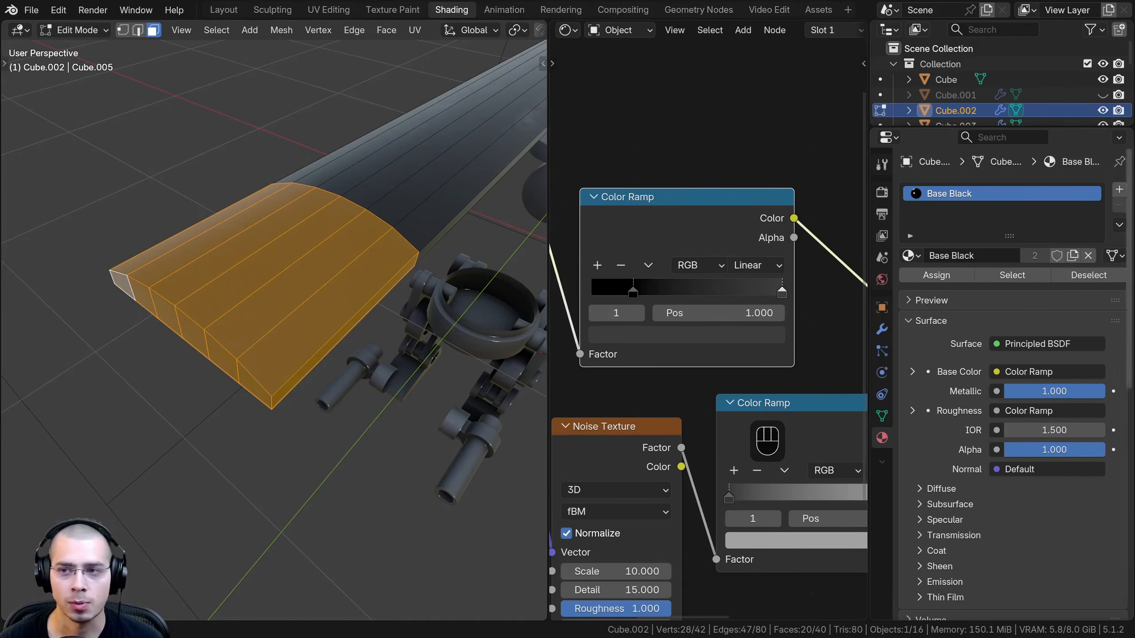
# - Add a second material slot to the rotor blades, load Base Grey into it and duplicate it as an independent material
pyautogui.click(1120, 191)
pyautogui.click(910, 286)
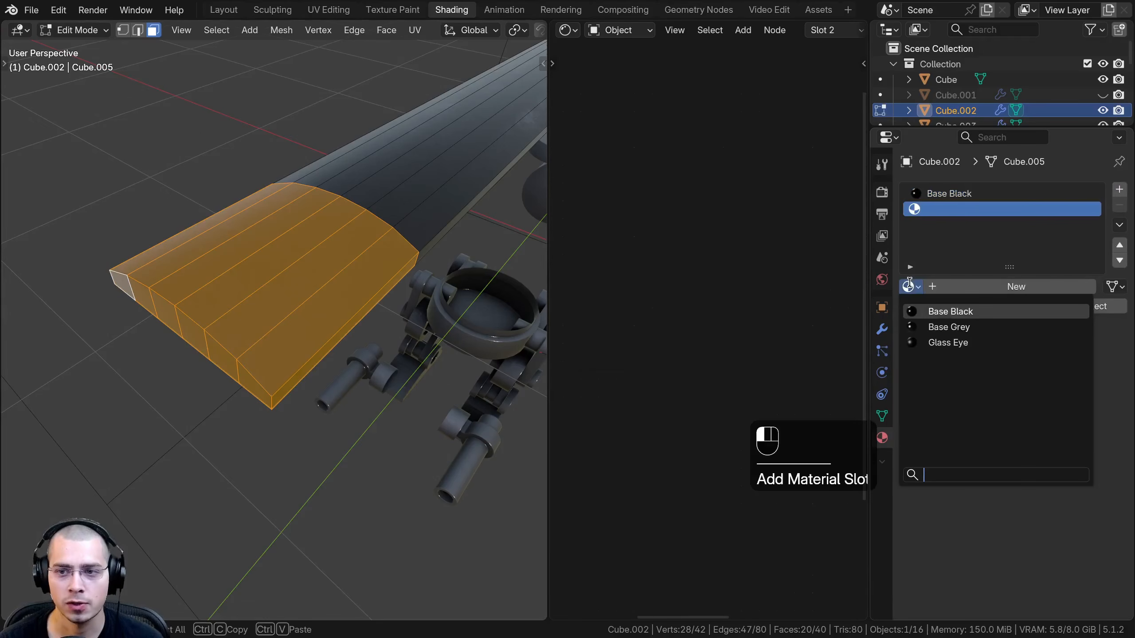
pyautogui.click(942, 327)
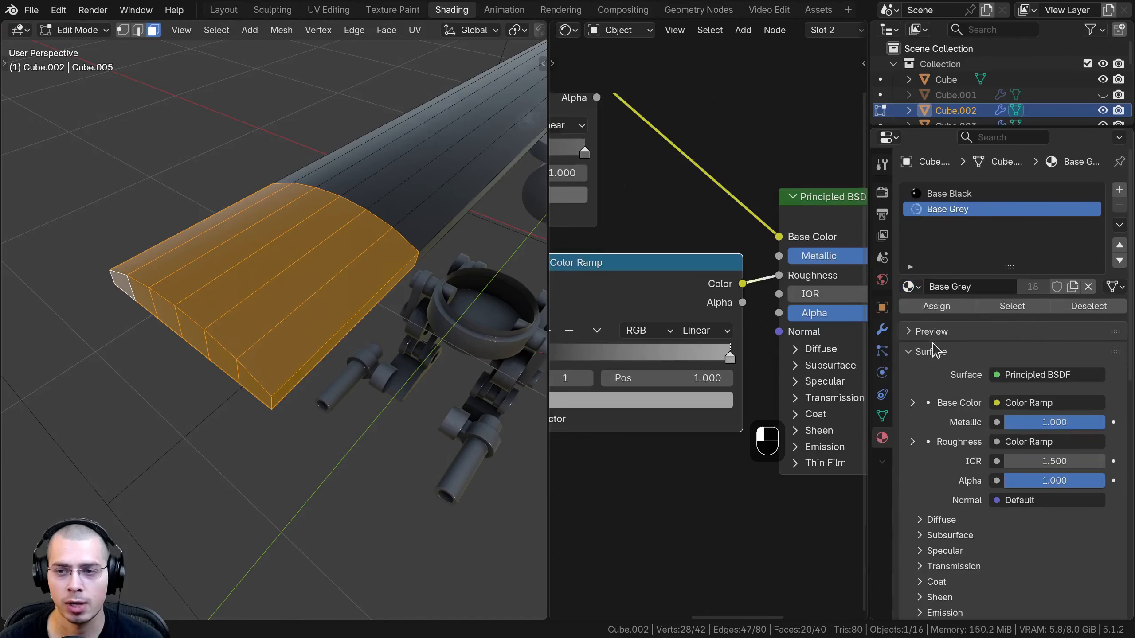
pyautogui.click(1073, 288)
# - Rename the copied material in the blades' second slot as Base Red
pyautogui.click(990, 286)
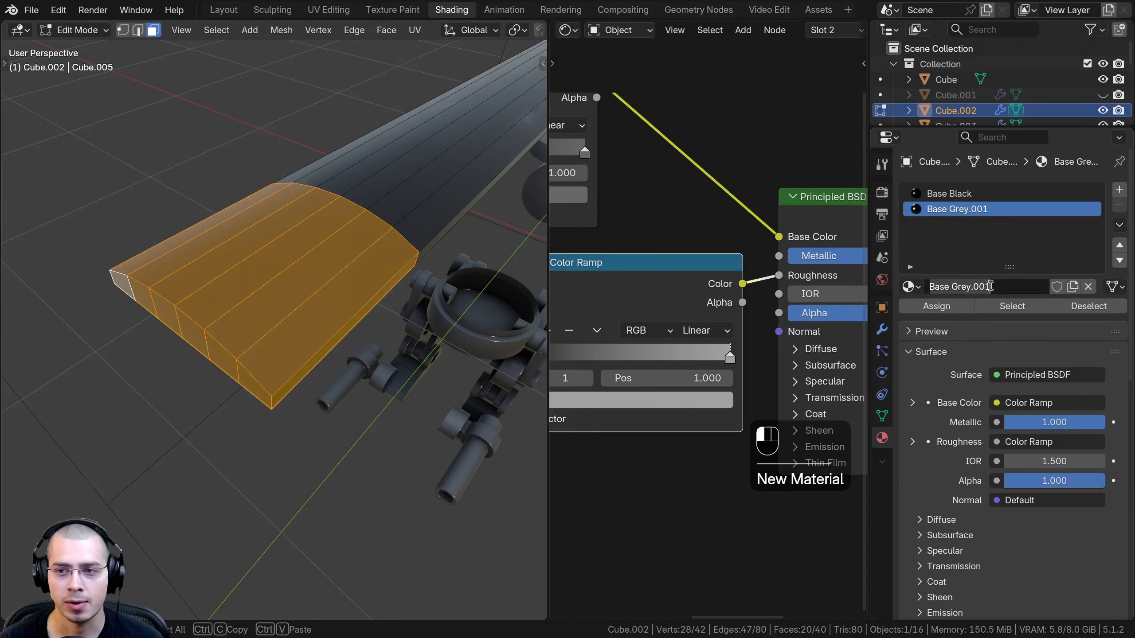
pyautogui.press('BackSpace')
pyautogui.press('BackSpace')
pyautogui.press('BackSpace')
pyautogui.press('BackSpace')
pyautogui.press('BackSpace')
pyautogui.press('BackSpace')
pyautogui.press('BackSpace')
pyautogui.press('BackSpace')
pyautogui.write('Red')
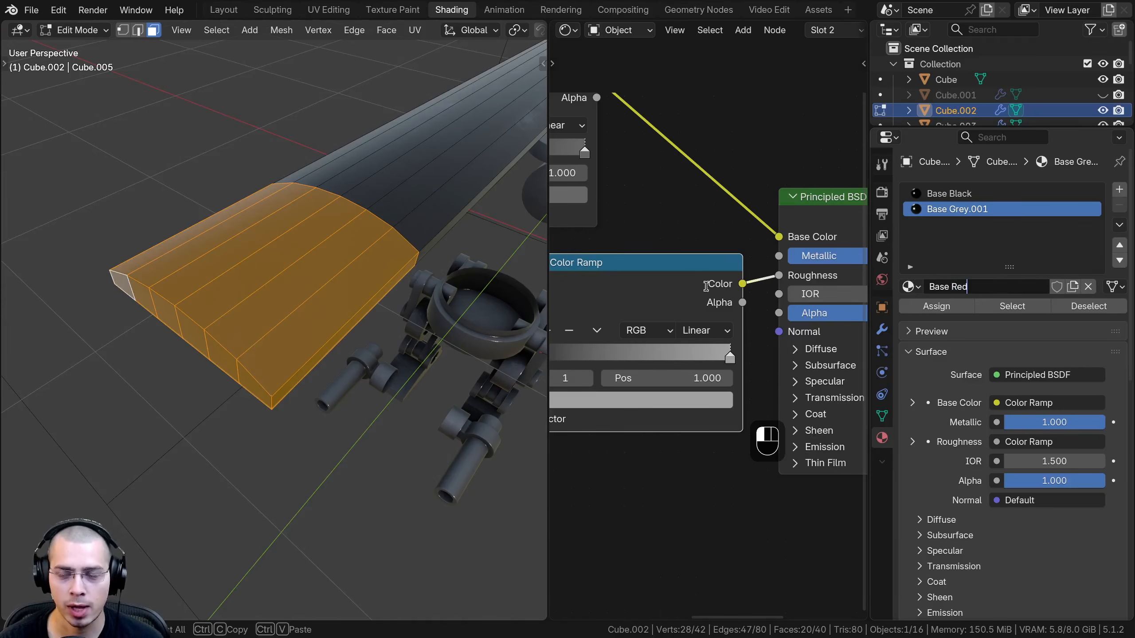
pyautogui.press('Return')
# - Assign Base Red to the selected blade tip faces and return to Object Mode
pyautogui.click(941, 309)
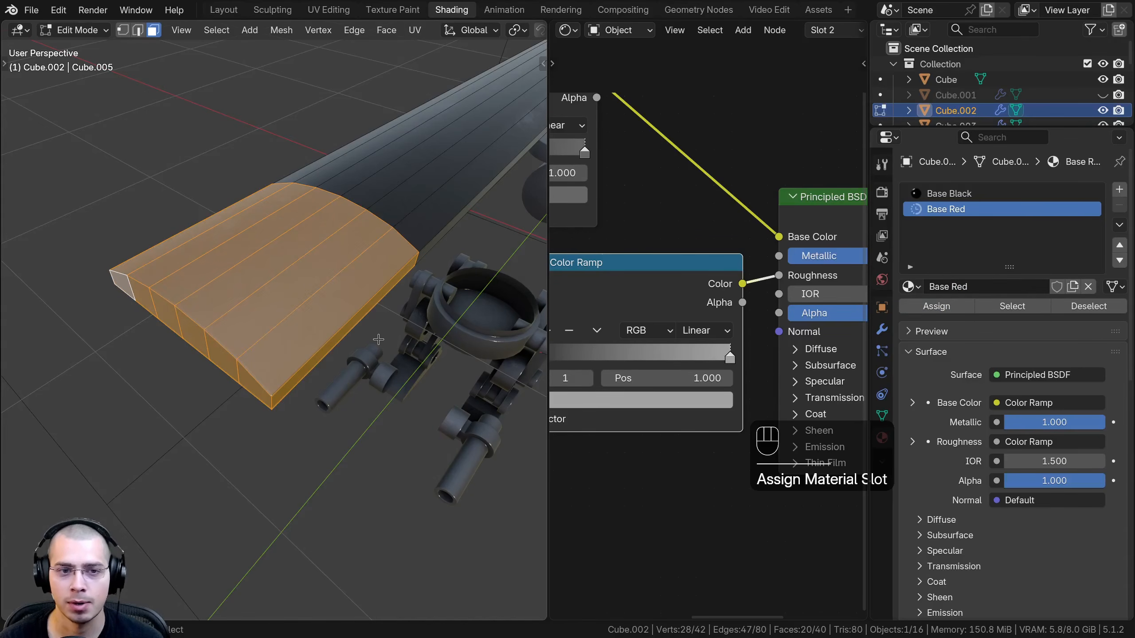
pyautogui.press('Tab')
pyautogui.scroll(-3, 681, 334)
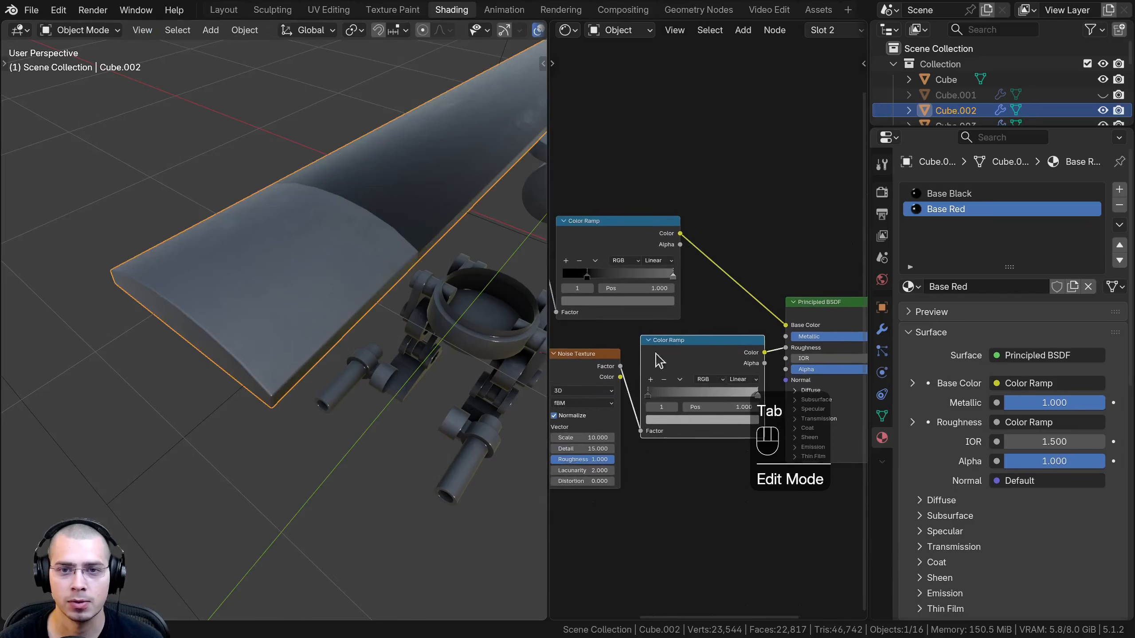
pyautogui.moveTo(550, 295); pyautogui.dragTo(436, 295)
pyautogui.moveTo(585, 322); pyautogui.dragTo(621, 358, button='middle')
pyautogui.scroll(6, 594, 313)
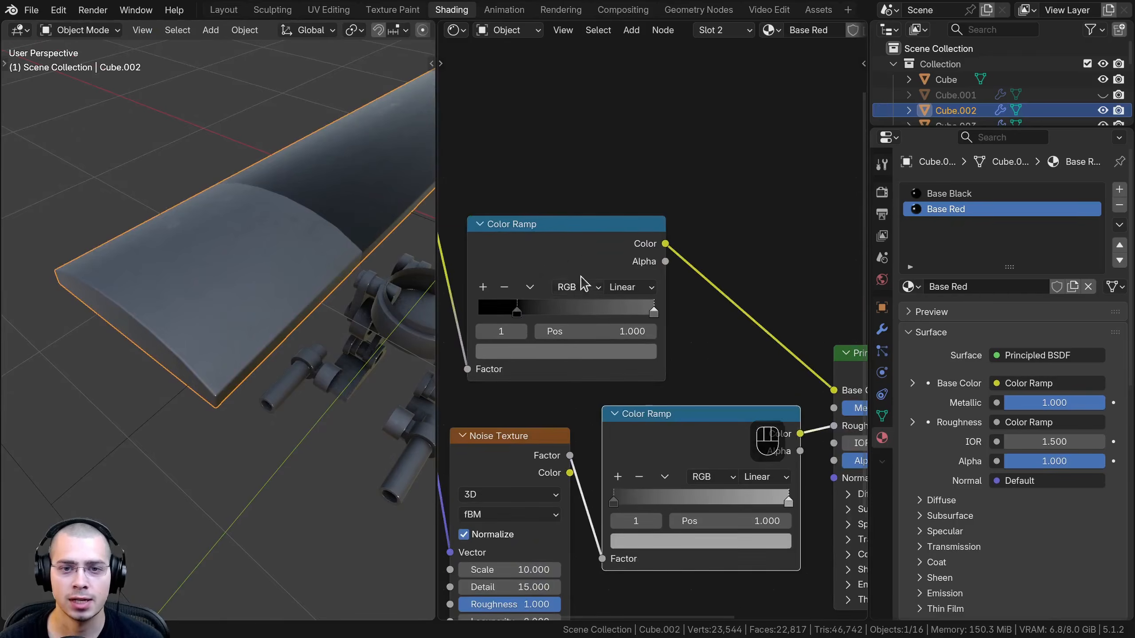
# - Set the light stop of Base Red's Base Color ramp to dark red #8E151B and reopen its colour values
pyautogui.moveTo(605, 292); pyautogui.dragTo(608, 291)
pyautogui.moveTo(608, 292); pyautogui.dragTo(650, 300, button='middle')
pyautogui.scroll(-2, 635, 313)
pyautogui.click(621, 356)
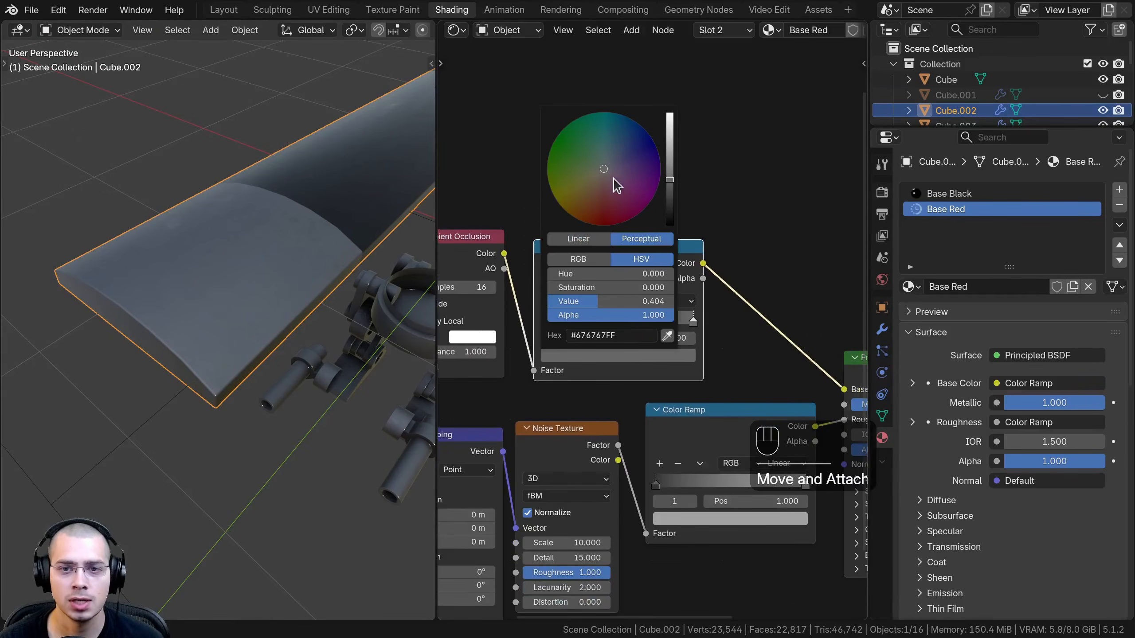
pyautogui.moveTo(613, 183); pyautogui.dragTo(600, 225)
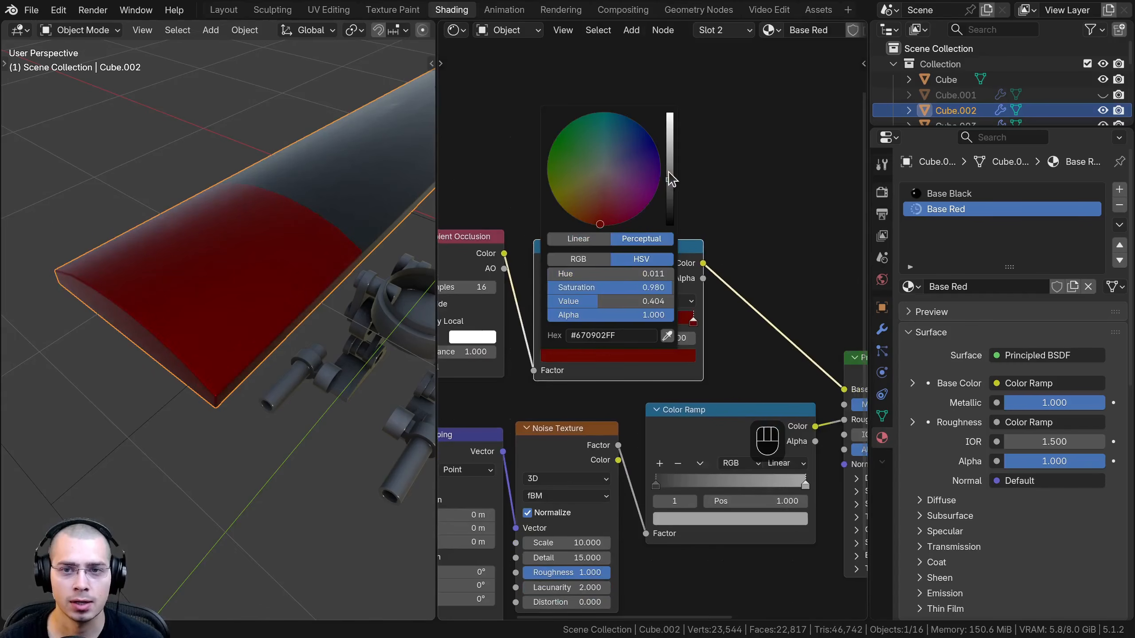
pyautogui.hotkey('ctrl', 'v')
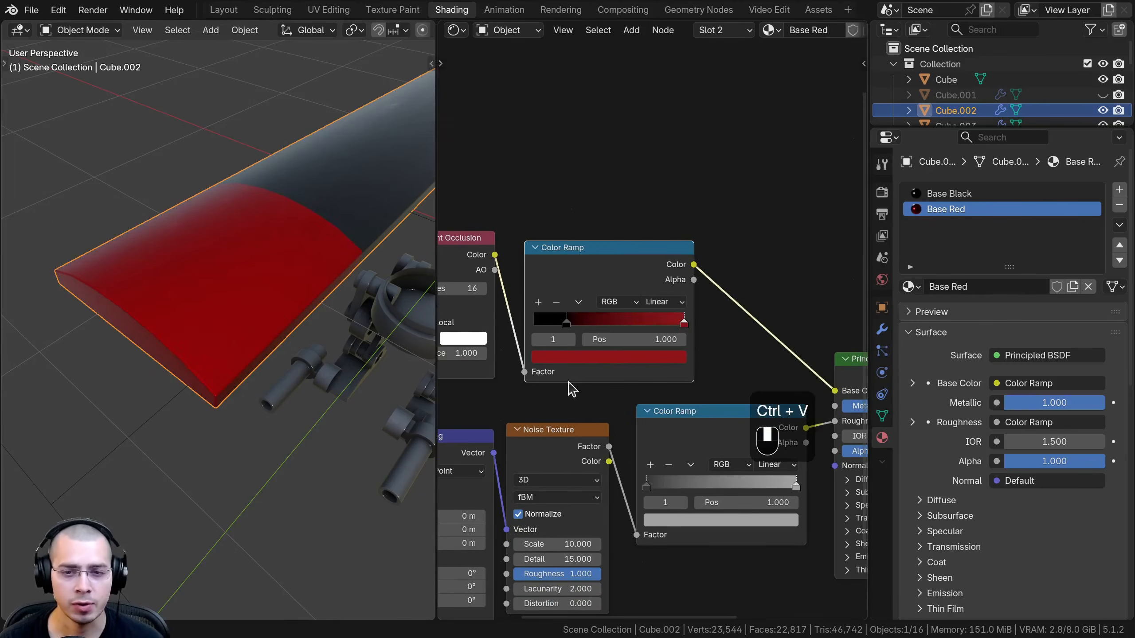
pyautogui.moveTo(570, 388); pyautogui.dragTo(586, 345, button='middle')
pyautogui.scroll(1, 623, 307)
pyautogui.scroll(1, 634, 307)
pyautogui.click(596, 319)
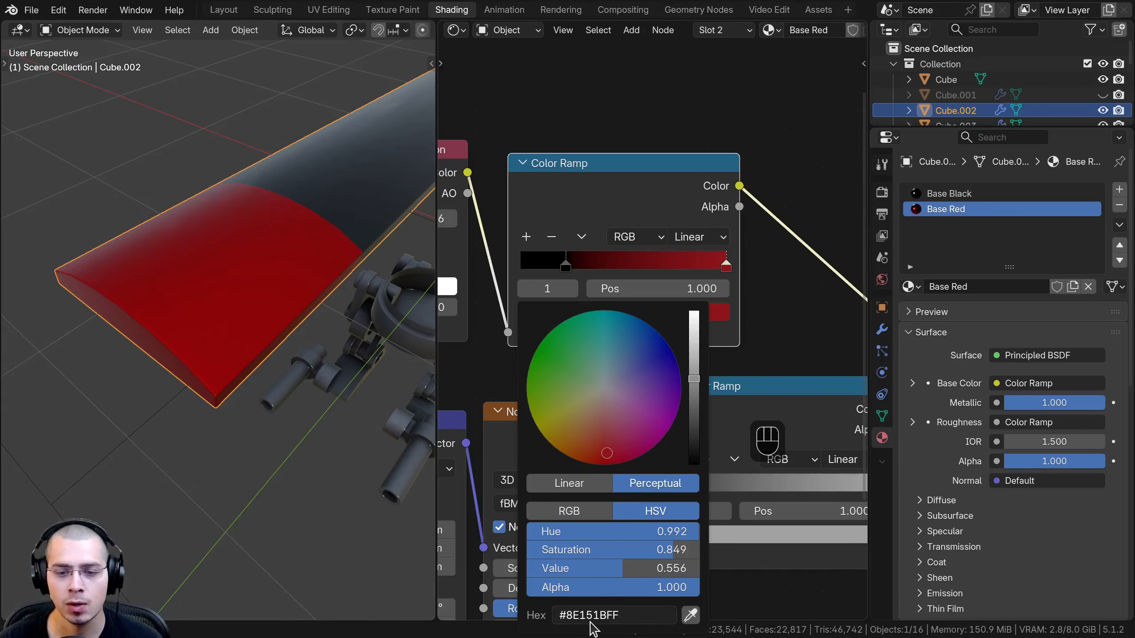
# - Hide the finished rotor blades to expose the rotor mast
pyautogui.scroll(-5, 252, 465)
pyautogui.moveTo(251, 465); pyautogui.dragTo(121, 237, button='middle')
pyautogui.moveTo(254, 375); pyautogui.dragTo(339, 339, button='middle')
pyautogui.moveTo(246, 349); pyautogui.dragTo(239, 338, button='middle')
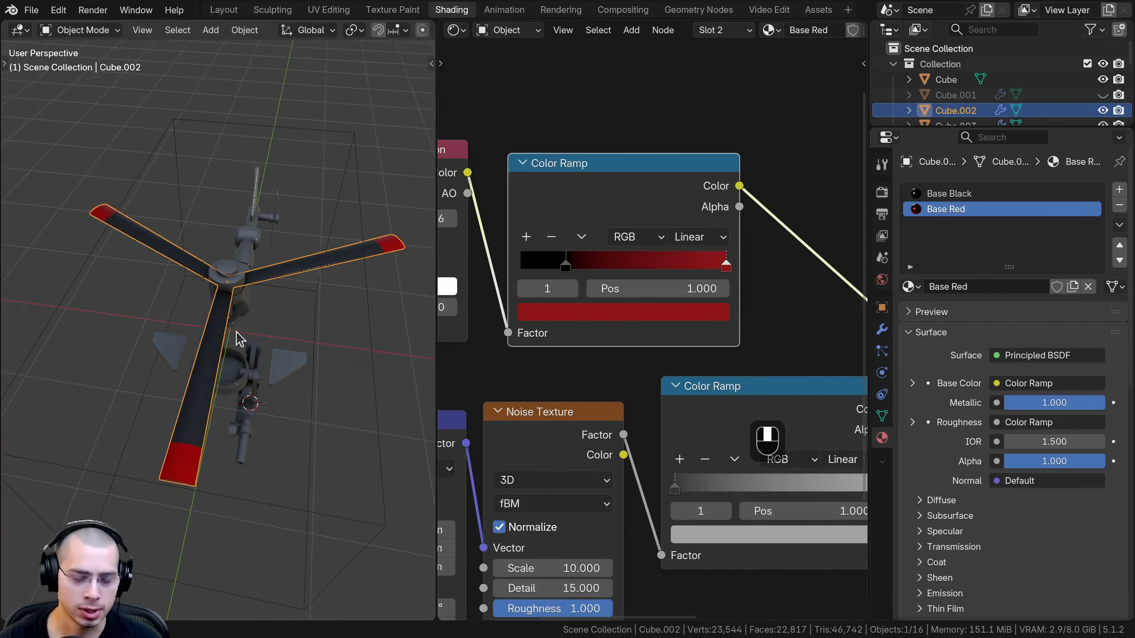
pyautogui.press('h')
# - Replace Base Grey with Base Red on the narrow ring between the mast's two collars, and hide the ring
pyautogui.moveTo(317, 375); pyautogui.dragTo(213, 347, button='middle')
pyautogui.scroll(5, 235, 355)
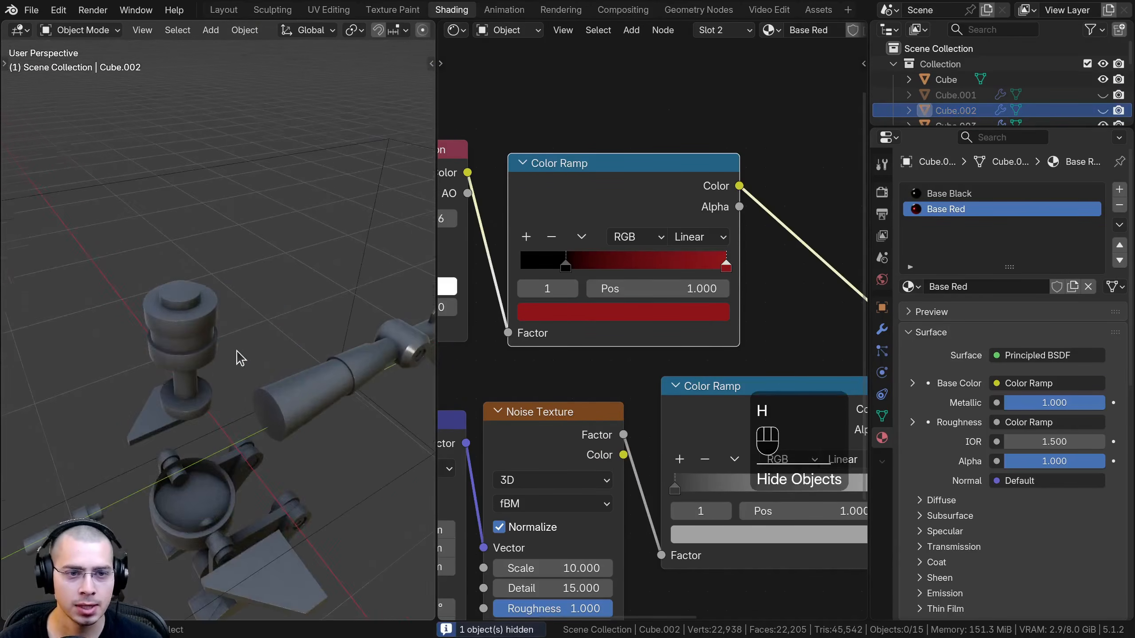
pyautogui.click(237, 367)
pyautogui.scroll(4, 245, 304)
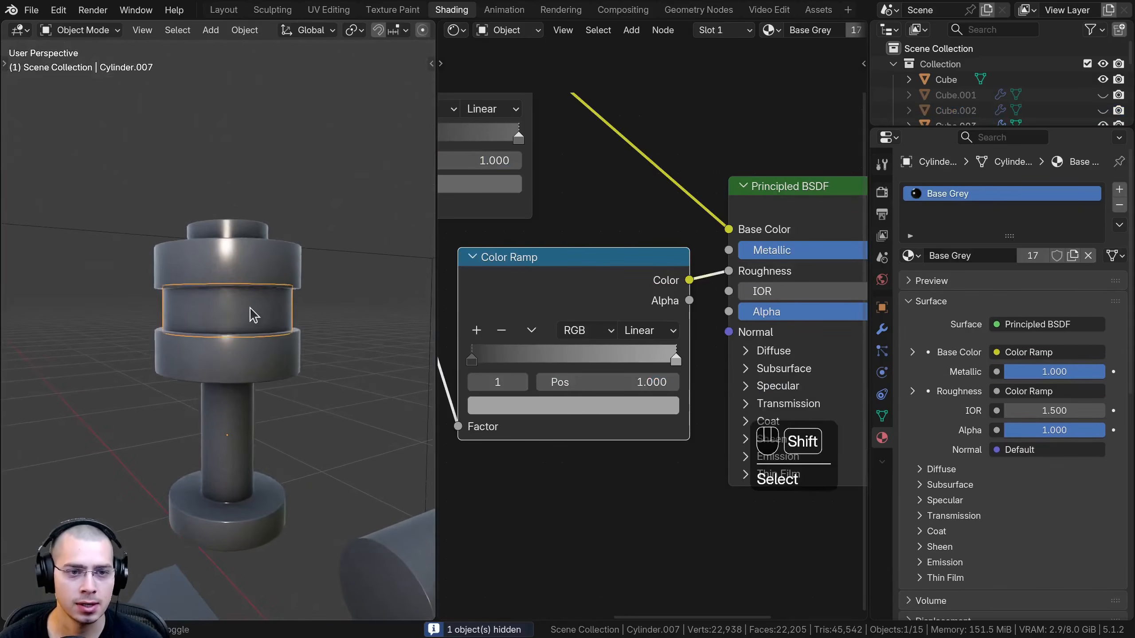
pyautogui.click(907, 255)
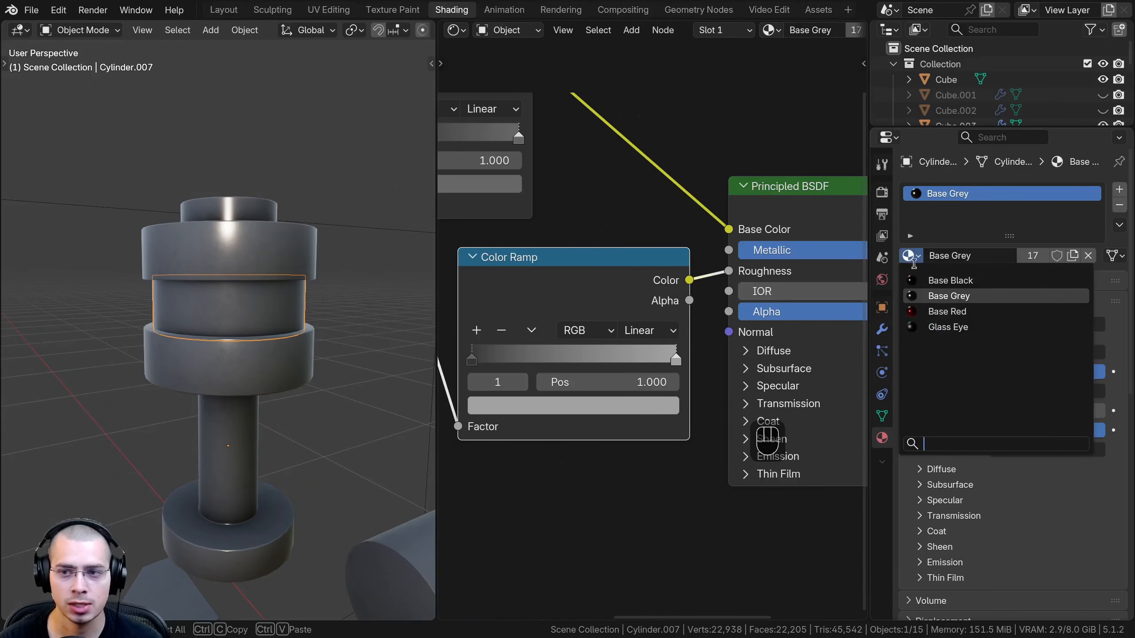
pyautogui.click(933, 311)
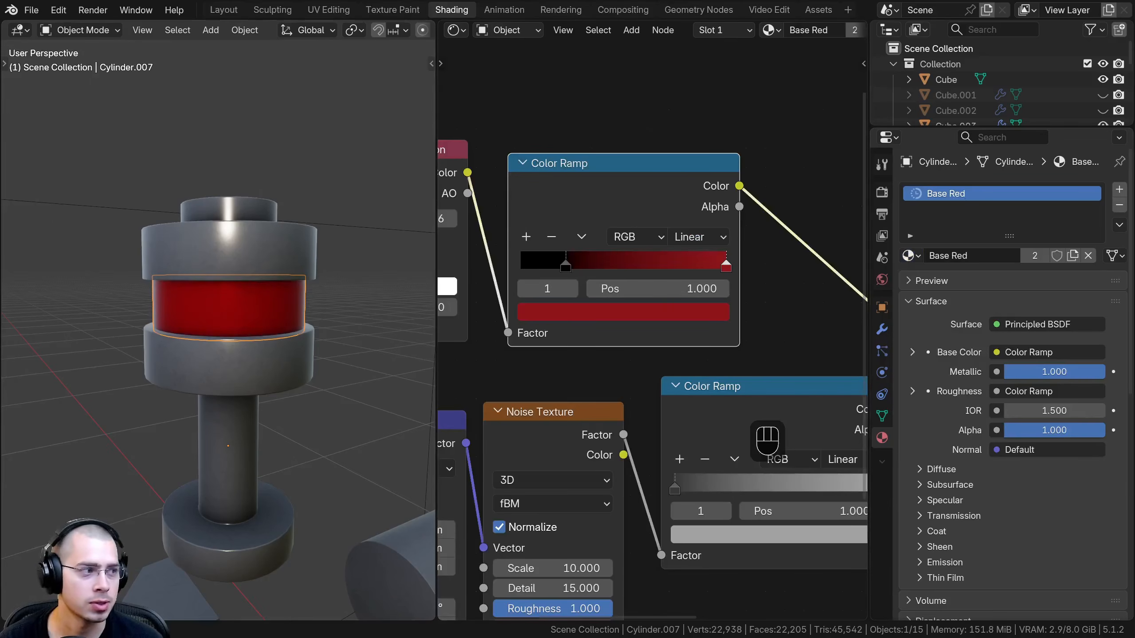
pyautogui.moveTo(234, 358); pyautogui.dragTo(227, 259, button='middle')
pyautogui.press('h')
# - Inset the rotor mast's top cap face by about 0.04 m and extrude it inward to form a shallow recess
pyautogui.click(228, 259)
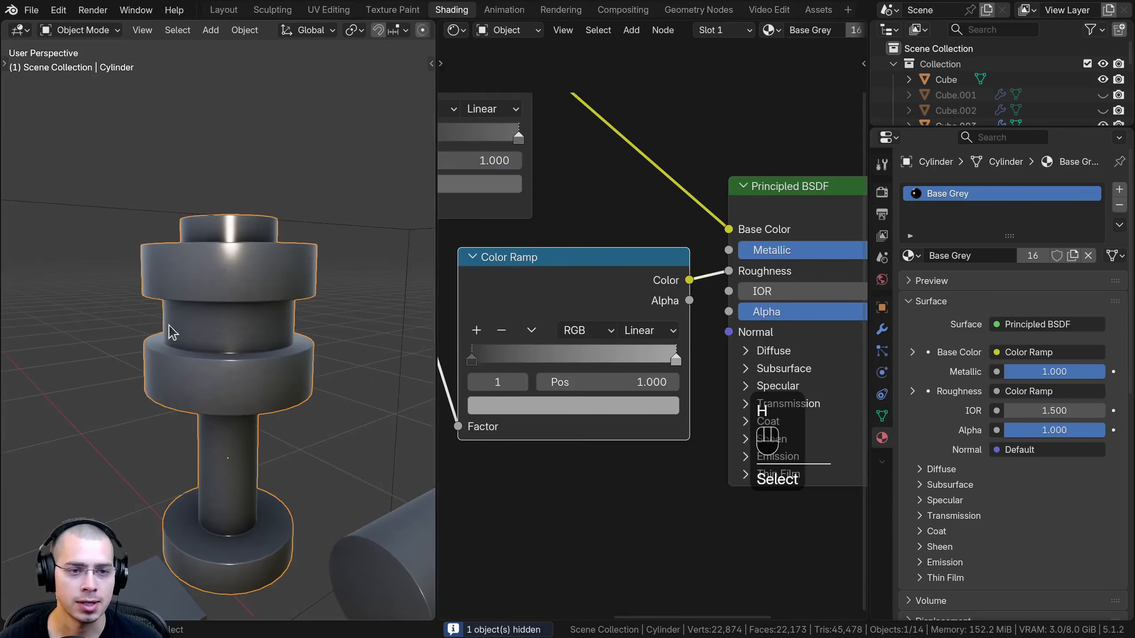
pyautogui.moveTo(284, 313); pyautogui.dragTo(333, 327, button='middle')
pyautogui.scroll(-3, 625, 313)
pyautogui.press('Tab')
pyautogui.click(249, 270)
pyautogui.scroll(3, 291, 353)
pyautogui.press('i')
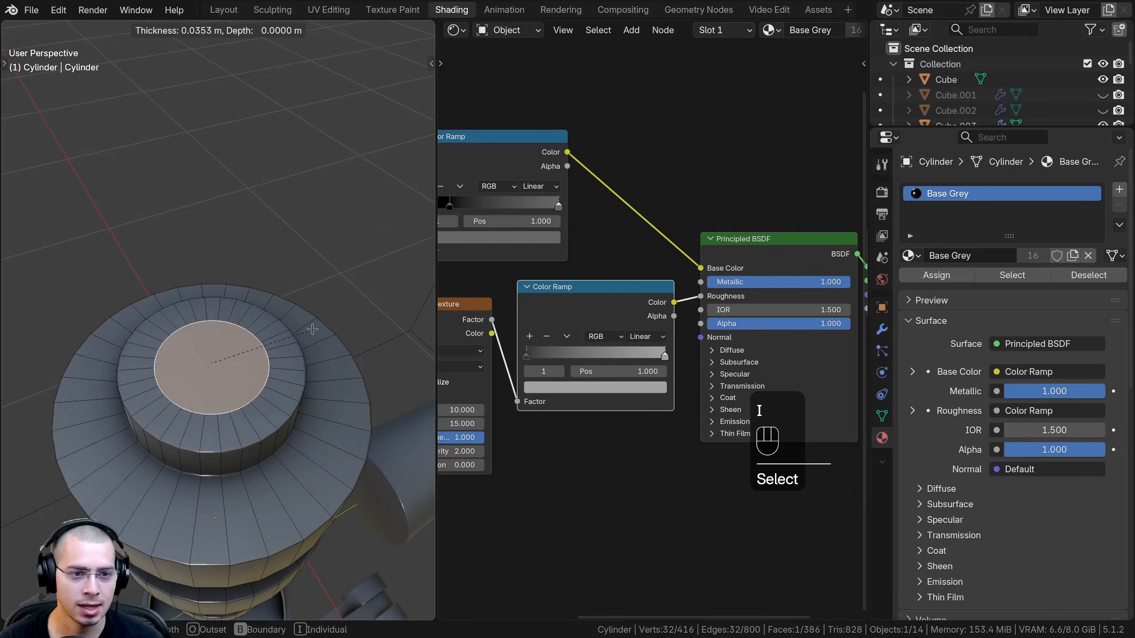
pyautogui.click(305, 327)
pyautogui.press('e')
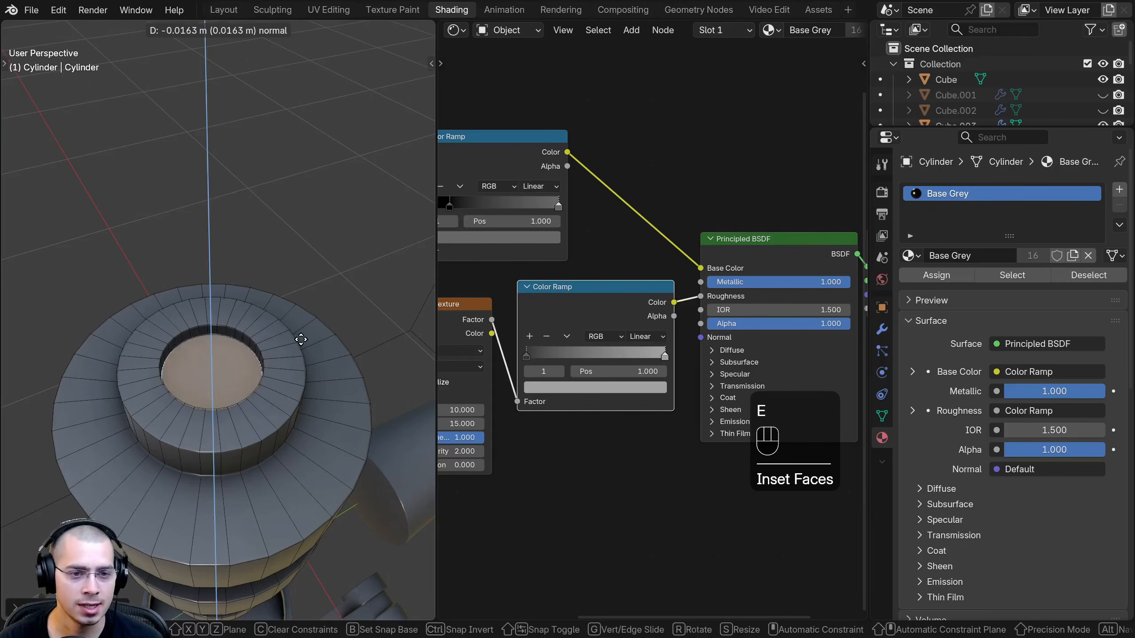
pyautogui.click(298, 347)
# - Select the face loops of the mast's top collar: its outer side, upper ring and inner recess wall
pyautogui.moveTo(298, 347); pyautogui.dragTo(231, 421, button='middle')
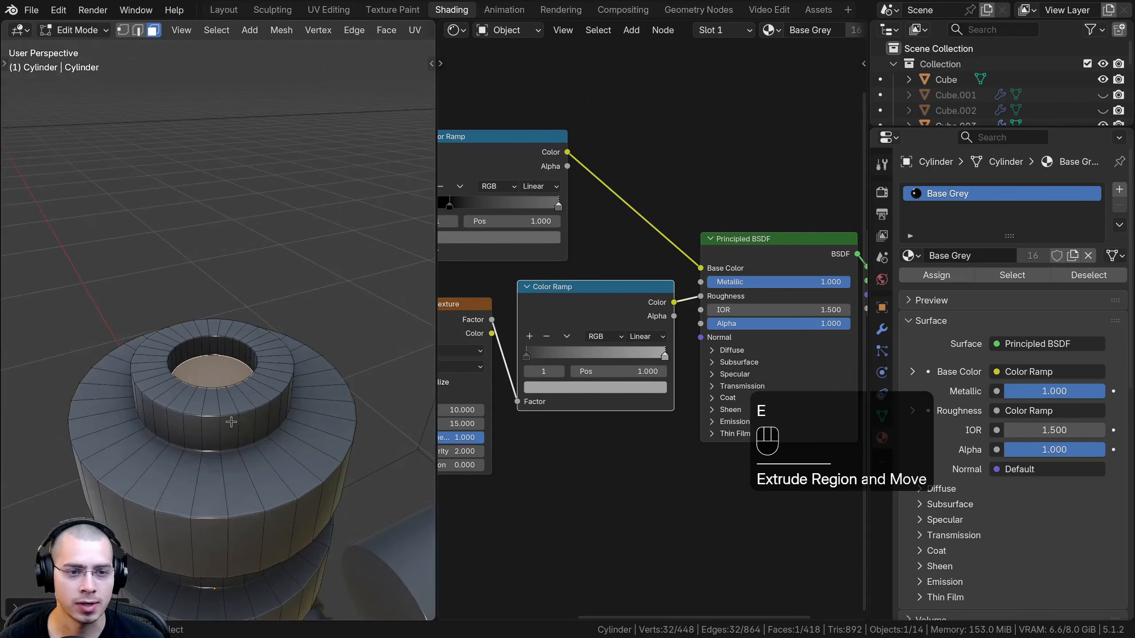
pyautogui.keyDown('alt'); pyautogui.click(222, 428); pyautogui.keyUp('alt')
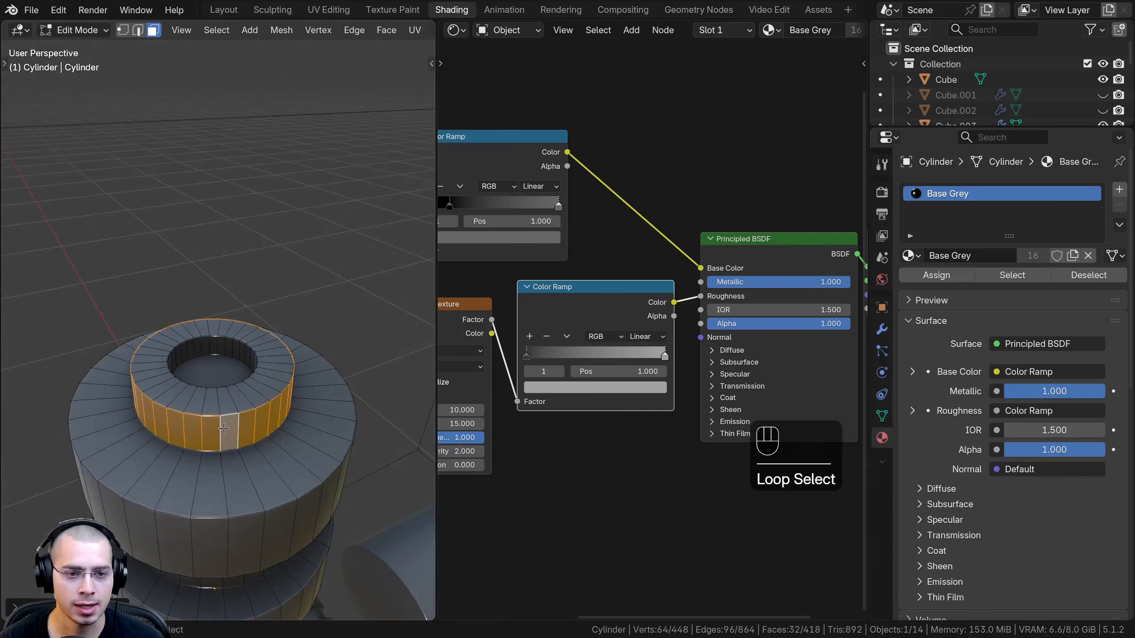
pyautogui.scroll(5, 228, 403)
pyautogui.keyDown('alt'); pyautogui.keyDown('shift'); pyautogui.click(255, 465); pyautogui.keyUp('shift'); pyautogui.keyUp('alt')
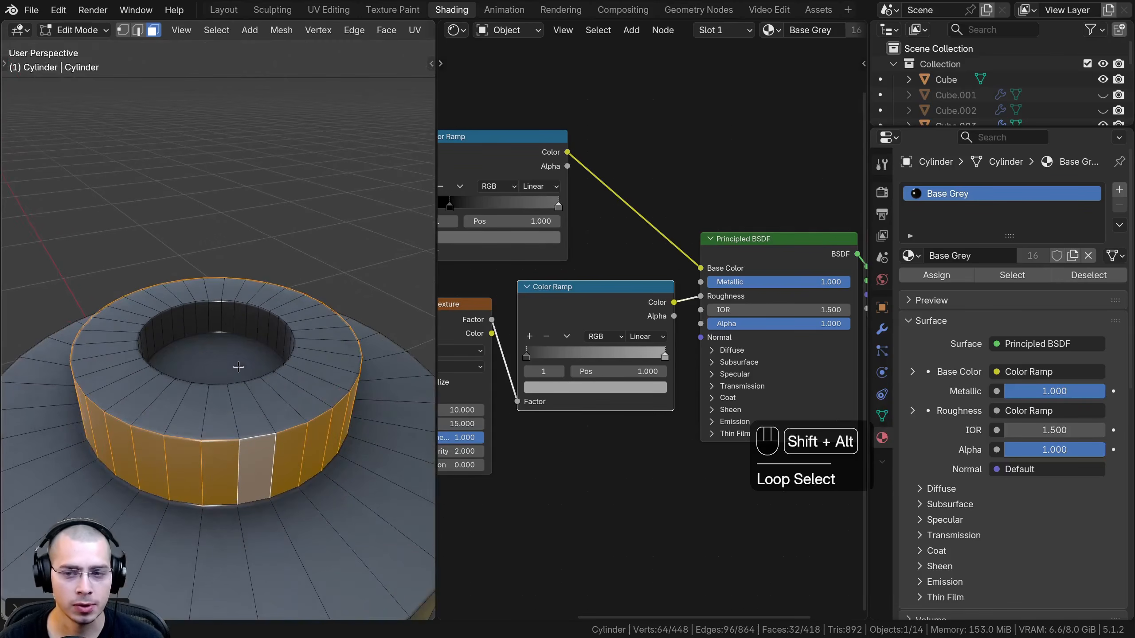
pyautogui.keyDown('alt'); pyautogui.keyDown('shift'); pyautogui.click(230, 396); pyautogui.keyUp('shift'); pyautogui.keyUp('alt')
pyautogui.moveTo(230, 396); pyautogui.dragTo(293, 336, button='middle')
pyautogui.scroll(2, 241, 355)
pyautogui.keyDown('alt'); pyautogui.keyDown('shift'); pyautogui.click(218, 318); pyautogui.keyUp('shift'); pyautogui.keyUp('alt')
pyautogui.scroll(-6, 219, 317)
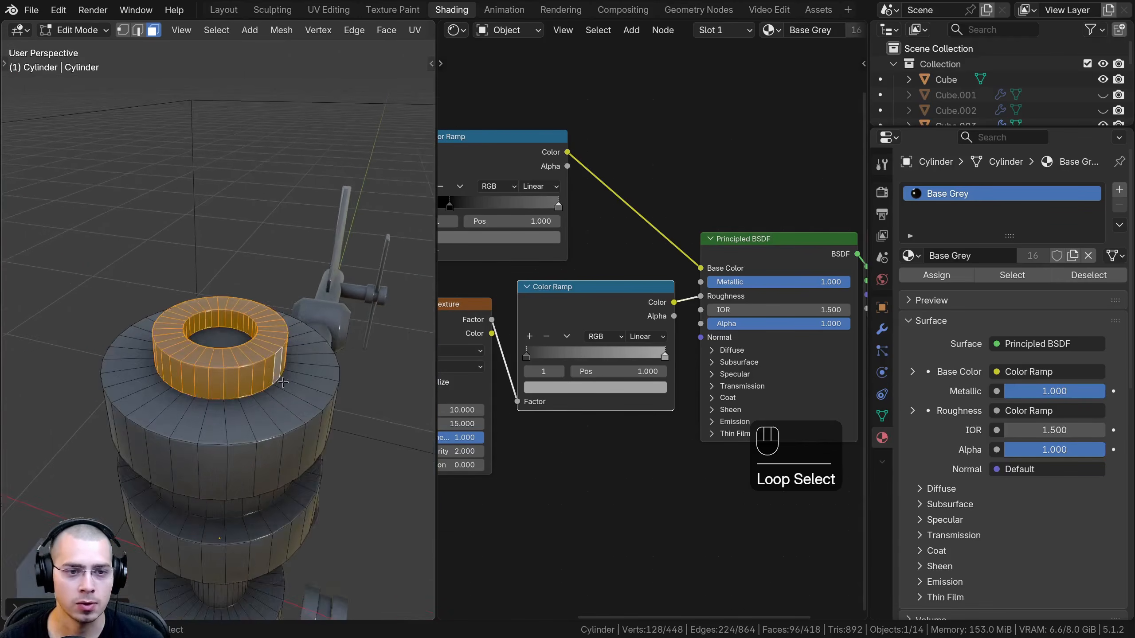
# - Add the mast's bottom flange to the selection, including its side loop, upper ring and underside cap
pyautogui.moveTo(223, 393); pyautogui.dragTo(223, 202, button='middle')
pyautogui.scroll(3, 241, 313)
pyautogui.moveTo(244, 327); pyautogui.dragTo(253, 300, button='middle')
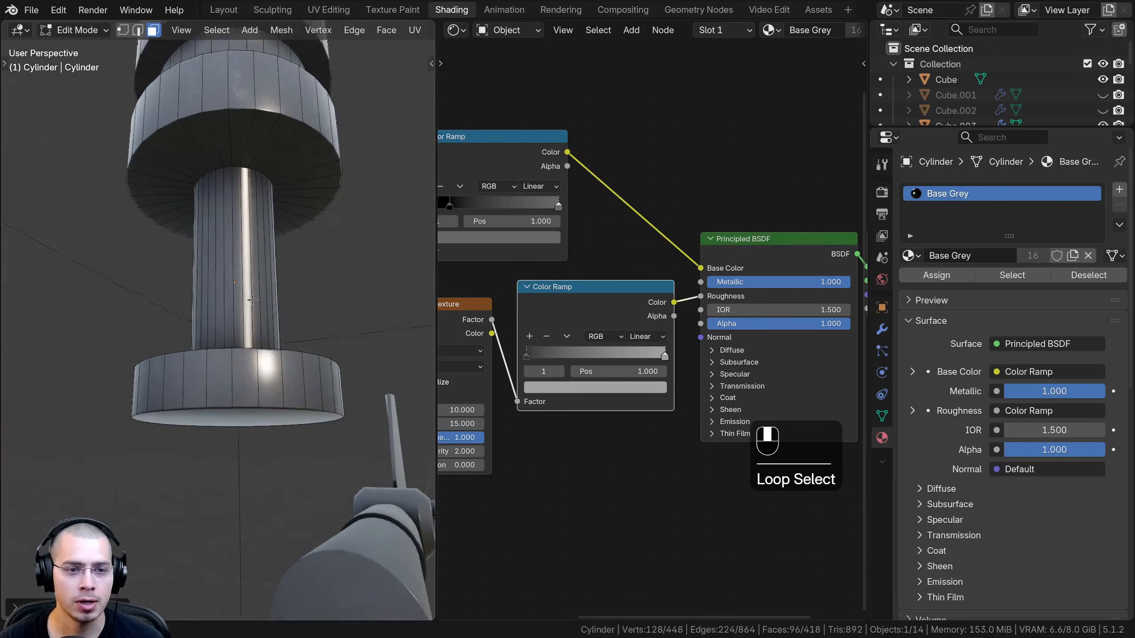
pyautogui.keyDown('alt'); pyautogui.keyDown('shift'); pyautogui.click(232, 382); pyautogui.keyUp('shift'); pyautogui.keyUp('alt')
pyautogui.moveTo(232, 382); pyautogui.dragTo(242, 377, button='middle')
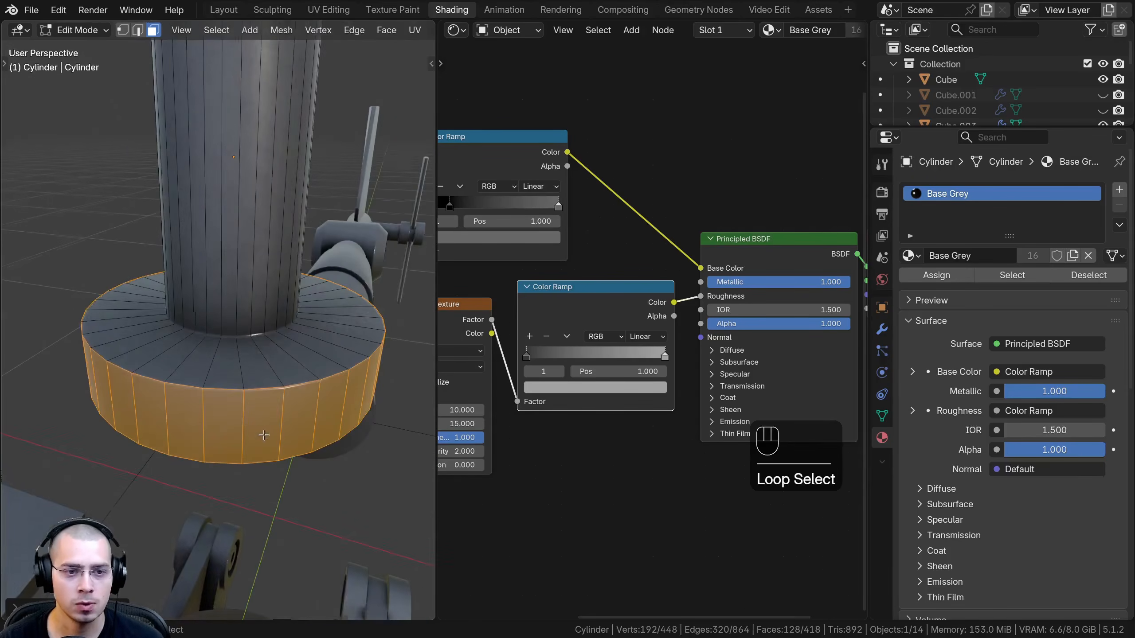
pyautogui.keyDown('alt'); pyautogui.keyDown('shift'); pyautogui.click(242, 377); pyautogui.keyUp('shift'); pyautogui.keyUp('alt')
pyautogui.moveTo(240, 458); pyautogui.dragTo(231, 443, button='middle')
pyautogui.keyDown('shift'); pyautogui.click(229, 426); pyautogui.keyUp('shift')
pyautogui.scroll(-3, 229, 426)
pyautogui.keyDown('shift'); pyautogui.moveTo(230, 443); pyautogui.dragTo(233, 296, button='middle'); pyautogui.keyUp('shift')
pyautogui.moveTo(233, 295); pyautogui.dragTo(237, 347, button='middle')
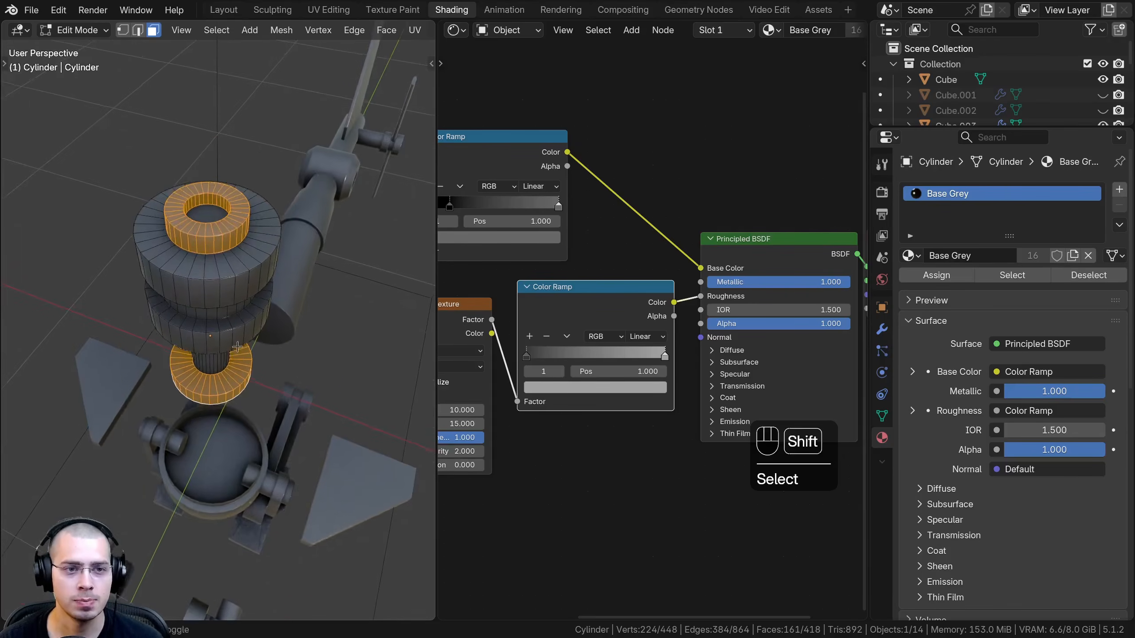
pyautogui.scroll(2, 237, 347)
pyautogui.keyDown('shift'); pyautogui.moveTo(224, 306); pyautogui.dragTo(201, 291, button='middle'); pyautogui.keyUp('shift')
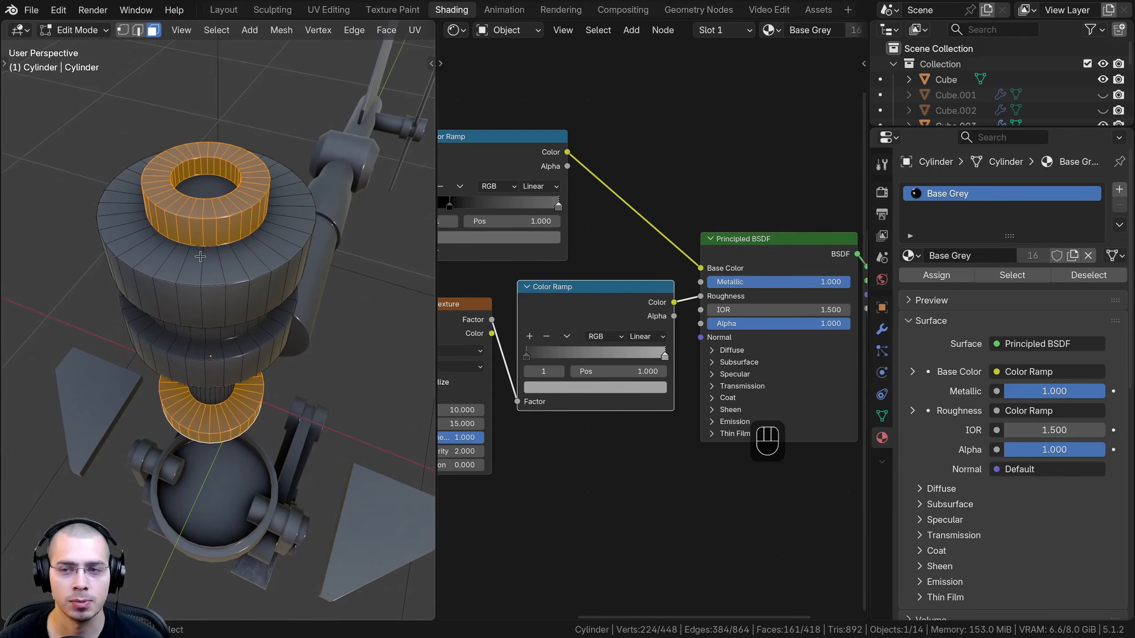
# - Add a second material slot with Base Black to the mast and assign it to the selected faces
pyautogui.click(1119, 190)
pyautogui.click(910, 286)
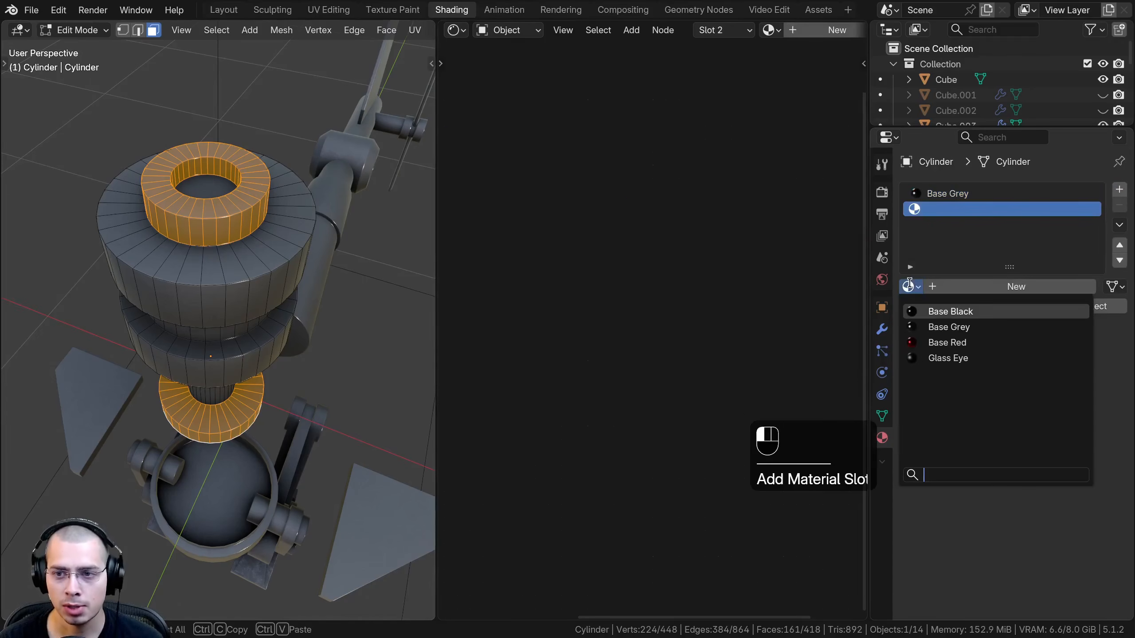
pyautogui.click(951, 311)
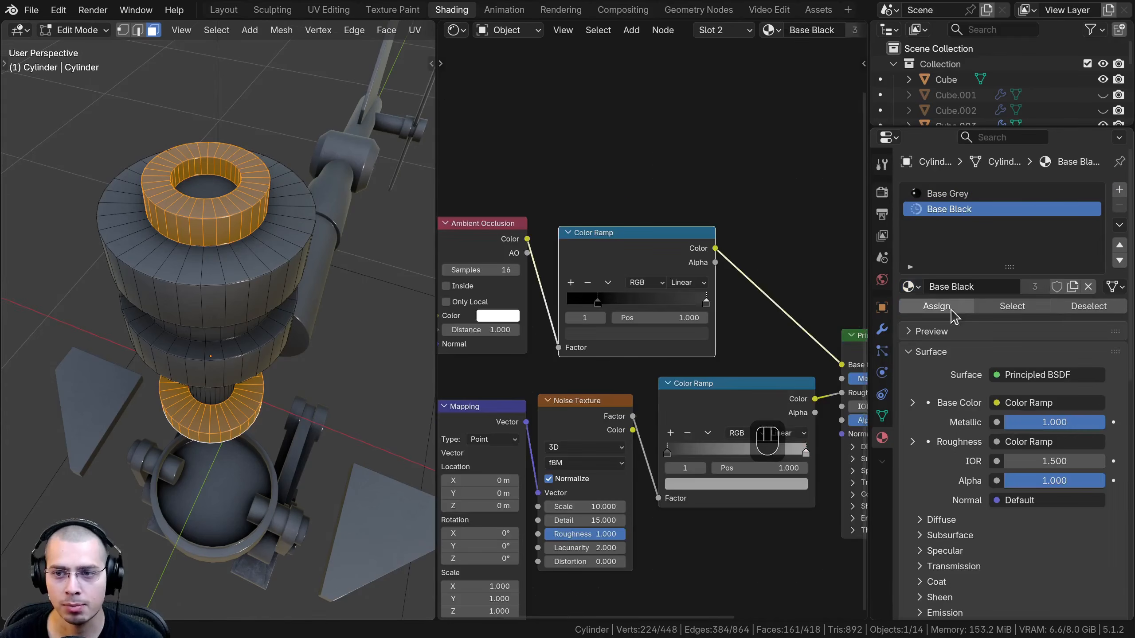
# - Assign Base Red from a third material slot to the recess floor on the mast's top, and return to Object Mode
pyautogui.scroll(2, 226, 293)
pyautogui.moveTo(214, 242); pyautogui.dragTo(207, 339, button='middle')
pyautogui.click(225, 294)
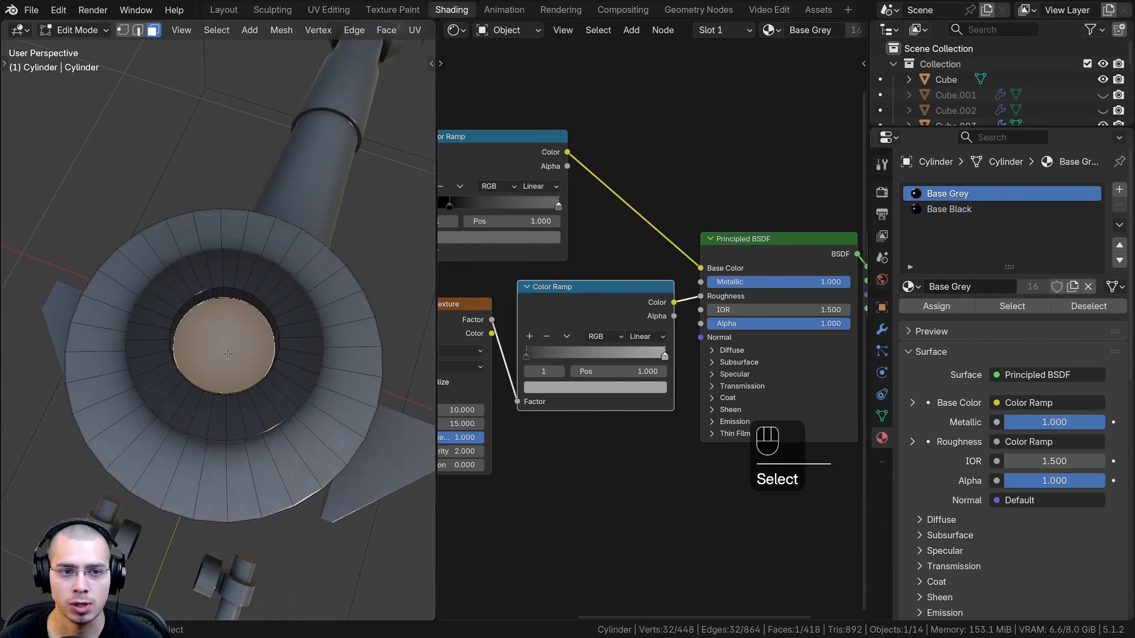
pyautogui.click(1119, 189)
pyautogui.click(911, 287)
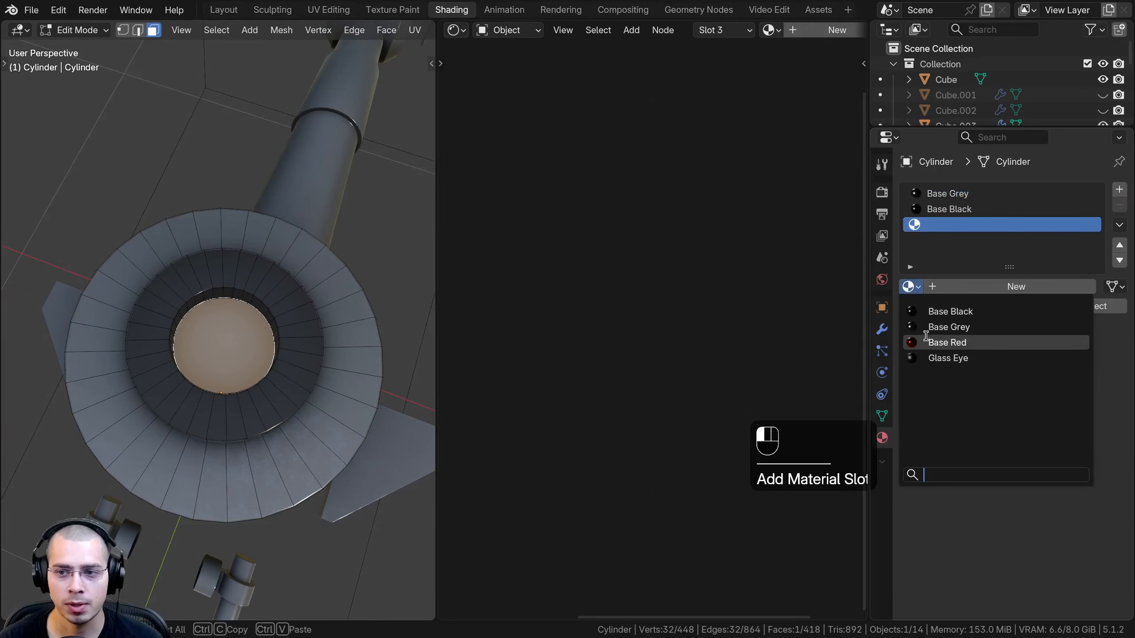
pyautogui.click(929, 343)
pyautogui.click(931, 307)
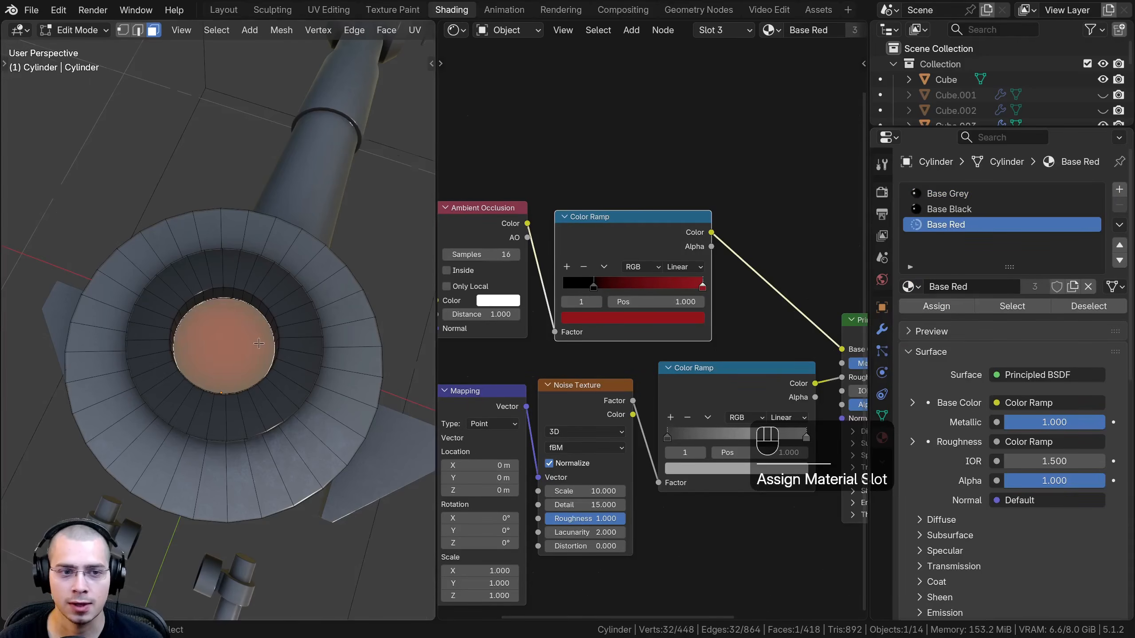
pyautogui.press('Tab')
# - Hide the rotor mast and the pair of side wings
pyautogui.moveTo(266, 385); pyautogui.dragTo(227, 230, button='middle')
pyautogui.press('h')
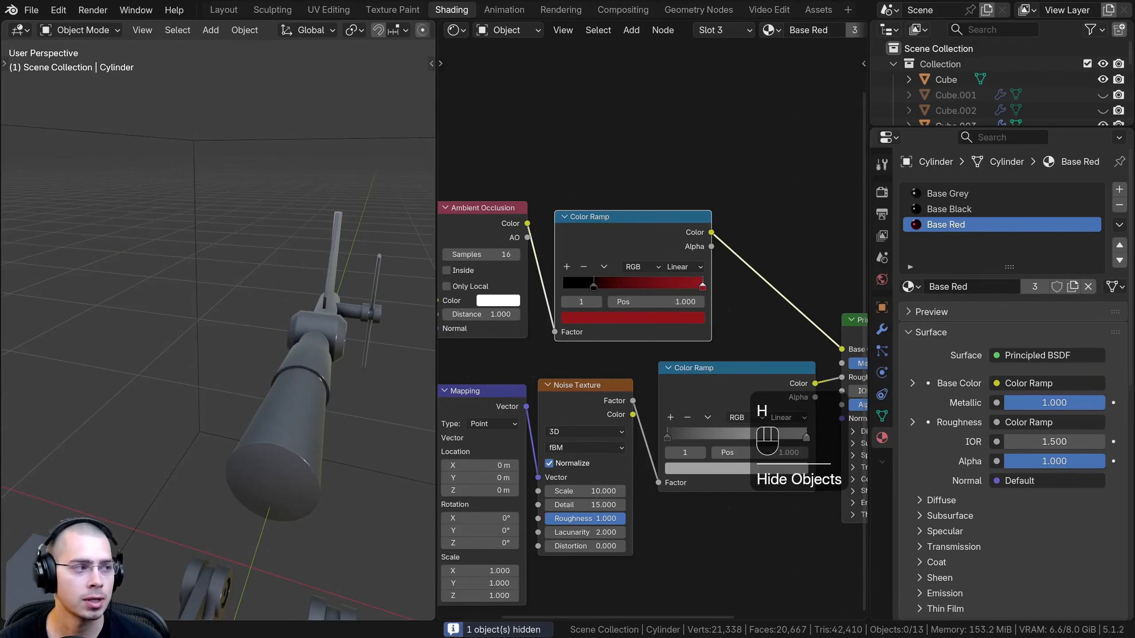
pyautogui.scroll(-2, 228, 527)
pyautogui.keyDown('shift'); pyautogui.moveTo(228, 527); pyautogui.dragTo(175, 101, button='middle'); pyautogui.keyUp('shift')
pyautogui.scroll(-2, 268, 351)
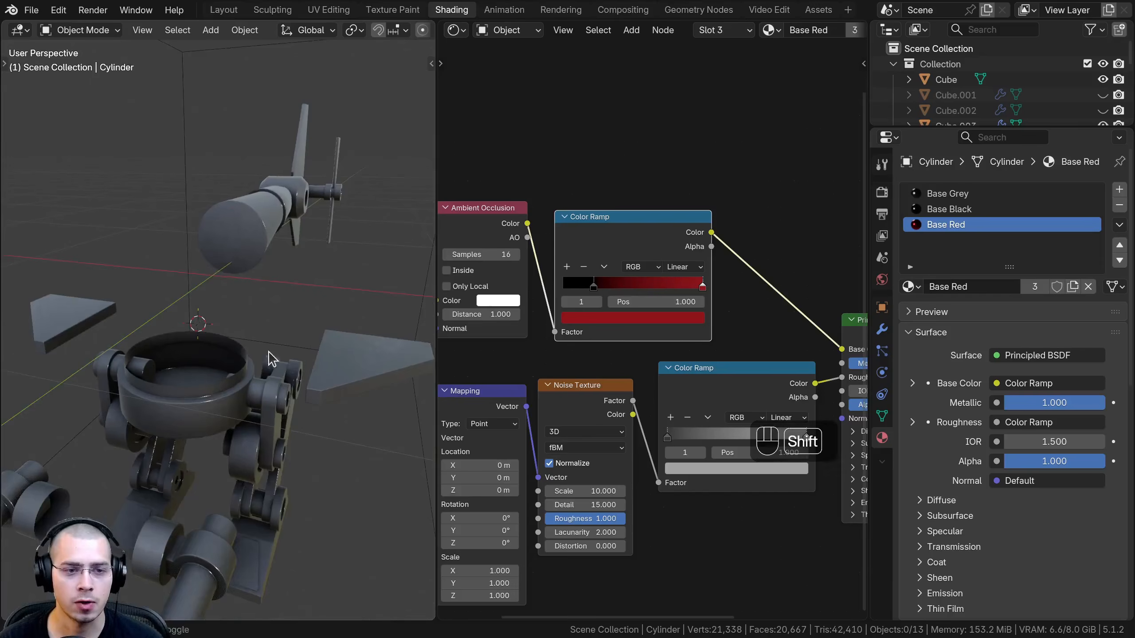
pyautogui.click(331, 372)
pyautogui.press('h')
# - Hide the hollow round housing between the legs
pyautogui.scroll(2, 247, 373)
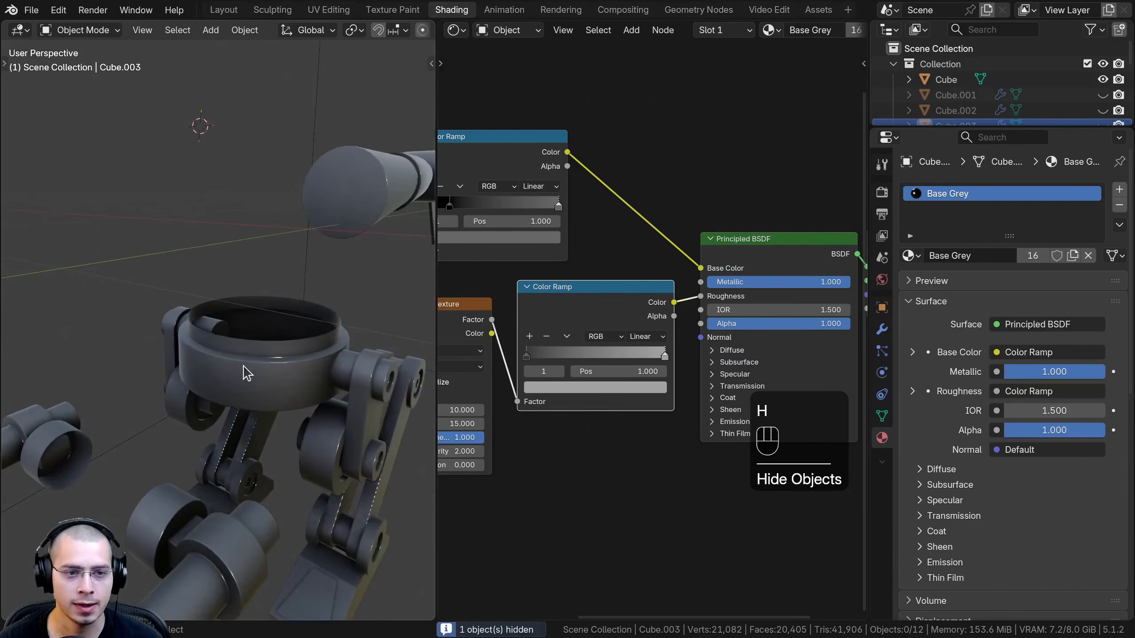
pyautogui.click(244, 368)
pyautogui.moveTo(244, 368); pyautogui.dragTo(130, 330, button='middle')
pyautogui.moveTo(196, 247); pyautogui.dragTo(190, 339, button='middle')
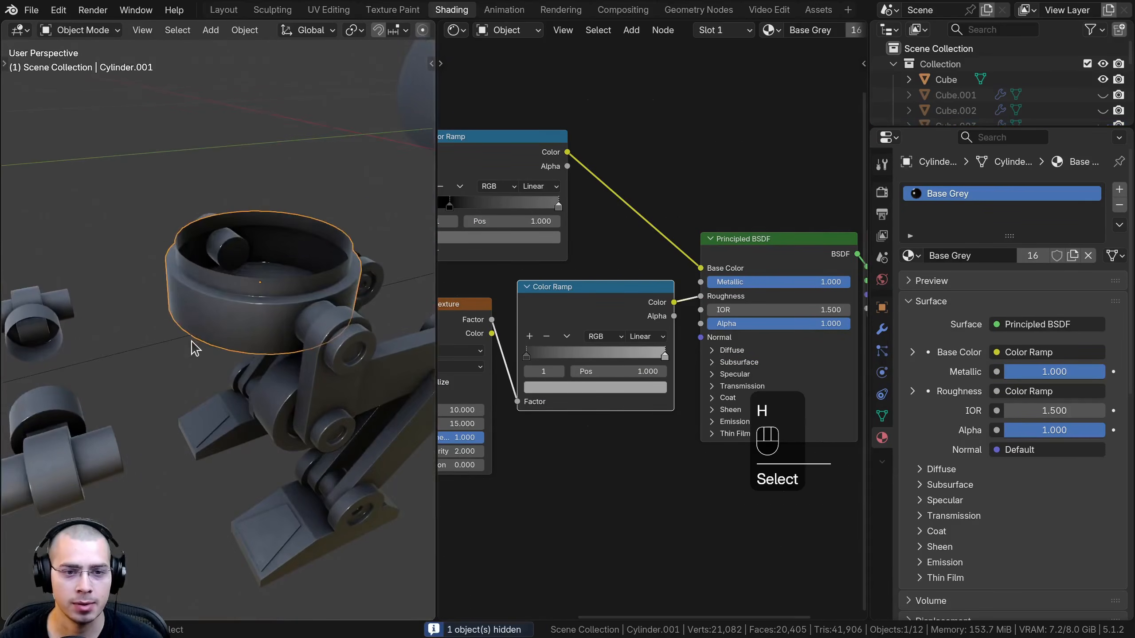
pyautogui.press('h')
# - Select the side gun barrels and duplicate their Base Grey material as an independent copy
pyautogui.scroll(-2, 314, 331)
pyautogui.keyDown('shift'); pyautogui.moveTo(264, 305); pyautogui.dragTo(226, 336, button='middle'); pyautogui.keyUp('shift')
pyautogui.keyDown('shift'); pyautogui.moveTo(226, 336); pyautogui.dragTo(276, 268, button='middle'); pyautogui.keyUp('shift')
pyautogui.scroll(2, 235, 380)
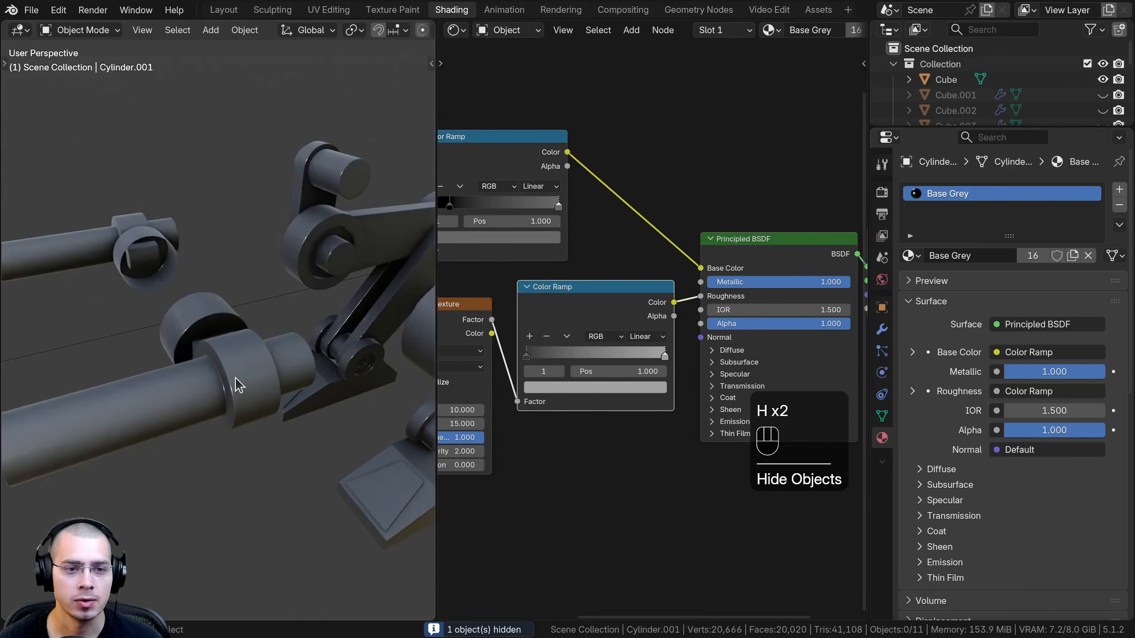
pyautogui.click(231, 378)
pyautogui.moveTo(230, 378); pyautogui.dragTo(197, 322, button='middle')
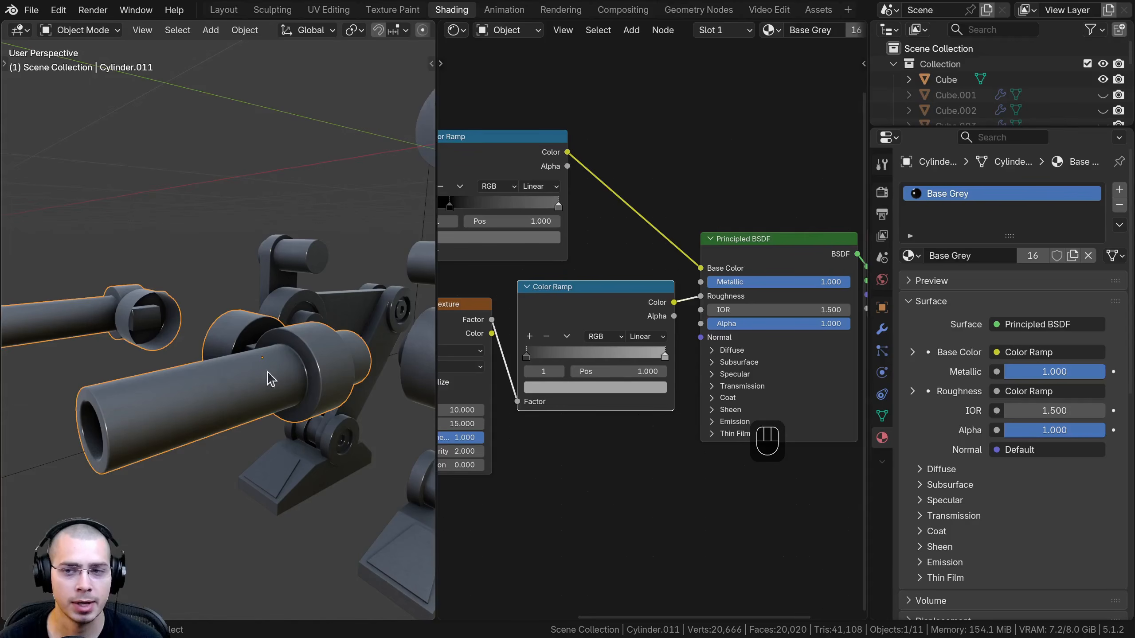
pyautogui.moveTo(686, 359); pyautogui.dragTo(687, 368, button='middle')
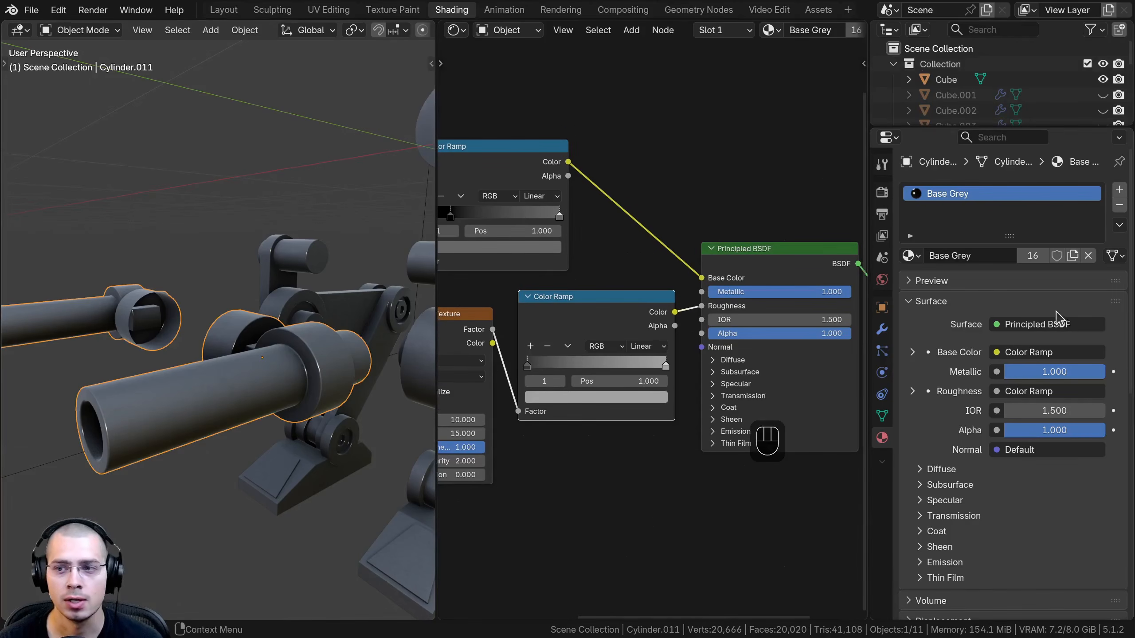
pyautogui.click(1073, 256)
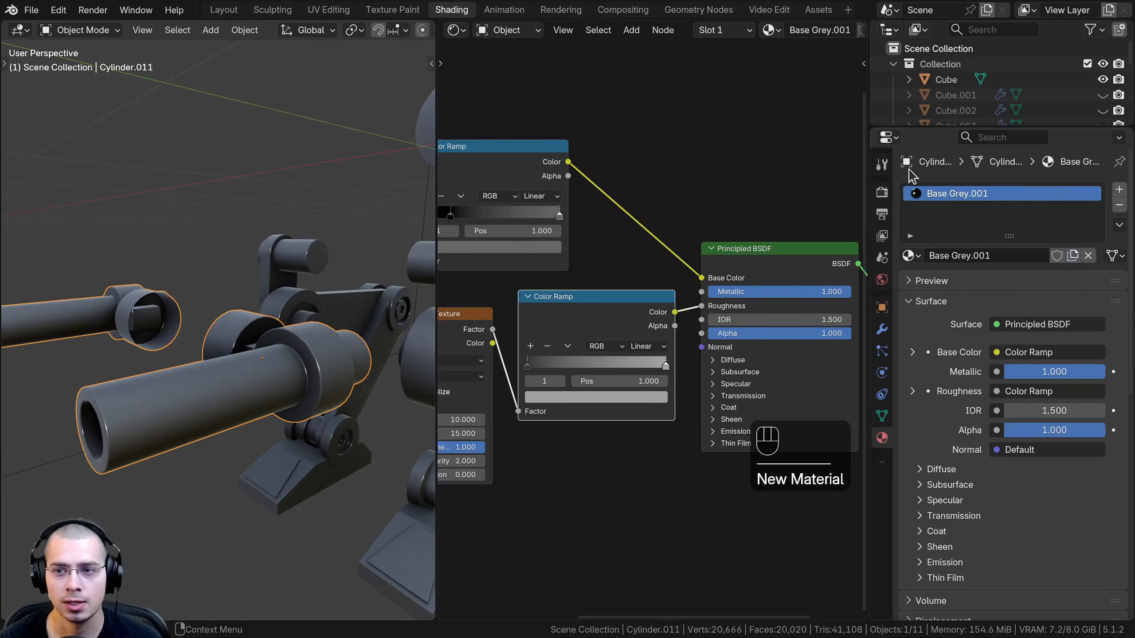
# - Rename the gun barrels' copied material as Base Silver
pyautogui.click(950, 258)
pyautogui.press('BackSpace')
pyautogui.press('BackSpace')
pyautogui.press('BackSpace')
pyautogui.press('BackSpace')
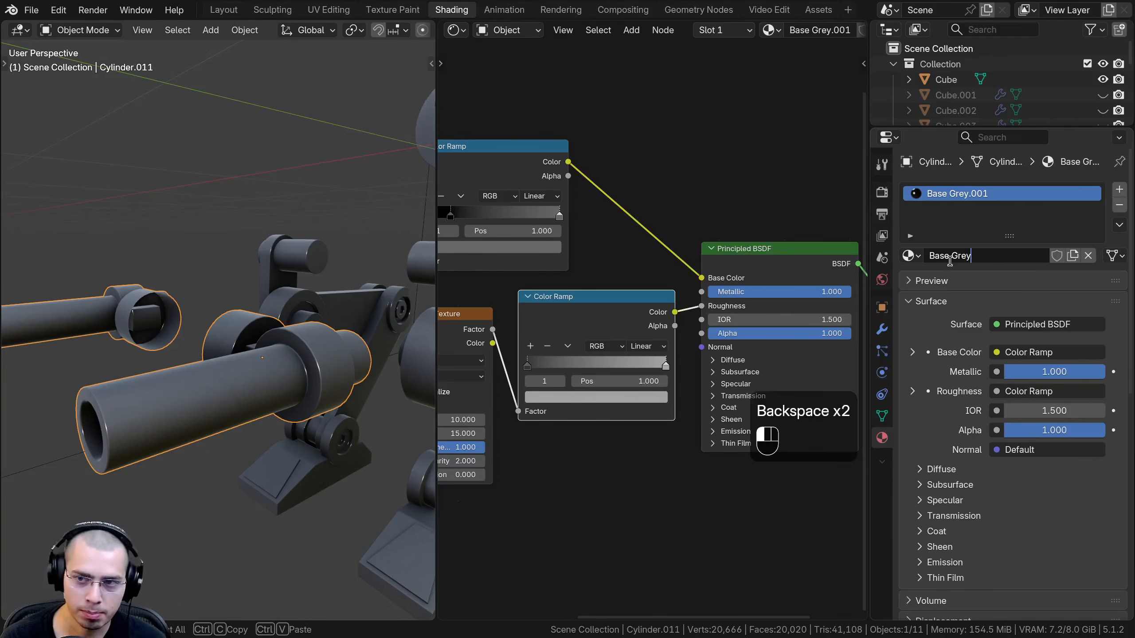
pyautogui.write('Silver')
pyautogui.press('Return')
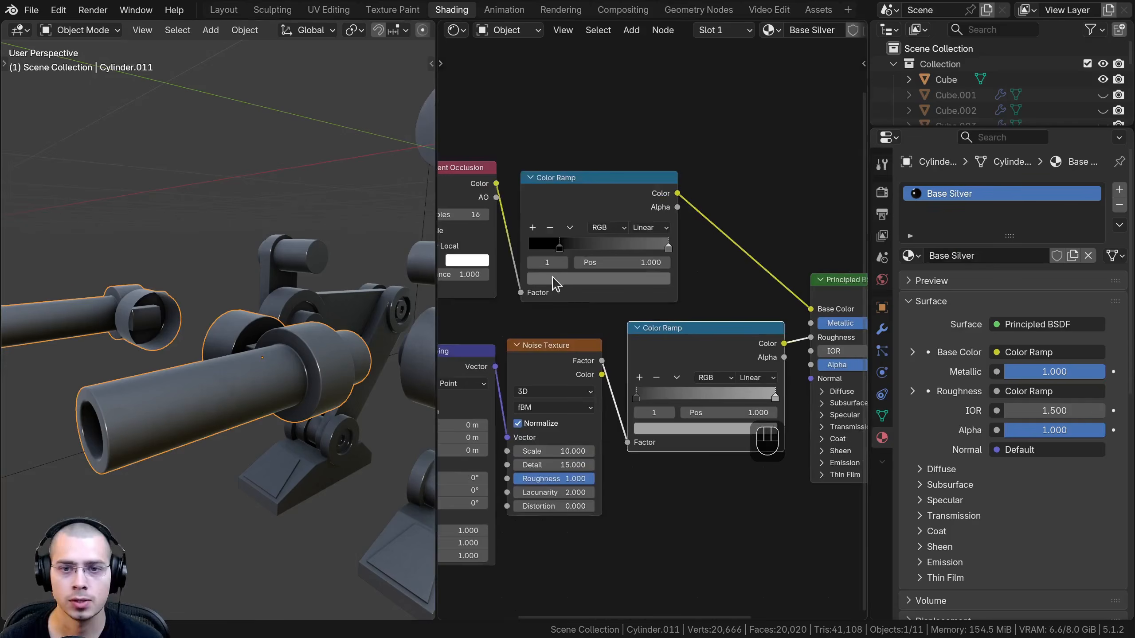
# - Brighten the light stop of the Base Silver base color's Color Ramp to a lighter grey
pyautogui.moveTo(536, 268); pyautogui.dragTo(610, 219, button='middle')
pyautogui.scroll(1, 610, 219)
pyautogui.click(610, 219)
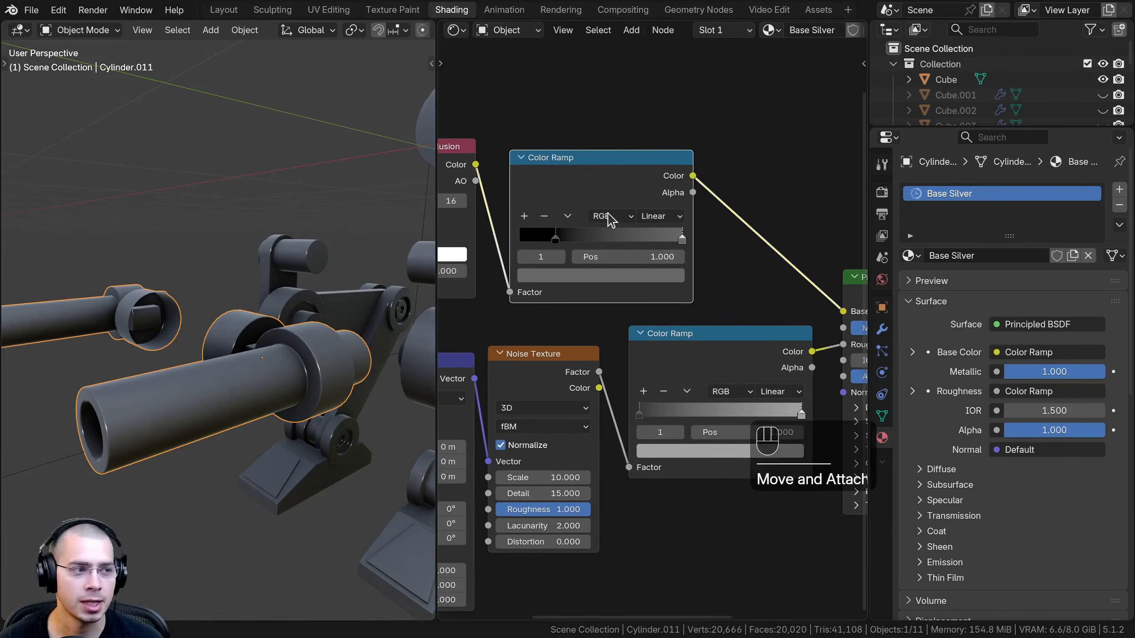
pyautogui.click(606, 277)
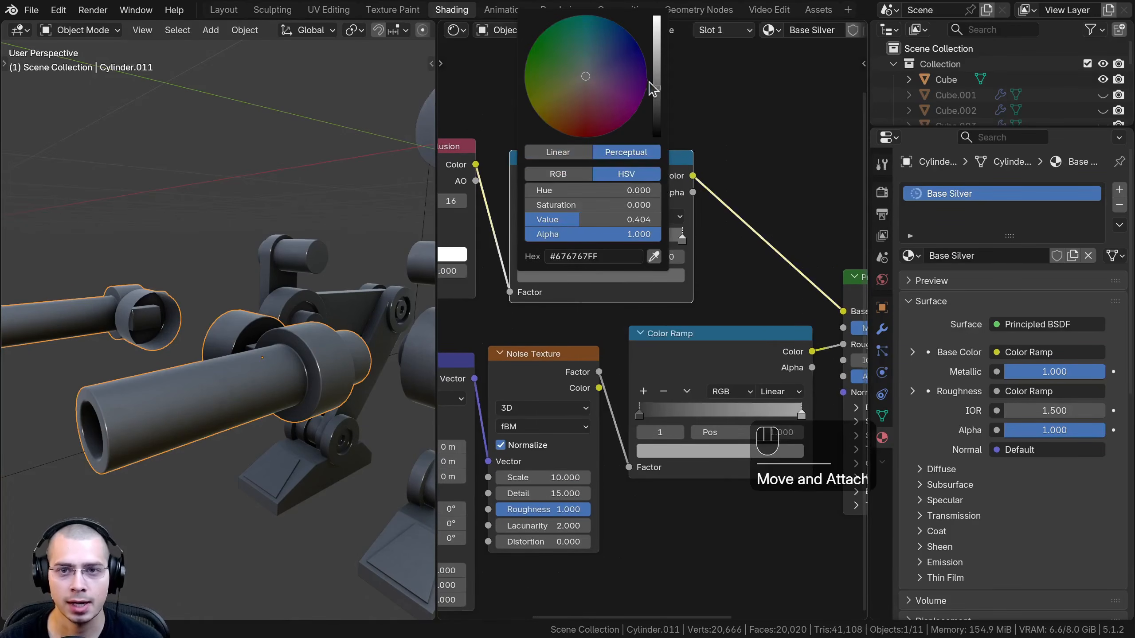
pyautogui.moveTo(654, 88); pyautogui.dragTo(655, 67)
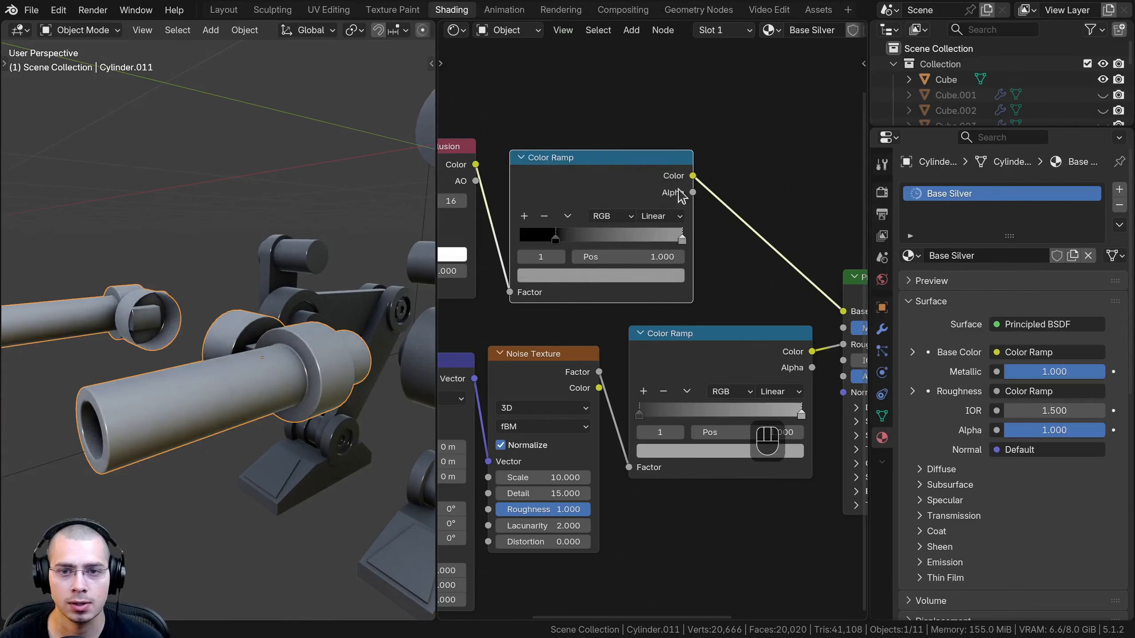
pyautogui.hotkey('ctrl', 'v')
pyautogui.click(572, 277)
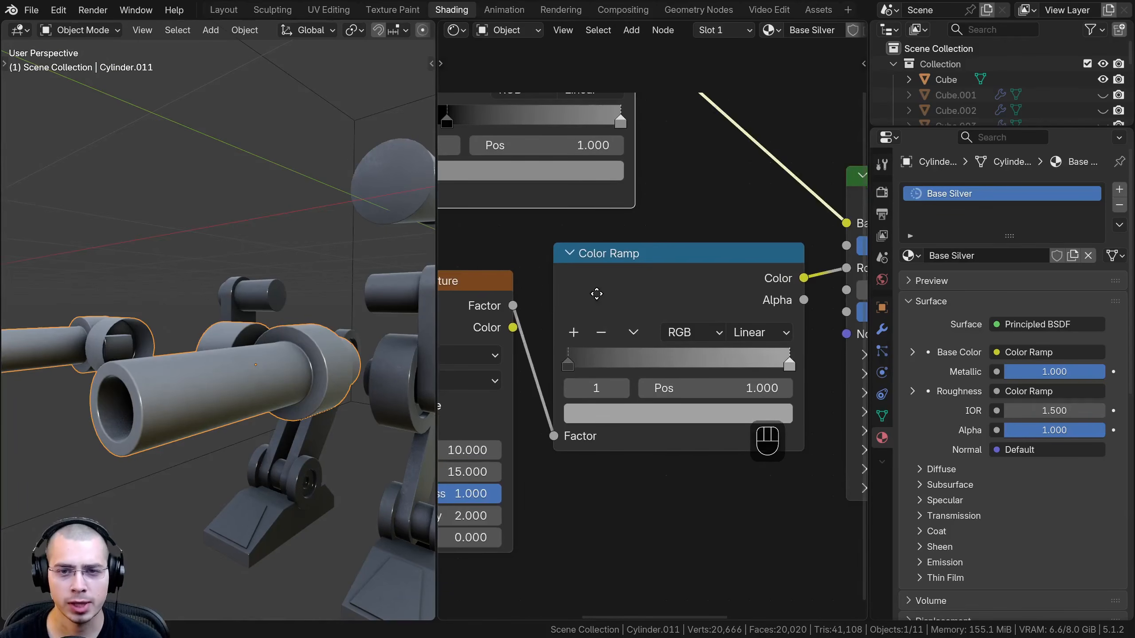
# - Set the light stop of the Base Silver roughness Color Ramp to a value of 0.531
pyautogui.scroll(-1, 602, 434)
pyautogui.moveTo(663, 316); pyautogui.dragTo(655, 315)
pyautogui.scroll(1, 666, 313)
pyautogui.click(599, 389)
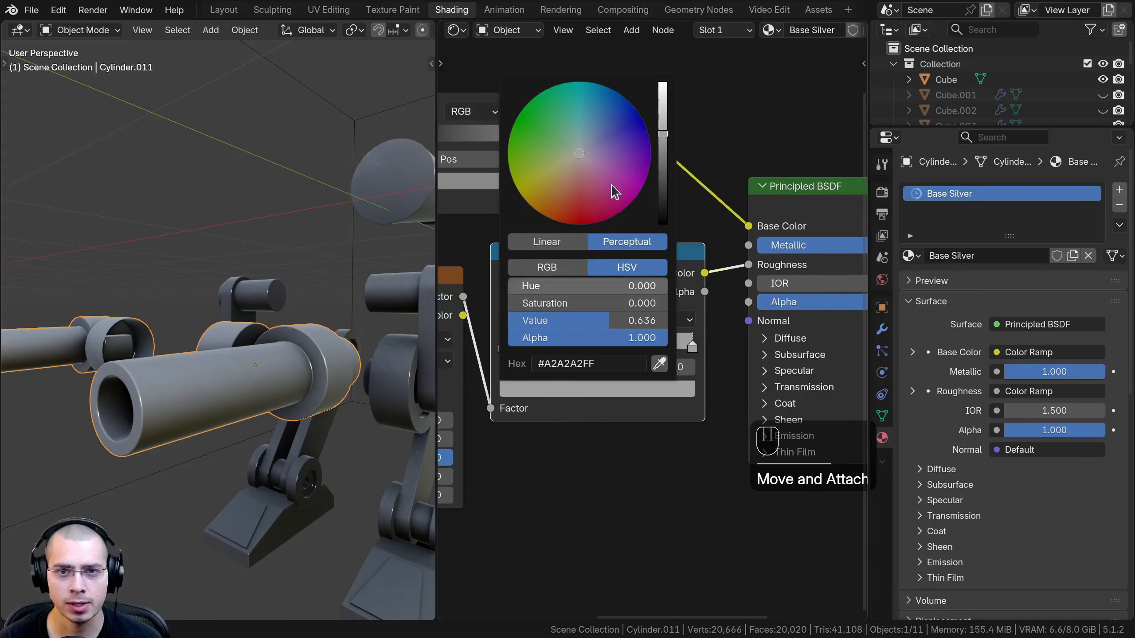
pyautogui.moveTo(663, 138); pyautogui.dragTo(663, 151)
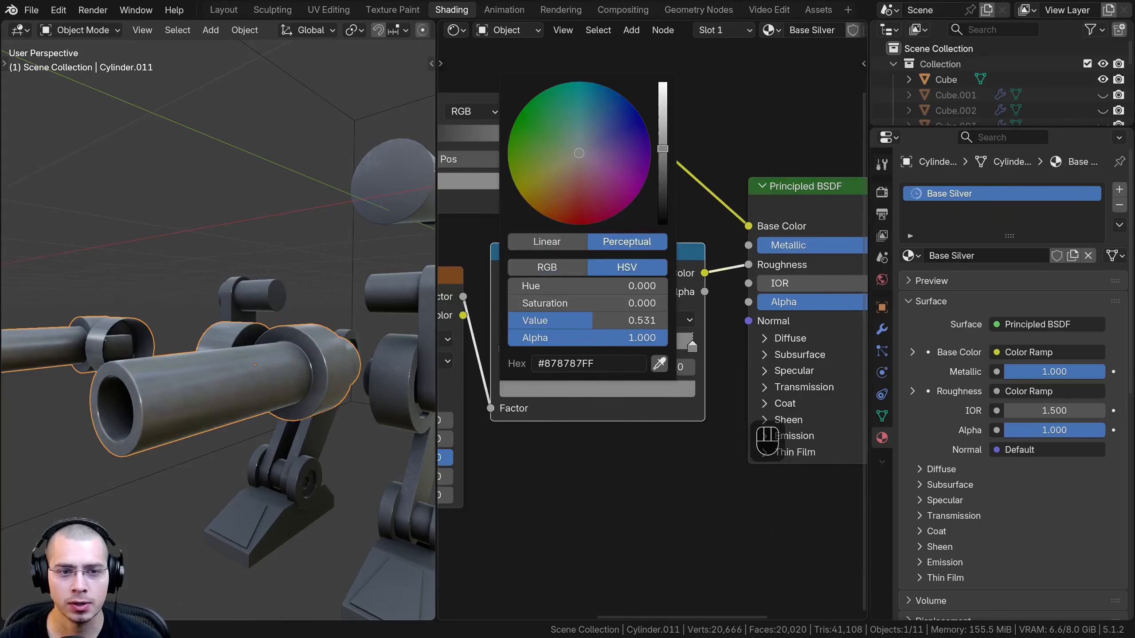
pyautogui.scroll(3, 300, 365)
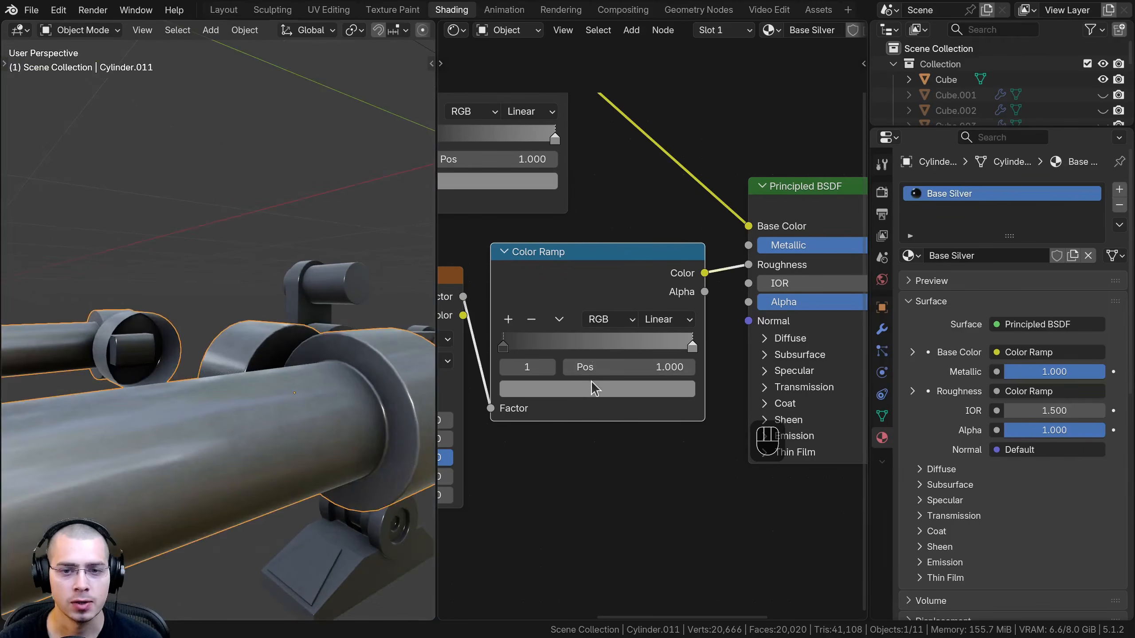
pyautogui.click(593, 387)
pyautogui.scroll(3, 390, 230)
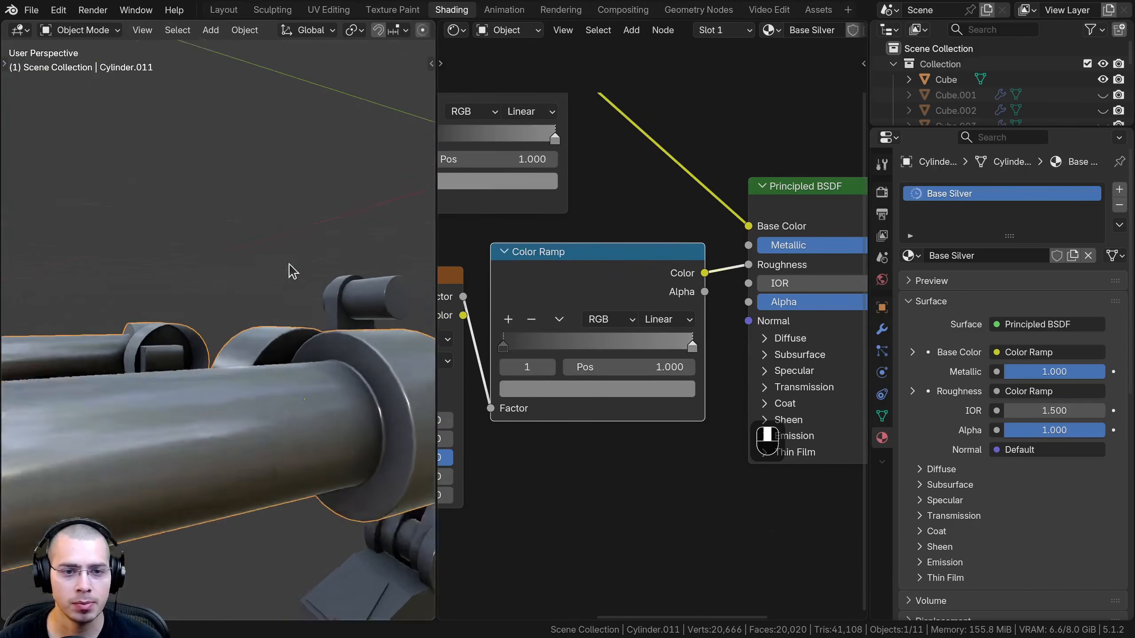
# - Select the dark stop of the roughness Color Ramp and open its color for editing
pyautogui.click(503, 347)
pyautogui.click(540, 387)
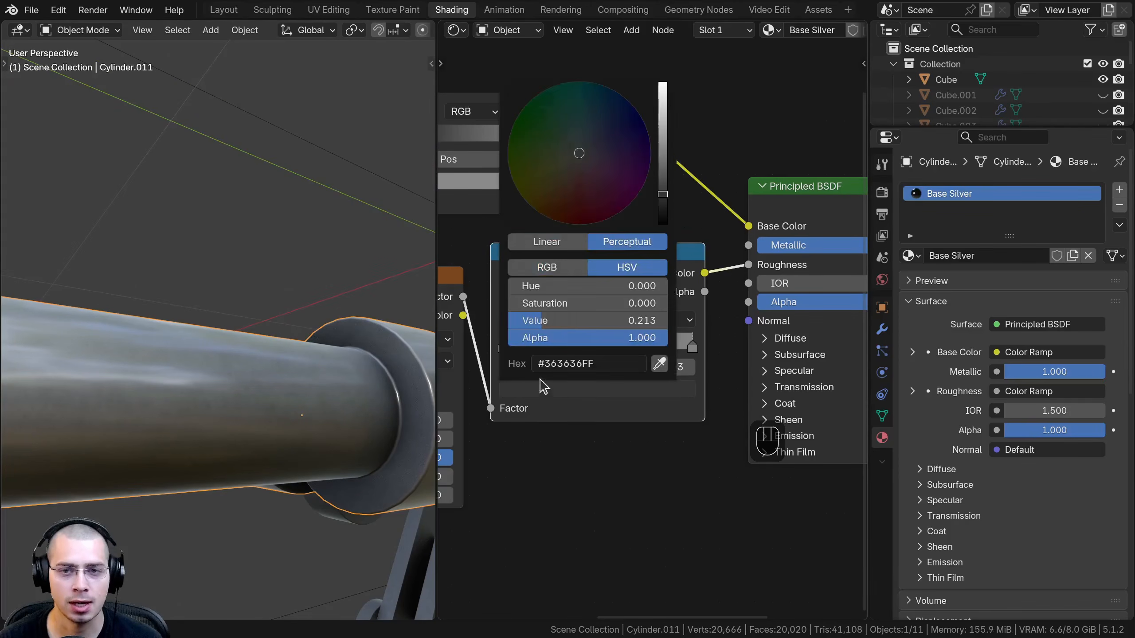
pyautogui.moveTo(317, 266); pyautogui.dragTo(335, 342, button='middle')
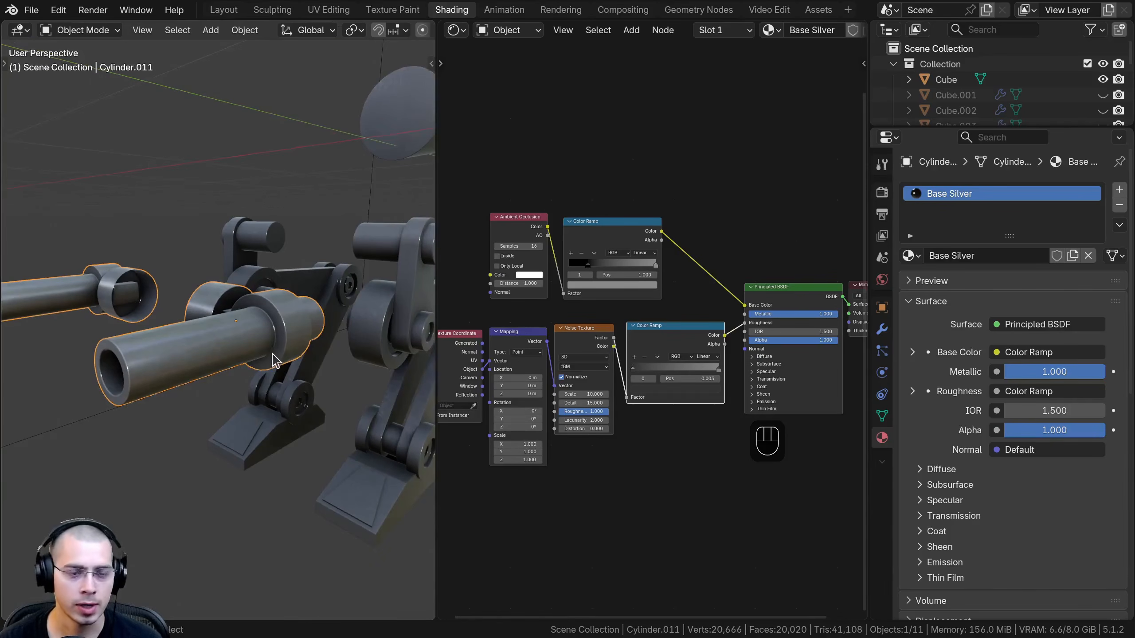
# - Hide the gun barrels and remove the Base Grey material slot from the large wireframe box
pyautogui.press('h')
pyautogui.scroll(-10, 355, 304)
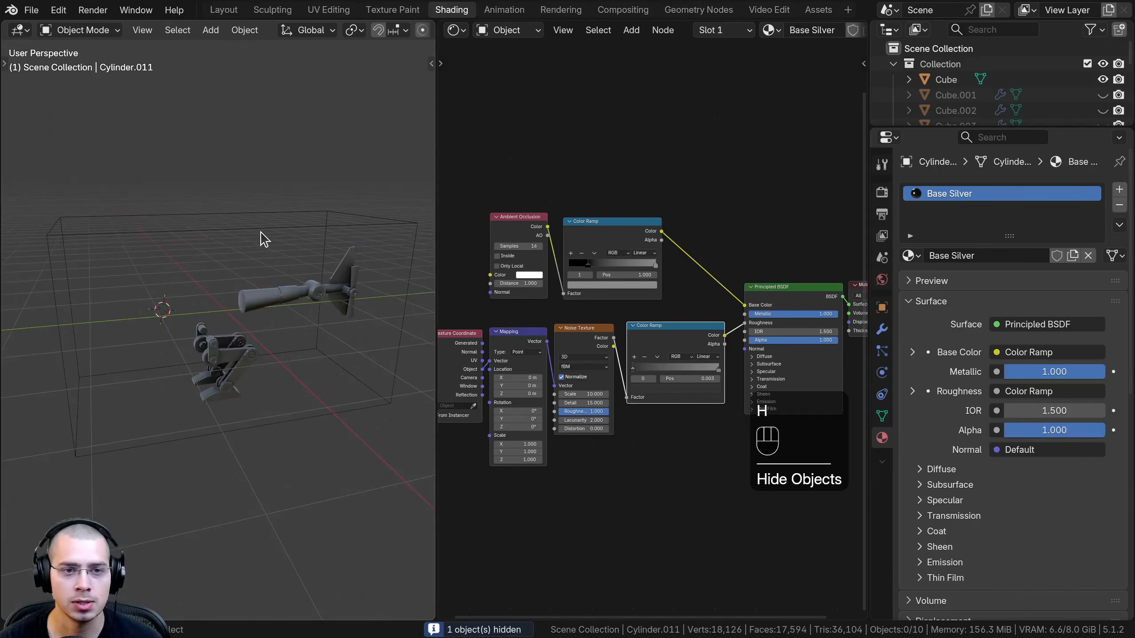
pyautogui.click(187, 237)
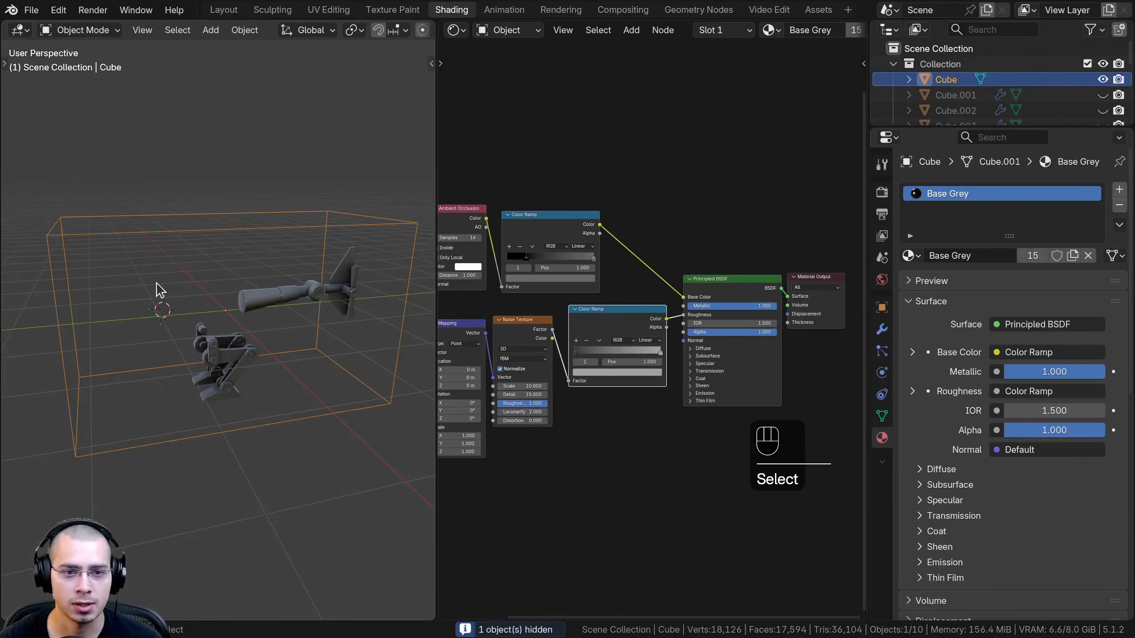
pyautogui.click(1121, 207)
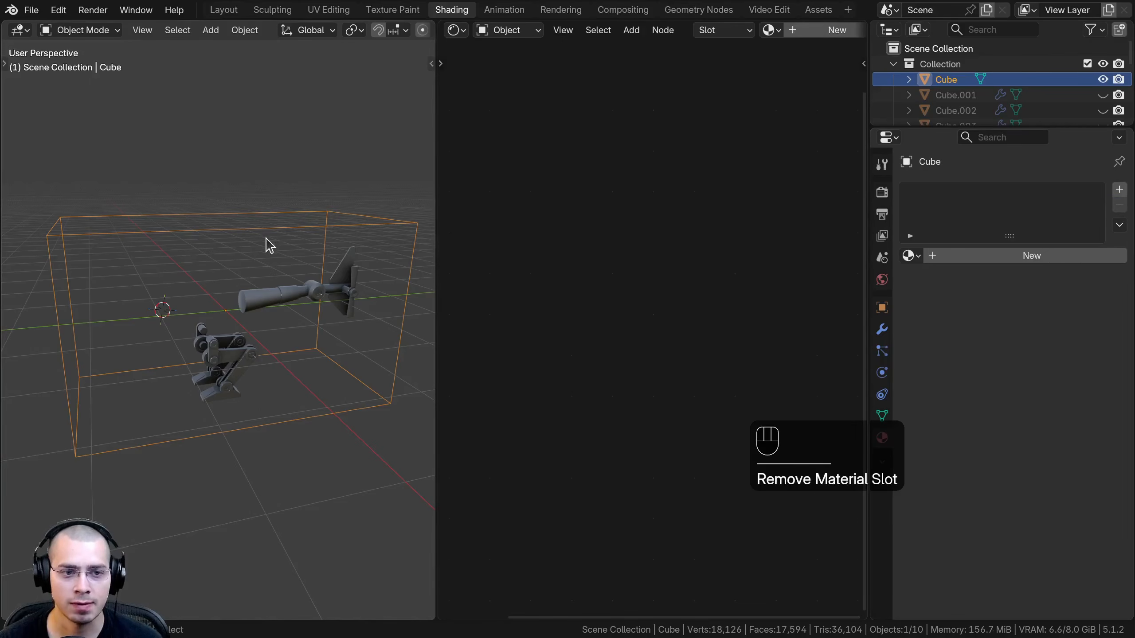
pyautogui.moveTo(433, 286); pyautogui.dragTo(461, 286)
pyautogui.press('g')
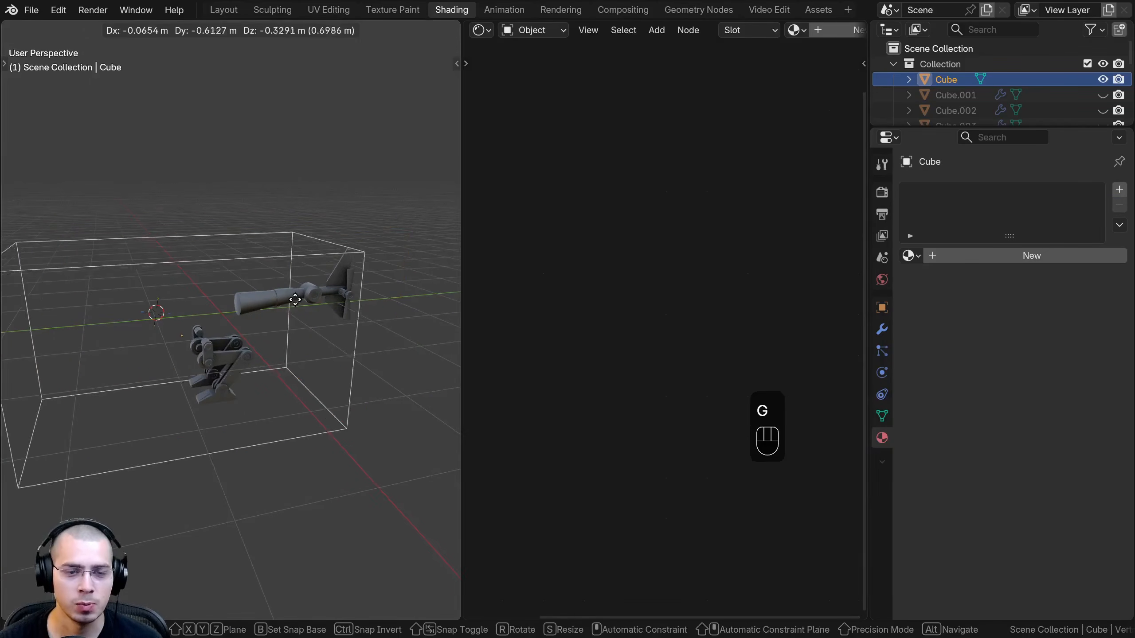
pyautogui.rightClick(295, 300)
pyautogui.moveTo(228, 304); pyautogui.dragTo(322, 289, button='middle')
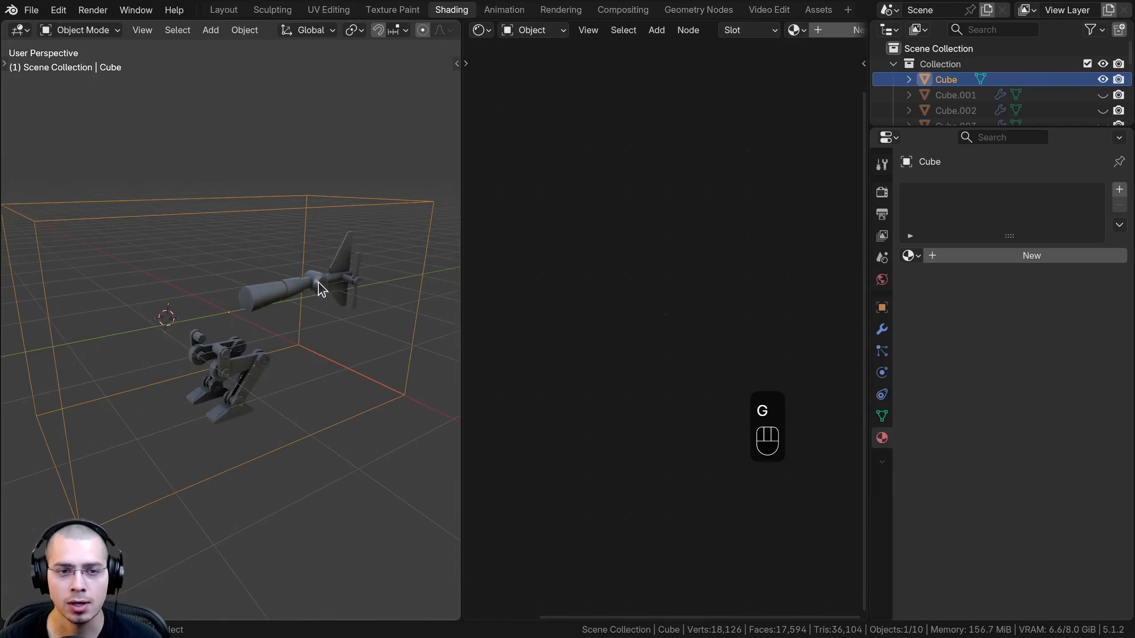
pyautogui.press('g')
pyautogui.press('r')
pyautogui.press('r')
pyautogui.rightClick(399, 204)
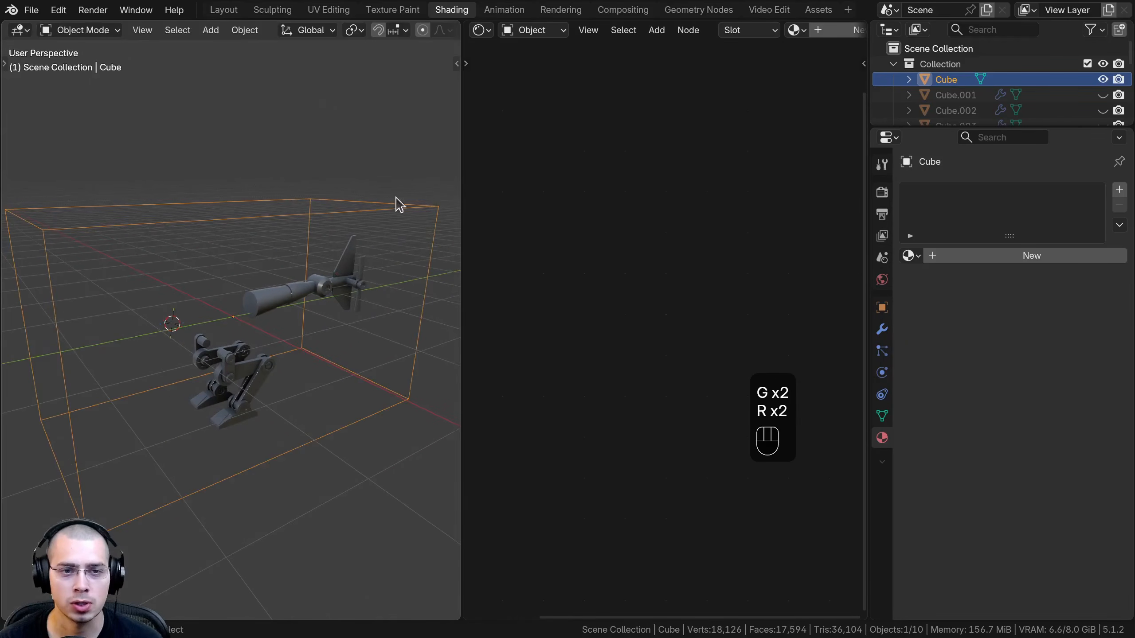
# - Hide the large wireframe box and save the file
pyautogui.keyDown('shift'); pyautogui.moveTo(82, 250); pyautogui.dragTo(105, 267, button='middle'); pyautogui.keyUp('shift')
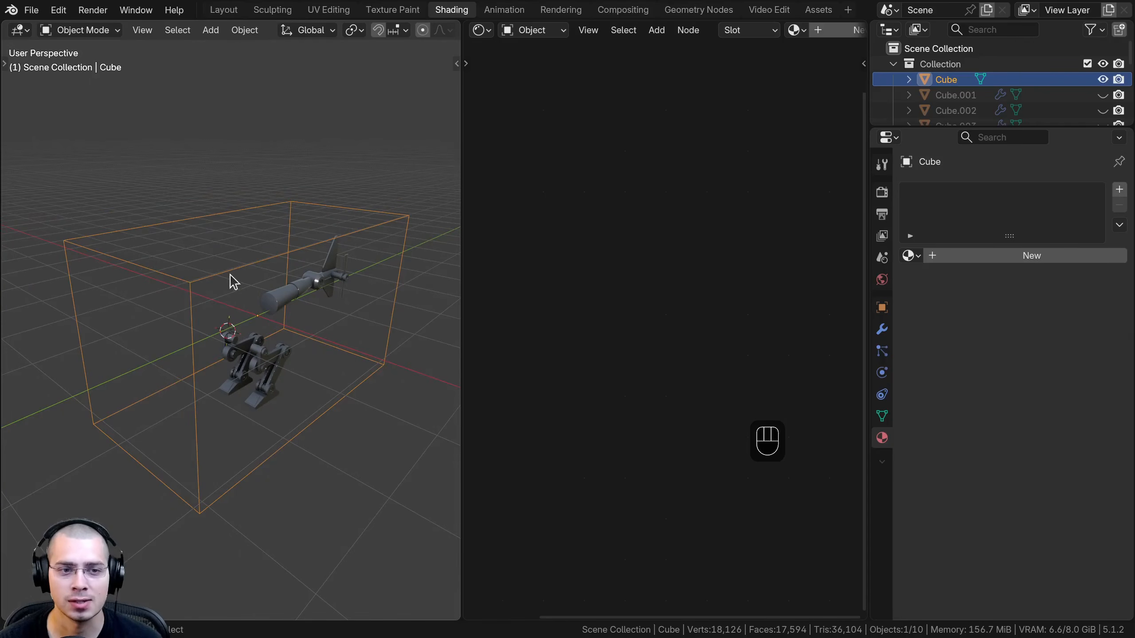
pyautogui.moveTo(231, 282); pyautogui.dragTo(195, 294, button='middle')
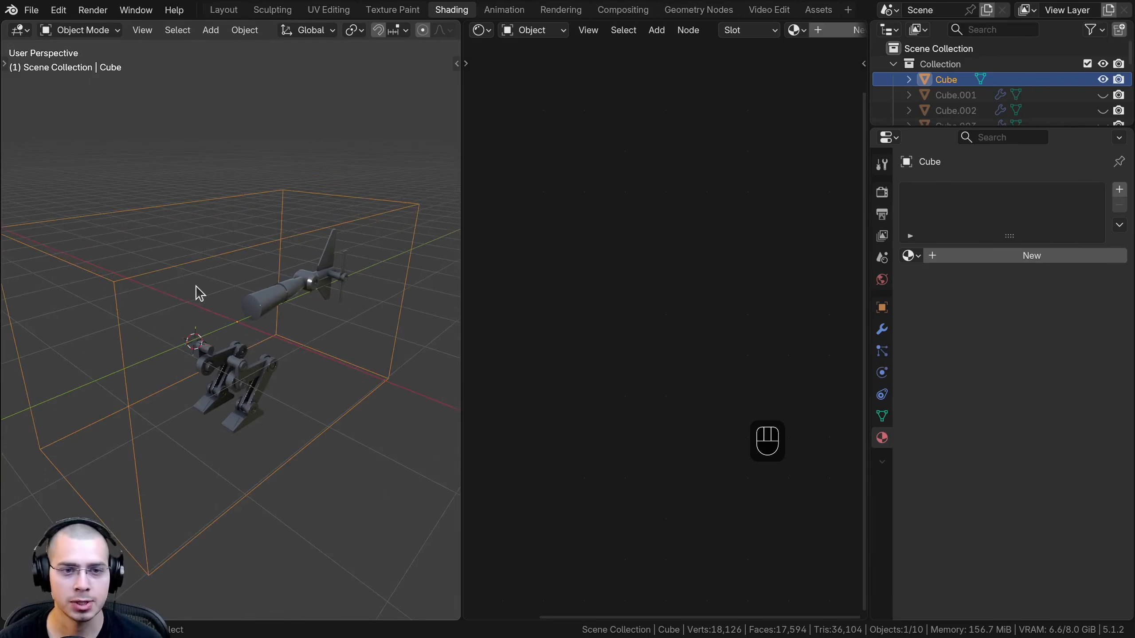
pyautogui.press('h')
pyautogui.hotkey('ctrl', 's')
# - Select the tapered tail boom, inspect its Base Grey surface up close and hide it
pyautogui.keyDown('shift'); pyautogui.moveTo(319, 302); pyautogui.dragTo(241, 373, button='middle'); pyautogui.keyUp('shift')
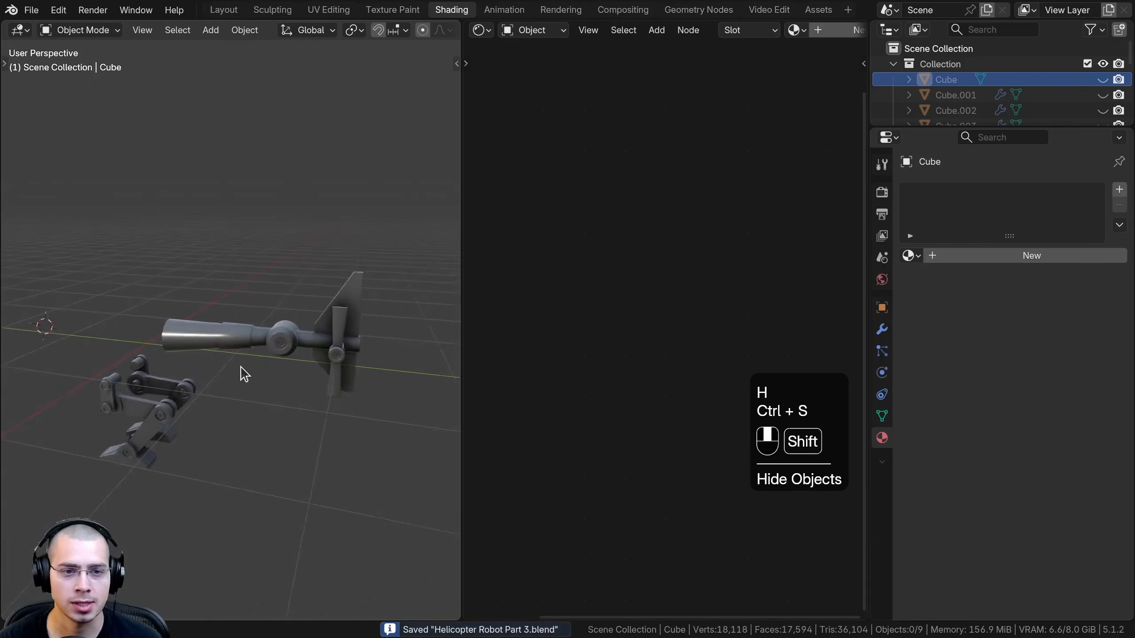
pyautogui.scroll(6, 286, 350)
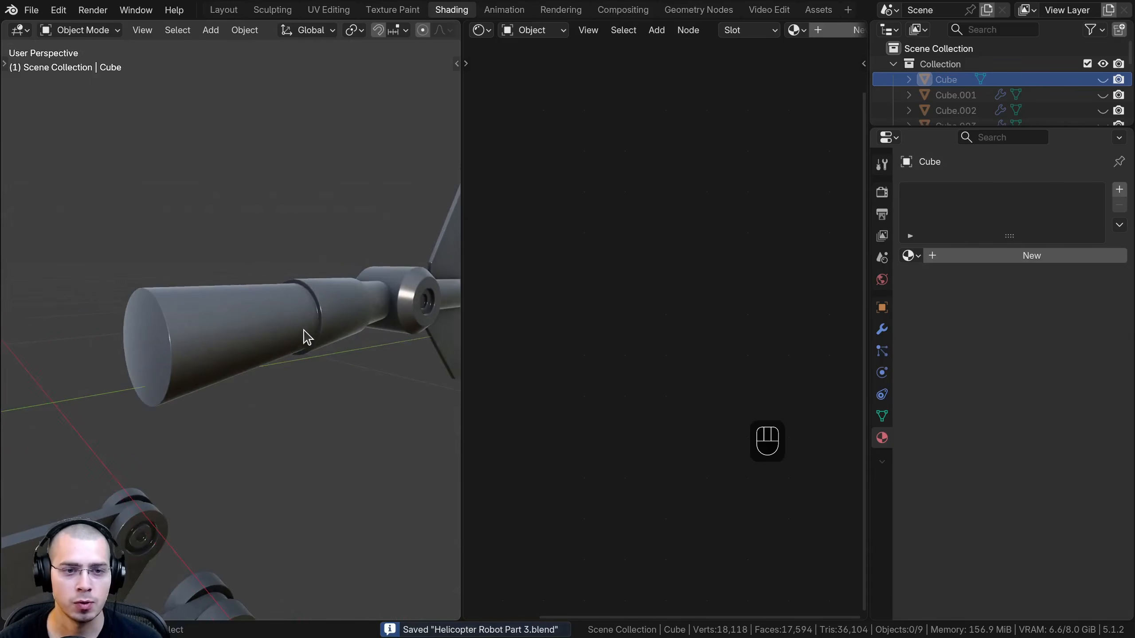
pyautogui.keyDown('shift'); pyautogui.click(305, 337); pyautogui.keyUp('shift')
pyautogui.keyDown('shift'); pyautogui.moveTo(303, 309); pyautogui.dragTo(152, 320, button='middle'); pyautogui.keyUp('shift')
pyautogui.scroll(3, 241, 323)
pyautogui.keyDown('shift'); pyautogui.moveTo(152, 320); pyautogui.dragTo(134, 296, button='middle'); pyautogui.keyUp('shift')
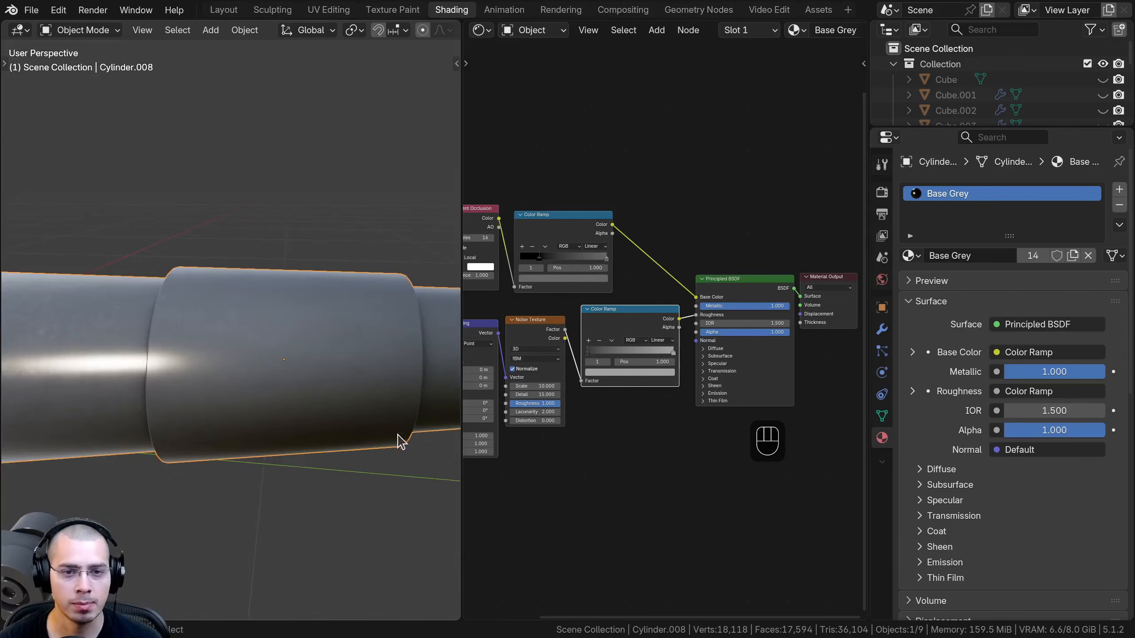
pyautogui.moveTo(399, 442); pyautogui.dragTo(103, 343, button='middle')
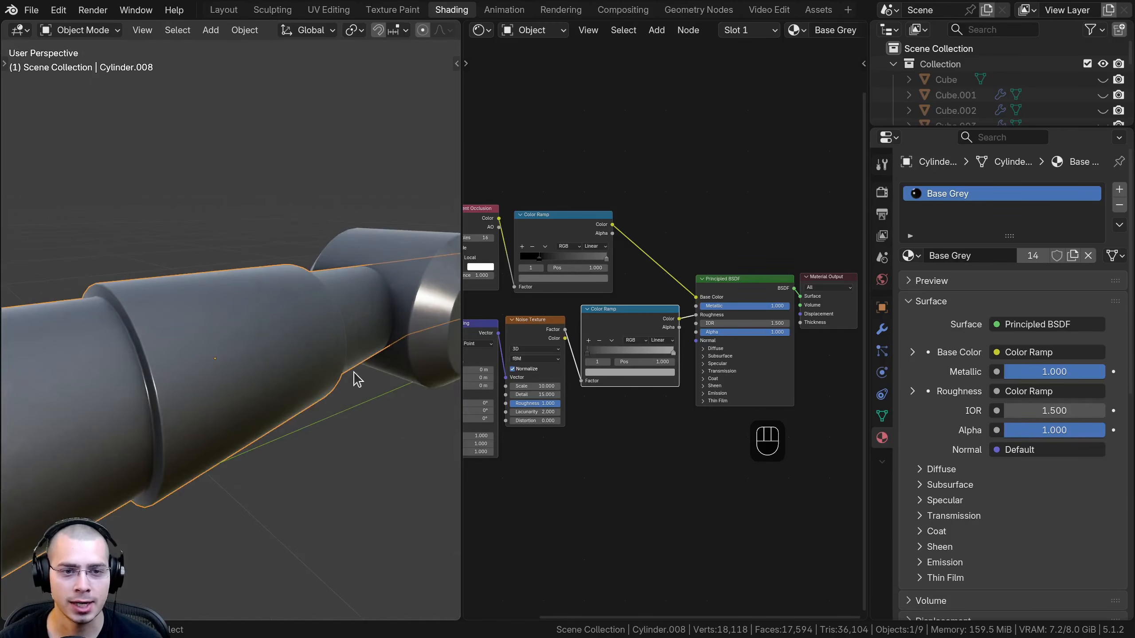
pyautogui.moveTo(291, 400); pyautogui.dragTo(170, 336, button='middle')
pyautogui.press('h')
# - Assign Base Black to the round joint in front of the tail fin
pyautogui.click(163, 338)
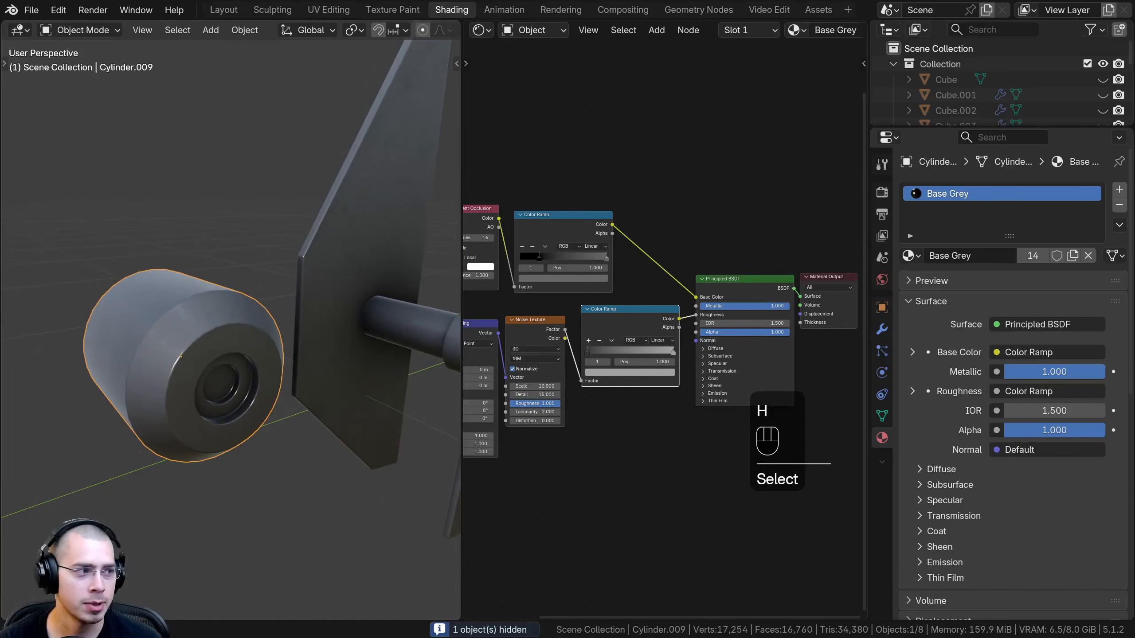
pyautogui.click(910, 254)
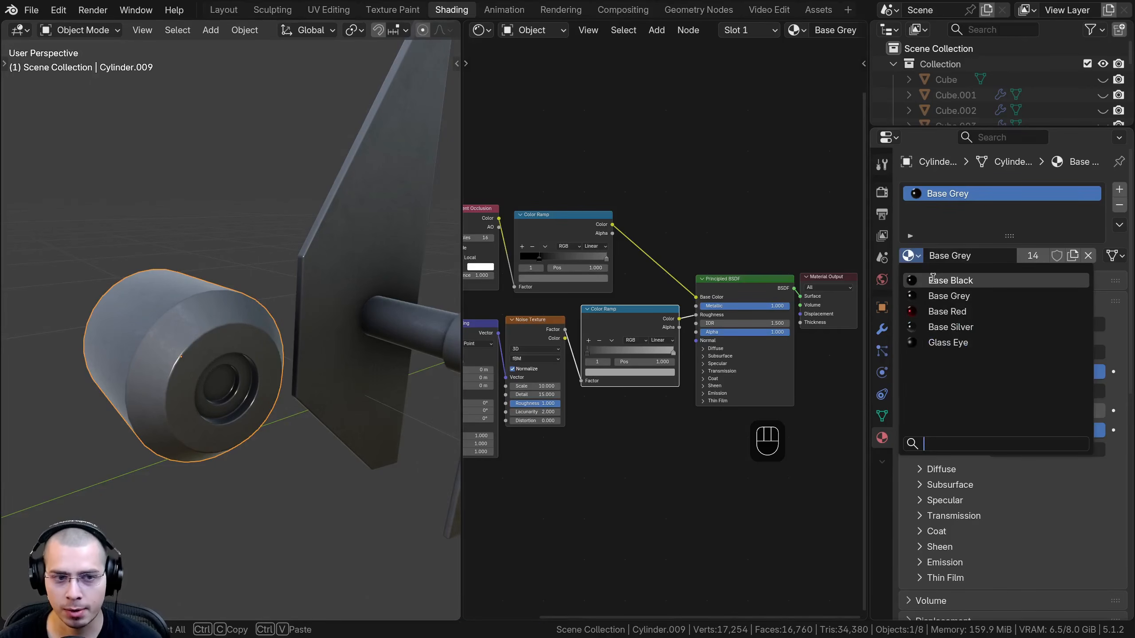
pyautogui.click(947, 281)
pyautogui.moveTo(269, 469); pyautogui.dragTo(131, 256, button='middle')
pyautogui.scroll(4, 175, 317)
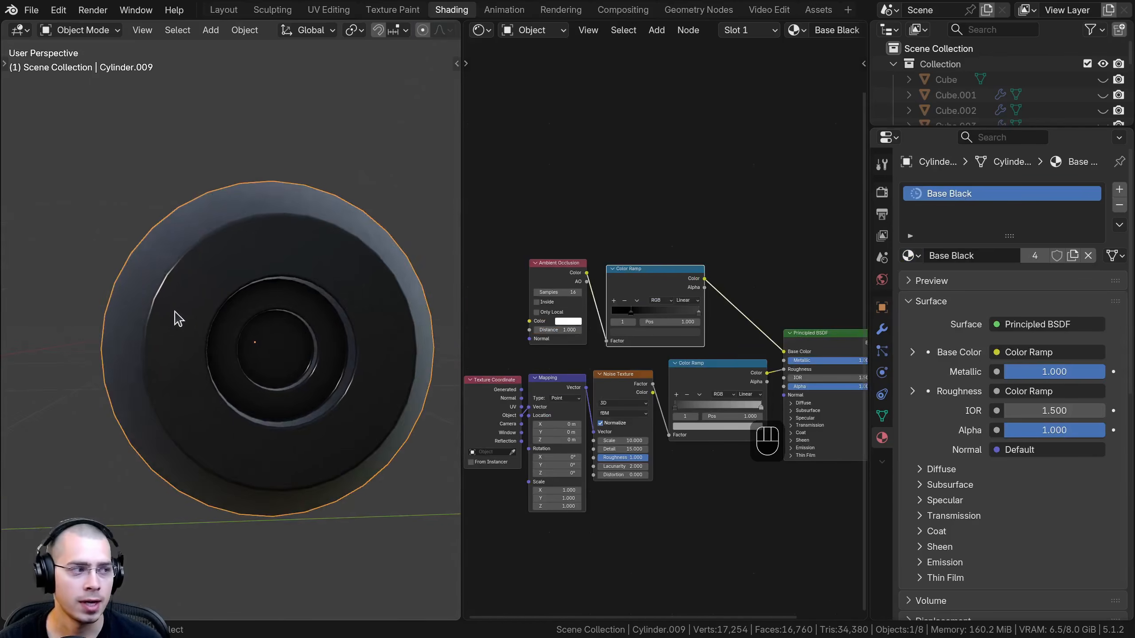
# - Add a second material slot with Base Red to the round joint and assign it to the central circular face
pyautogui.click(324, 352)
pyautogui.press('Tab')
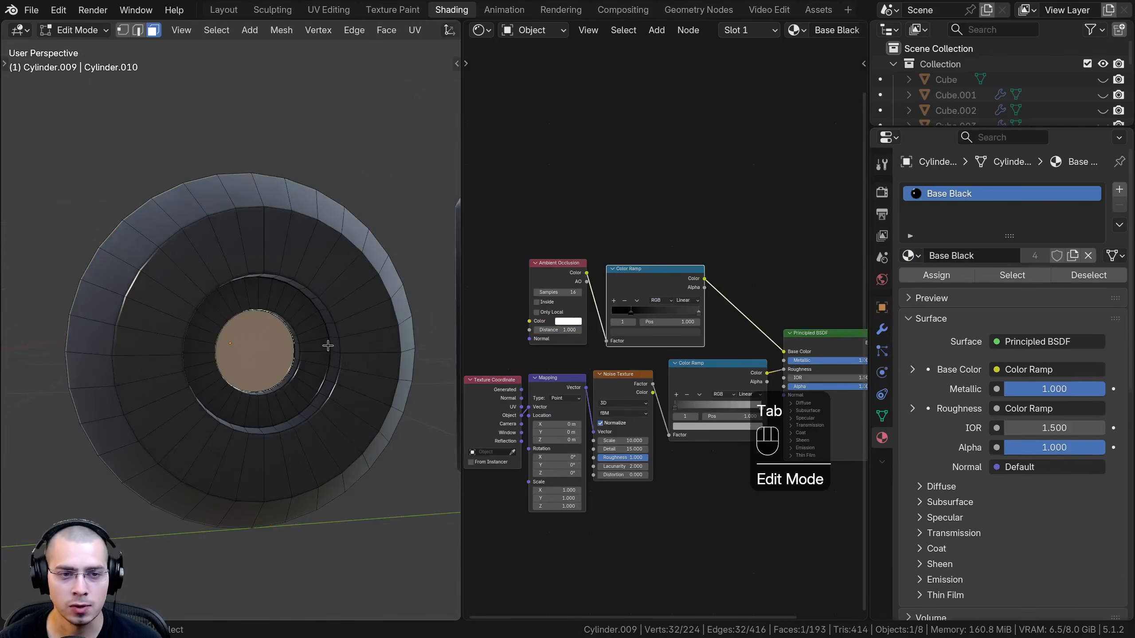
pyautogui.press('a')
pyautogui.click(255, 340)
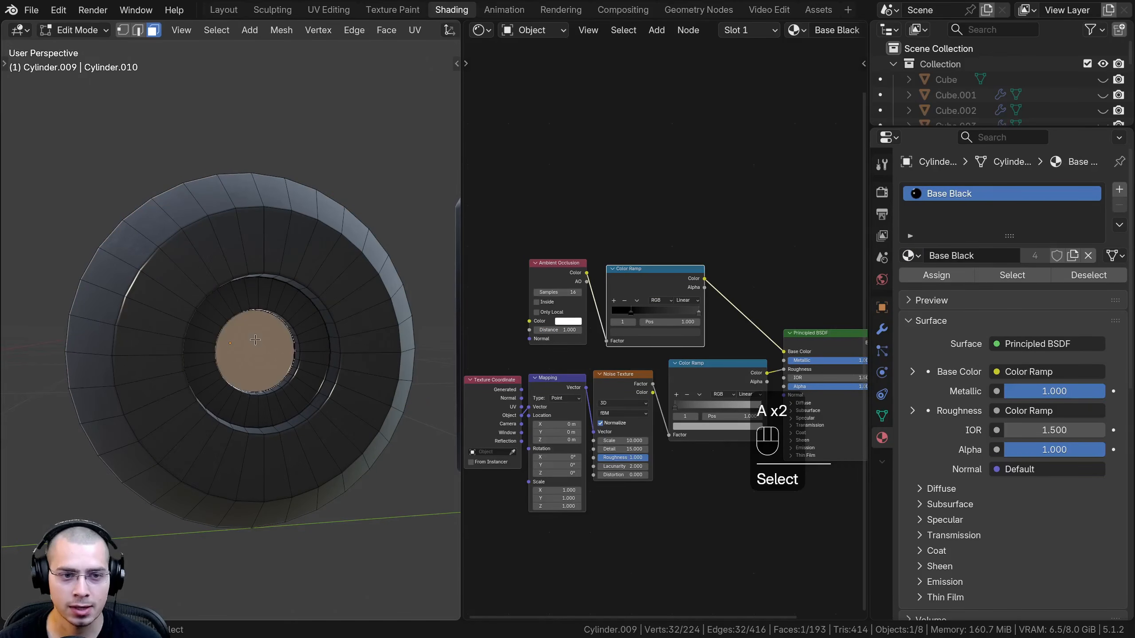
pyautogui.click(1119, 190)
pyautogui.click(911, 287)
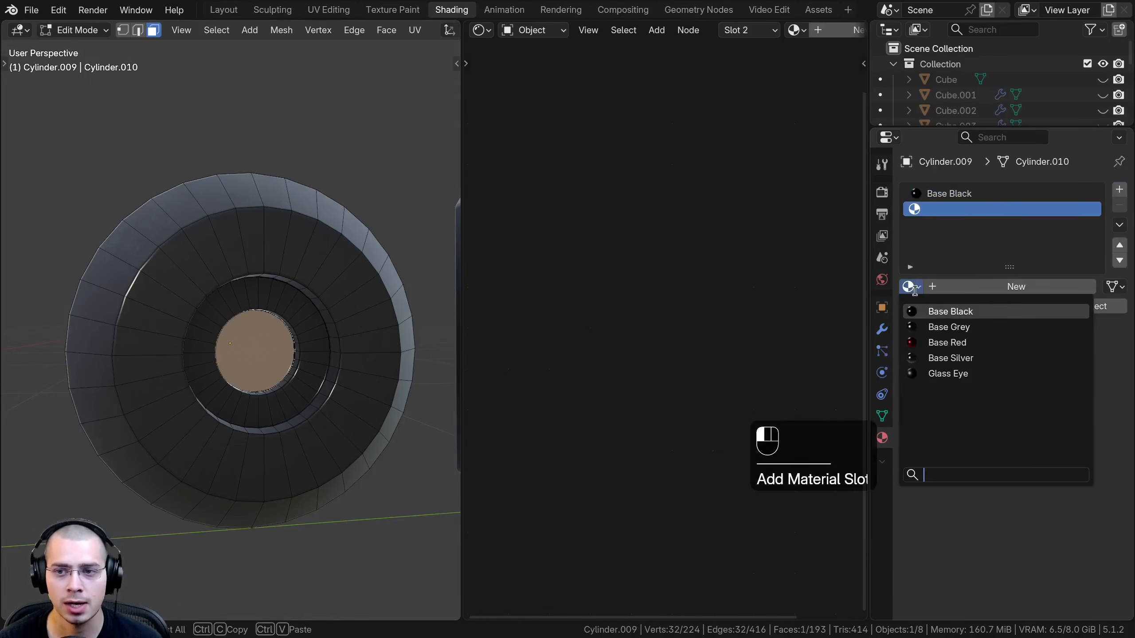
pyautogui.click(944, 342)
pyautogui.click(937, 307)
pyautogui.moveTo(251, 313); pyautogui.dragTo(188, 309, button='middle')
pyautogui.press('Tab')
# - Hide the round joint and the flat tail fin
pyautogui.press('h')
pyautogui.click(246, 311)
pyautogui.keyDown('shift'); pyautogui.moveTo(250, 308); pyautogui.dragTo(161, 301, button='middle'); pyautogui.keyUp('shift')
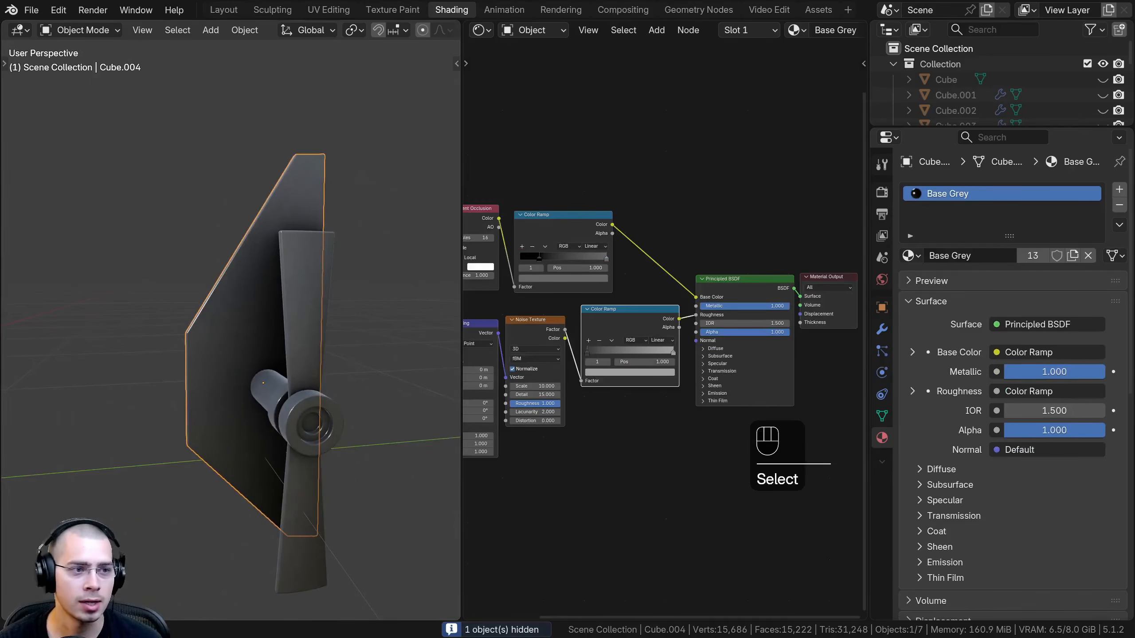
pyautogui.press('h')
pyautogui.moveTo(233, 344); pyautogui.dragTo(184, 327, button='middle')
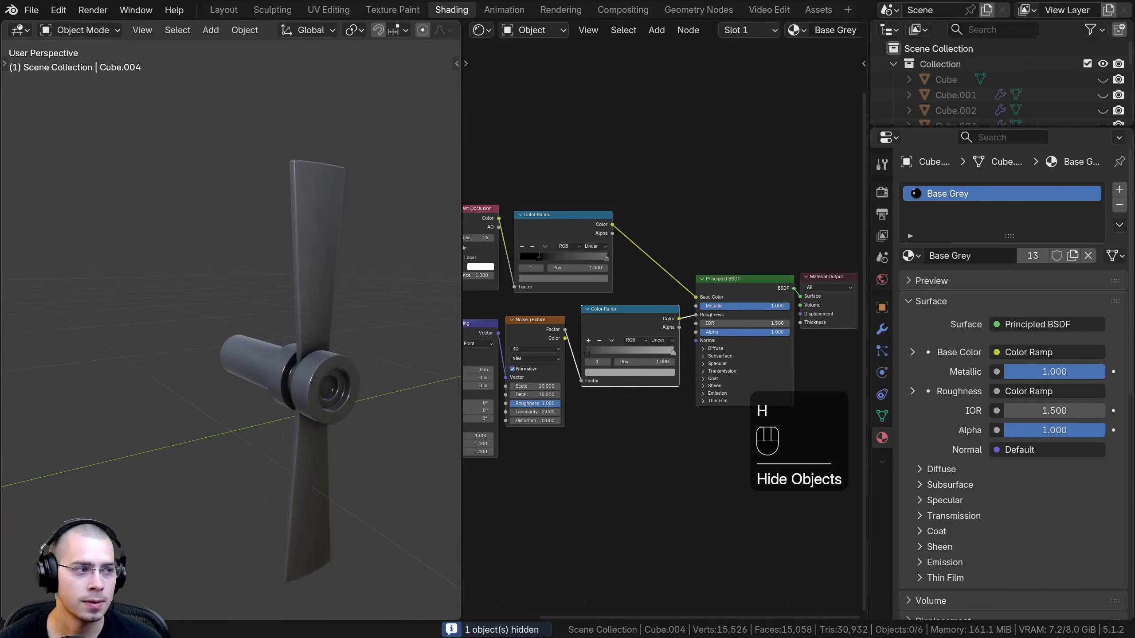
# - Assign Base Black to the tail rotor blades
pyautogui.click(320, 237)
pyautogui.keyDown('shift'); pyautogui.moveTo(320, 237); pyautogui.dragTo(308, 258, button='middle'); pyautogui.keyUp('shift')
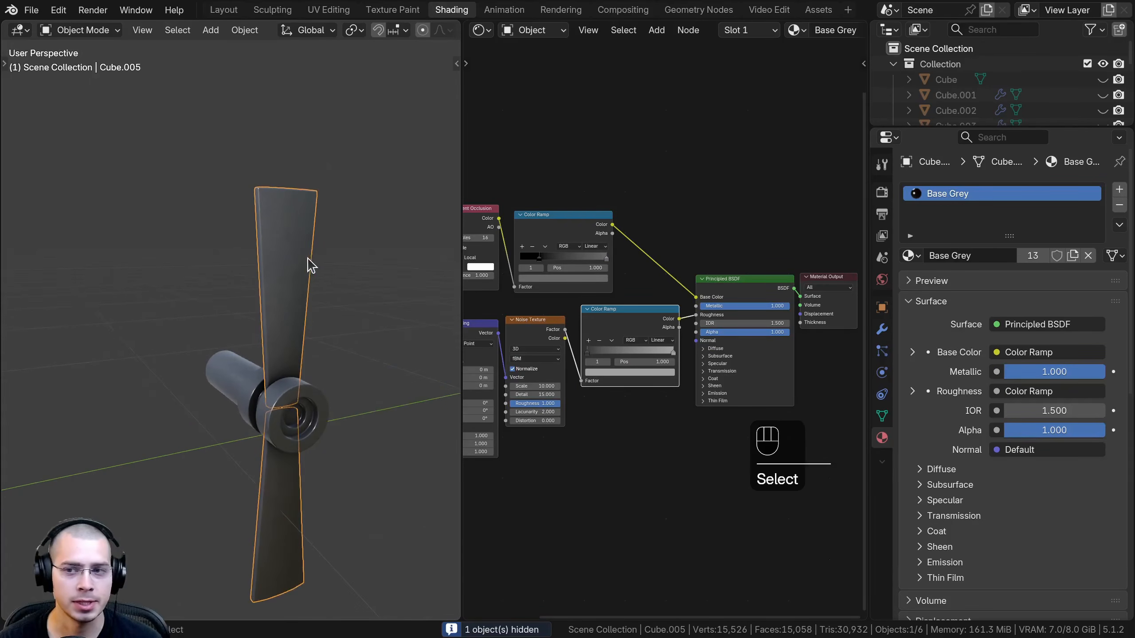
pyautogui.click(908, 257)
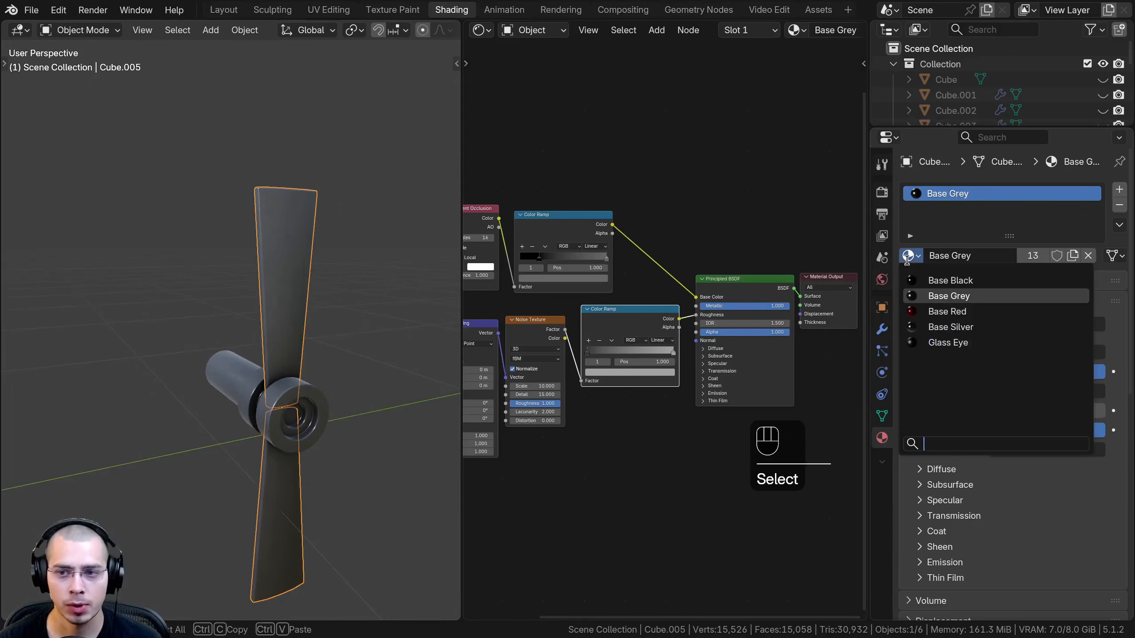
pyautogui.click(992, 281)
pyautogui.moveTo(324, 266); pyautogui.dragTo(270, 299, button='middle')
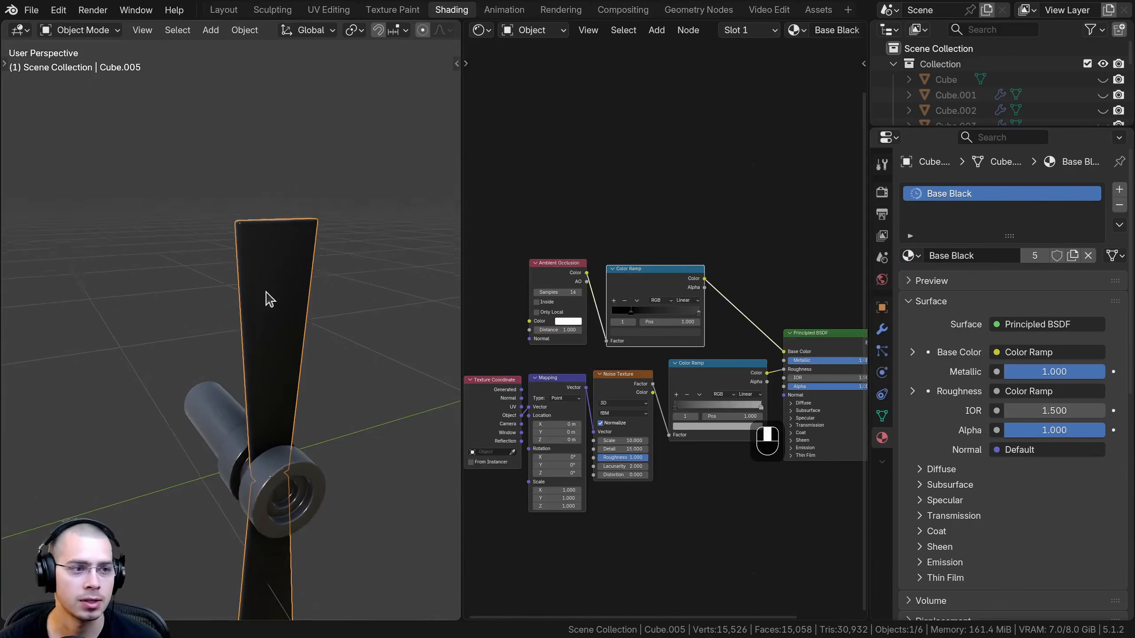
# - Select the outer band of faces and the end cap faces at the upper tip of the tail rotor blade
pyautogui.press('Tab')
pyautogui.moveTo(273, 253); pyautogui.dragTo(227, 180, button='middle')
pyautogui.press('a')
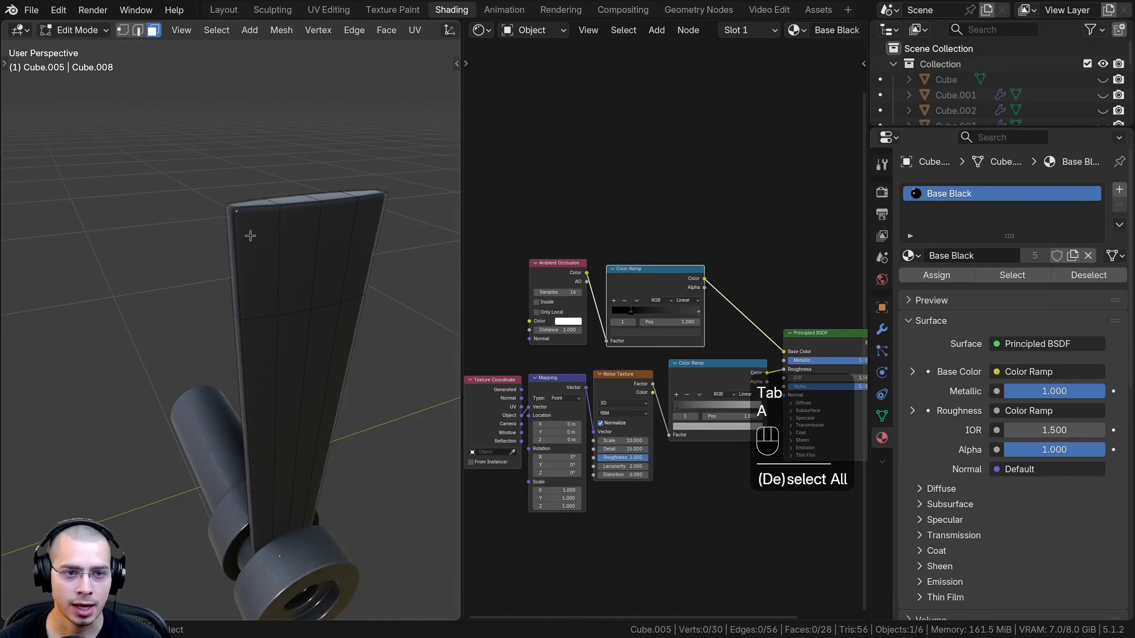
pyautogui.moveTo(250, 235); pyautogui.dragTo(250, 208, button='middle')
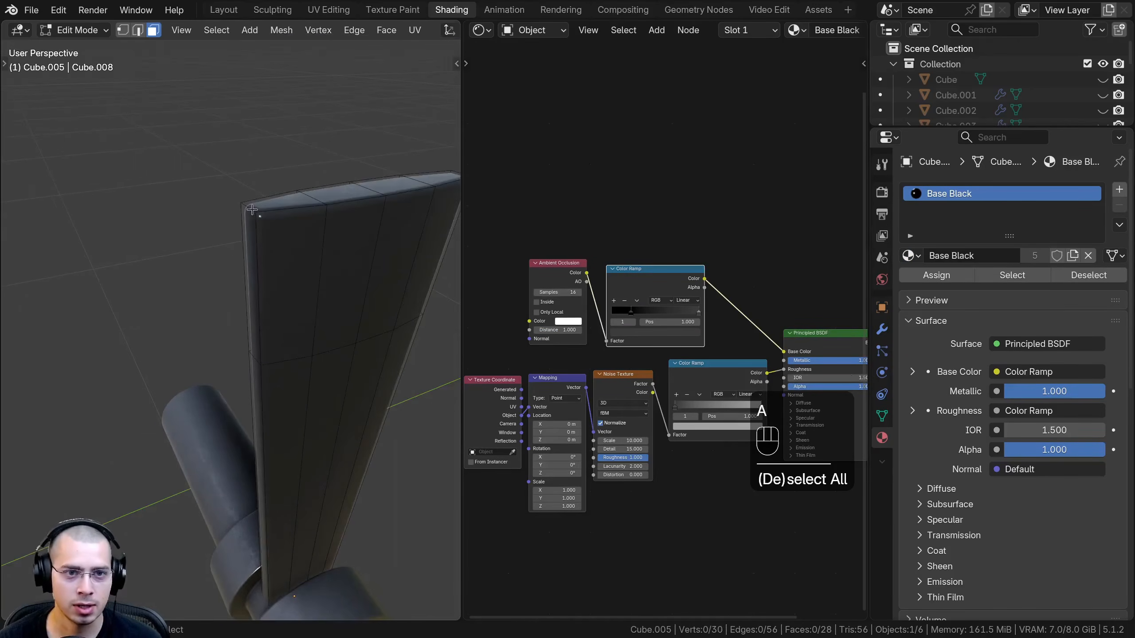
pyautogui.keyDown('alt'); pyautogui.click(258, 256); pyautogui.keyUp('alt')
pyautogui.moveTo(258, 256); pyautogui.dragTo(218, 320, button='middle')
pyautogui.keyDown('shift'); pyautogui.click(284, 309); pyautogui.keyUp('shift')
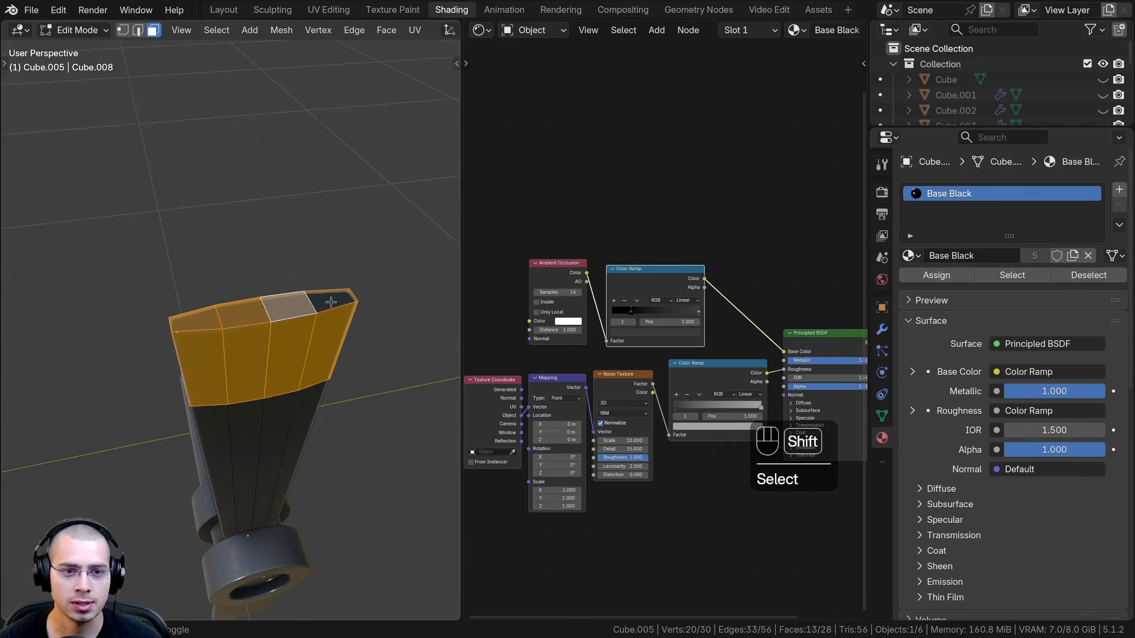
pyautogui.keyDown('shift'); pyautogui.click(333, 302); pyautogui.keyUp('shift')
pyautogui.moveTo(333, 303); pyautogui.dragTo(357, 268, button='middle')
# - Add a second material slot with Base Red to the tail rotor blades and assign it to the selected tip faces
pyautogui.click(1119, 191)
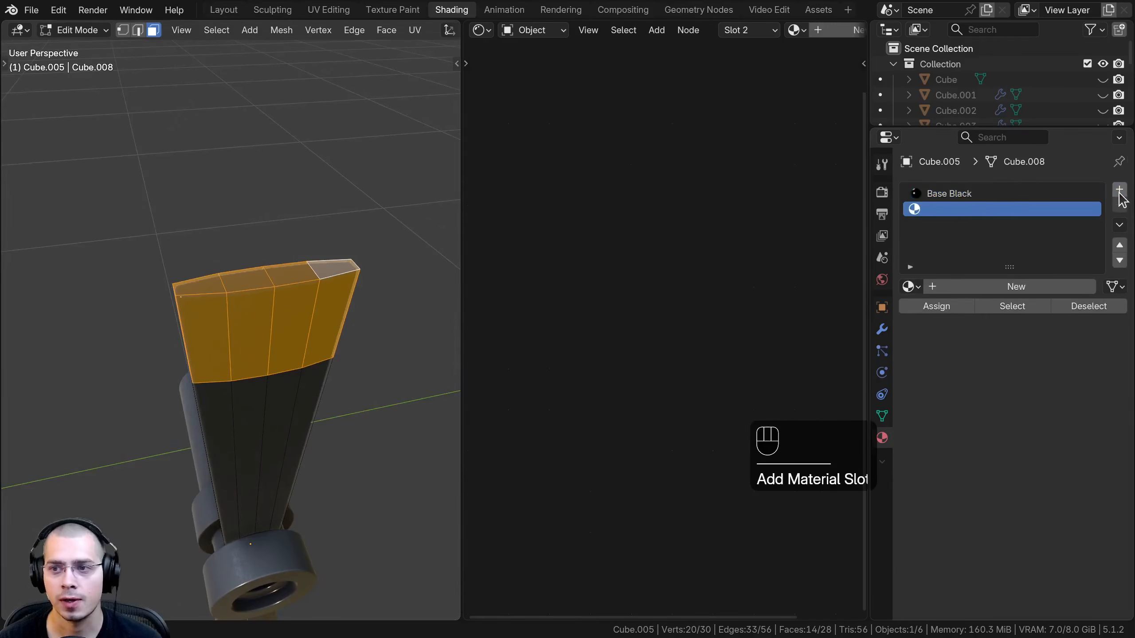
pyautogui.click(910, 288)
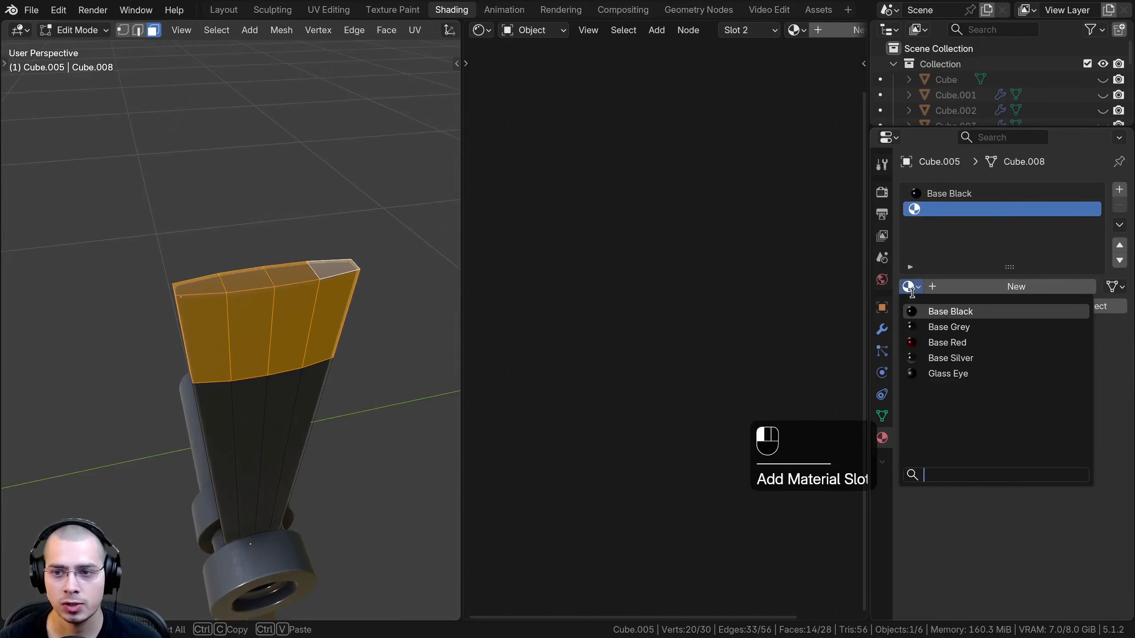
pyautogui.click(944, 343)
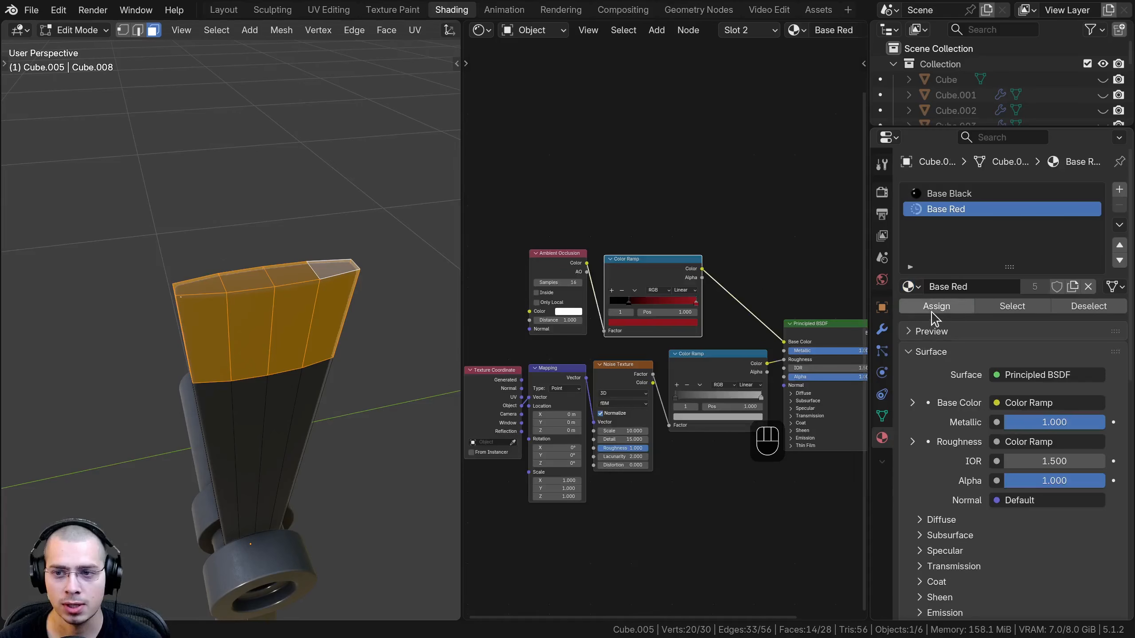
pyautogui.click(935, 307)
# - Leave mesh editing and hide the tail rotor blades
pyautogui.press('Tab')
pyautogui.moveTo(284, 327); pyautogui.dragTo(261, 246, button='middle')
pyautogui.press('h')
pyautogui.scroll(-3, 268, 239)
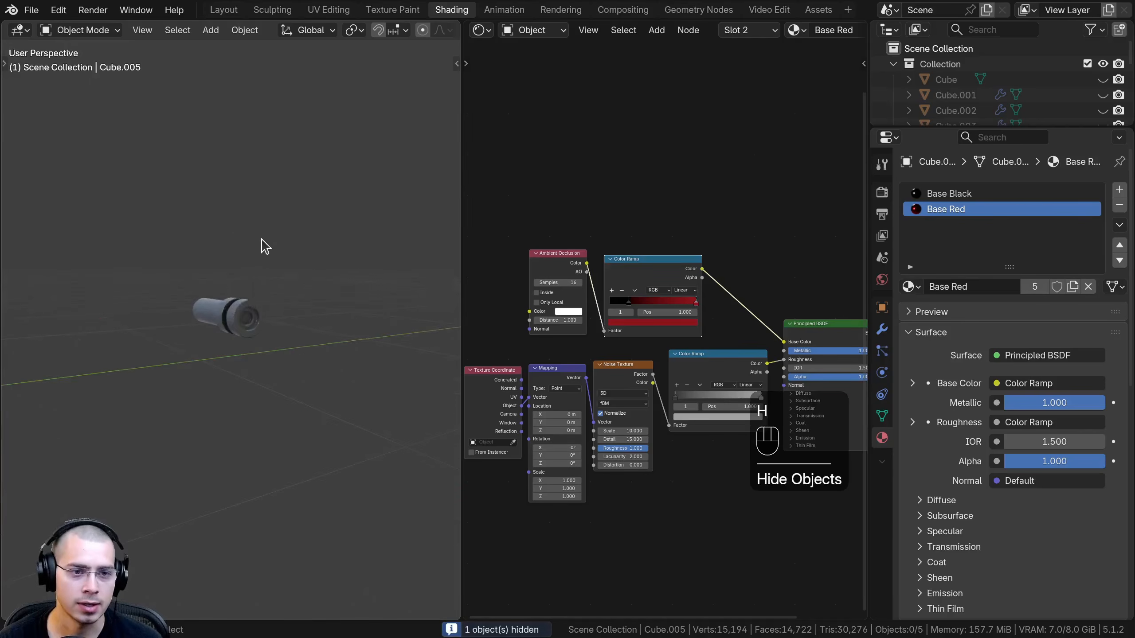
# - Select the face loops around both collars and the groove between them on the tail rotor shaft
pyautogui.scroll(3, 265, 319)
pyautogui.keyDown('shift'); pyautogui.click(265, 319); pyautogui.keyUp('shift')
pyautogui.scroll(3, 258, 360)
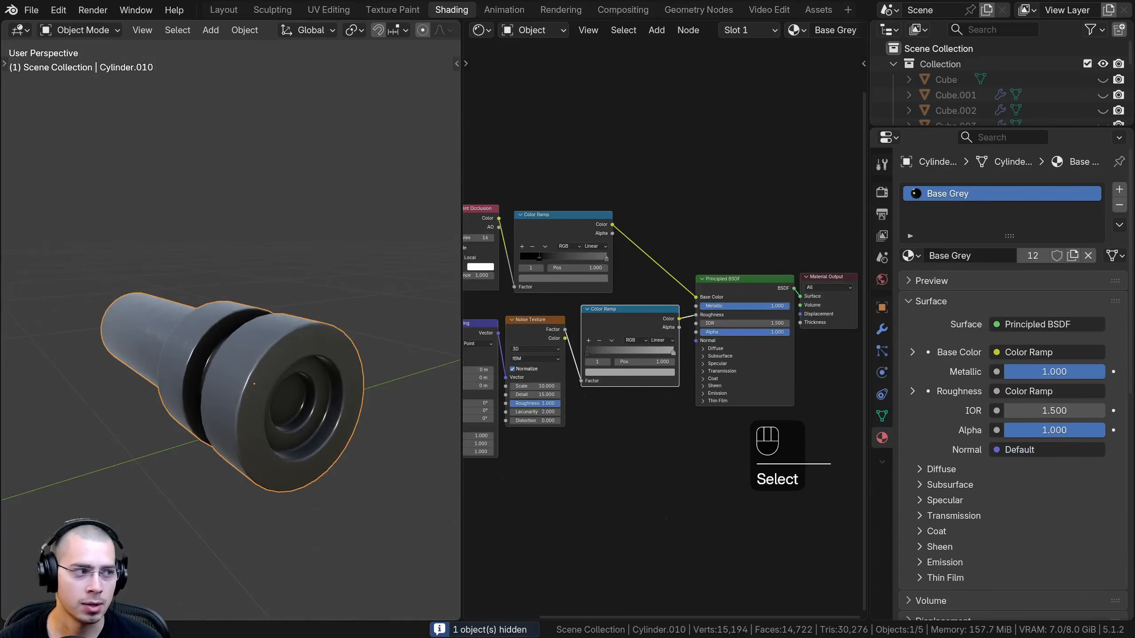
pyautogui.moveTo(279, 340); pyautogui.dragTo(255, 318, button='middle')
pyautogui.moveTo(255, 318); pyautogui.dragTo(275, 318, button='middle')
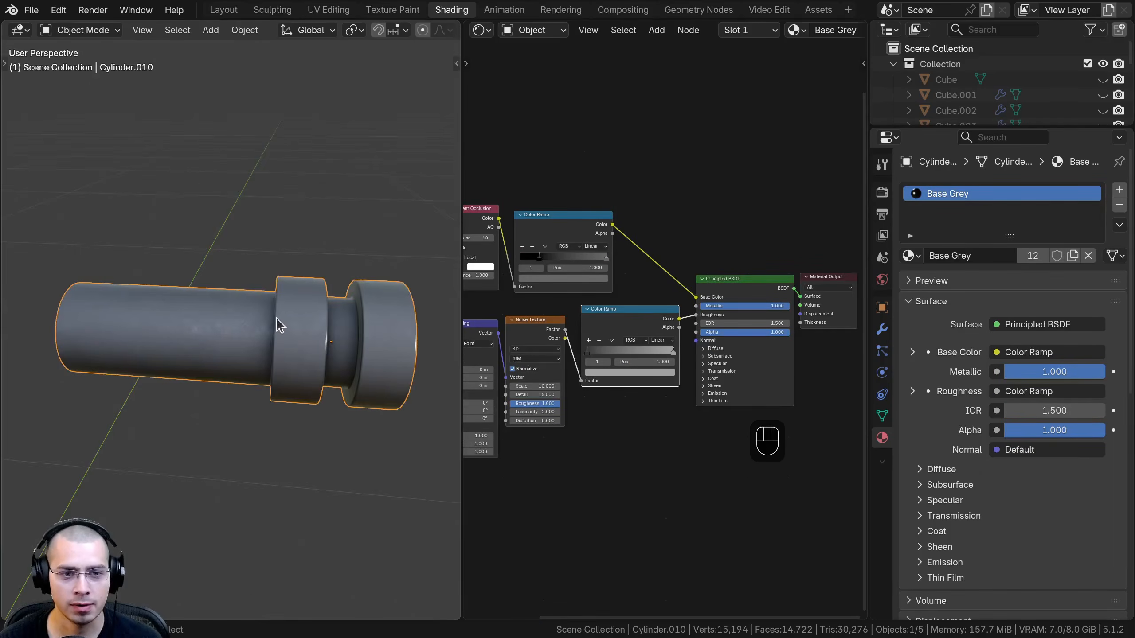
pyautogui.moveTo(351, 325); pyautogui.dragTo(272, 309, button='middle')
pyautogui.press('Tab')
pyautogui.keyDown('alt'); pyautogui.click(265, 305); pyautogui.keyUp('alt')
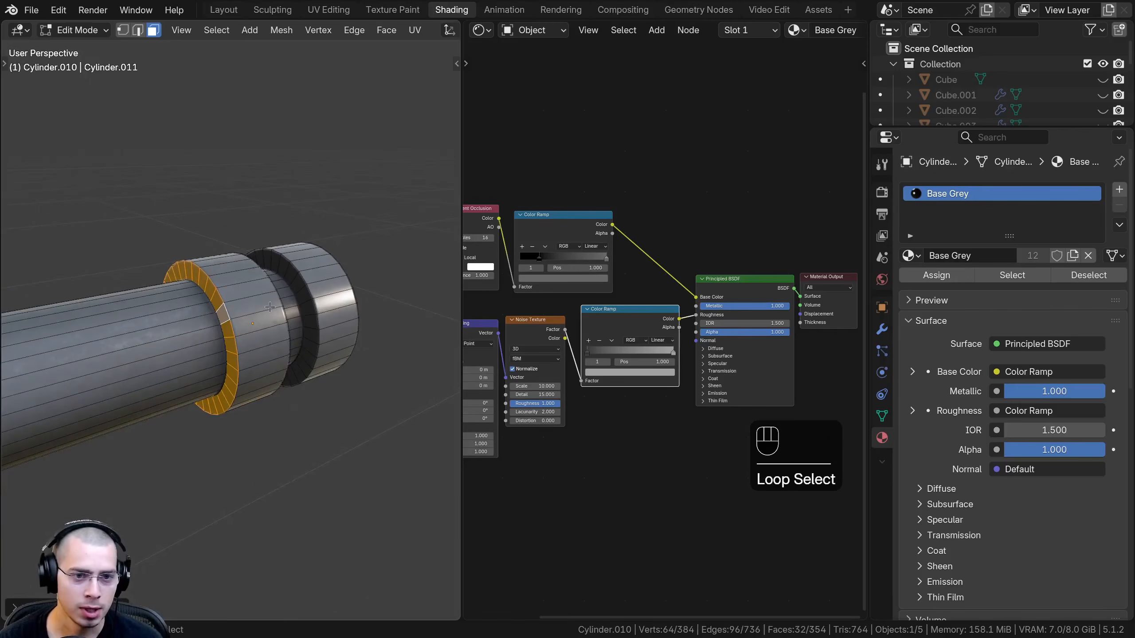
pyautogui.keyDown('alt'); pyautogui.keyDown('shift'); pyautogui.click(273, 310); pyautogui.keyUp('shift'); pyautogui.keyUp('alt')
pyautogui.scroll(2, 273, 309)
pyautogui.keyDown('alt'); pyautogui.keyDown('shift'); pyautogui.click(350, 297); pyautogui.keyUp('shift'); pyautogui.keyUp('alt')
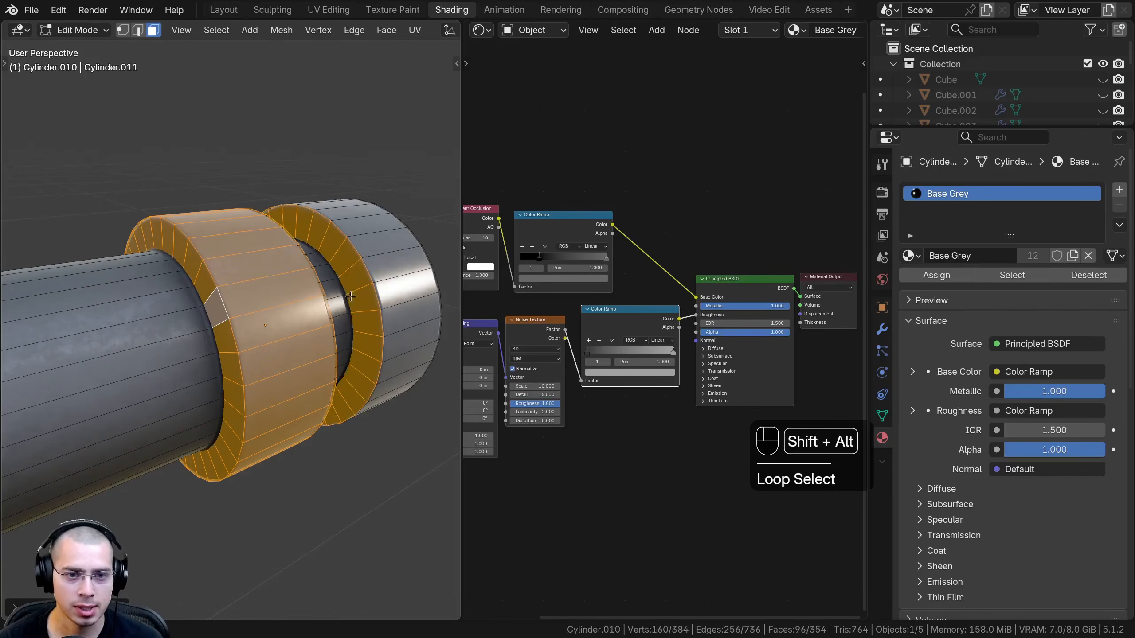
pyautogui.keyDown('alt'); pyautogui.keyDown('shift'); pyautogui.click(339, 297); pyautogui.keyUp('shift'); pyautogui.keyUp('alt')
pyautogui.moveTo(339, 298); pyautogui.dragTo(286, 291, button='middle')
pyautogui.keyDown('alt'); pyautogui.keyDown('shift'); pyautogui.click(331, 291); pyautogui.keyUp('shift'); pyautogui.keyUp('alt')
# - Extend the selection with the ring faces on the shaft's front end and the walls of its stepped recess
pyautogui.moveTo(120, 291); pyautogui.dragTo(131, 233, button='middle')
pyautogui.keyDown('alt'); pyautogui.keyDown('shift'); pyautogui.click(149, 271); pyautogui.keyUp('shift'); pyautogui.keyUp('alt')
pyautogui.keyDown('alt'); pyautogui.keyDown('shift'); pyautogui.click(134, 243); pyautogui.keyUp('shift'); pyautogui.keyUp('alt')
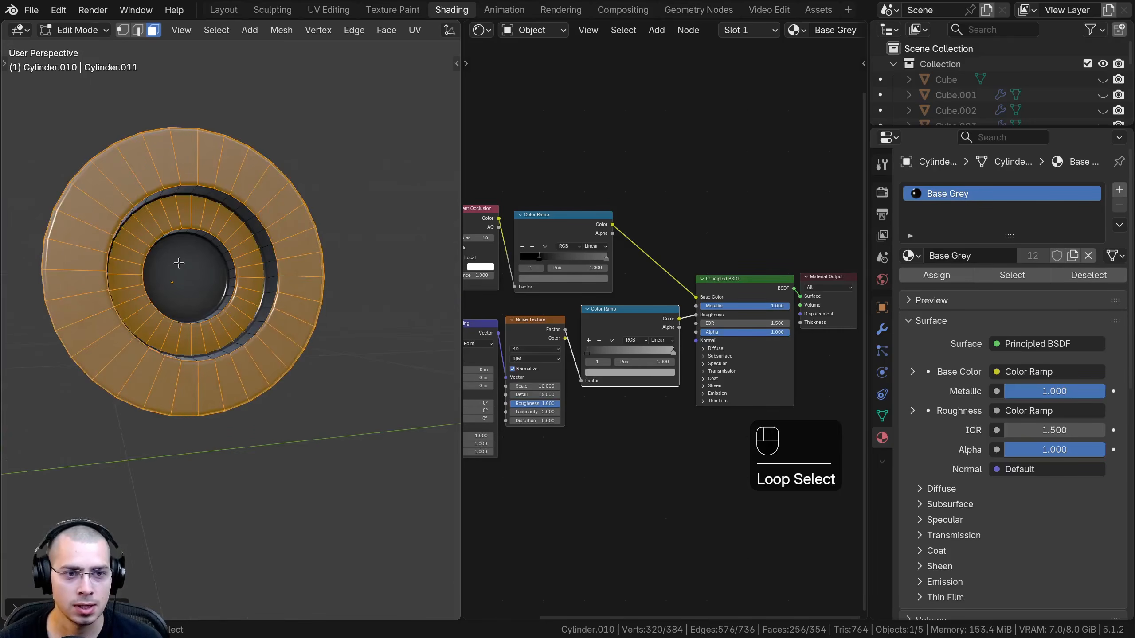
pyautogui.scroll(3, 198, 195)
pyautogui.keyDown('alt'); pyautogui.keyDown('shift'); pyautogui.click(202, 191); pyautogui.keyUp('shift'); pyautogui.keyUp('alt')
pyautogui.moveTo(202, 190); pyautogui.dragTo(452, 193, button='middle')
pyautogui.keyDown('alt'); pyautogui.keyDown('shift'); pyautogui.click(261, 127); pyautogui.keyUp('shift'); pyautogui.keyUp('alt')
pyautogui.scroll(-5, 255, 145)
# - Add a second material slot with Base Black to the shaft and assign it to the selected collar and recess faces
pyautogui.click(1119, 190)
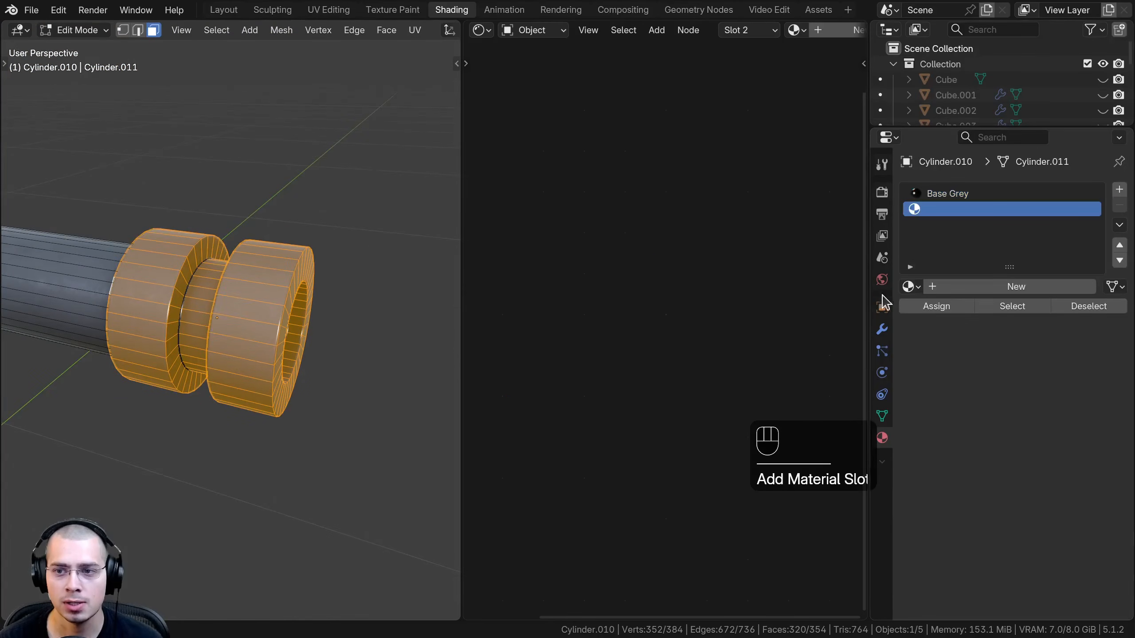
pyautogui.click(910, 289)
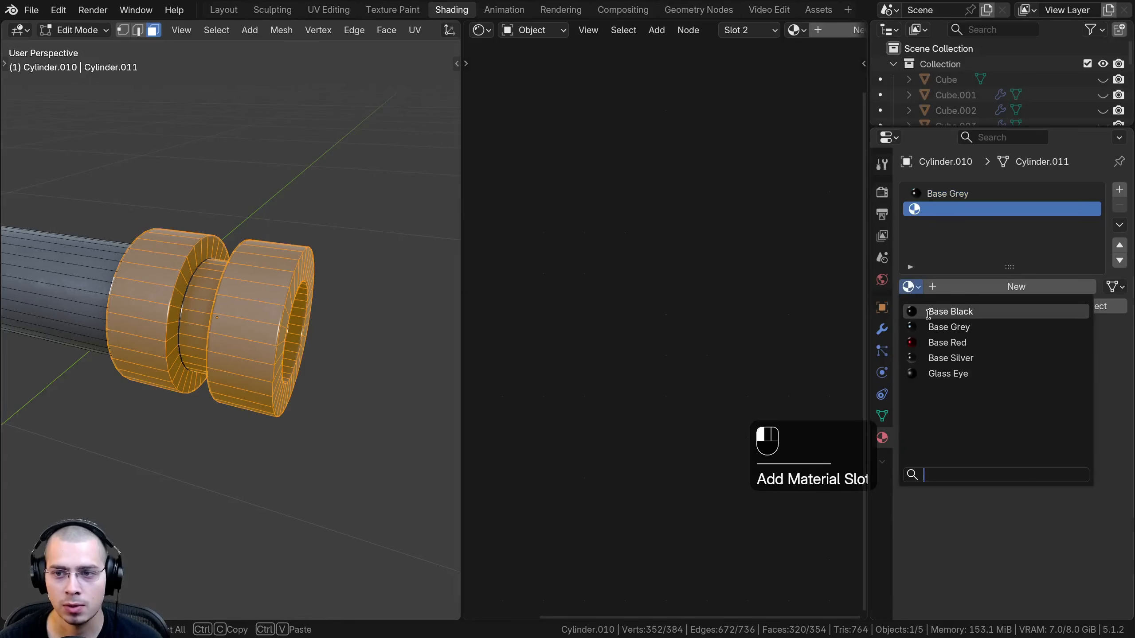
pyautogui.click(950, 311)
pyautogui.click(912, 306)
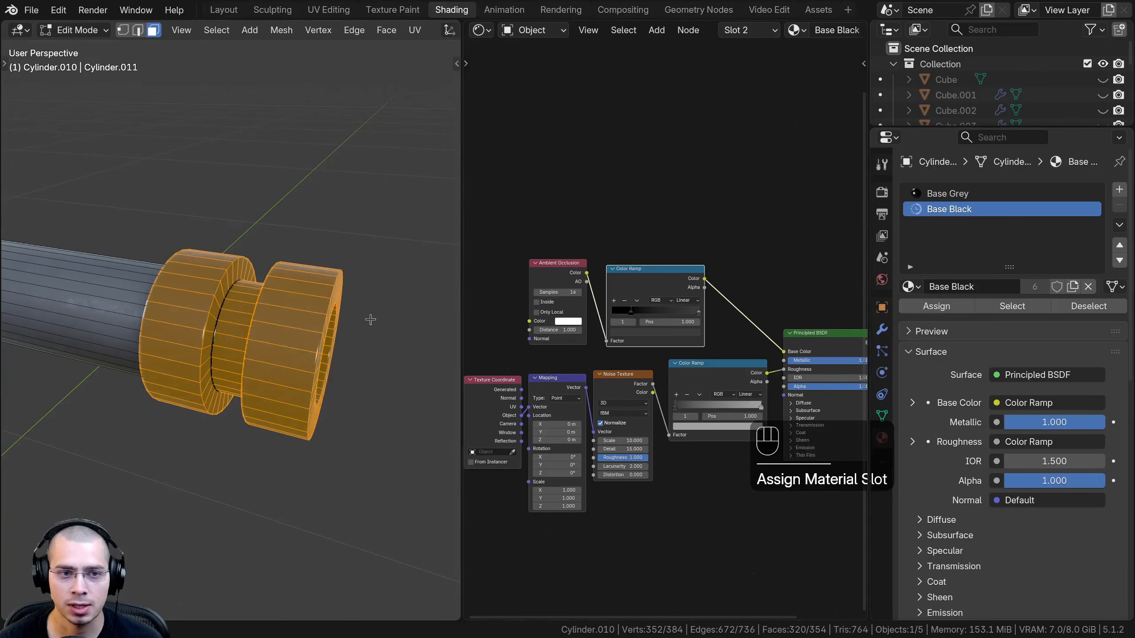
# - Add a third material slot with Base Red to the shaft and assign it to the central circular face of the recess
pyautogui.moveTo(367, 319); pyautogui.dragTo(278, 316, button='middle')
pyautogui.click(192, 318)
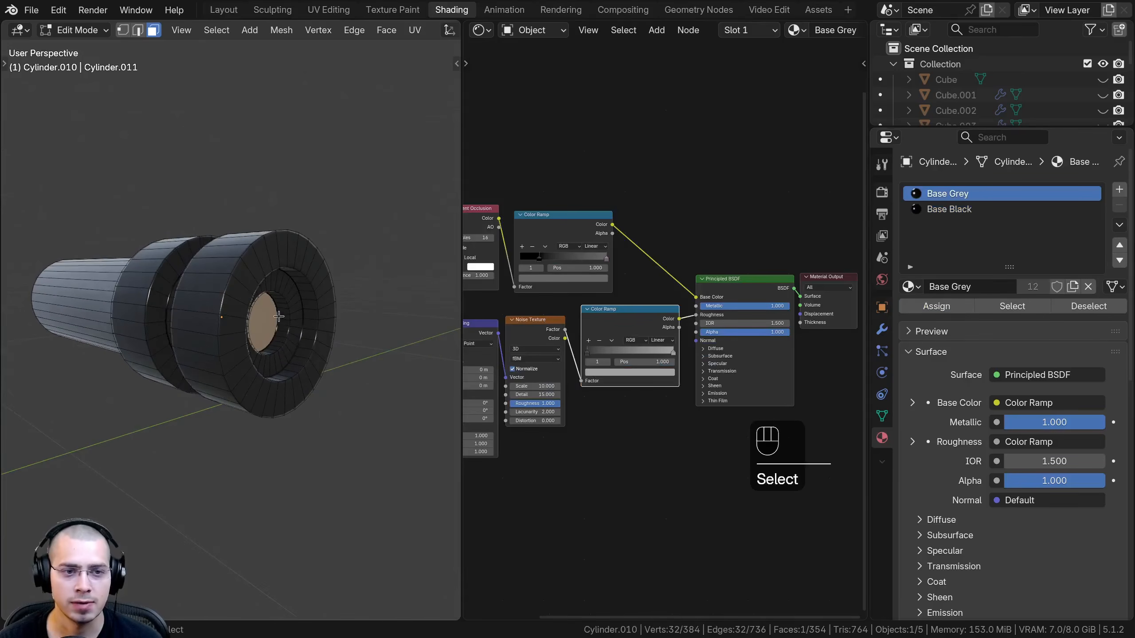
pyautogui.click(1120, 191)
pyautogui.click(909, 292)
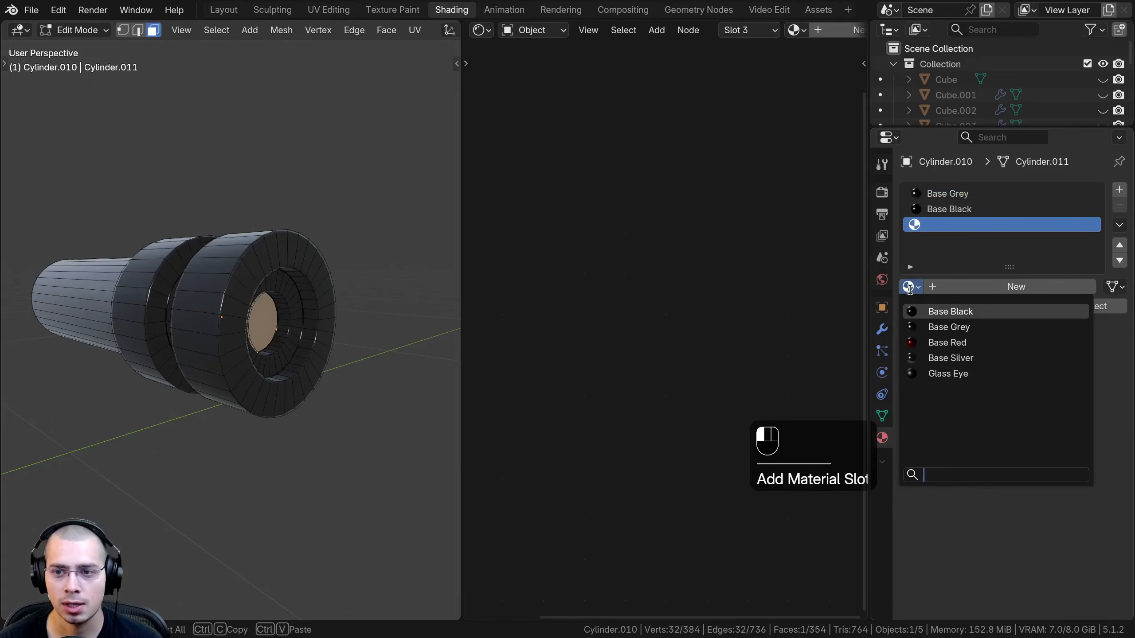
pyautogui.click(938, 343)
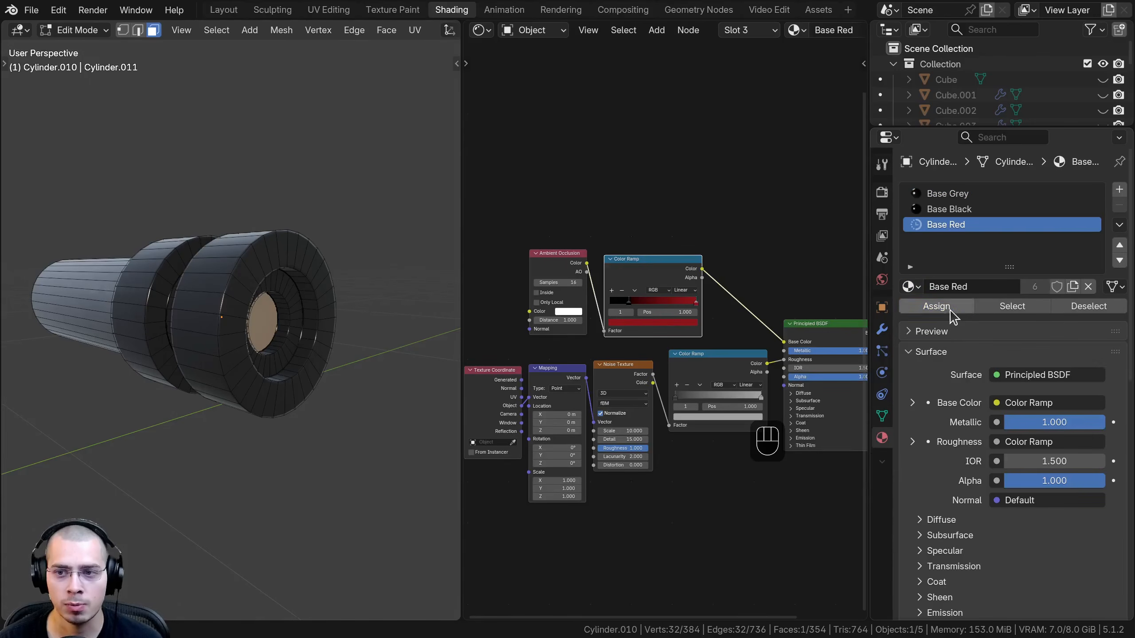
pyautogui.click(954, 313)
# - Leave mesh editing and hide the tail rotor shaft
pyautogui.press('Tab')
pyautogui.moveTo(143, 344); pyautogui.dragTo(274, 342, button='middle')
pyautogui.scroll(-3, 195, 372)
pyautogui.press('h')
# - Select all linked faces of the upper and lower round pins on the upper leg link
pyautogui.moveTo(94, 383); pyautogui.dragTo(318, 343, button='middle')
pyautogui.scroll(4, 318, 342)
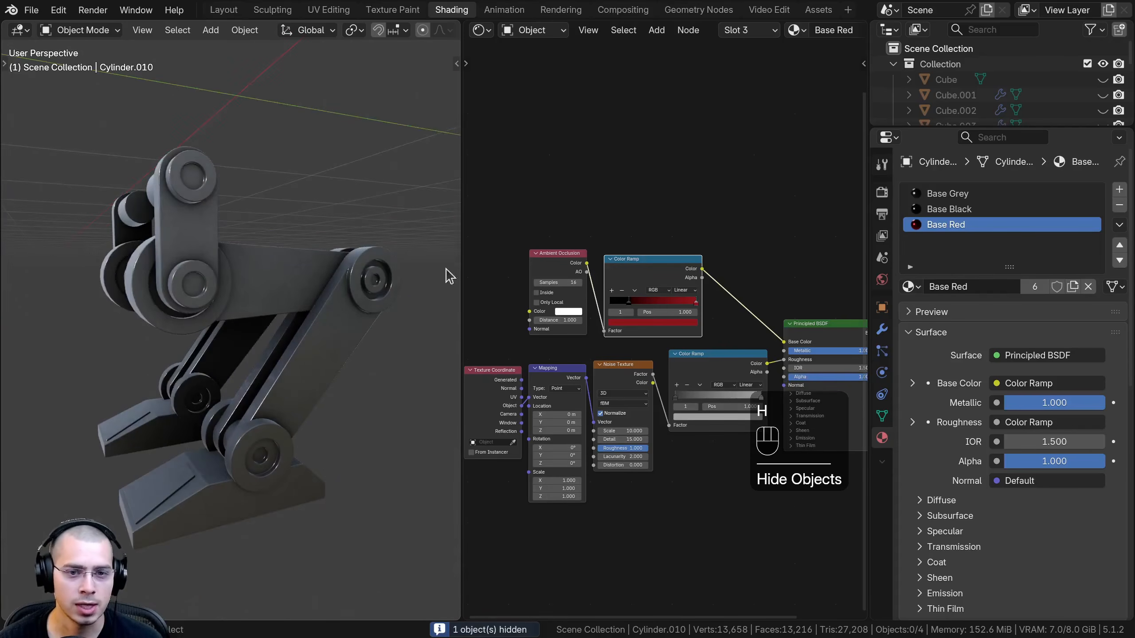
pyautogui.click(253, 246)
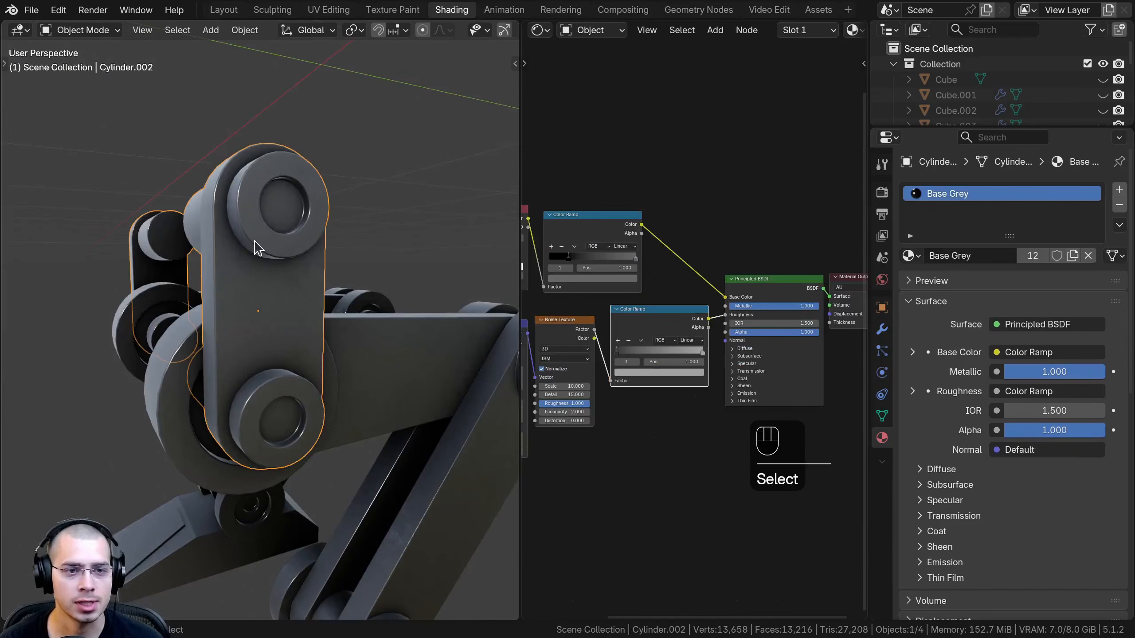
pyautogui.press('KP_Decimal')
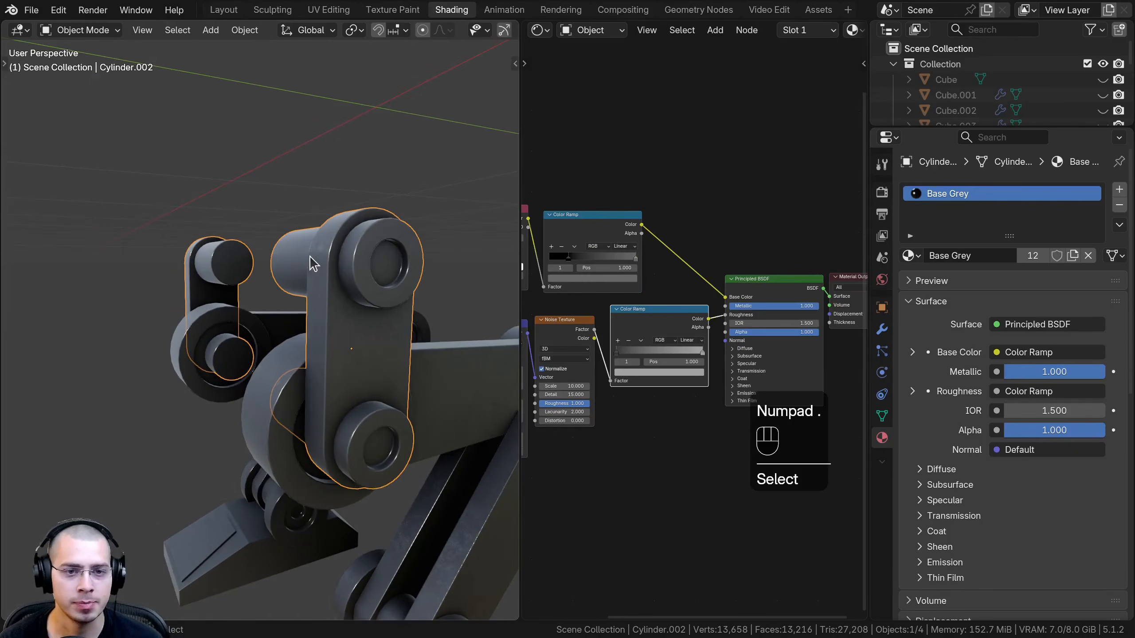
pyautogui.moveTo(315, 264); pyautogui.dragTo(280, 263, button='middle')
pyautogui.press('Tab')
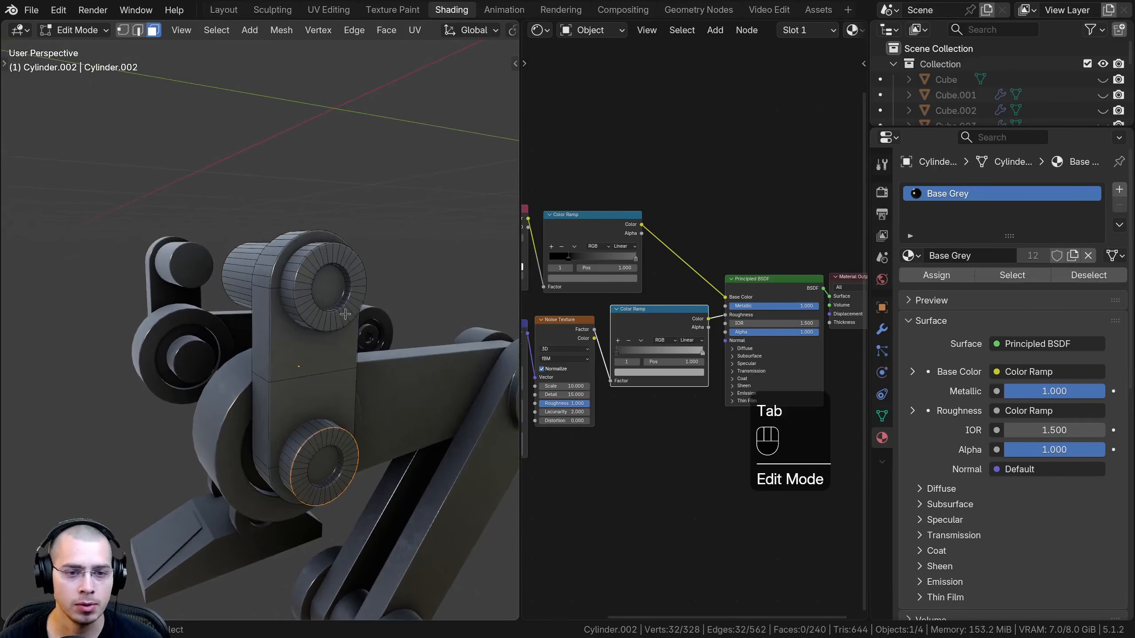
pyautogui.press('a')
pyautogui.moveTo(344, 315); pyautogui.dragTo(368, 453, button='middle')
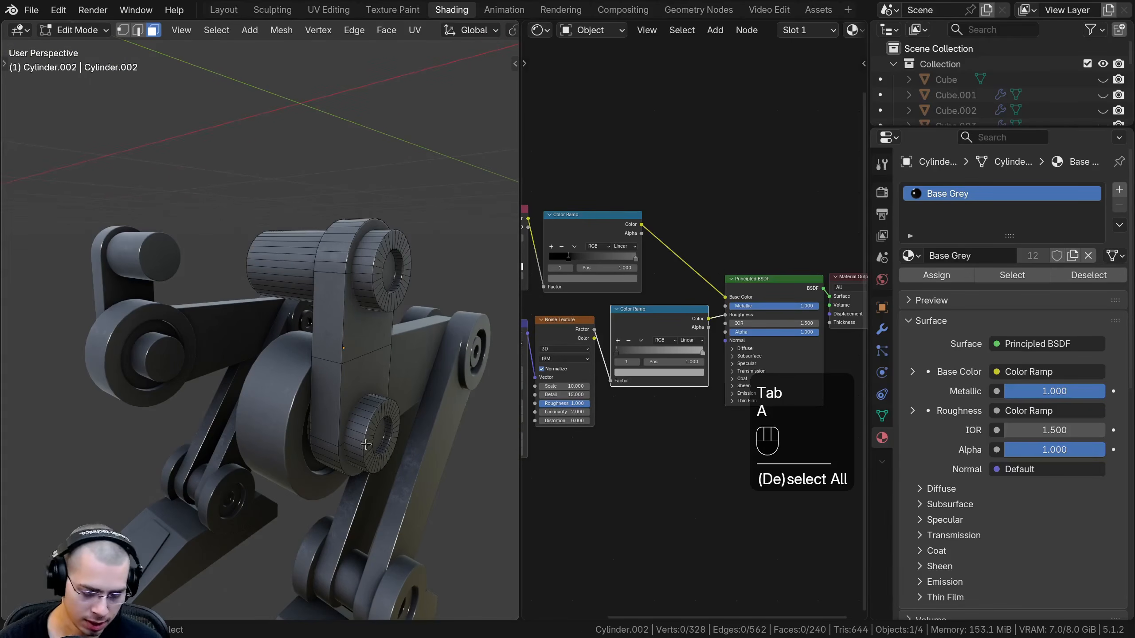
pyautogui.press('l')
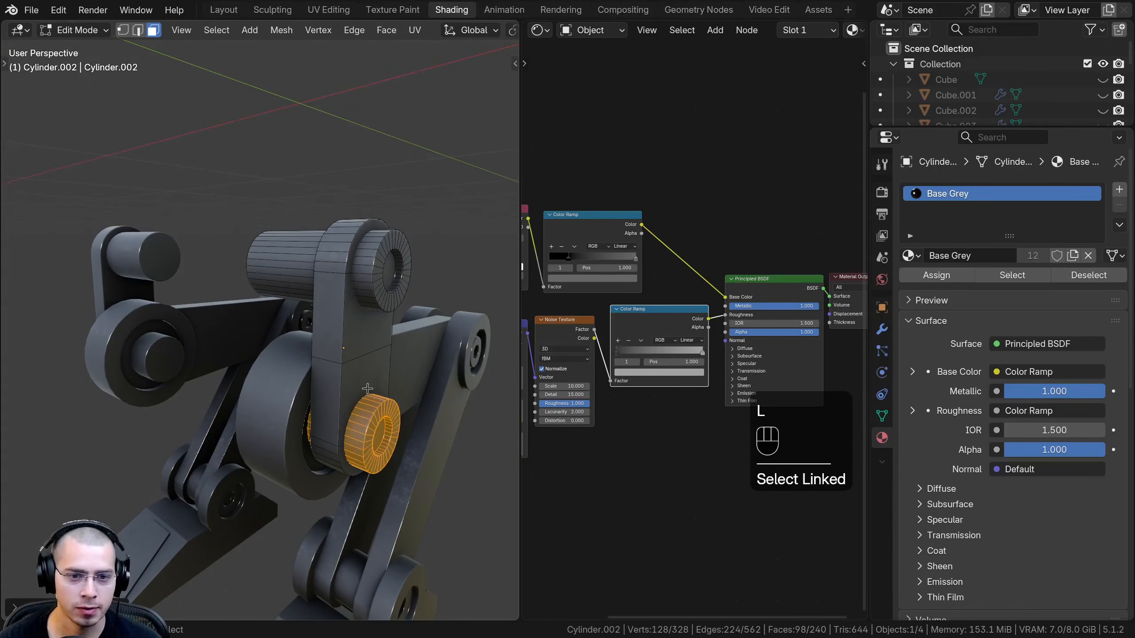
pyautogui.press('l')
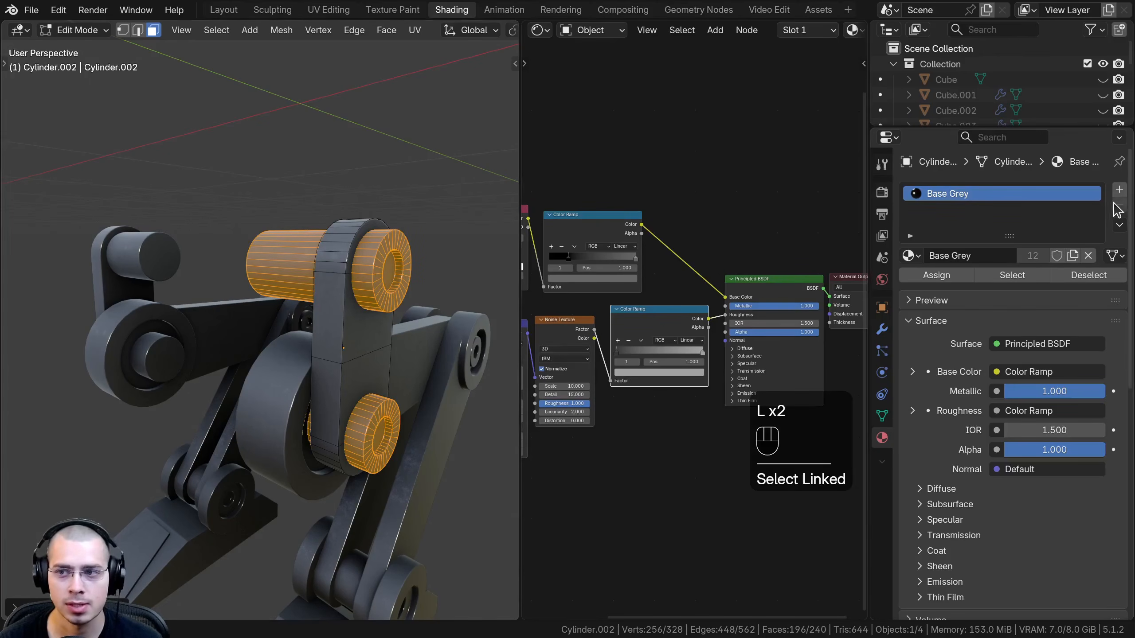
# - Add a second material slot with Base Black to the leg link and assign it to the selected pins
pyautogui.click(1119, 190)
pyautogui.click(907, 286)
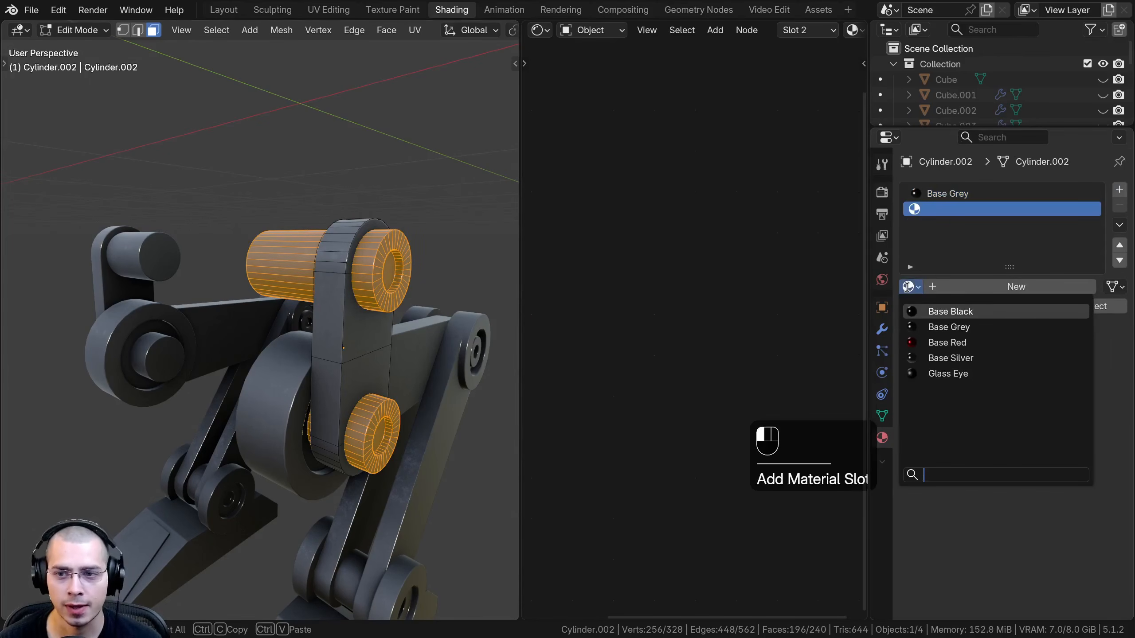
pyautogui.click(930, 312)
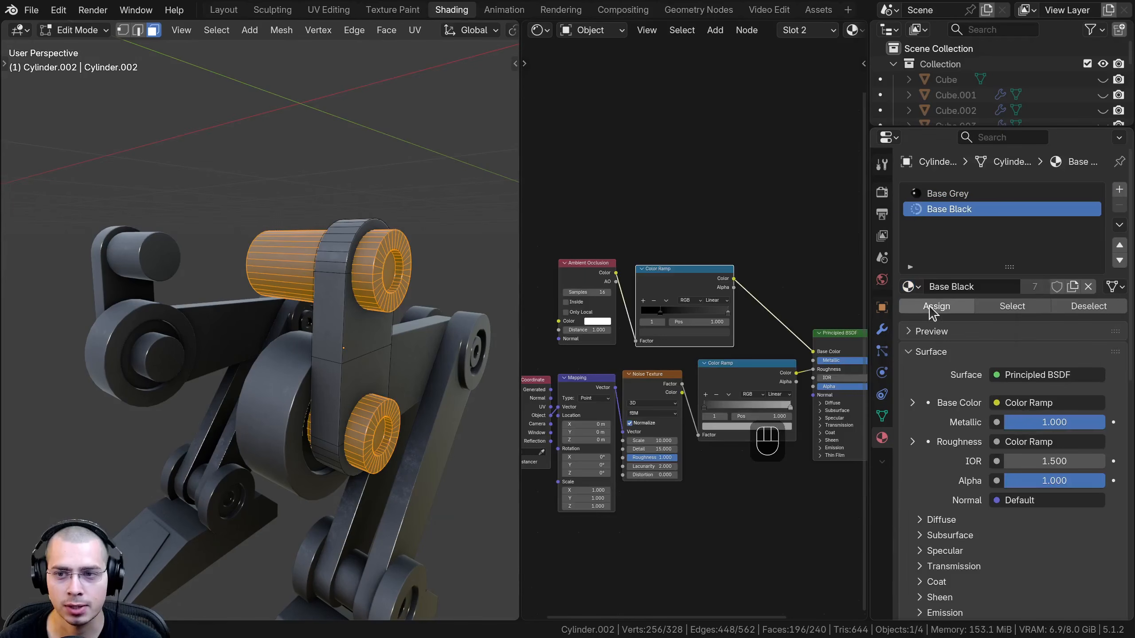
pyautogui.click(937, 306)
# - Shorten the lower pin by moving its inner end face along the global X axis into the large ring, starting with about 0.0285 m
pyautogui.moveTo(492, 308); pyautogui.dragTo(315, 343, button='middle')
pyautogui.scroll(4, 332, 344)
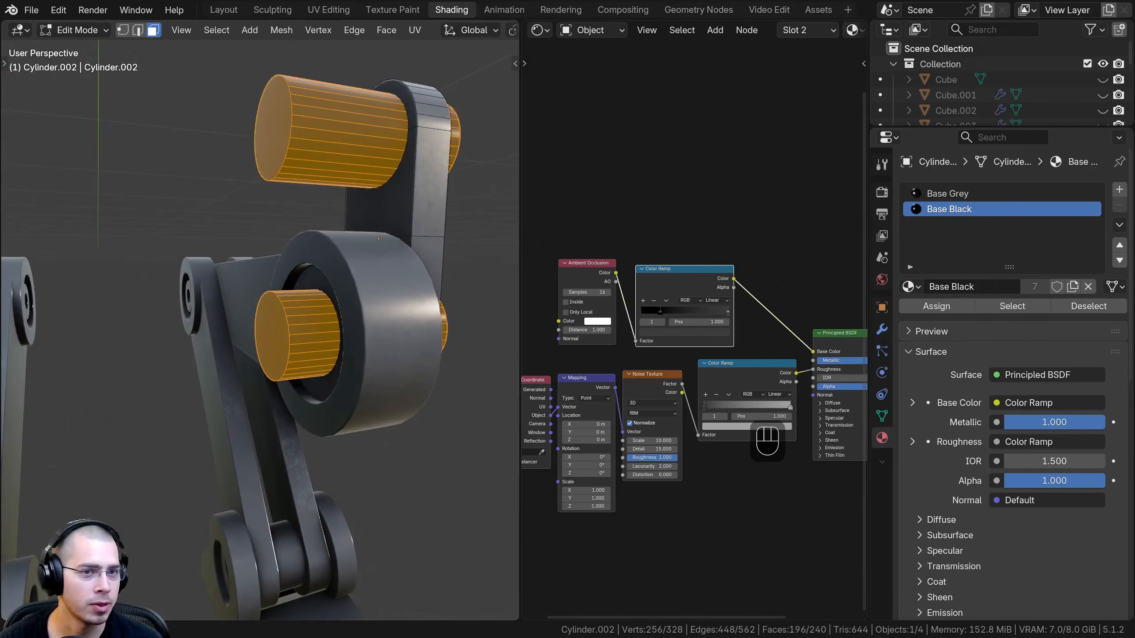
pyautogui.keyDown('shift'); pyautogui.moveTo(345, 289); pyautogui.dragTo(330, 313, button='middle'); pyautogui.keyUp('shift')
pyautogui.scroll(3, 333, 327)
pyautogui.rightClick(230, 378)
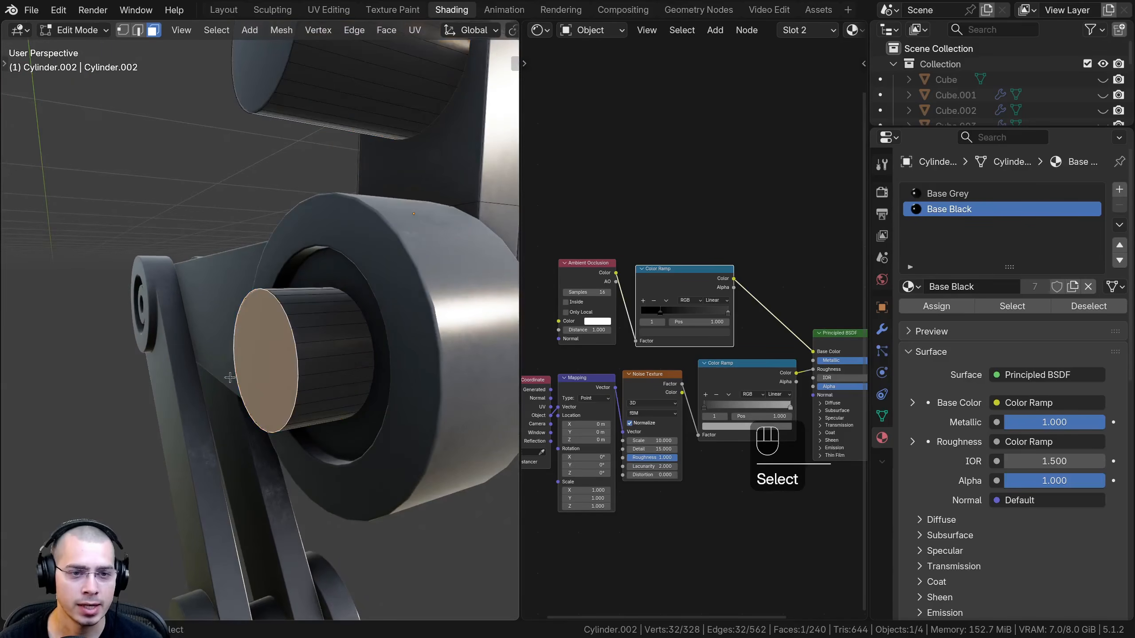
pyautogui.moveTo(267, 344); pyautogui.dragTo(358, 347, button='middle')
pyautogui.press('g')
pyautogui.press('x')
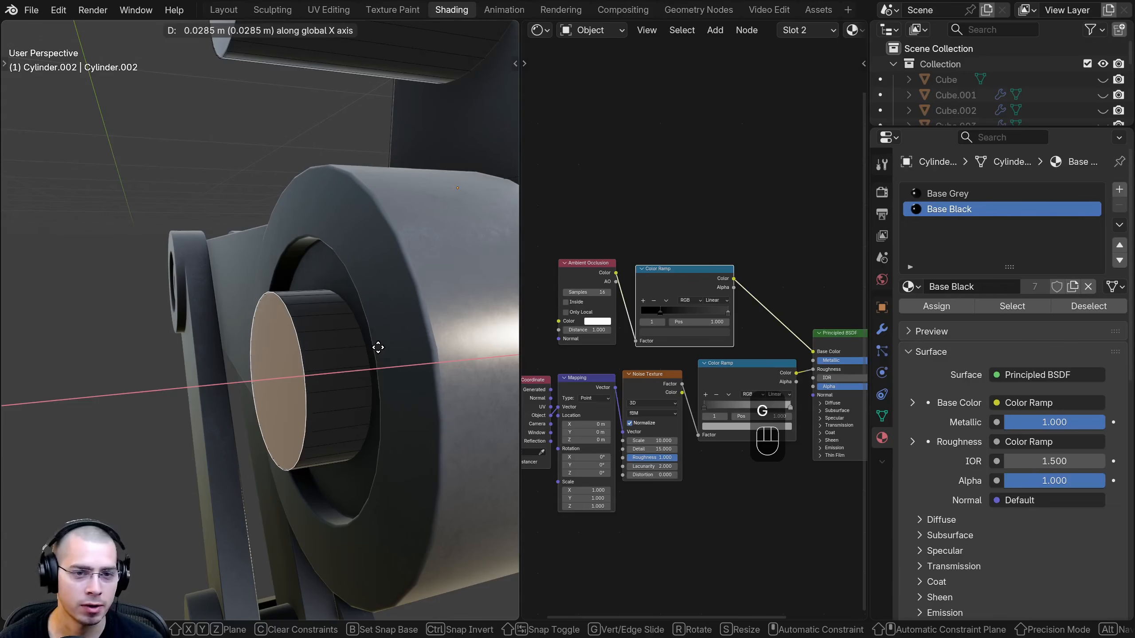
pyautogui.click(378, 348)
pyautogui.press('g')
pyautogui.press('x')
pyautogui.click(380, 344)
# - Inset the lower pin's inner end face by about 0.024 m and extrude it inward by about 0.016 m
pyautogui.moveTo(380, 343); pyautogui.dragTo(488, 248, button='middle')
pyautogui.press('i')
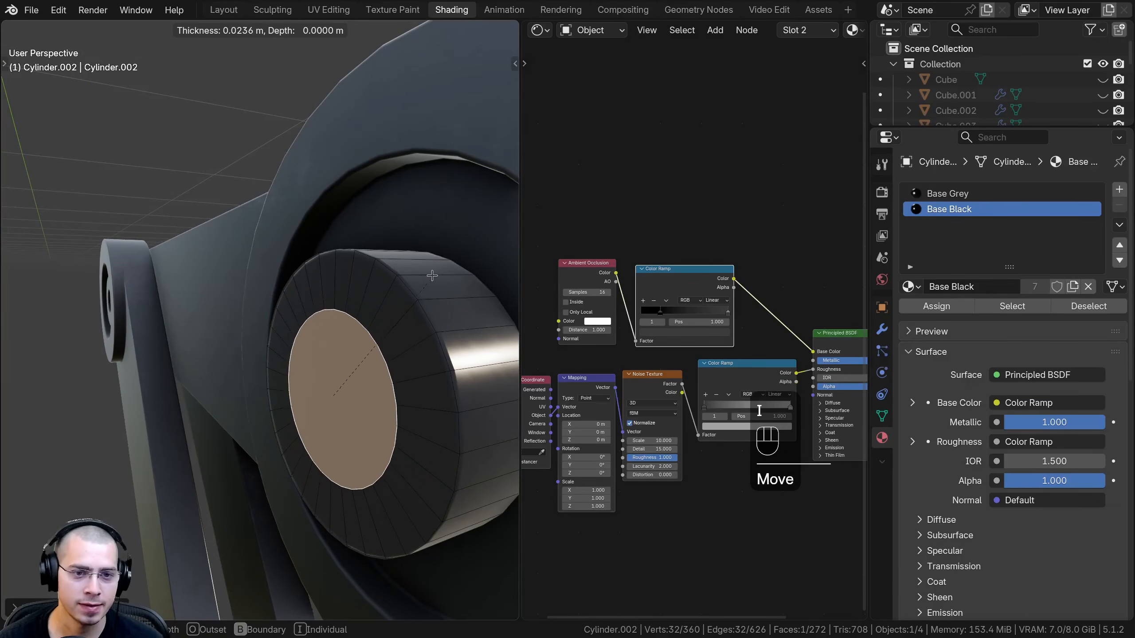
pyautogui.click(424, 276)
pyautogui.press('e')
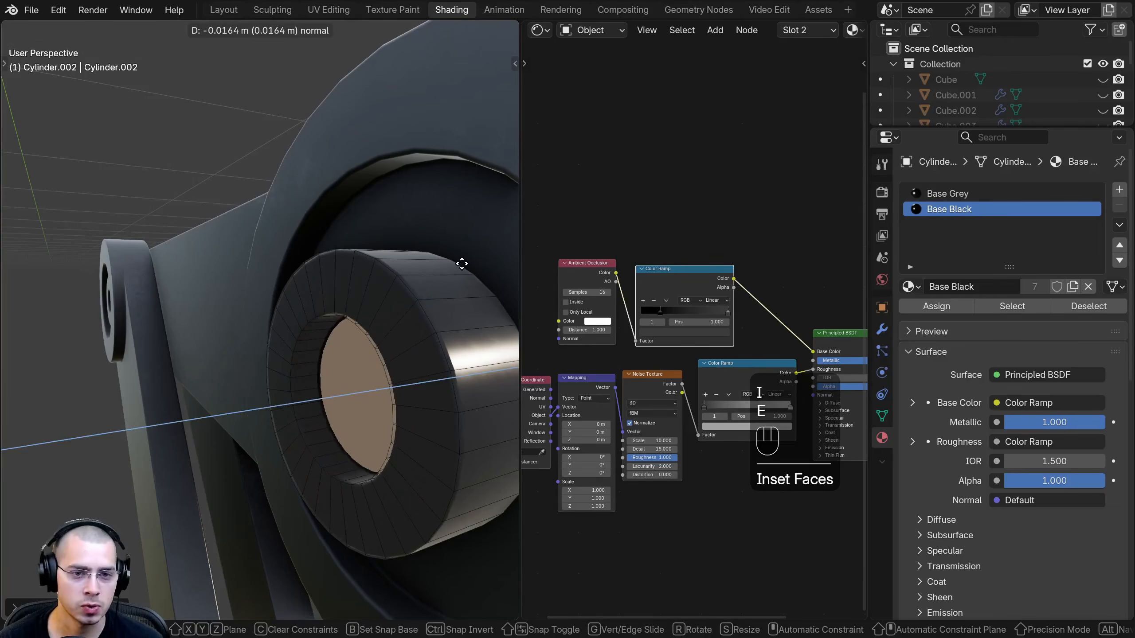
pyautogui.click(457, 264)
# - Select the recessed end faces of both pins on the upper leg link and assign them Base Red in a new third material slot
pyautogui.moveTo(458, 264); pyautogui.dragTo(289, 317, button='middle')
pyautogui.press('Tab')
pyautogui.press('Tab')
pyautogui.scroll(1, 253, 331)
pyautogui.keyDown('shift'); pyautogui.click(273, 333); pyautogui.keyUp('shift')
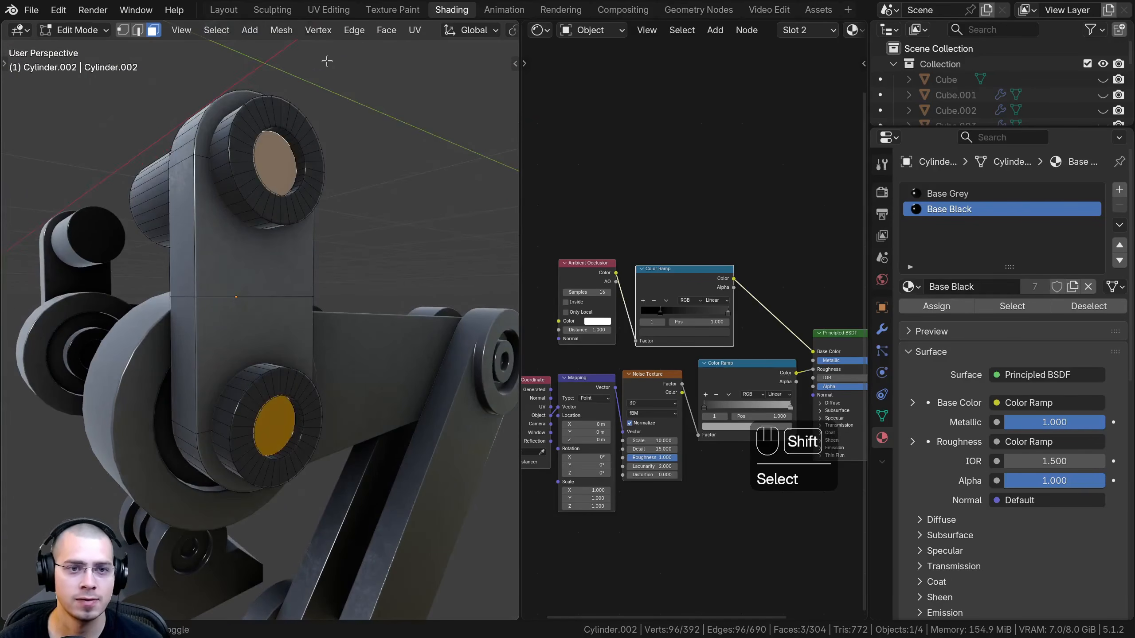
pyautogui.click(1119, 191)
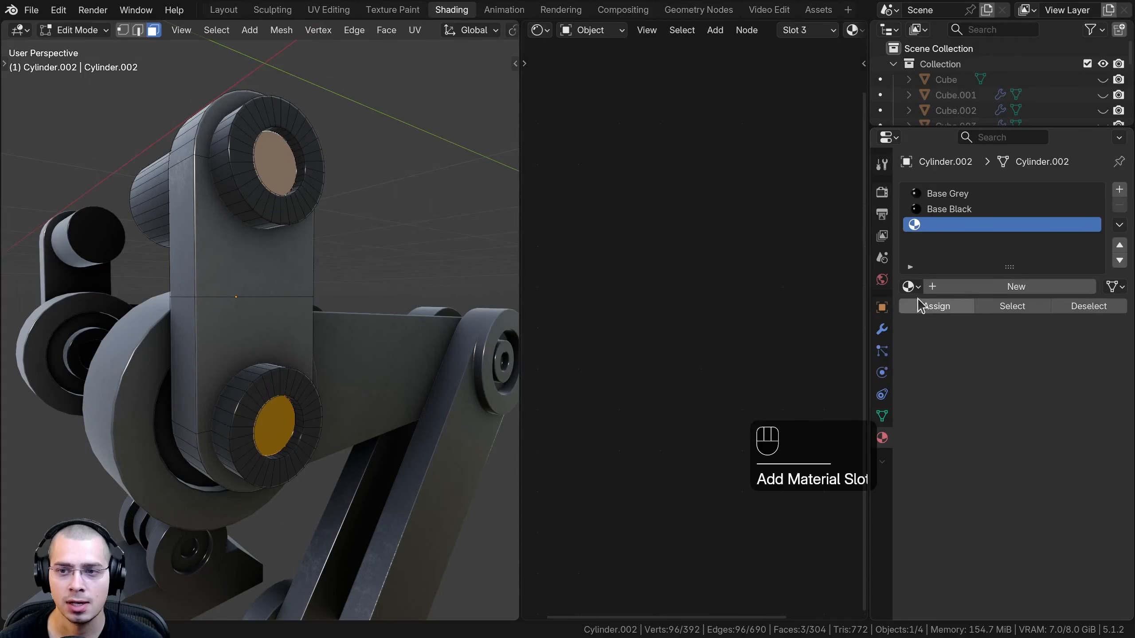
pyautogui.click(912, 286)
pyautogui.click(931, 343)
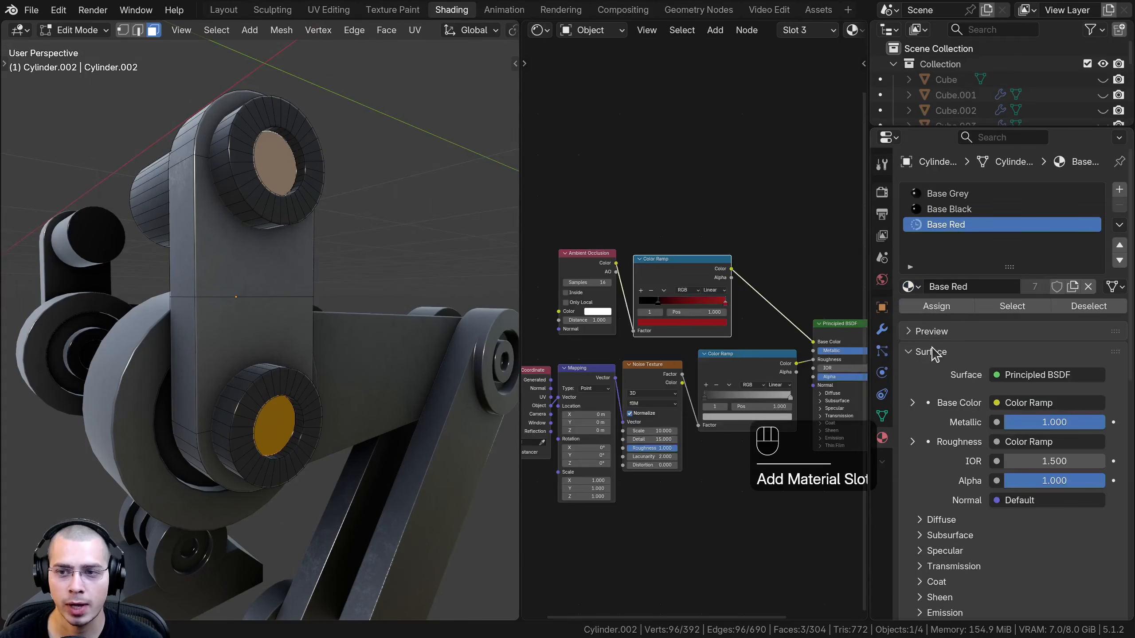
pyautogui.click(937, 306)
pyautogui.scroll(-3, 364, 384)
pyautogui.press('Tab')
pyautogui.moveTo(367, 388); pyautogui.dragTo(232, 356, button='middle')
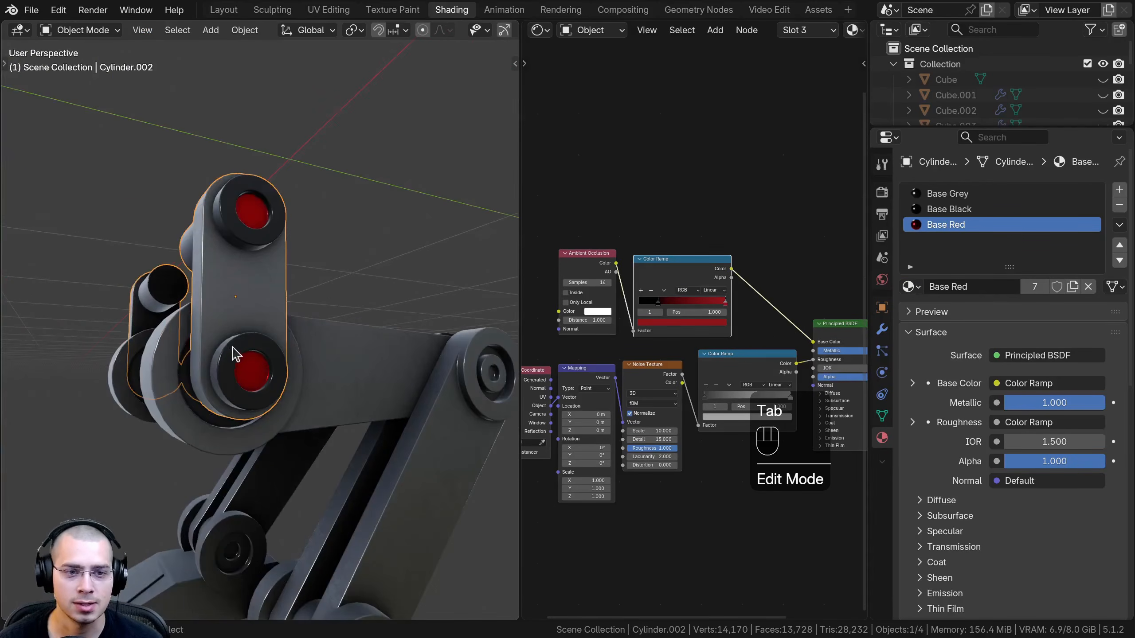
# - Hide the finished upper leg link and open the thigh link with the large ring for mesh editing
pyautogui.moveTo(236, 246); pyautogui.dragTo(223, 400, button='middle')
pyautogui.scroll(4, 313, 398)
pyautogui.scroll(-5, 324, 397)
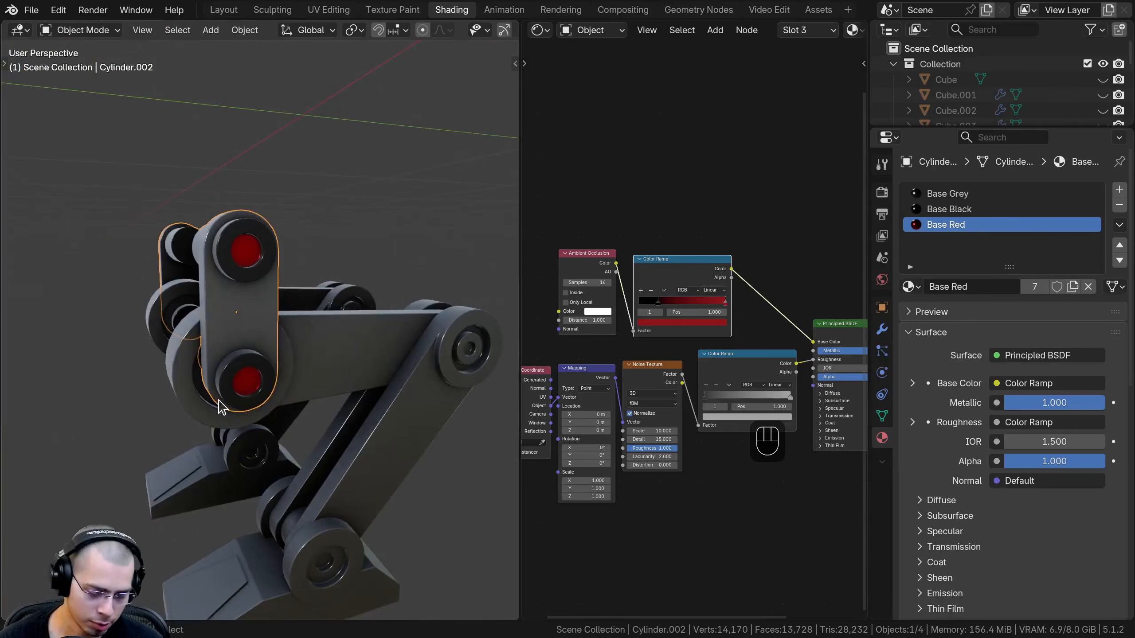
pyautogui.press('h')
pyautogui.moveTo(319, 372); pyautogui.dragTo(277, 333, button='middle')
pyautogui.scroll(3, 276, 333)
pyautogui.click(258, 345)
pyautogui.keyDown('shift'); pyautogui.moveTo(130, 344); pyautogui.dragTo(122, 328, button='middle'); pyautogui.keyUp('shift')
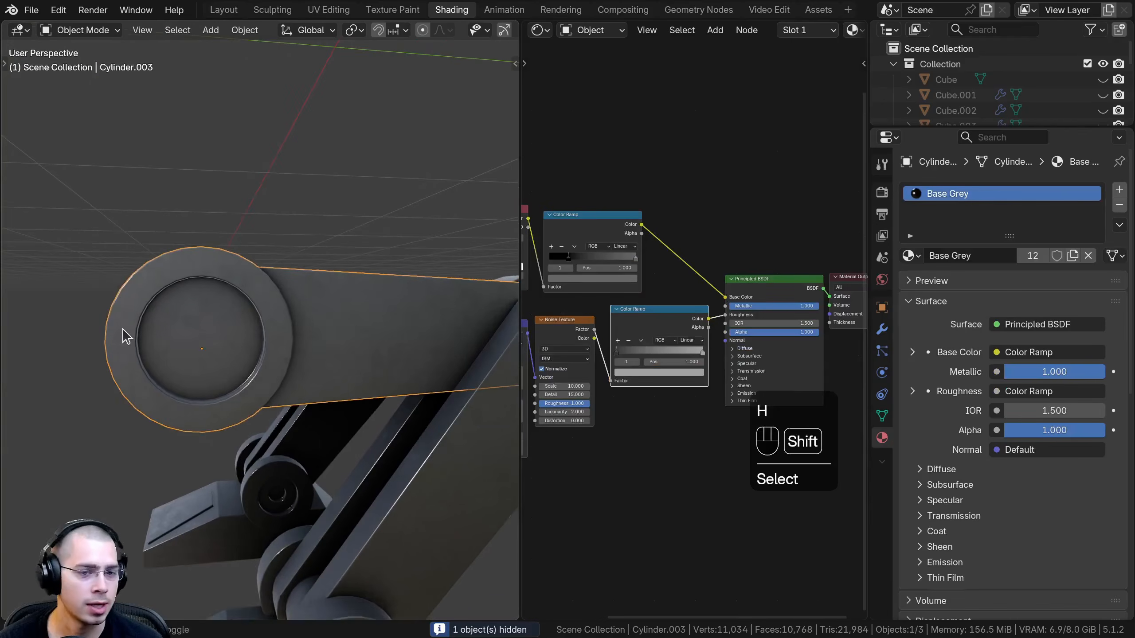
pyautogui.press('Tab')
pyautogui.moveTo(224, 302)
pyautogui.mouseDown(button='middle')
pyautogui.moveTo(223, 322)
pyautogui.moveTo(241, 301)
pyautogui.mouseUp(button='middle')
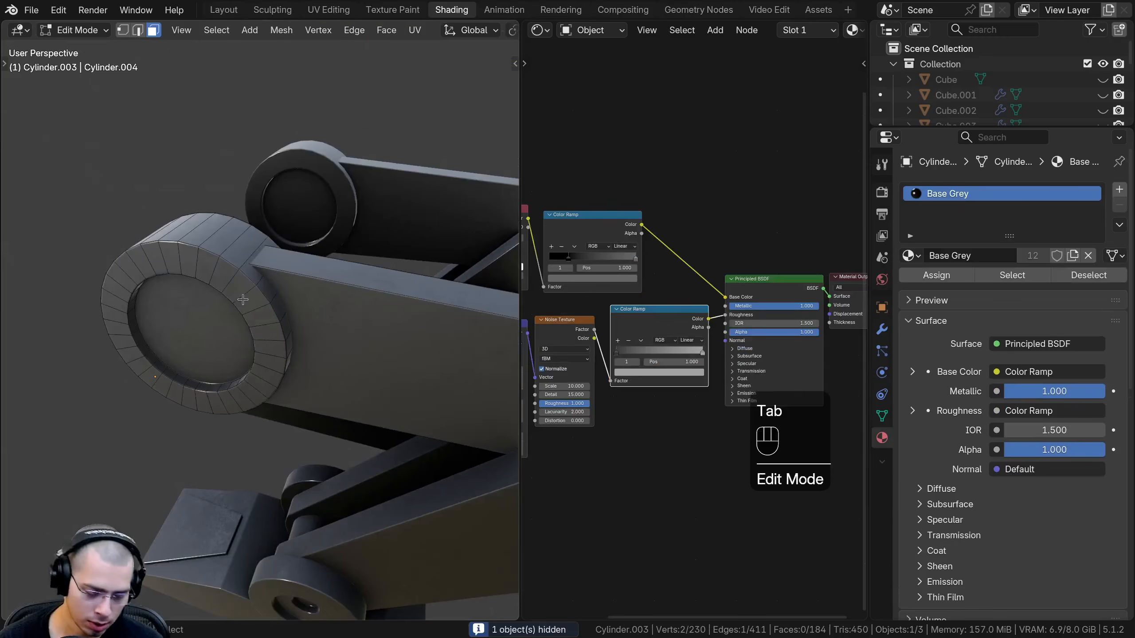
# - Select the thigh link's linked large ring faces and assign them Base Black in a new second material slot
pyautogui.press('l')
pyautogui.moveTo(196, 352); pyautogui.dragTo(280, 322, button='middle')
pyautogui.click(1120, 191)
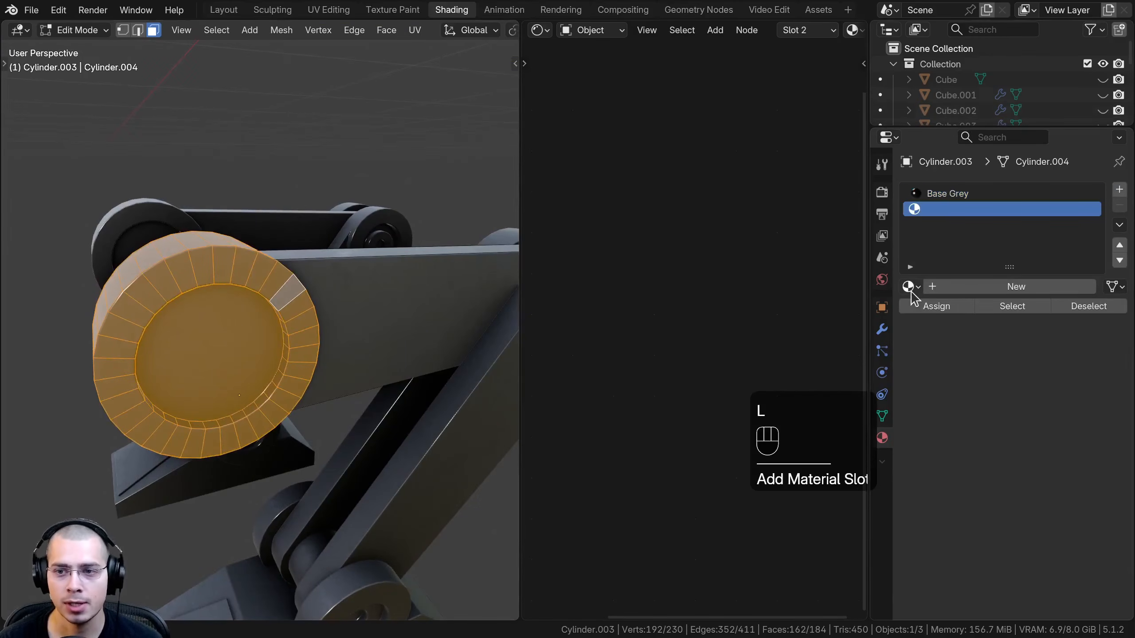
pyautogui.click(910, 287)
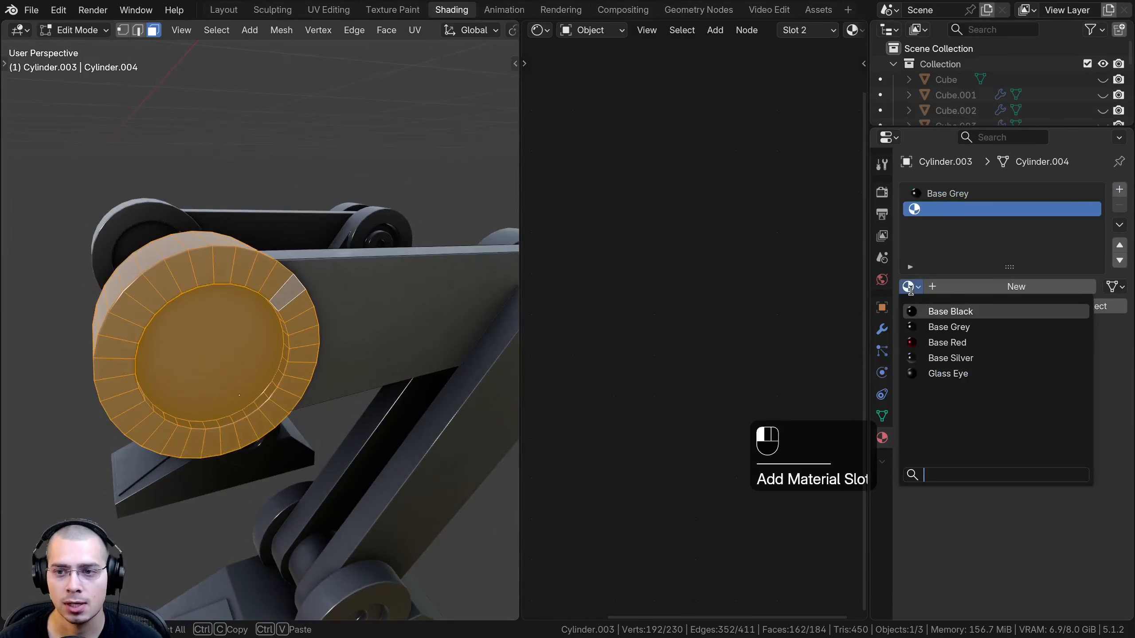
pyautogui.click(930, 313)
pyautogui.click(937, 307)
pyautogui.moveTo(469, 380); pyautogui.dragTo(427, 388, button='middle')
pyautogui.scroll(-3, 427, 388)
pyautogui.keyDown('shift'); pyautogui.moveTo(427, 388); pyautogui.dragTo(304, 336, button='middle'); pyautogui.keyUp('shift')
pyautogui.press('Tab')
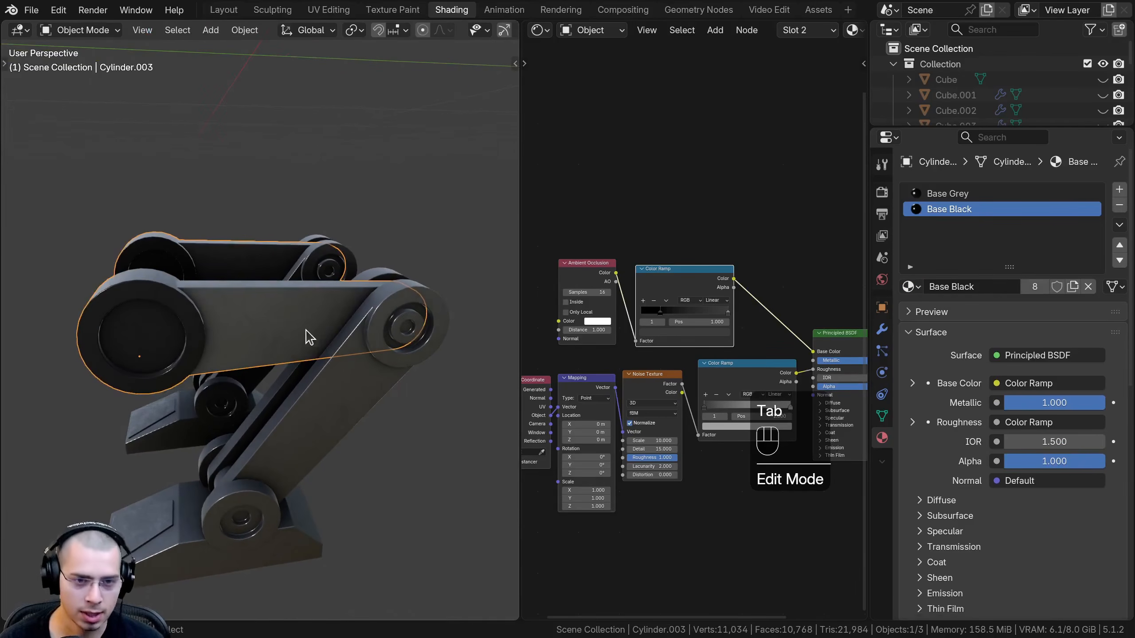
# - Hide the thigh link and open the lower leg link for mesh editing
pyautogui.press('h')
pyautogui.keyDown('shift'); pyautogui.moveTo(236, 293); pyautogui.dragTo(286, 328, button='middle'); pyautogui.keyUp('shift')
pyautogui.scroll(2, 198, 266)
pyautogui.click(172, 251)
pyautogui.press('Tab')
pyautogui.scroll(2, 286, 327)
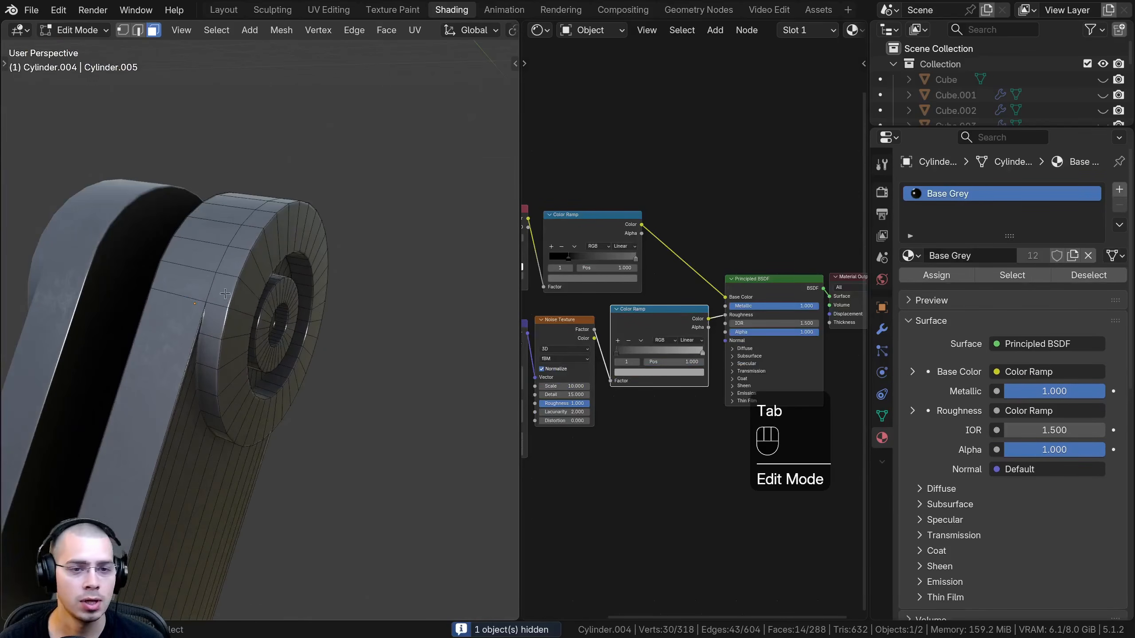
# - Select the face loops of the lower leg link's round joint and assign them Base Black in a new second material slot
pyautogui.keyDown('alt'); pyautogui.click(218, 303); pyautogui.keyUp('alt')
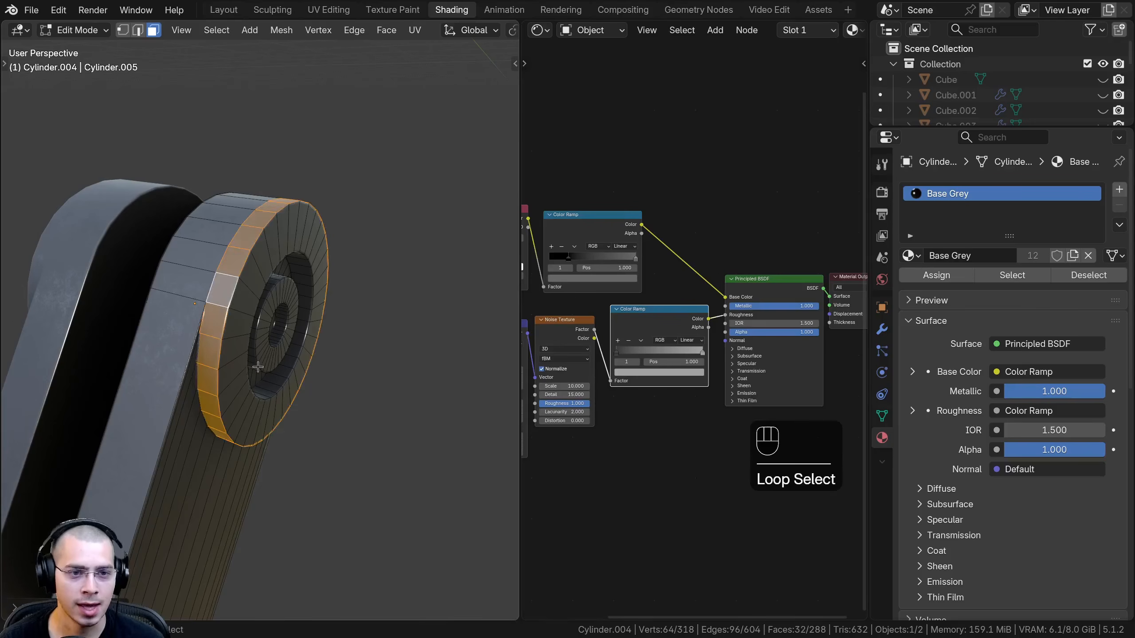
pyautogui.moveTo(218, 304); pyautogui.dragTo(229, 265, button='middle')
pyautogui.keyDown('alt'); pyautogui.keyDown('shift'); pyautogui.click(229, 265); pyautogui.keyUp('shift'); pyautogui.keyUp('alt')
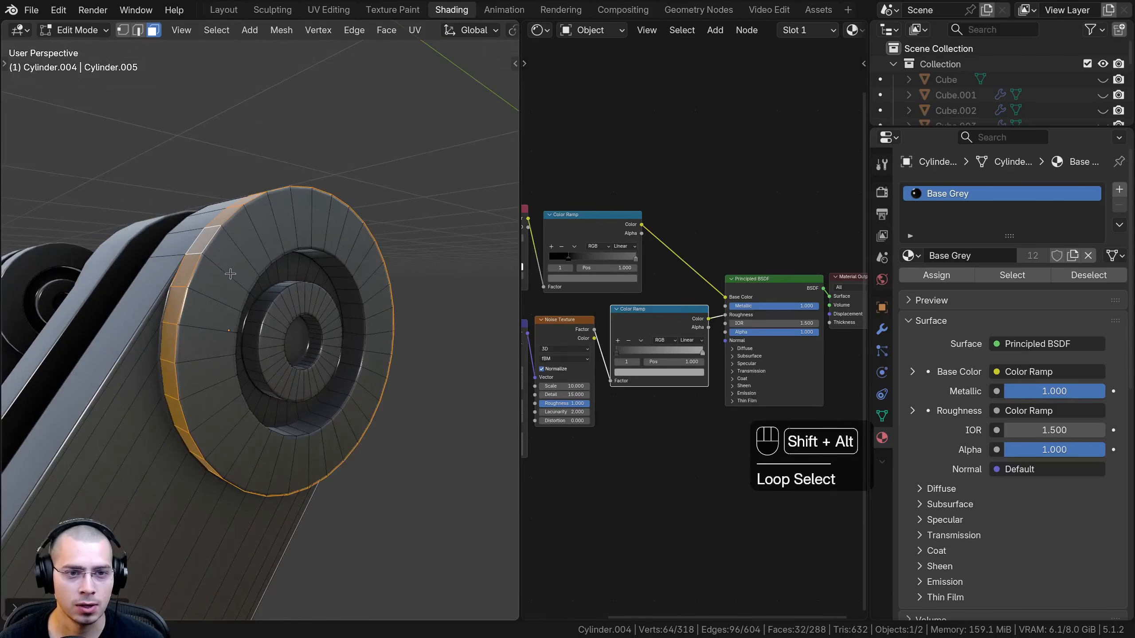
pyautogui.keyDown('alt'); pyautogui.keyDown('shift'); pyautogui.click(231, 273); pyautogui.keyUp('shift'); pyautogui.keyUp('alt')
pyautogui.moveTo(244, 304)
pyautogui.mouseDown(button='middle')
pyautogui.moveTo(188, 344)
pyautogui.moveTo(136, 297)
pyautogui.moveTo(214, 291)
pyautogui.moveTo(264, 313)
pyautogui.moveTo(215, 304)
pyautogui.moveTo(210, 243)
pyautogui.moveTo(247, 289)
pyautogui.mouseUp(button='middle')
pyautogui.scroll(1, 136, 297)
pyautogui.keyDown('alt'); pyautogui.keyDown('shift'); pyautogui.click(178, 280); pyautogui.keyUp('shift'); pyautogui.keyUp('alt')
pyautogui.keyDown('alt'); pyautogui.keyDown('shift'); pyautogui.click(215, 291); pyautogui.keyUp('shift'); pyautogui.keyUp('alt')
pyautogui.keyDown('alt'); pyautogui.keyDown('shift'); pyautogui.click(269, 312); pyautogui.keyUp('shift'); pyautogui.keyUp('alt')
pyautogui.scroll(4, 241, 242)
pyautogui.keyDown('alt'); pyautogui.keyDown('shift'); pyautogui.click(264, 226); pyautogui.keyUp('shift'); pyautogui.keyUp('alt')
pyautogui.scroll(-5, 264, 226)
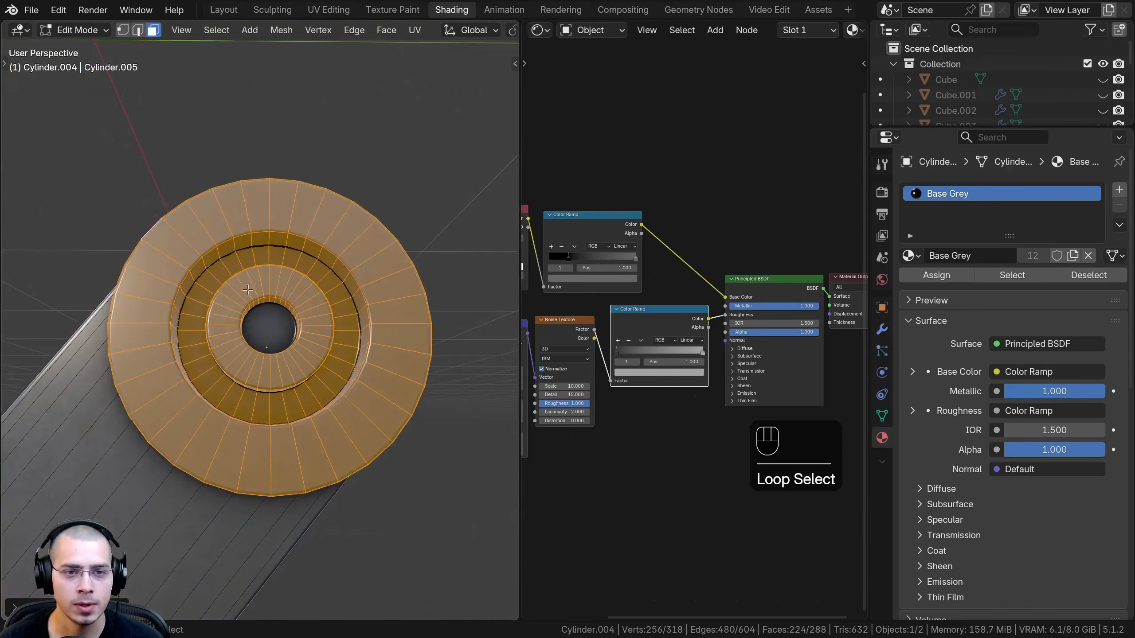
pyautogui.click(1119, 190)
pyautogui.click(908, 287)
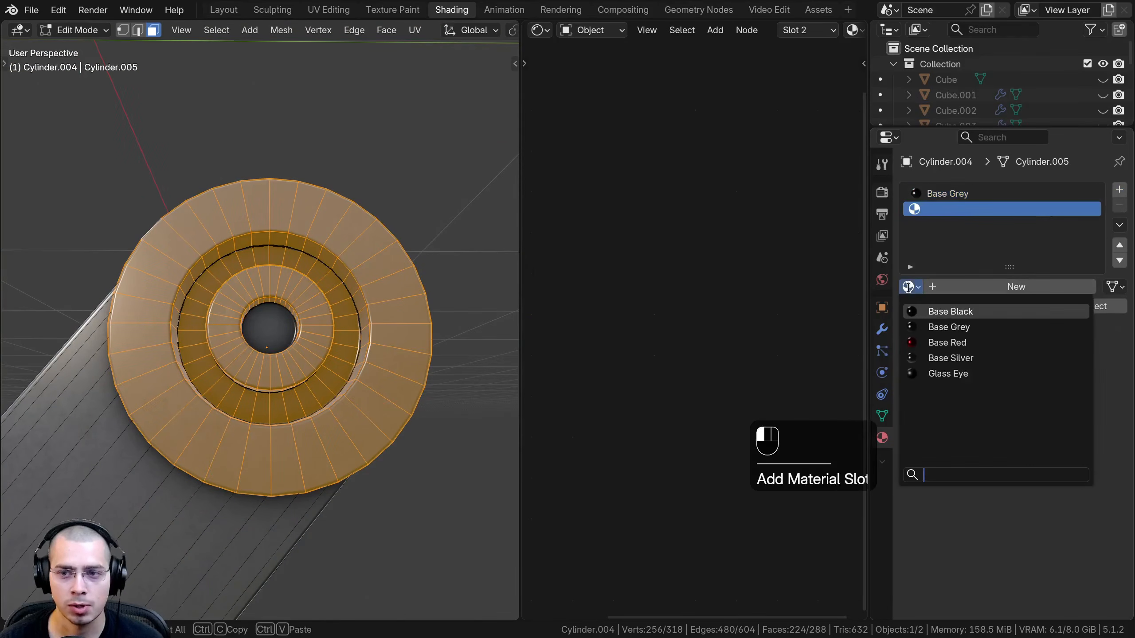
pyautogui.click(941, 312)
pyautogui.click(937, 307)
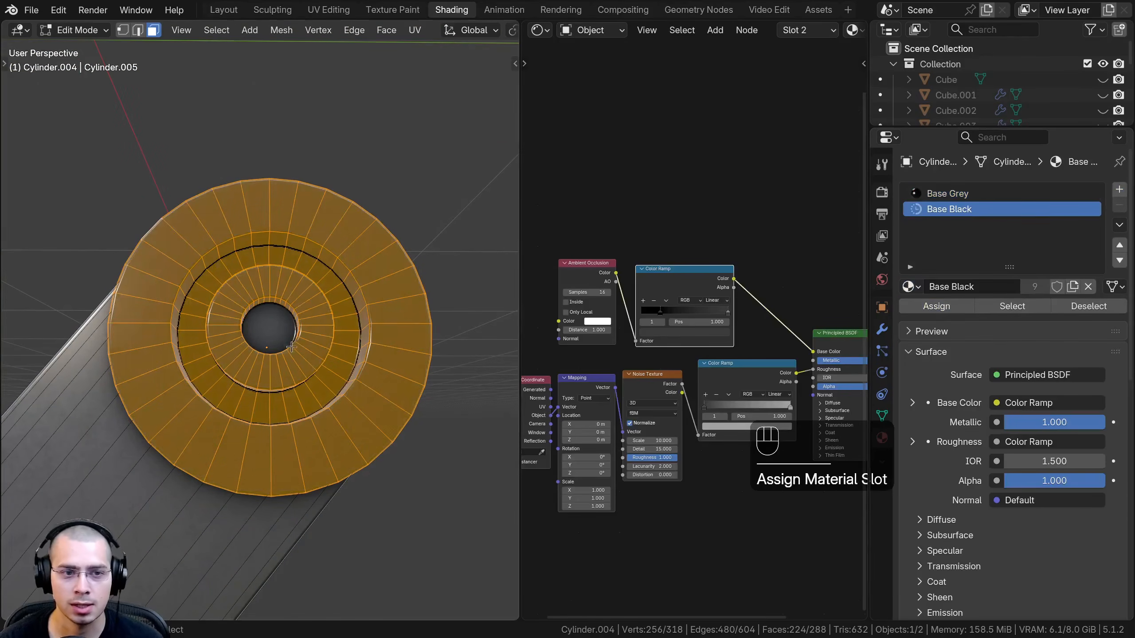
# - Assign Base Red in a new third material slot to the round face at the centre of the lower leg link's joint
pyautogui.click(265, 336)
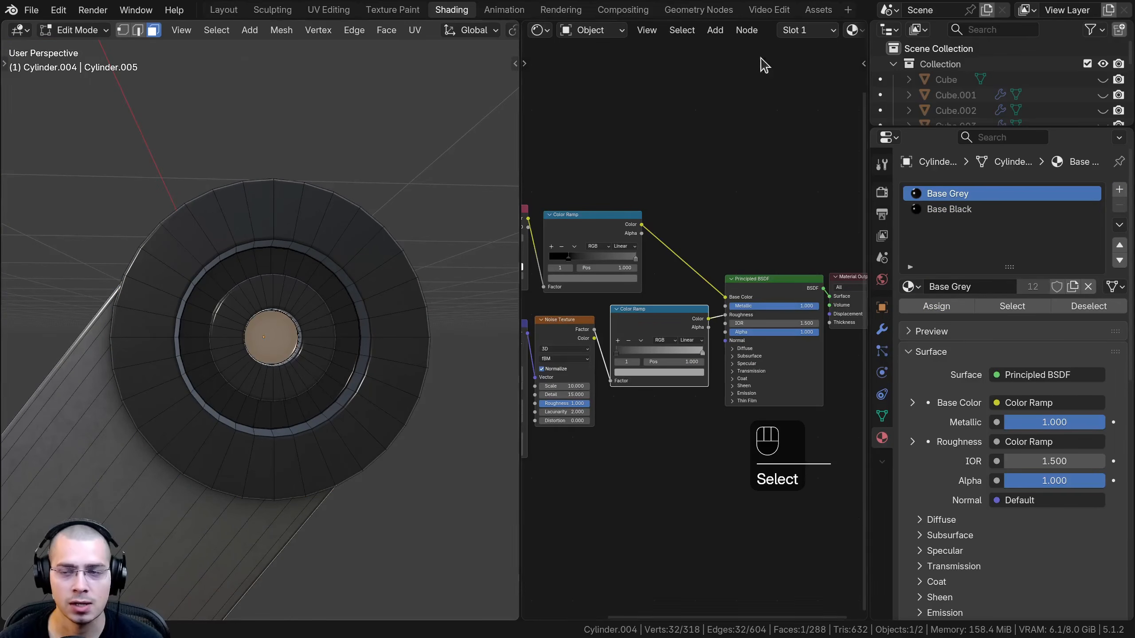
pyautogui.click(1120, 190)
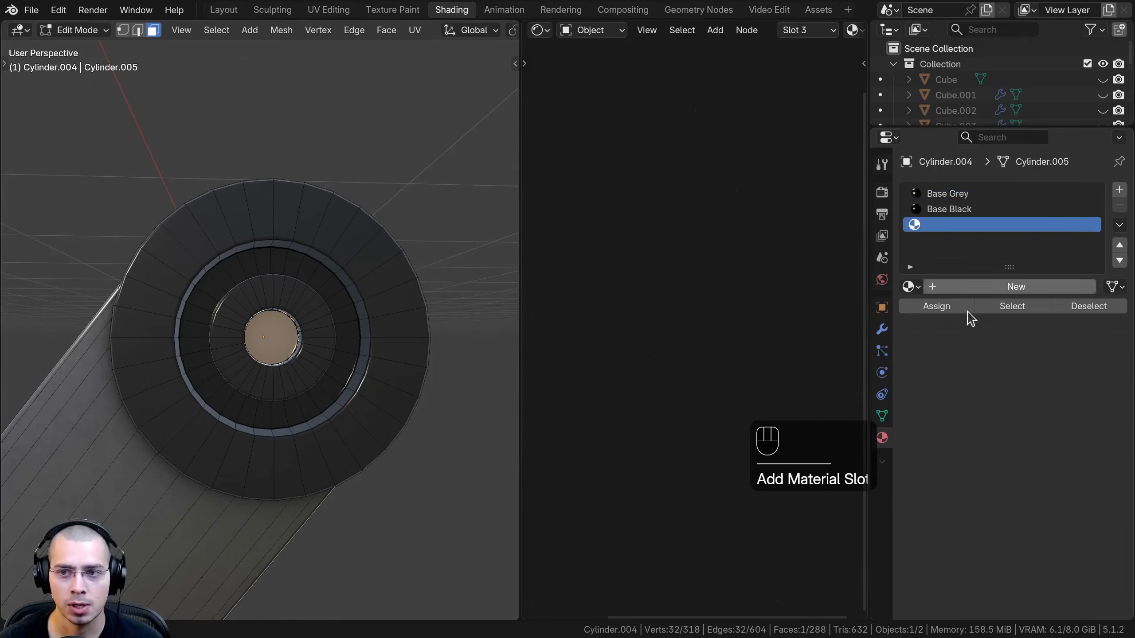
pyautogui.click(911, 287)
pyautogui.click(939, 343)
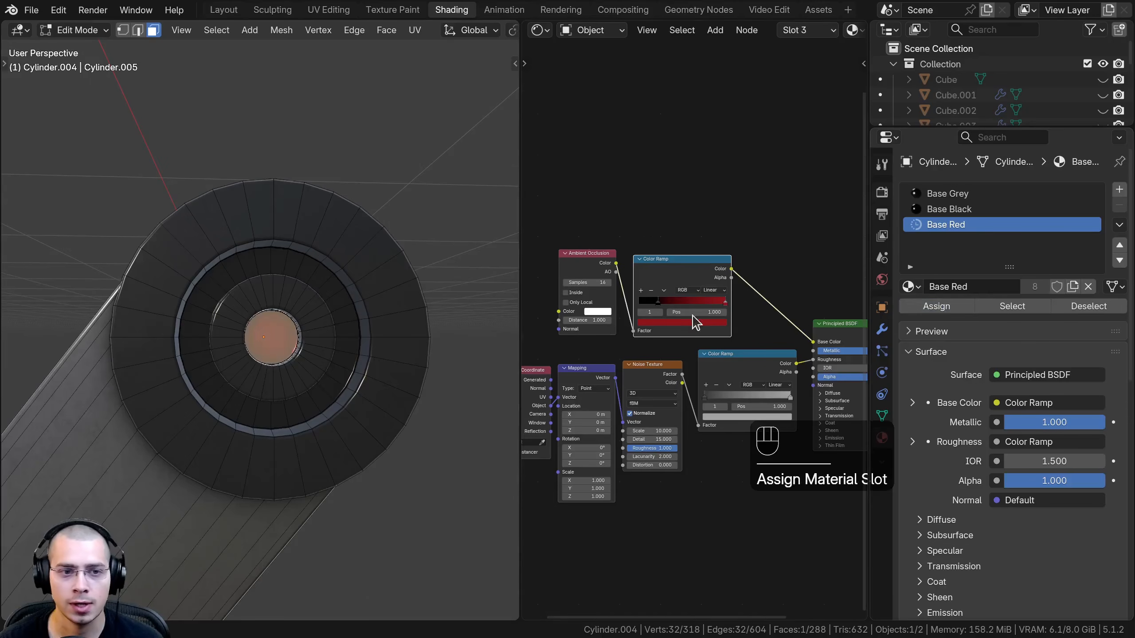
pyautogui.scroll(-8, 304, 356)
pyautogui.keyDown('shift'); pyautogui.moveTo(290, 373); pyautogui.dragTo(304, 355, button='middle'); pyautogui.keyUp('shift')
pyautogui.press('Tab')
# - Hide the lower leg link and open the foot with its ankle joint for mesh editing
pyautogui.press('h')
pyautogui.keyDown('shift'); pyautogui.moveTo(253, 431); pyautogui.dragTo(271, 398, button='middle'); pyautogui.keyUp('shift')
pyautogui.click(317, 363)
pyautogui.moveTo(317, 363); pyautogui.dragTo(342, 406, button='middle')
pyautogui.press('Tab')
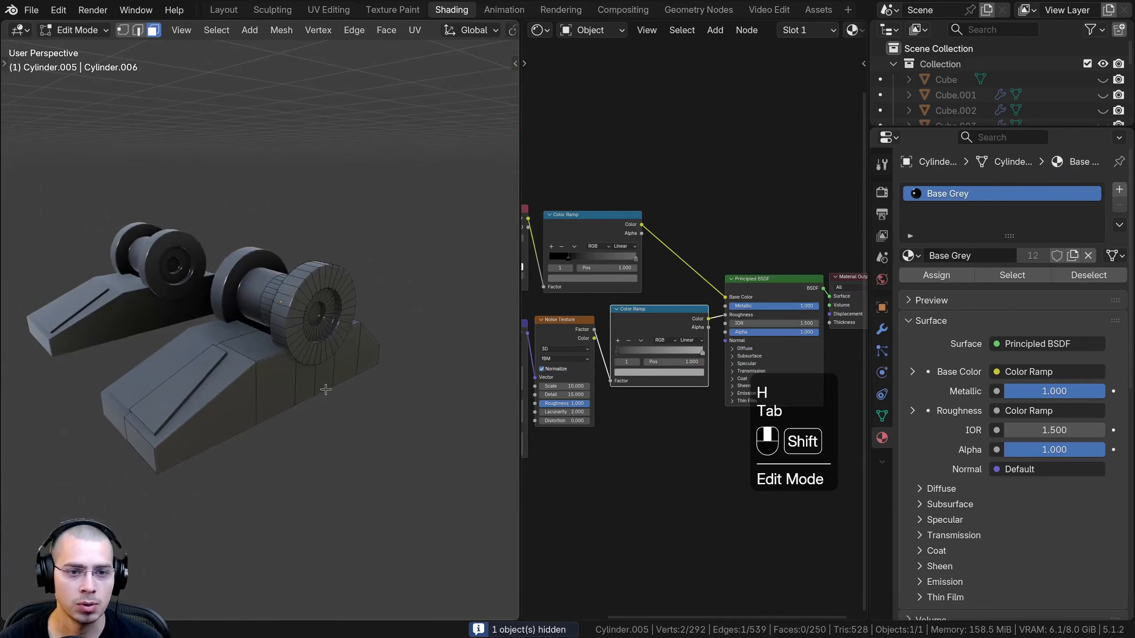
# - Select the foot's linked ankle joint and raised toe plate and assign them Base Black in a new second material slot
pyautogui.scroll(1, 307, 332)
pyautogui.press('l')
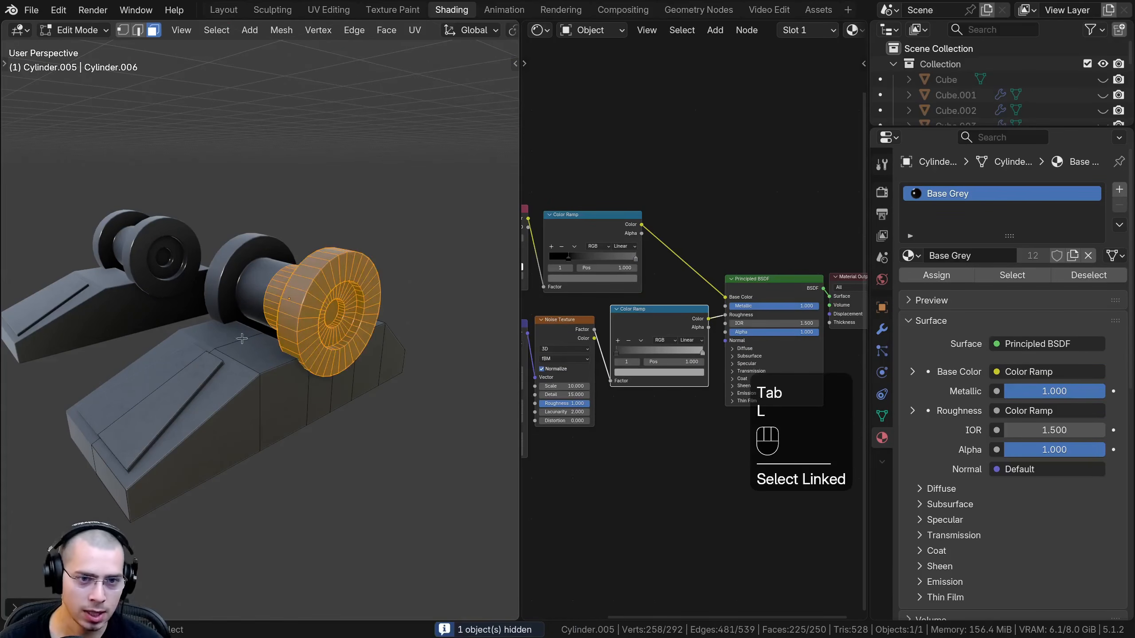
pyautogui.moveTo(302, 321); pyautogui.dragTo(366, 323, button='middle')
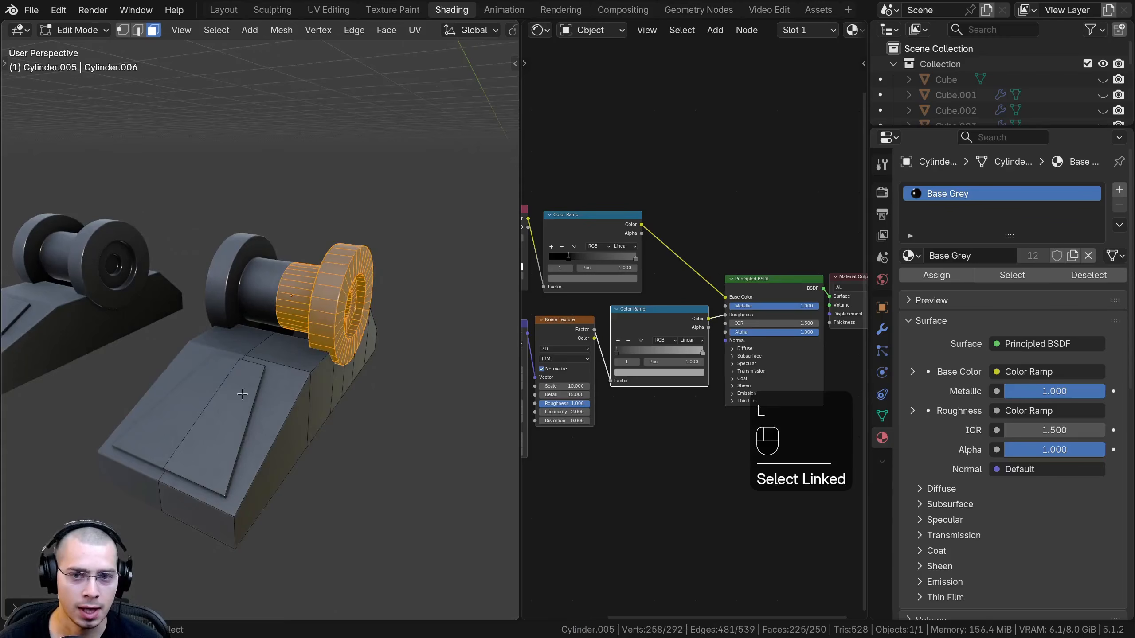
pyautogui.press('l')
pyautogui.moveTo(242, 394); pyautogui.dragTo(477, 350, button='middle')
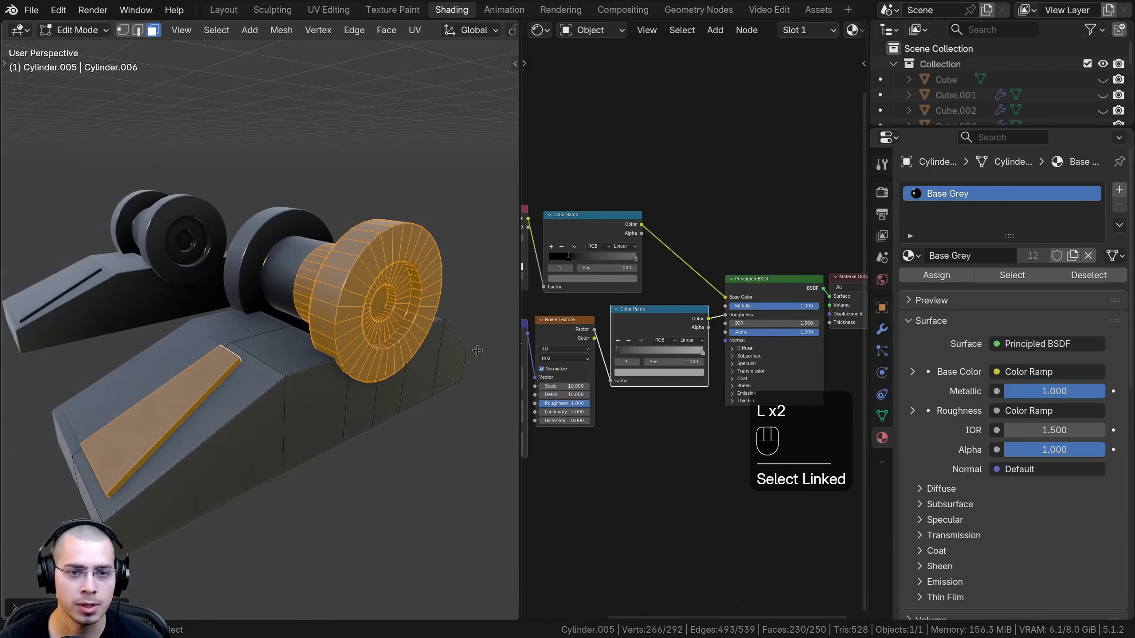
pyautogui.click(1120, 192)
pyautogui.click(911, 287)
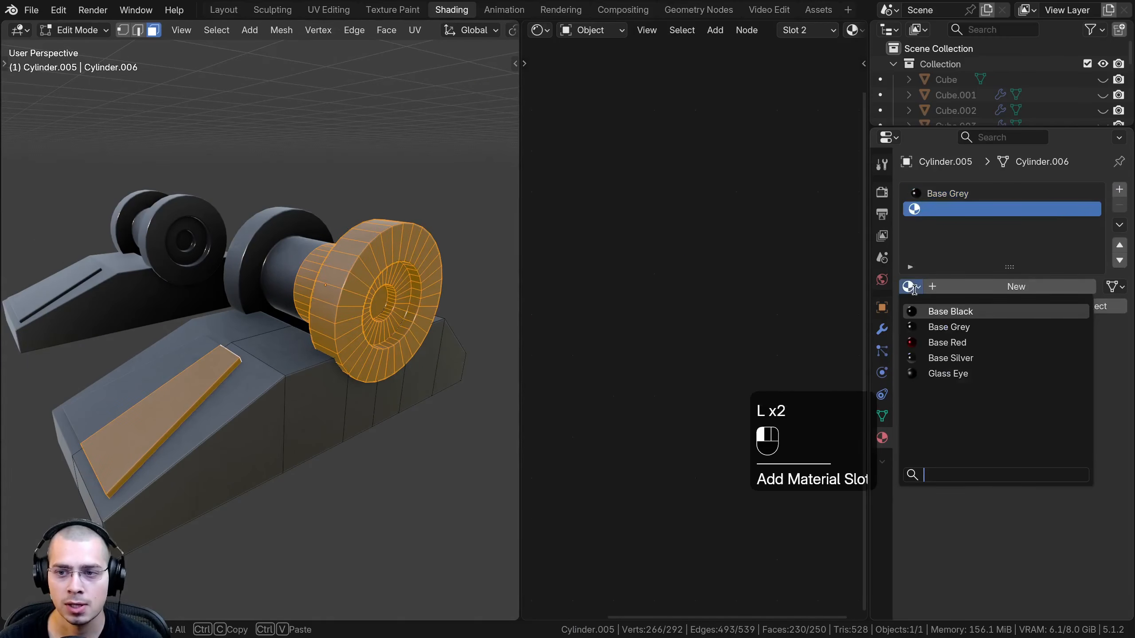
pyautogui.click(931, 311)
pyautogui.click(937, 305)
# - Assign Base Red in a new third material slot to the round face at the centre of the foot's ankle joint
pyautogui.moveTo(286, 277); pyautogui.dragTo(339, 281, button='middle')
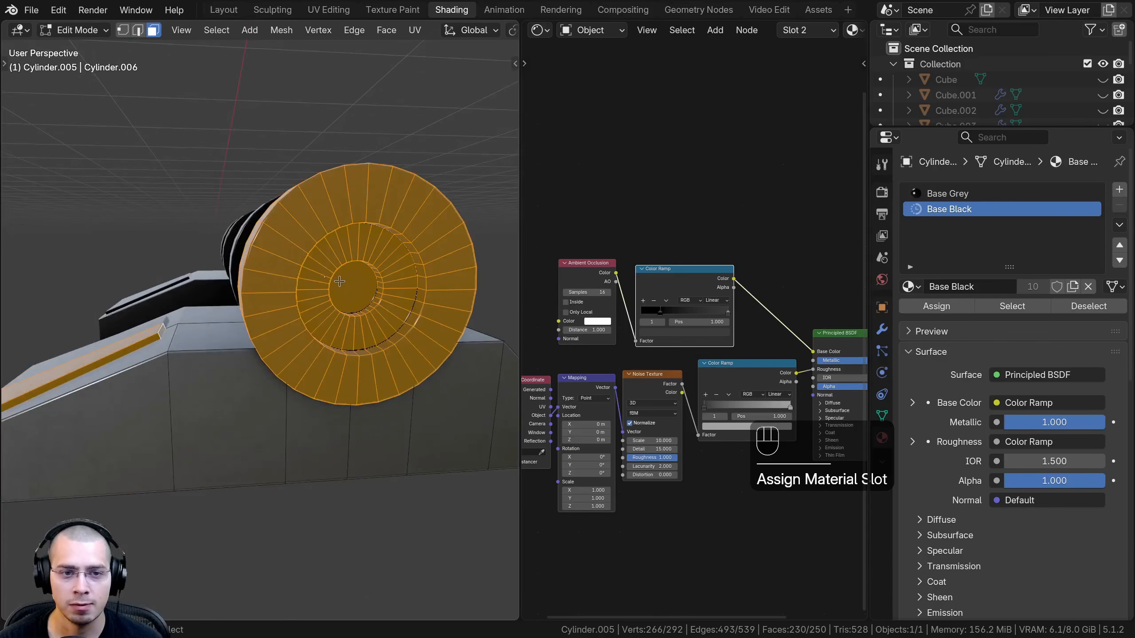
pyautogui.click(340, 281)
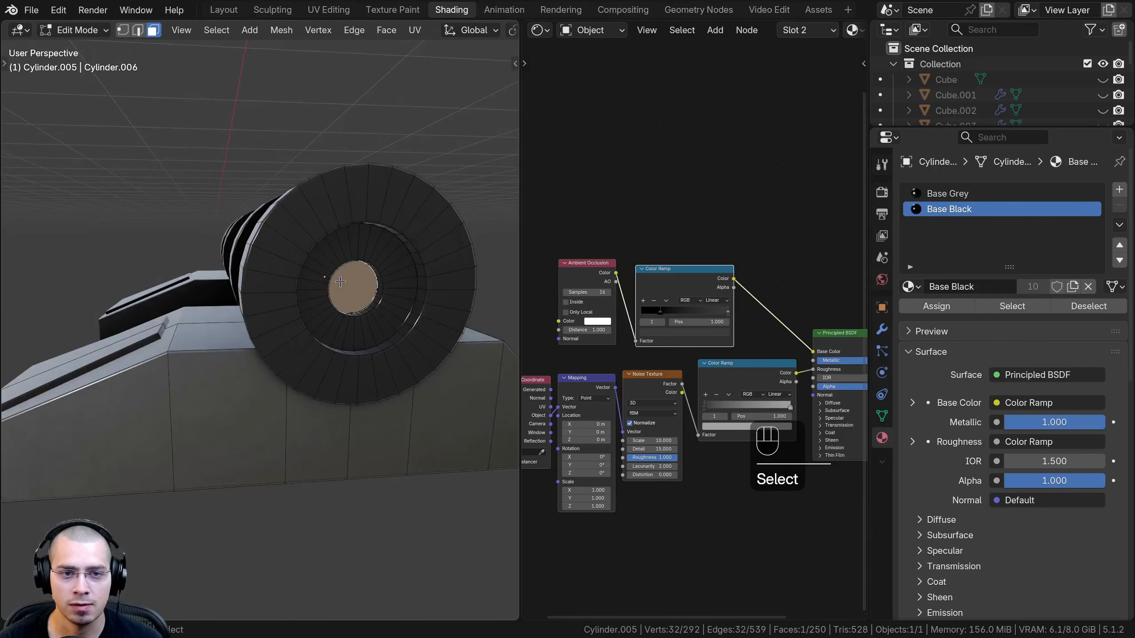
pyautogui.click(1120, 191)
pyautogui.click(911, 287)
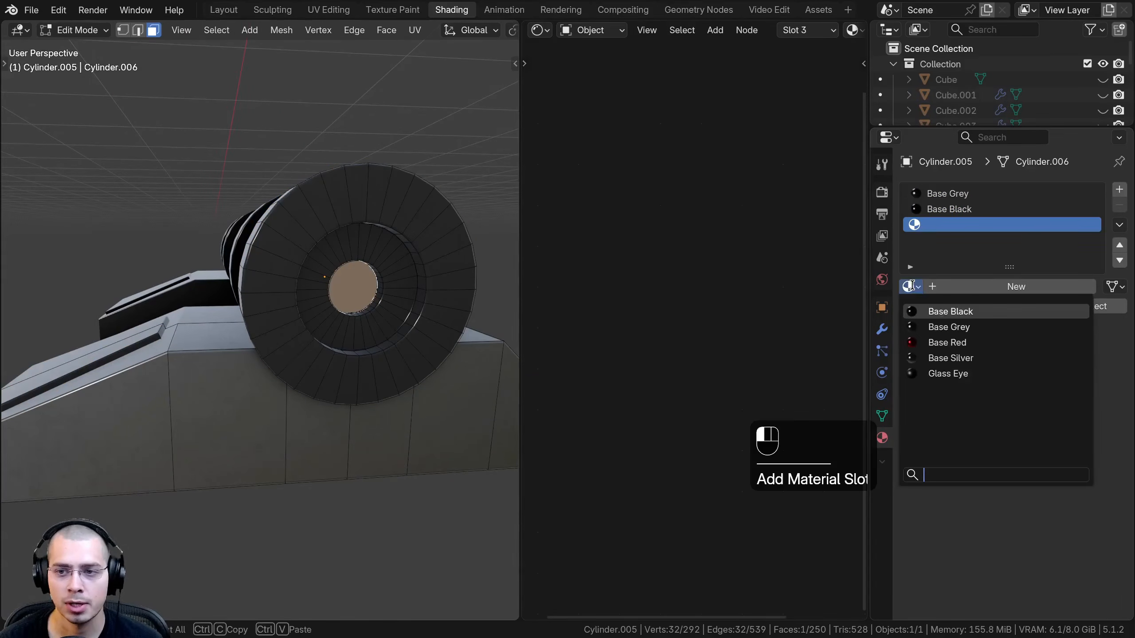
pyautogui.click(932, 342)
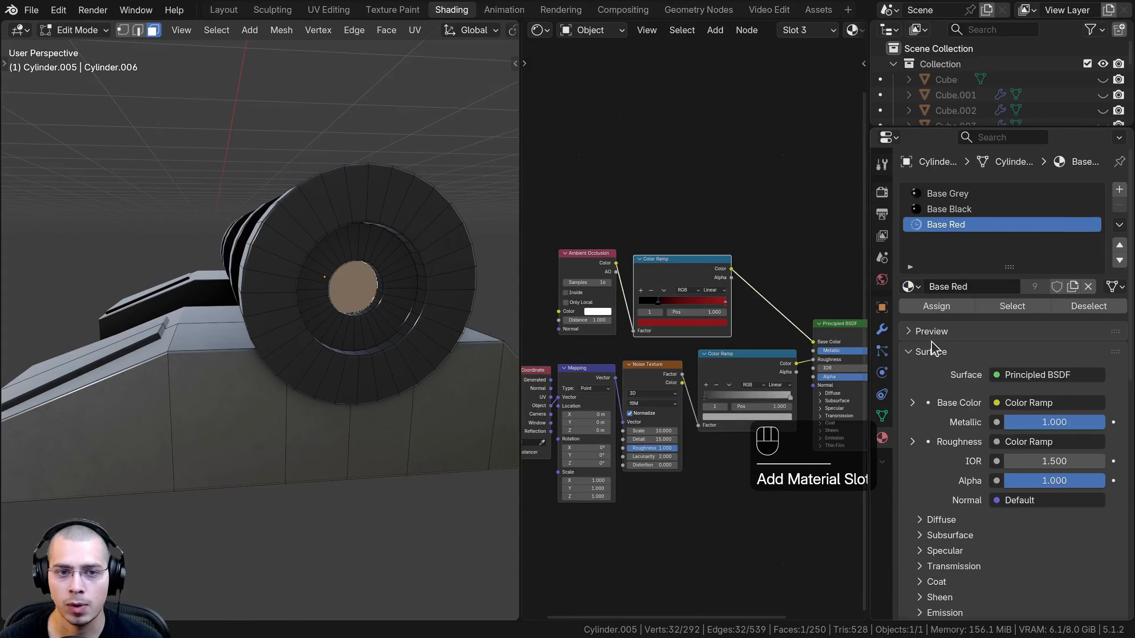
pyautogui.click(934, 308)
pyautogui.scroll(-5, 377, 381)
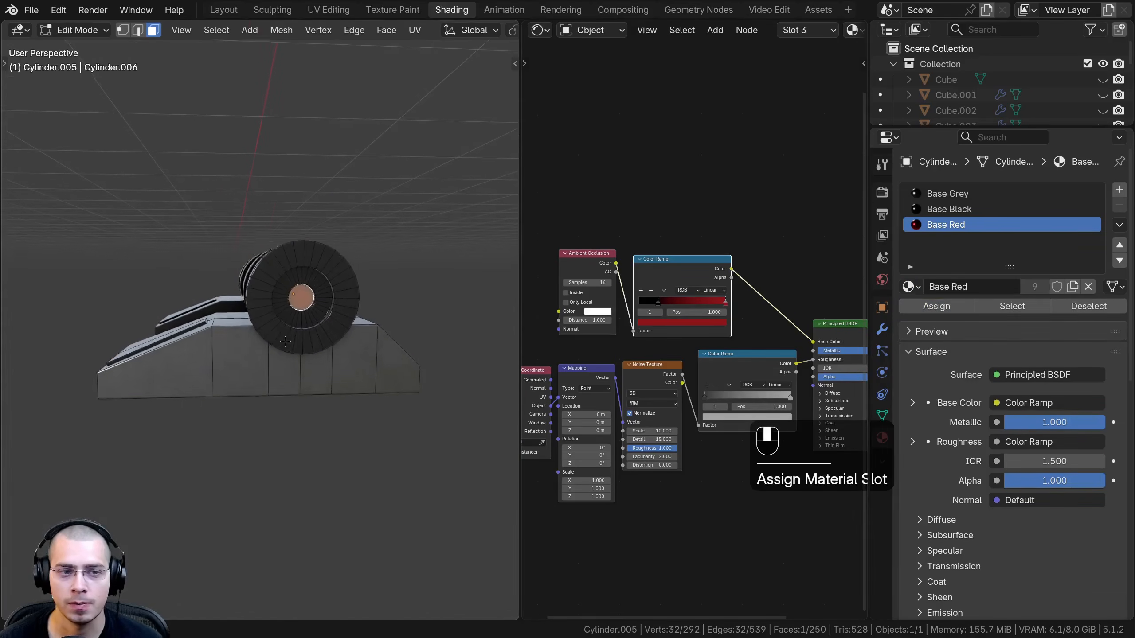
pyautogui.press('Tab')
# - Unhide all parts of the helicopter and deselect everything
pyautogui.moveTo(286, 342)
pyautogui.mouseDown(button='middle')
pyautogui.moveTo(271, 350)
pyautogui.moveTo(412, 355)
pyautogui.moveTo(286, 358)
pyautogui.mouseUp(button='middle')
pyautogui.scroll(-8, 291, 351)
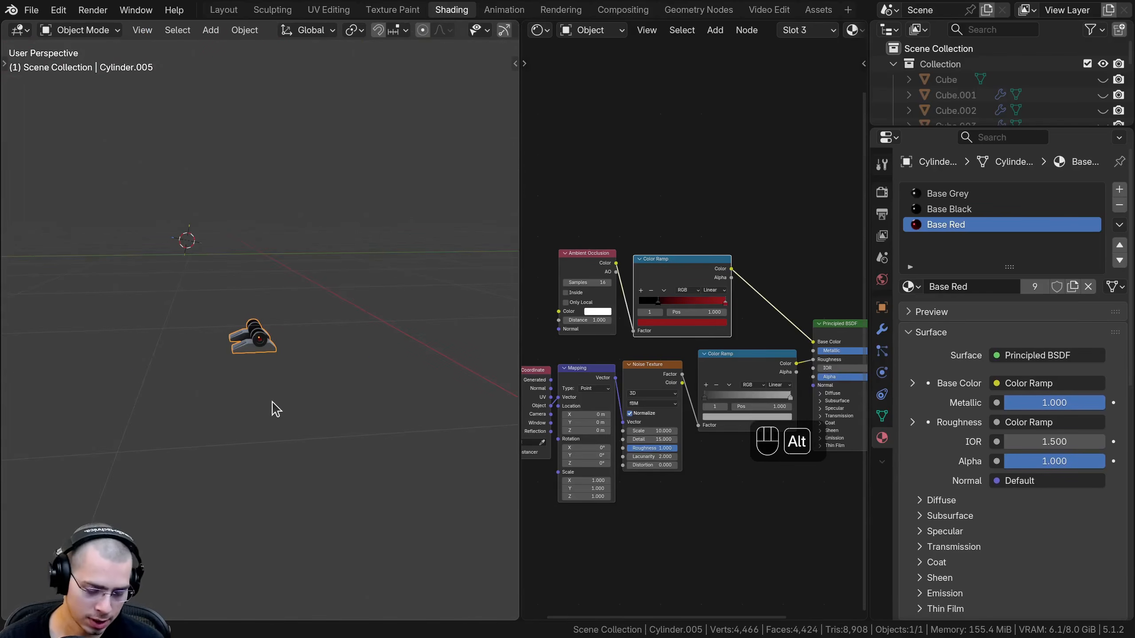
pyautogui.hotkey('alt', 'h')
pyautogui.scroll(8, 333, 340)
pyautogui.press('a')
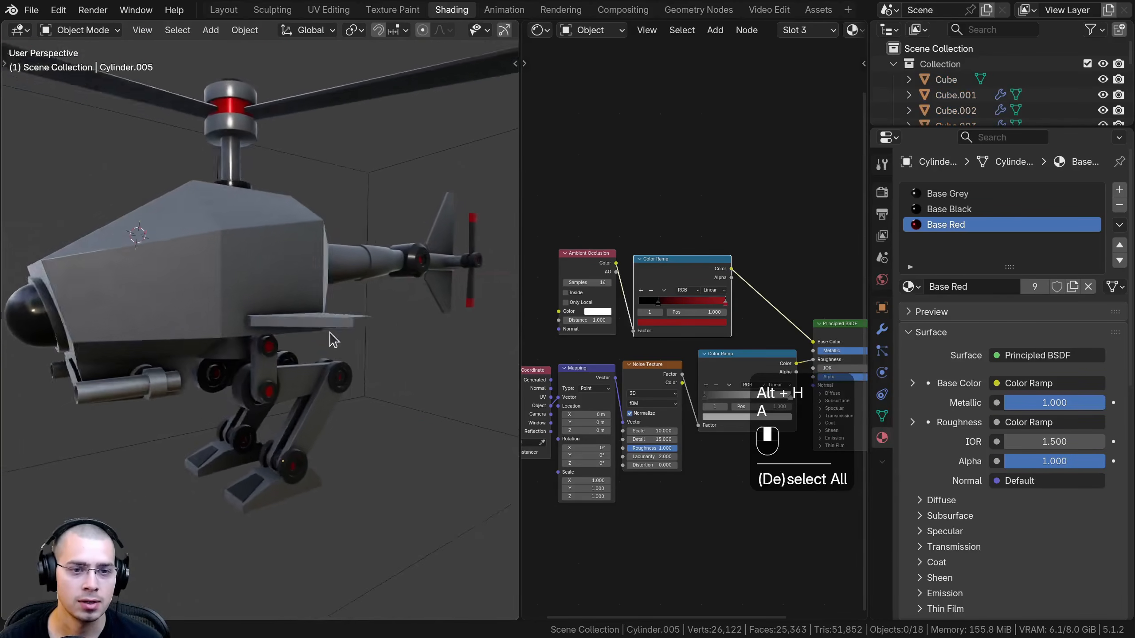
# - Widen the 3D viewport and examine the textured helicopter from several sides, including the main body's surface and edges up close
pyautogui.moveTo(333, 339); pyautogui.dragTo(346, 312, button='middle')
pyautogui.moveTo(494, 296); pyautogui.dragTo(336, 314, button='middle')
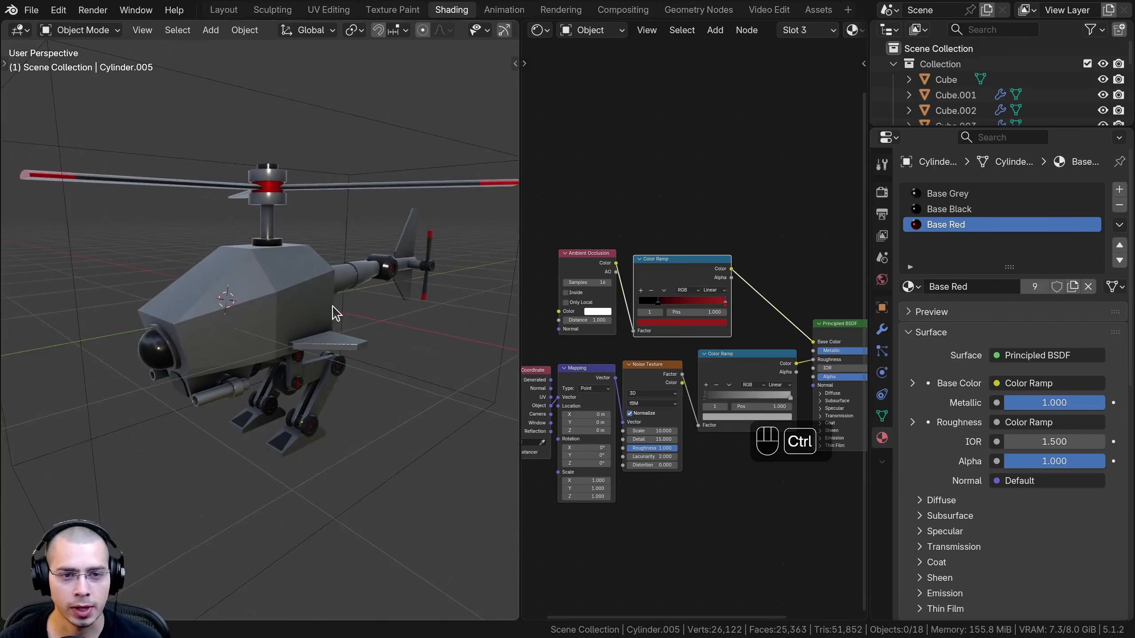
pyautogui.moveTo(556, 300); pyautogui.dragTo(563, 301)
pyautogui.moveTo(393, 350); pyautogui.dragTo(408, 264, button='middle')
pyautogui.moveTo(336, 267); pyautogui.dragTo(430, 324, button='middle')
pyautogui.scroll(2, 357, 301)
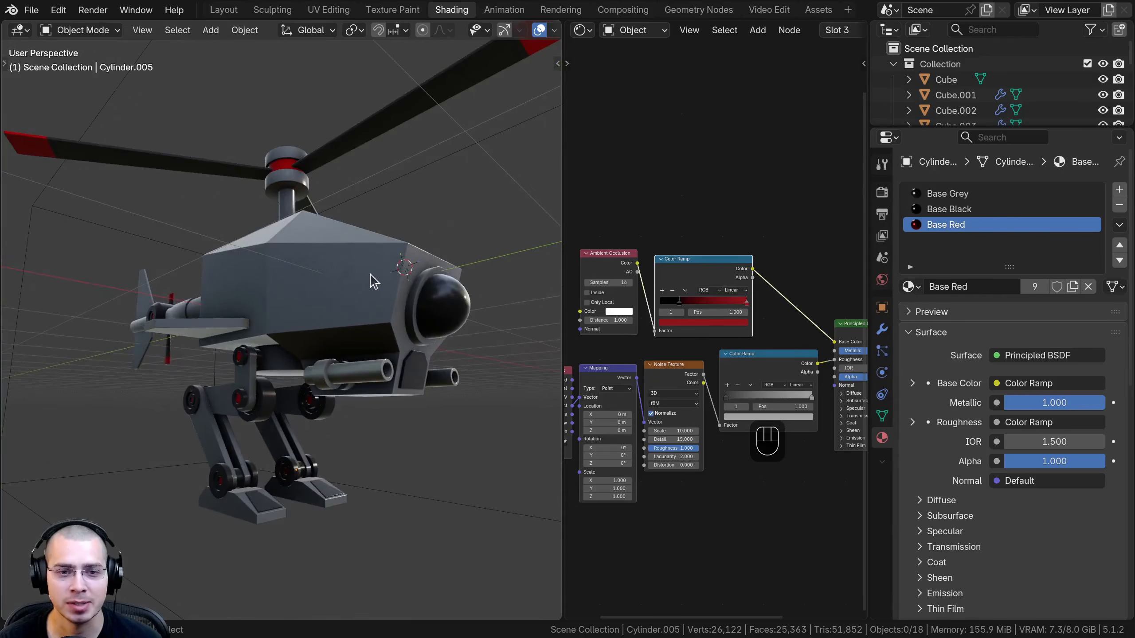
pyautogui.moveTo(370, 274); pyautogui.dragTo(120, 300, button='middle')
pyautogui.keyDown('shift'); pyautogui.moveTo(286, 339); pyautogui.dragTo(326, 286, button='middle'); pyautogui.keyUp('shift')
pyautogui.scroll(3, 354, 199)
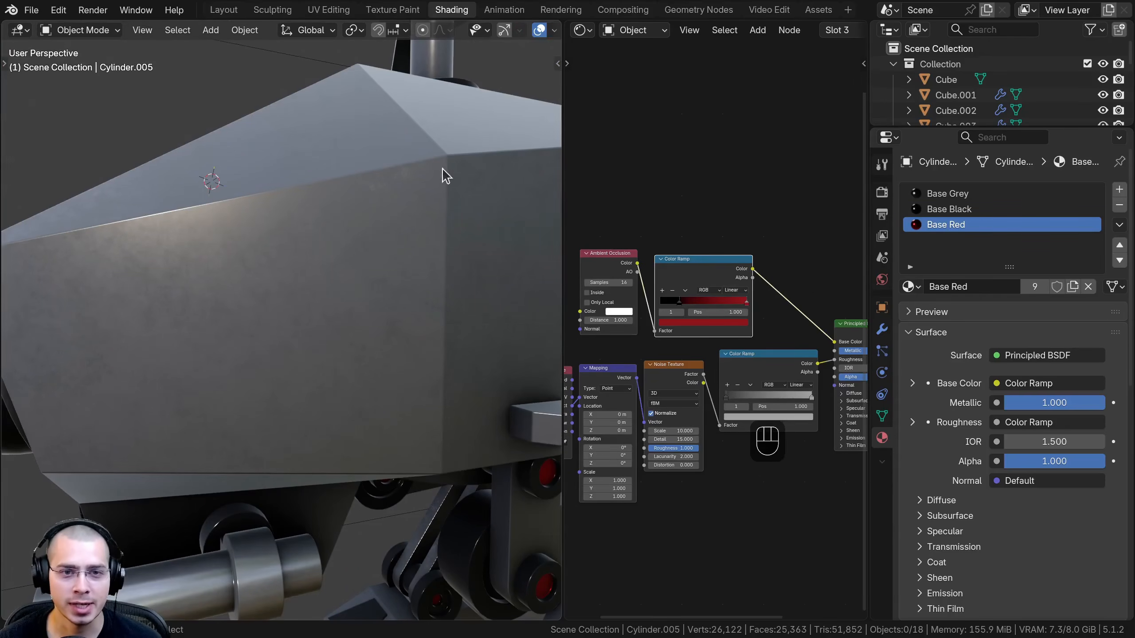
pyautogui.scroll(2, 277, 279)
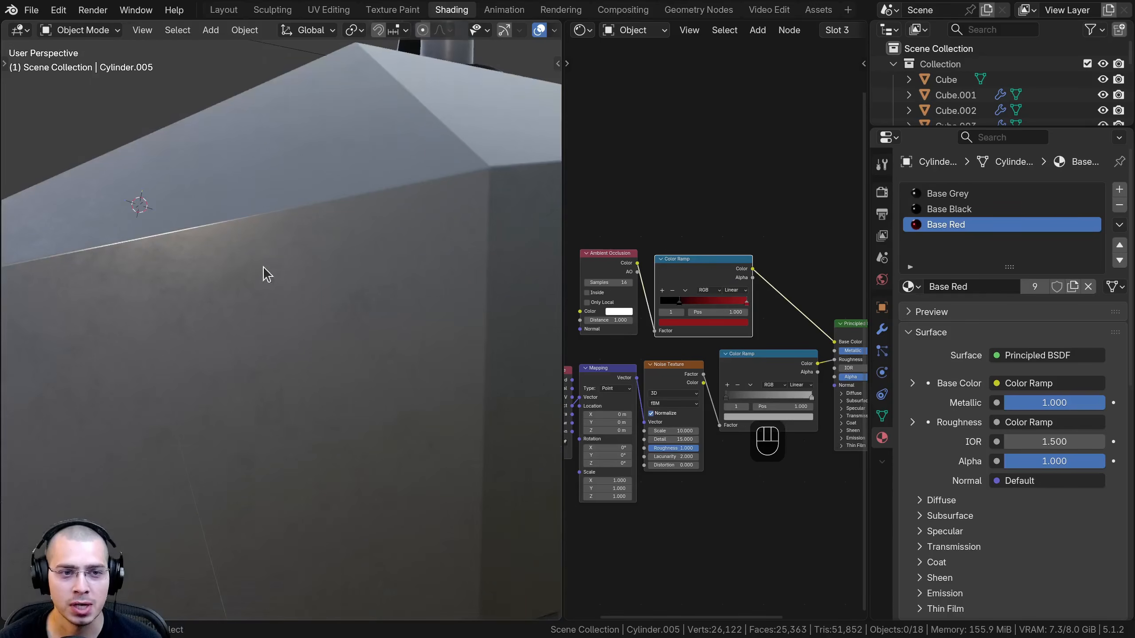
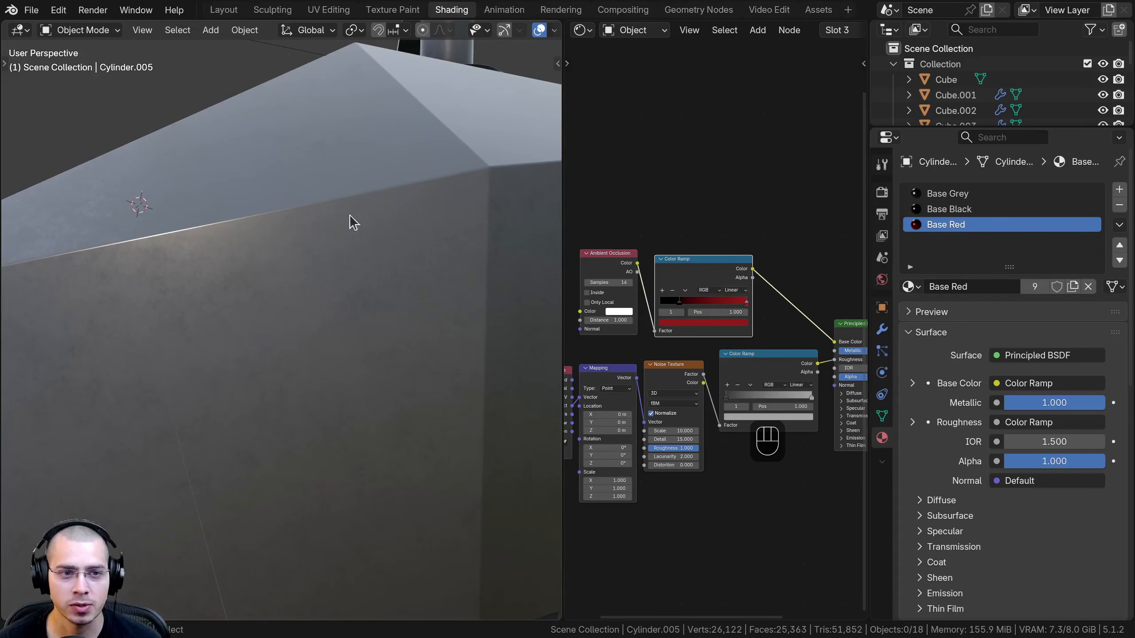
pyautogui.scroll(-7, 480, 263)
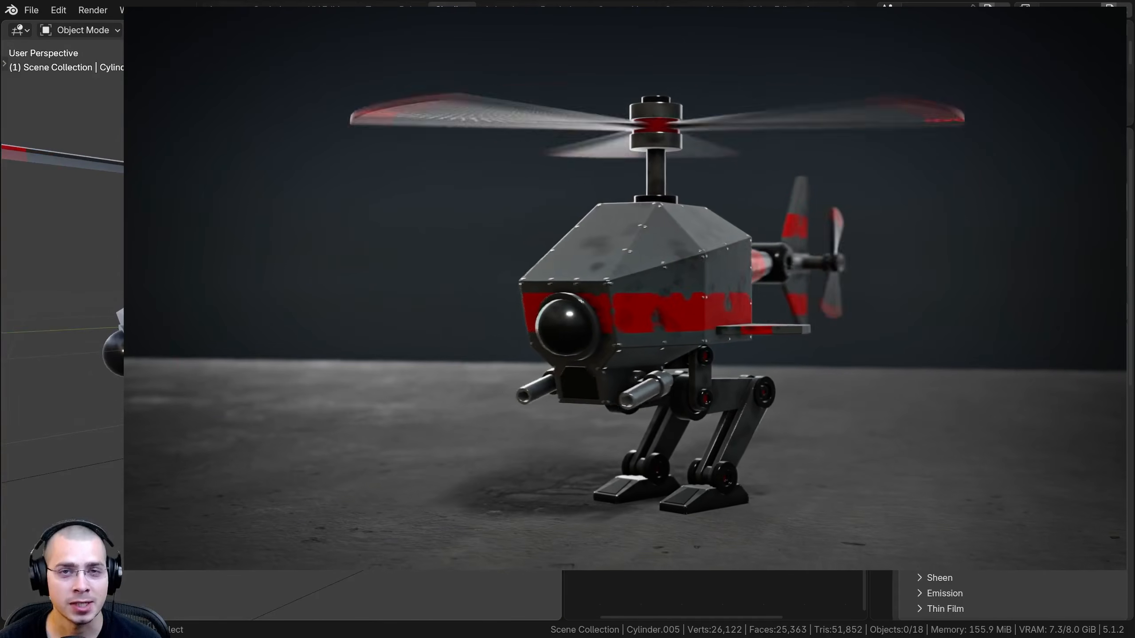